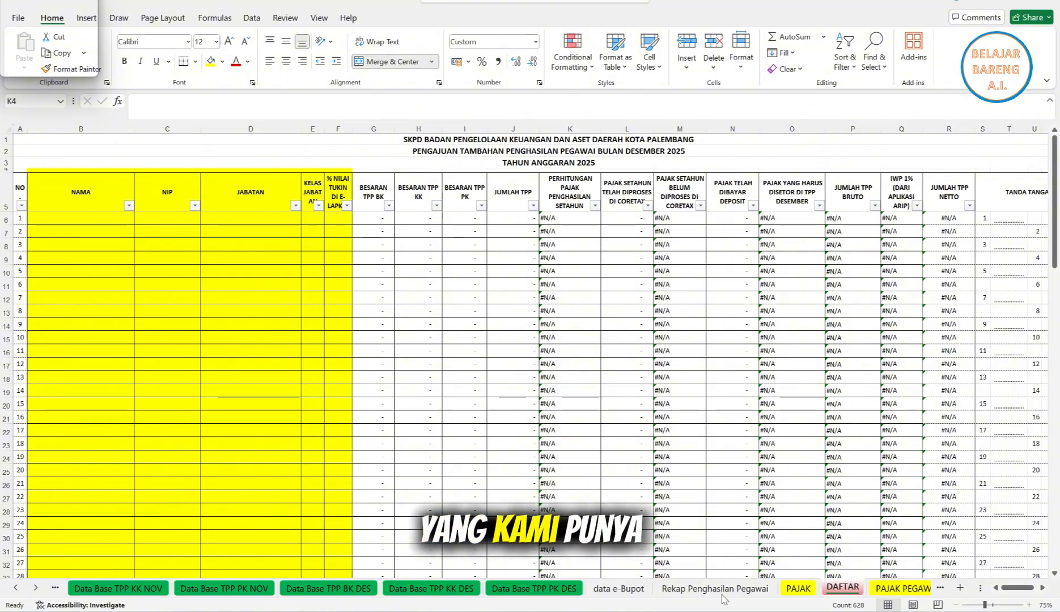
# Switch to the TPP NOVEMBER 2025 workbook and copy the employee's name, NIP, position and job class from cells B6:E6
pyautogui.moveTo(710, 611)
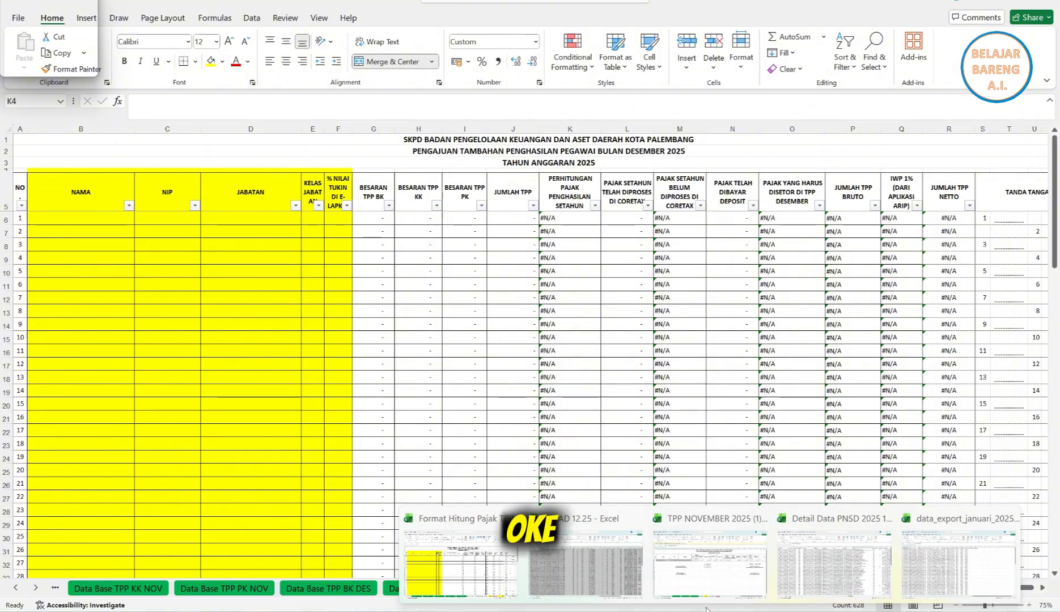
pyautogui.moveTo(706, 569)
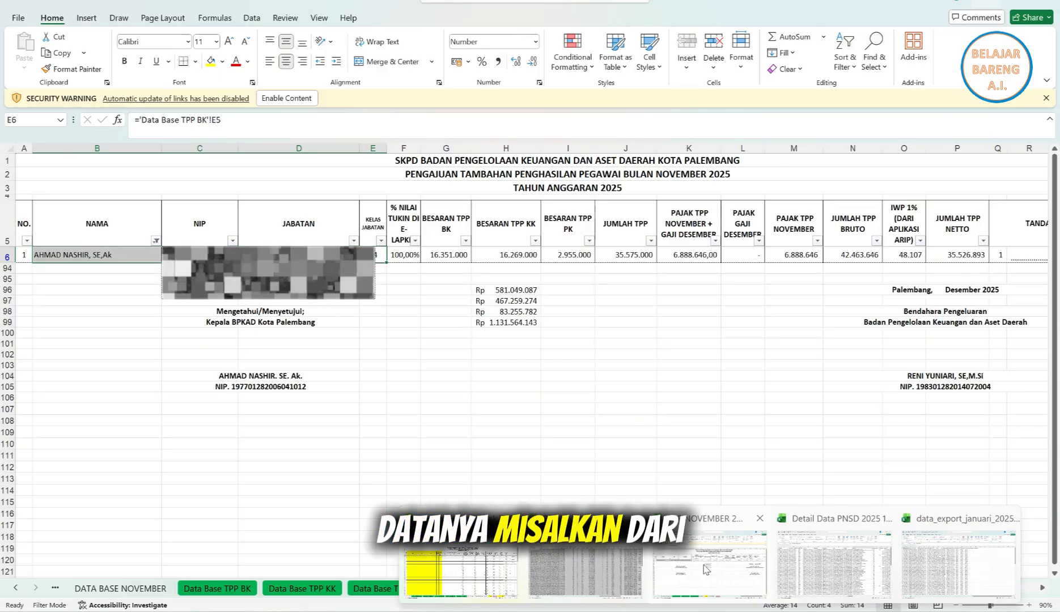
pyautogui.click(706, 569)
pyautogui.click(130, 287)
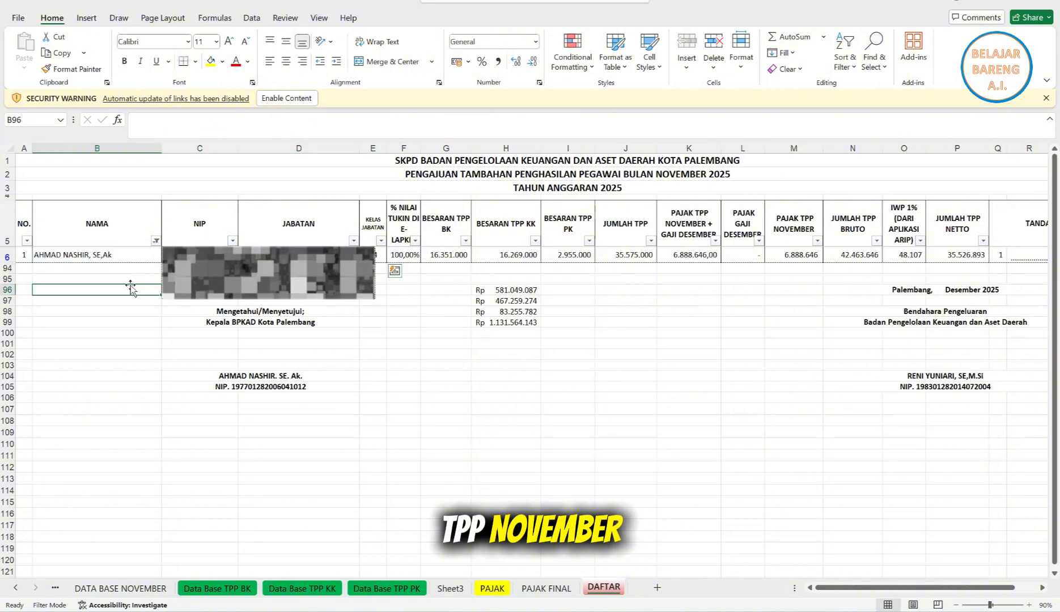
pyautogui.click(129, 258)
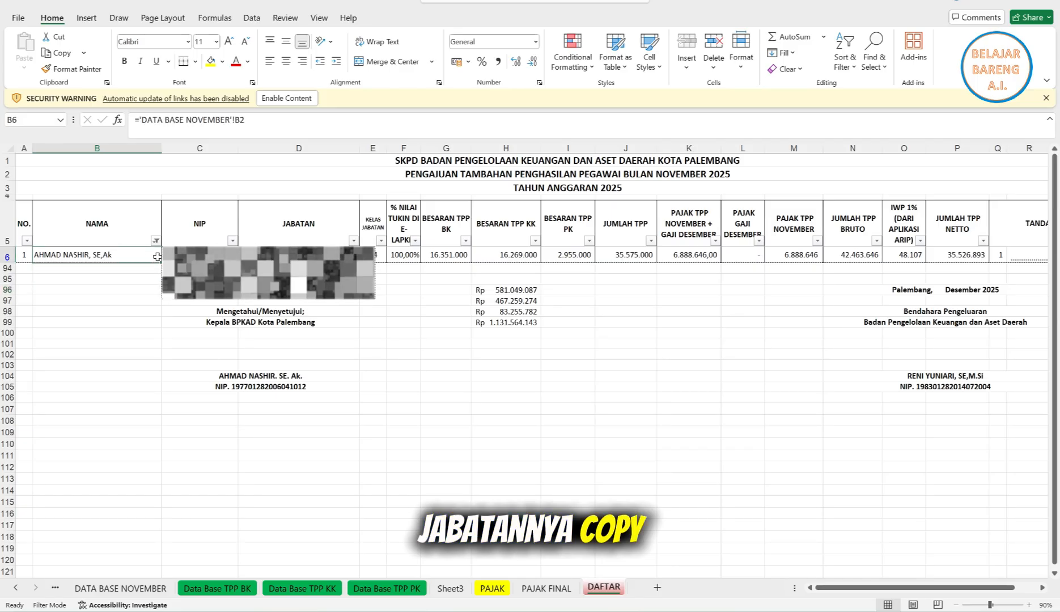
pyautogui.moveTo(157, 256); pyautogui.dragTo(373, 256)
pyautogui.rightClick(371, 255)
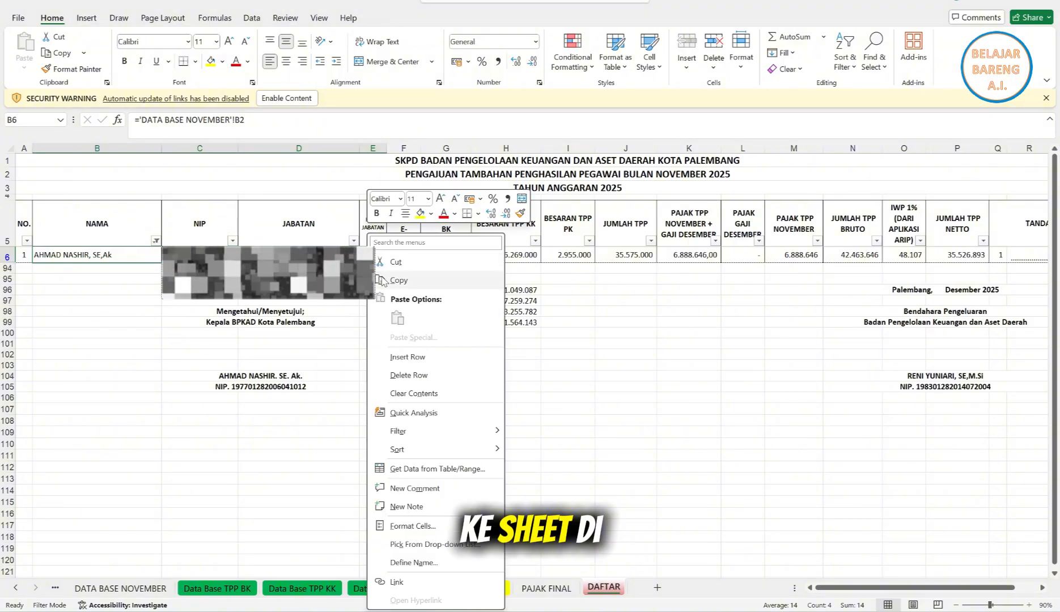
pyautogui.click(384, 280)
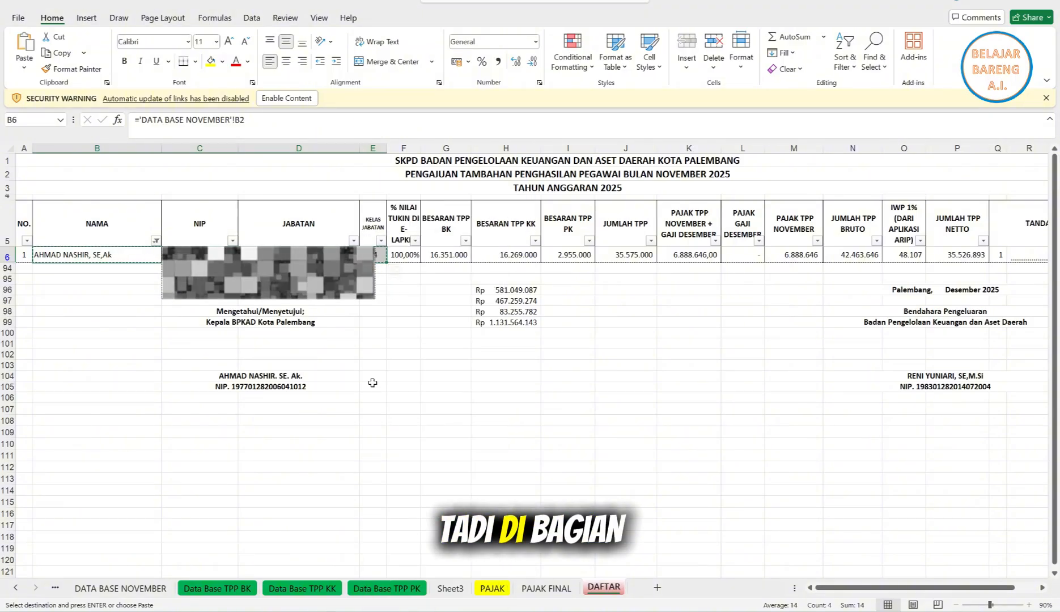
# Paste the copied employee data as values at cell B6 of the DAFTAR sheet in the Format Hitung Pajak workbook
pyautogui.click(709, 611)
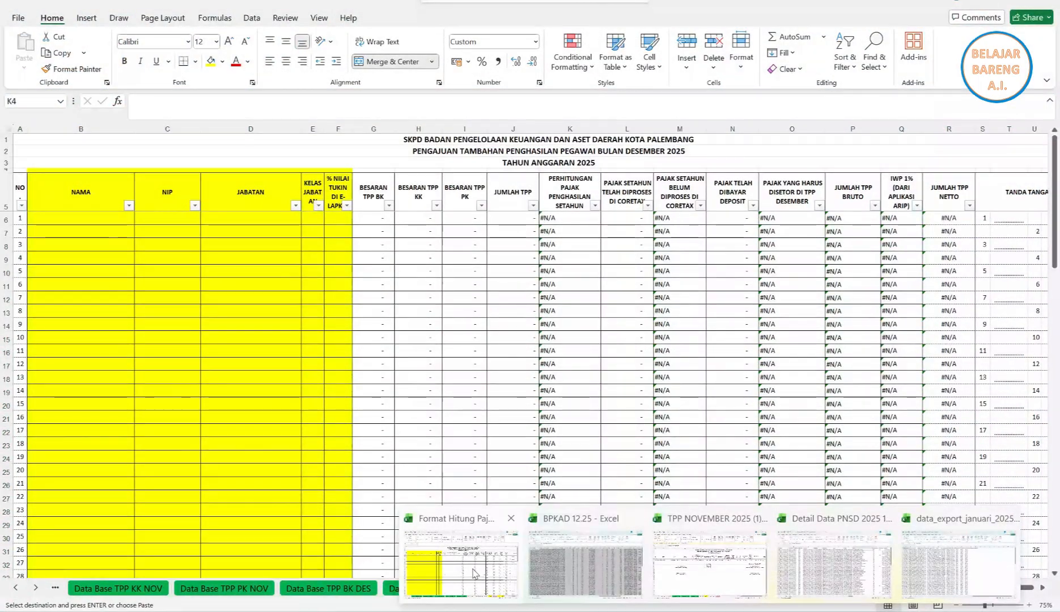
pyautogui.click(472, 569)
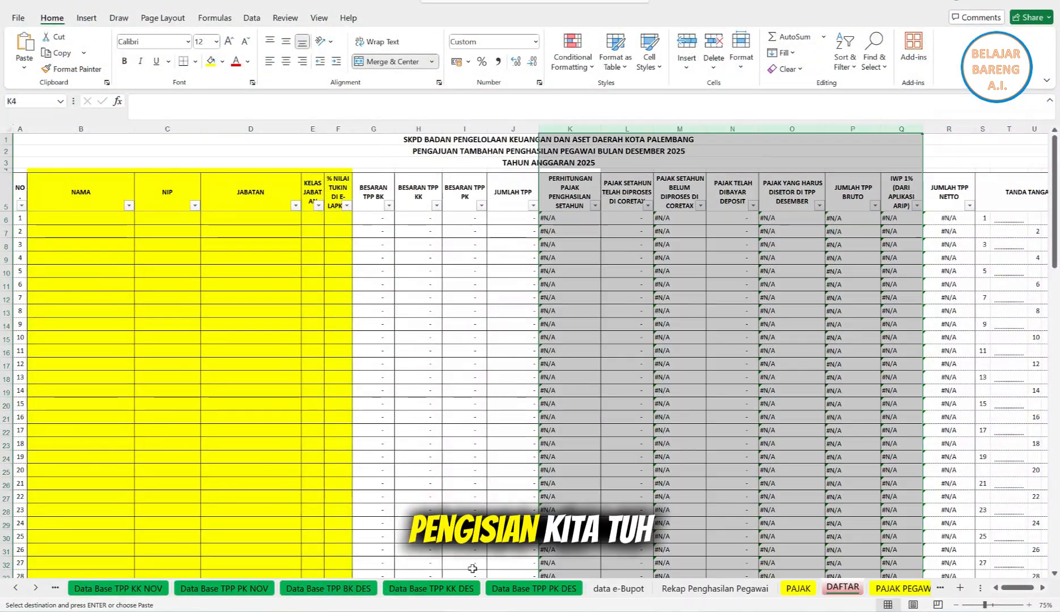
pyautogui.click(85, 218)
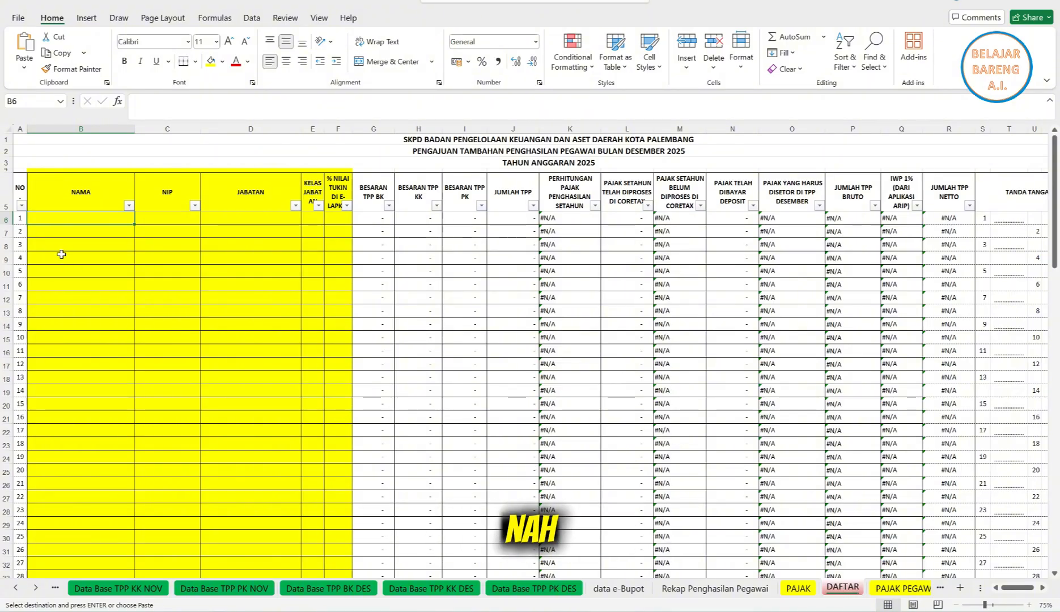
pyautogui.rightClick(79, 219)
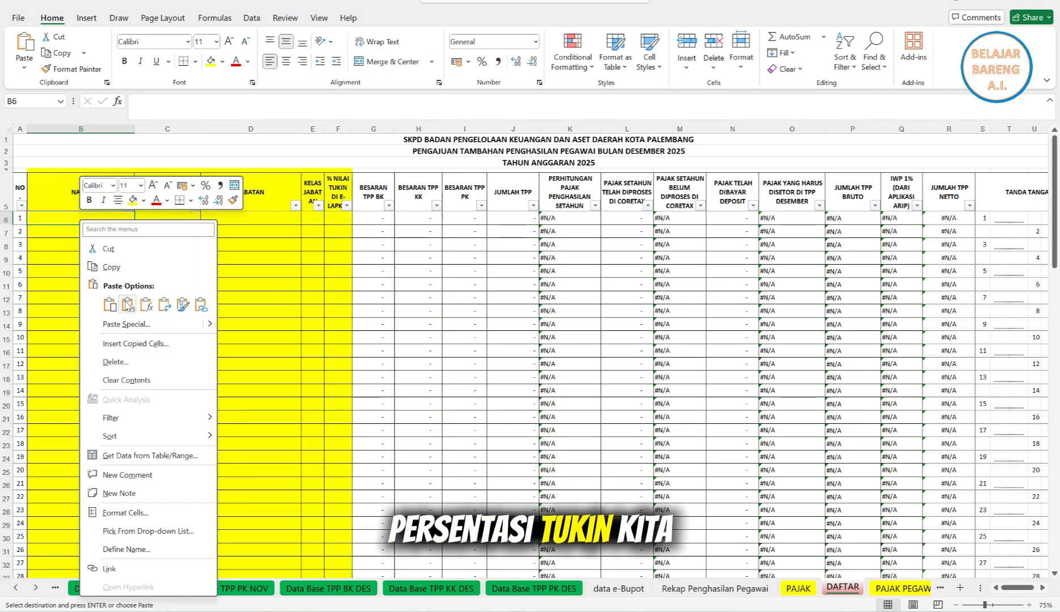
pyautogui.click(128, 304)
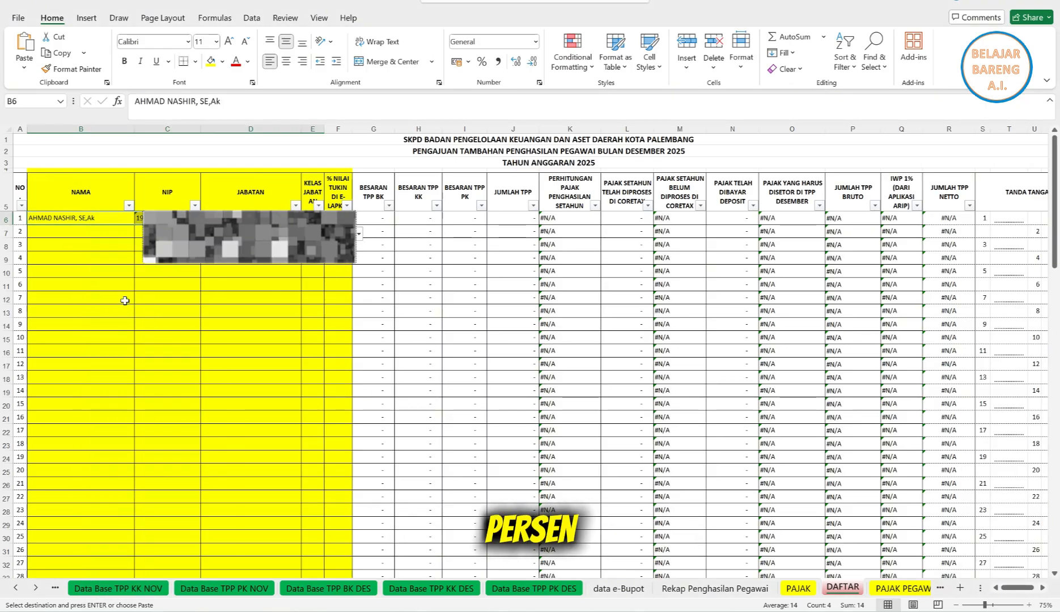
# Set the first employee's E-LAPKIN tukin percentage in cell F6 to 100%
pyautogui.click(338, 218)
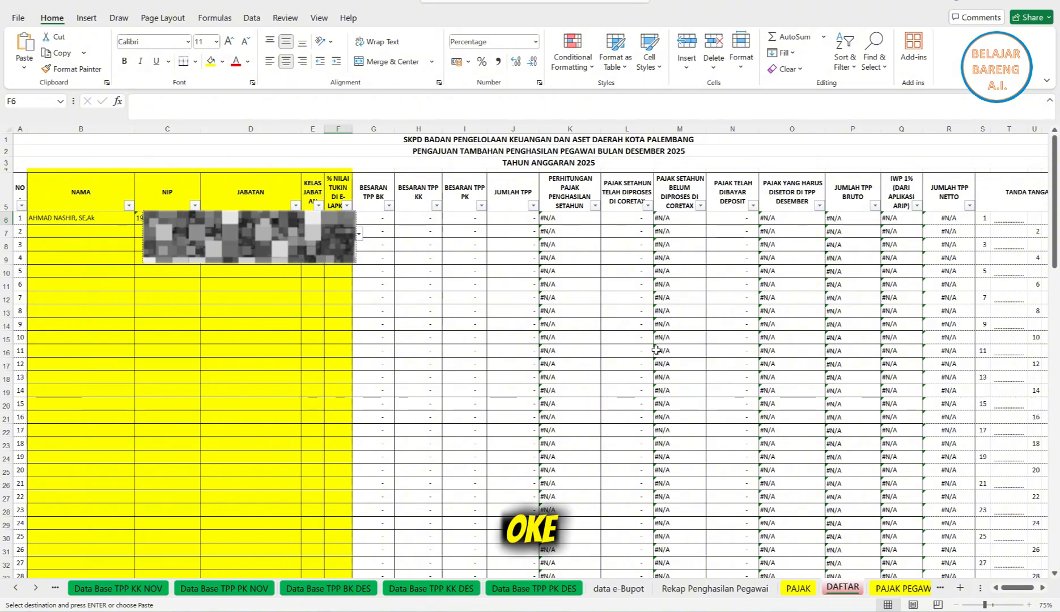
pyautogui.write('100')
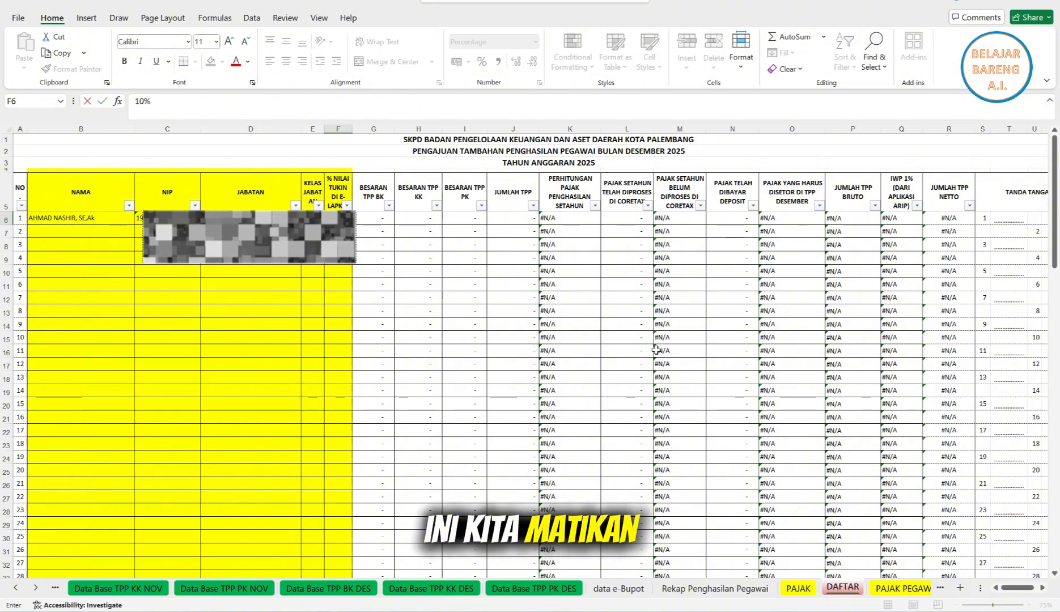
pyautogui.press('Return')
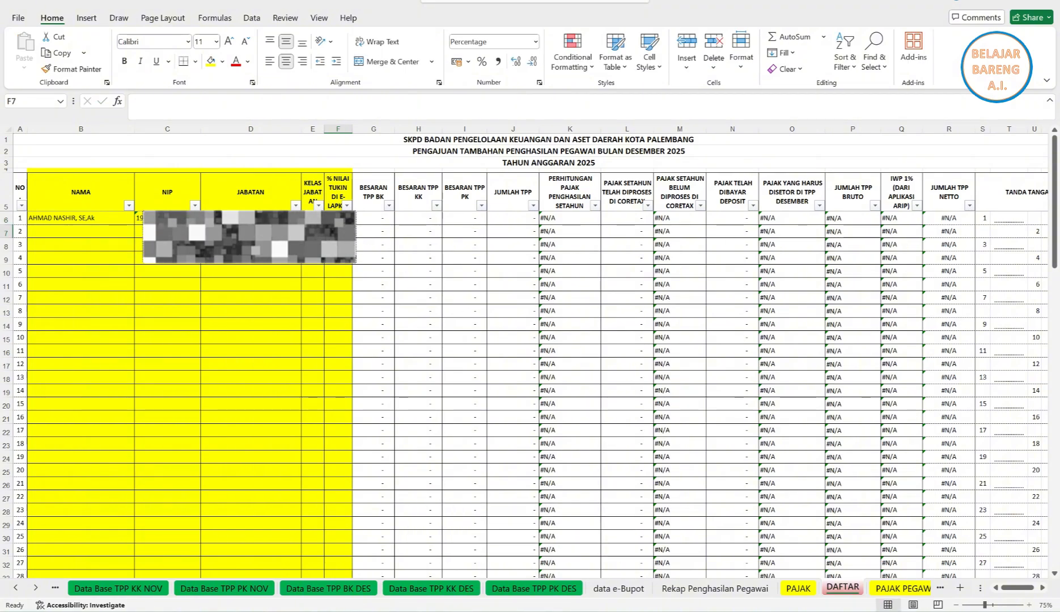
pyautogui.click(339, 219)
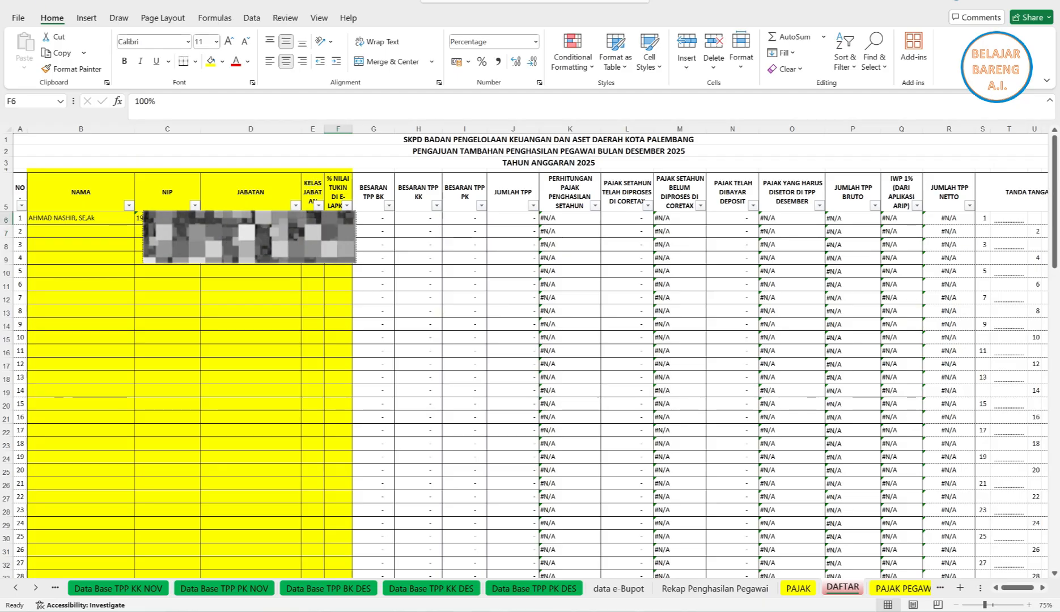
pyautogui.click(340, 130)
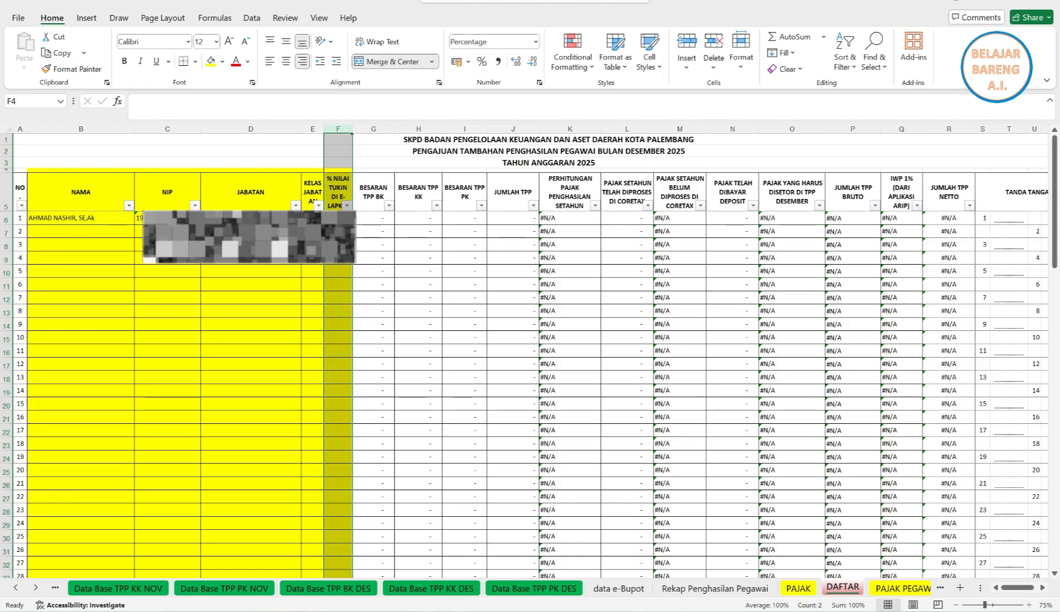
pyautogui.click(338, 219)
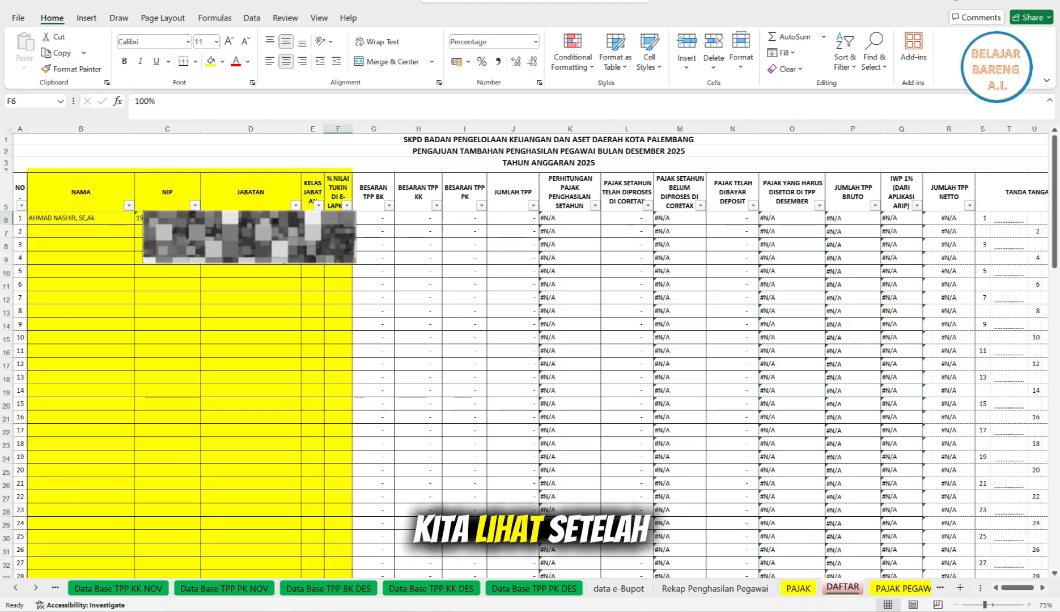
pyautogui.click(367, 218)
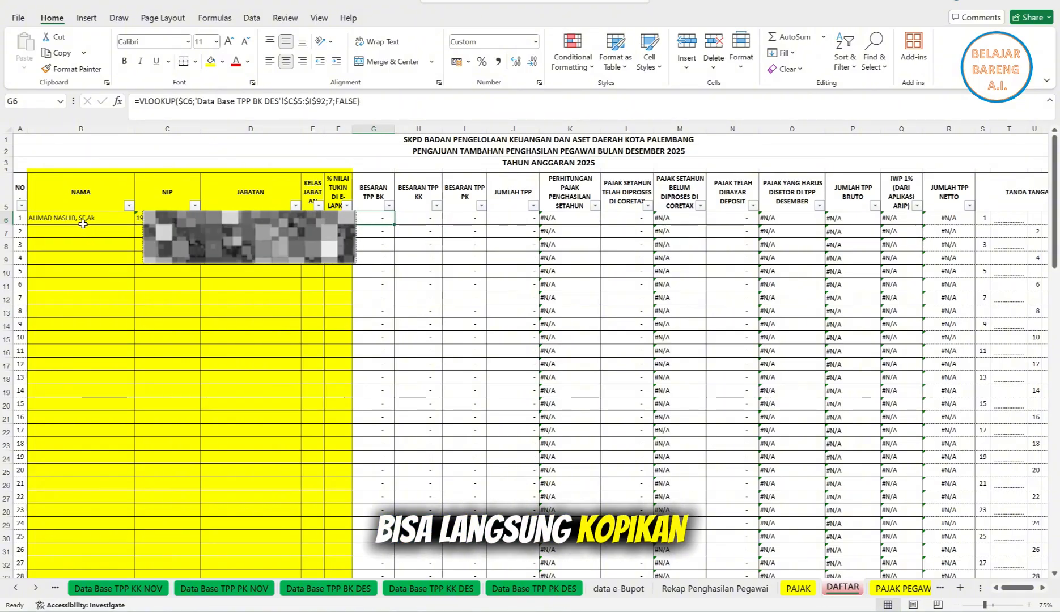
pyautogui.moveTo(84, 220); pyautogui.dragTo(341, 219)
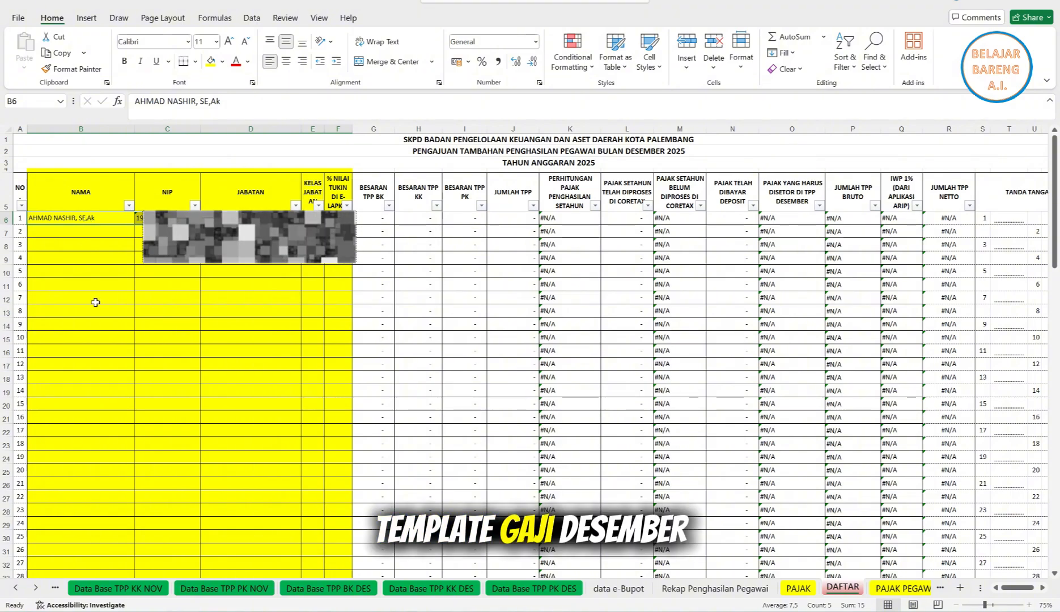
# Copy the employee salary records from the BPKAD 12.25 workbook and paste them as values at A3 of the TEMPLATE GAJI DESEMBER sheet
pyautogui.click(16, 588)
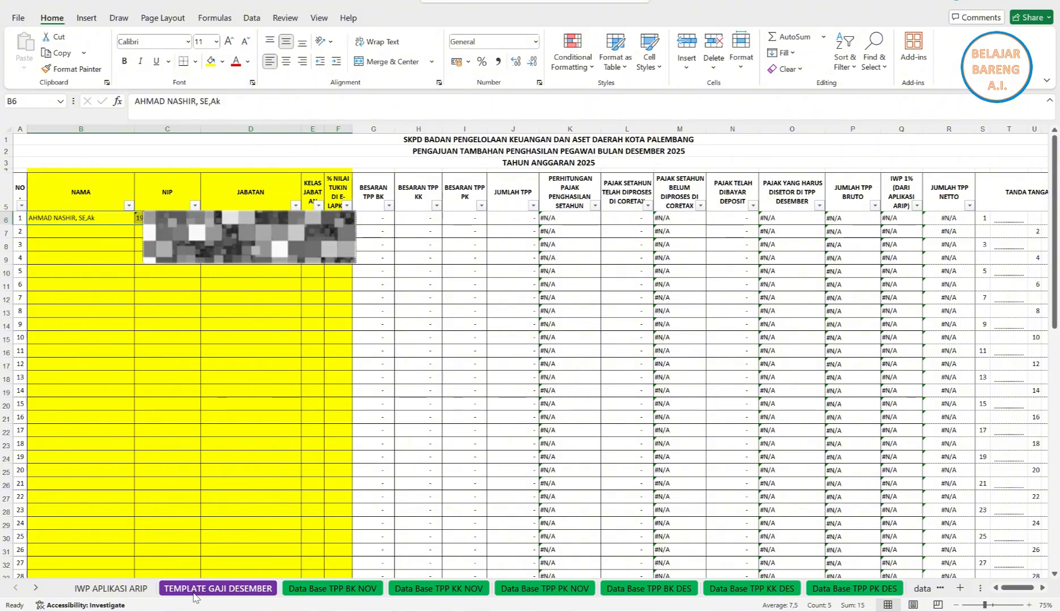
pyautogui.click(193, 592)
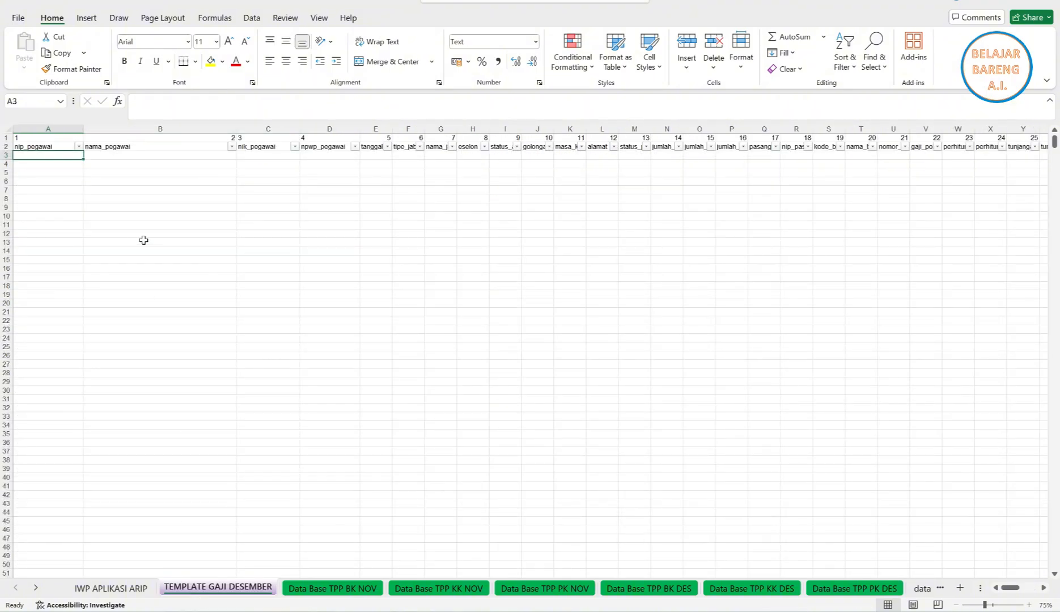
pyautogui.moveTo(709, 611)
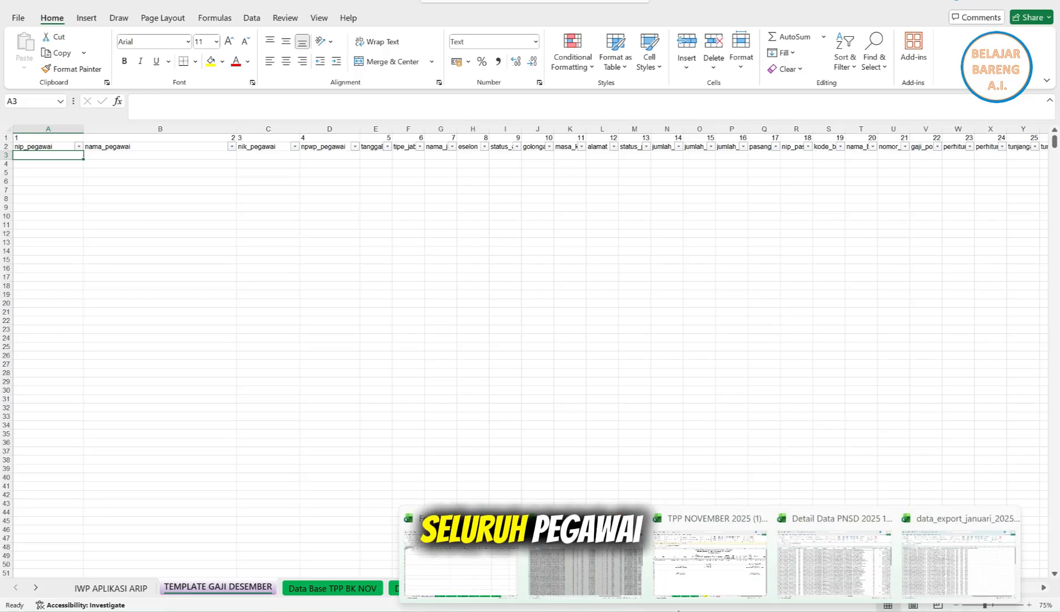
pyautogui.click(585, 563)
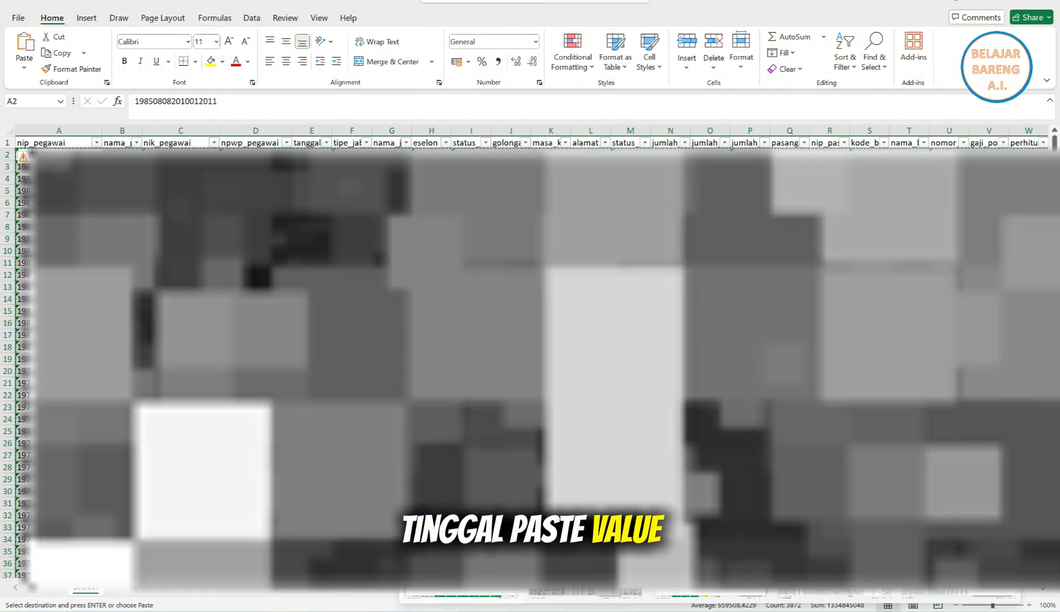
pyautogui.click(462, 567)
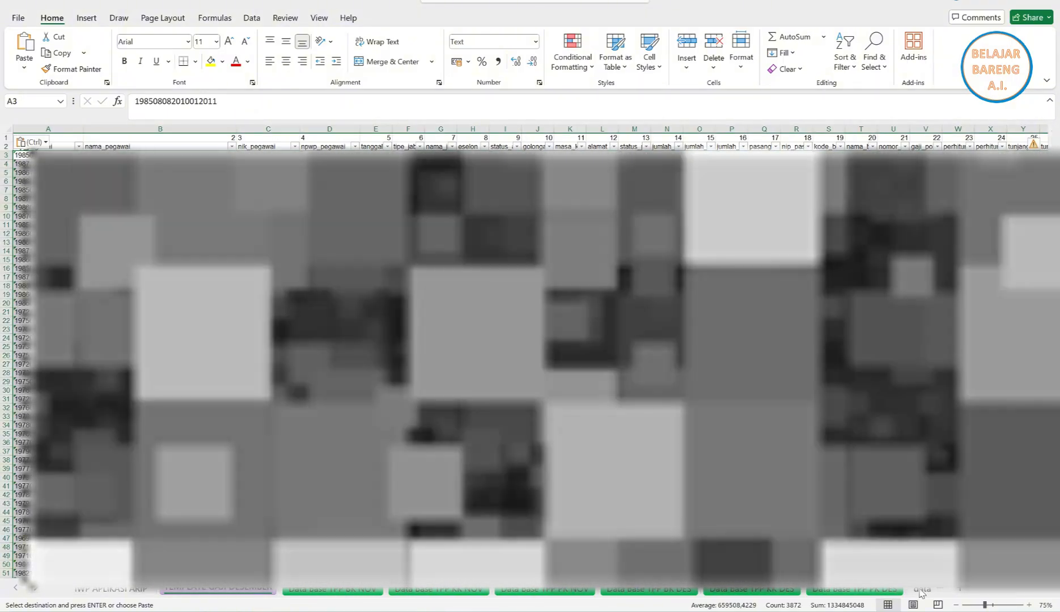
# Check the December gross income formula in cell AE4 of the PAJAK sheet, then view the DAFTAR sheet
pyautogui.click(922, 589)
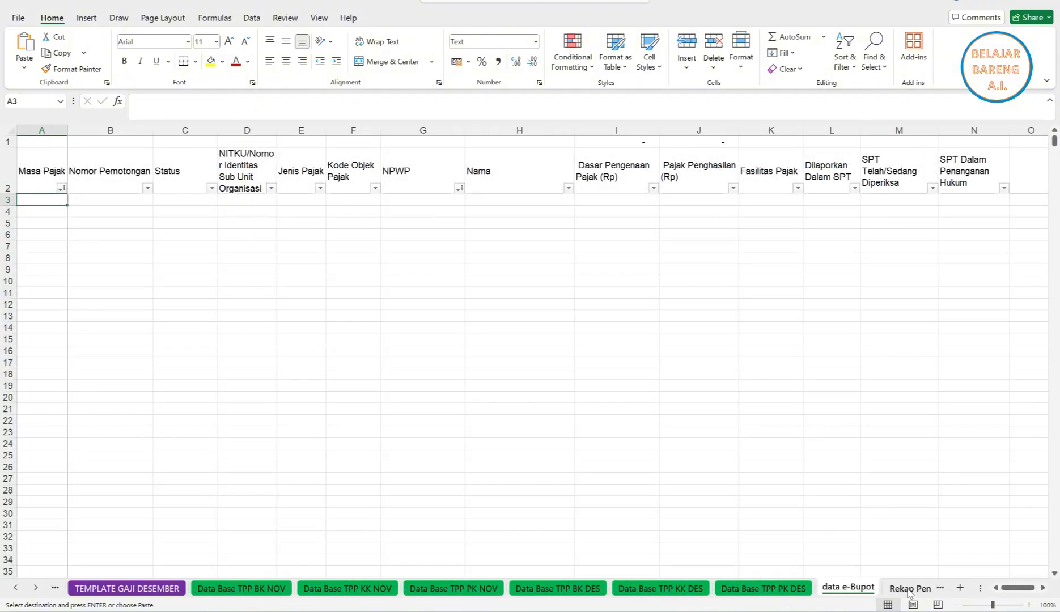
pyautogui.click(906, 593)
pyautogui.click(905, 590)
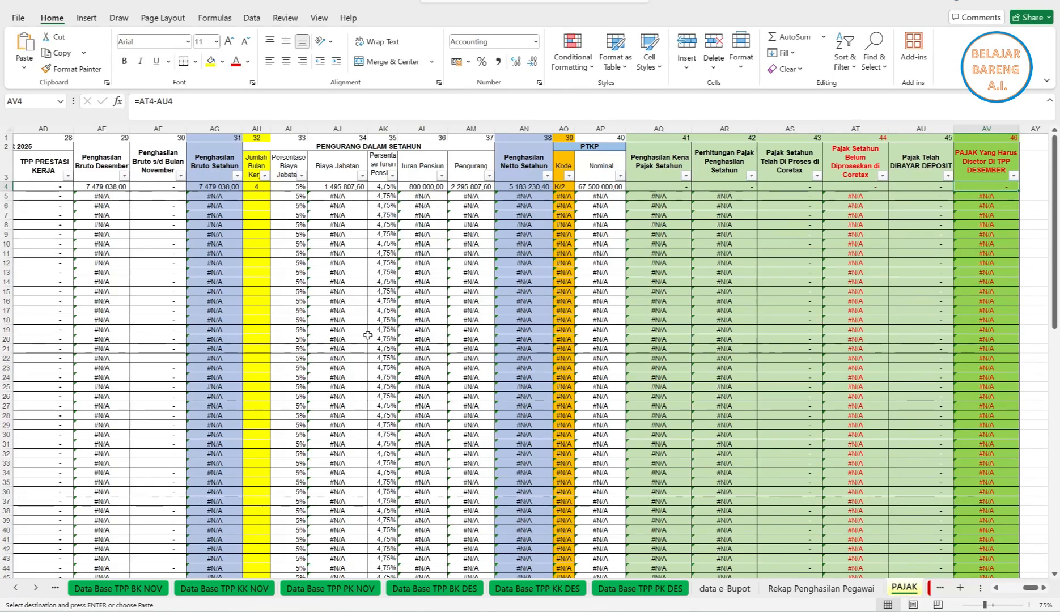
pyautogui.click(120, 188)
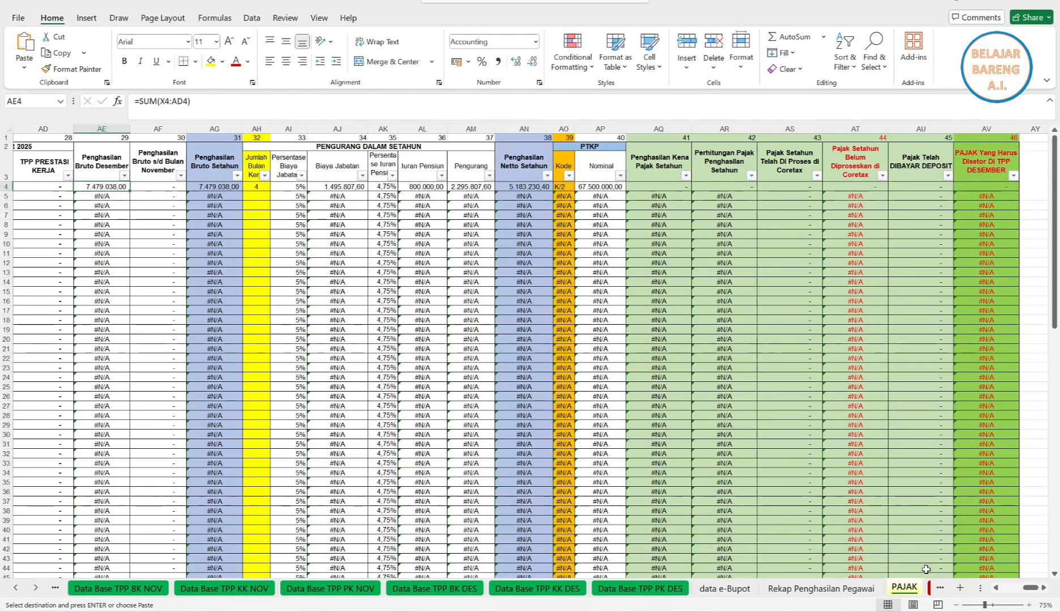
pyautogui.click(926, 590)
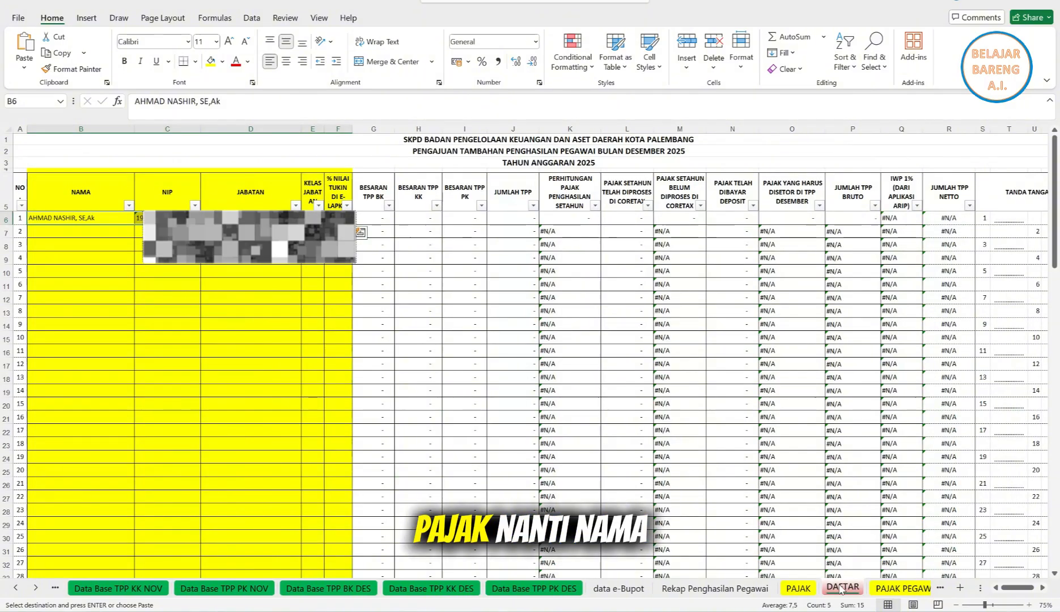
# Review the first employee's details in row 4 of the PAJAK sheet, the Eselon column, and the net December salary formula in M4
pyautogui.click(799, 588)
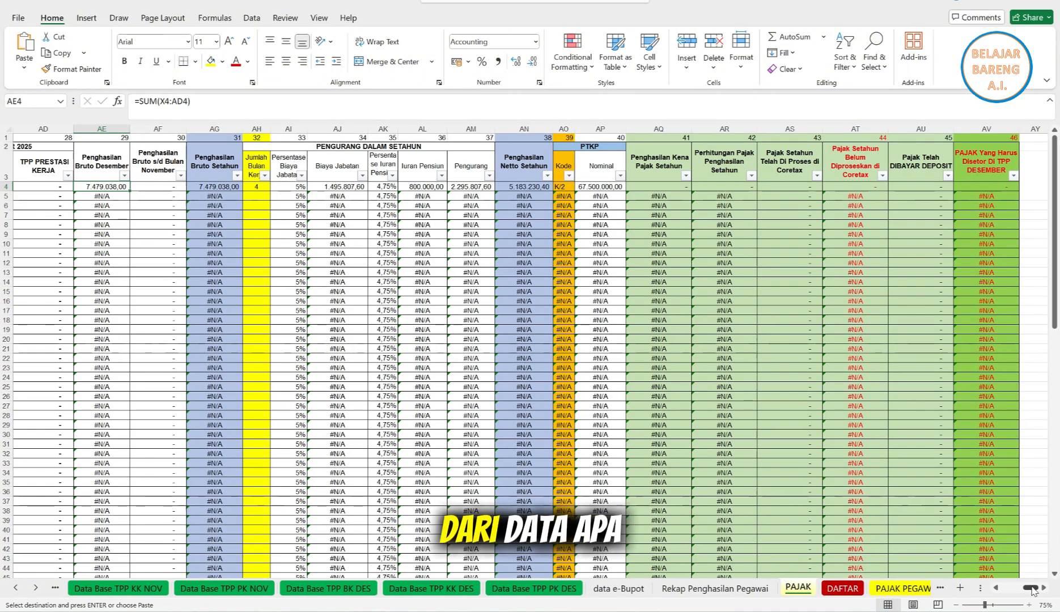
pyautogui.moveTo(1033, 590); pyautogui.dragTo(1030, 591)
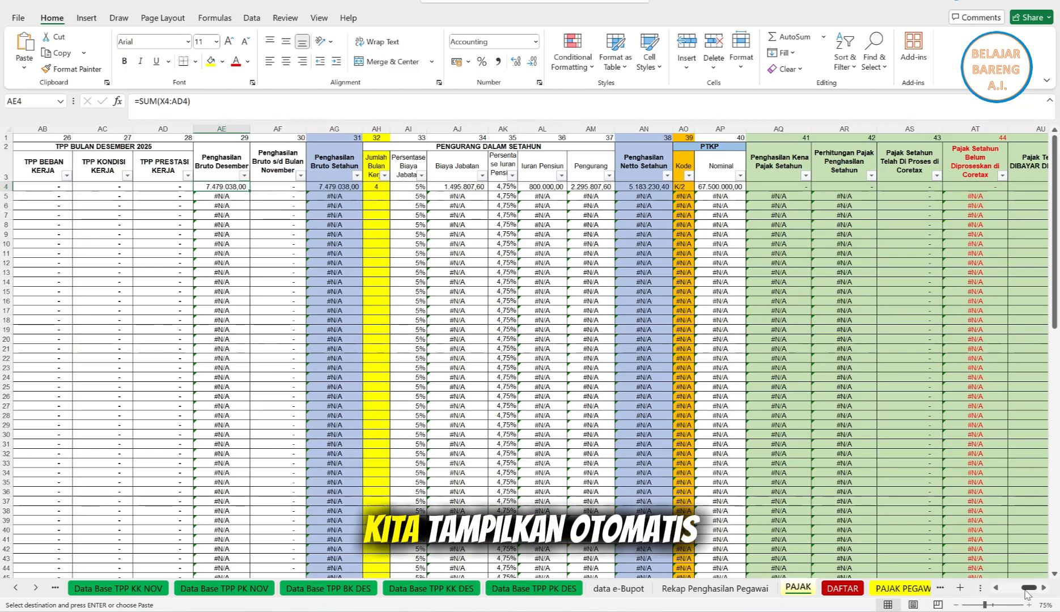
pyautogui.moveTo(1027, 590); pyautogui.dragTo(1008, 592)
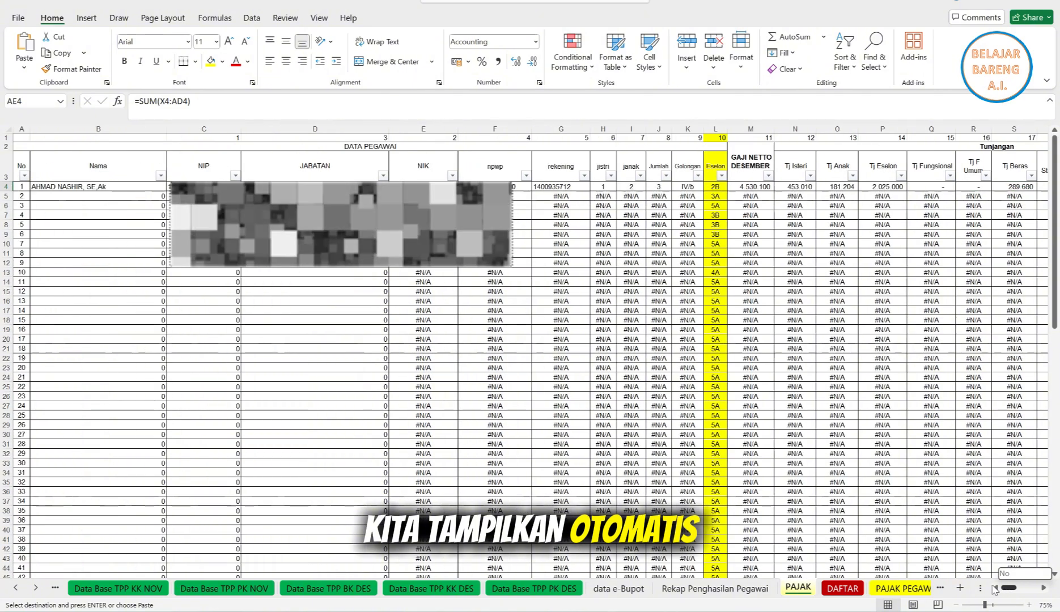
pyautogui.moveTo(24, 190); pyautogui.dragTo(715, 190)
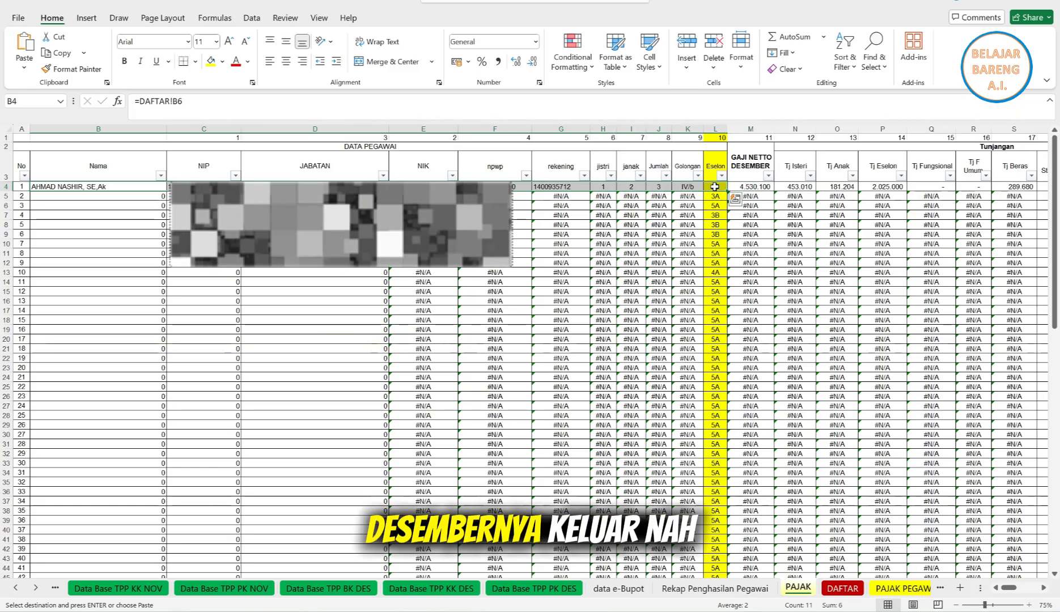
pyautogui.click(715, 129)
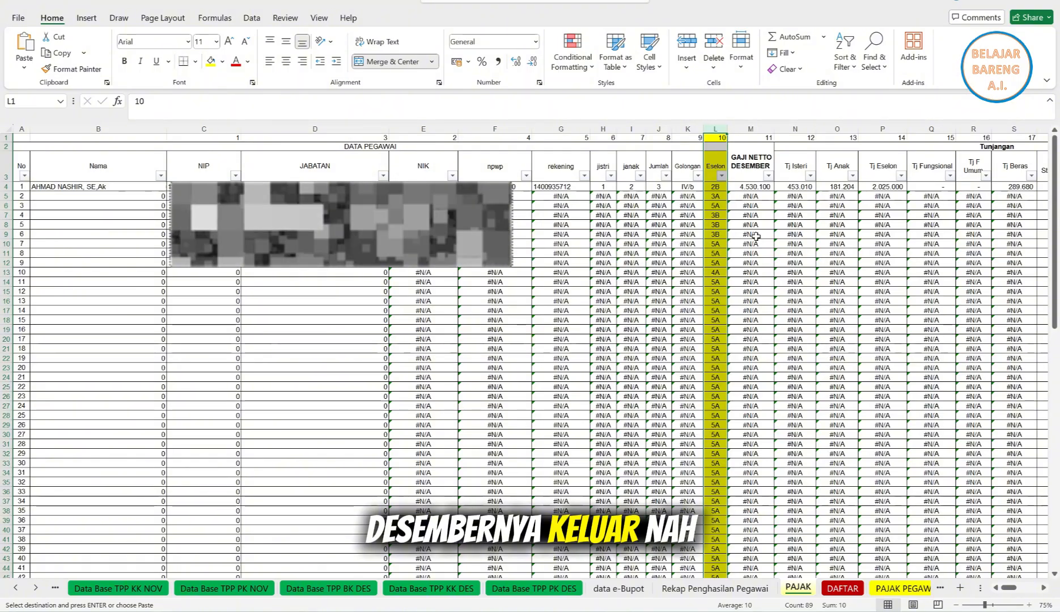
pyautogui.click(740, 187)
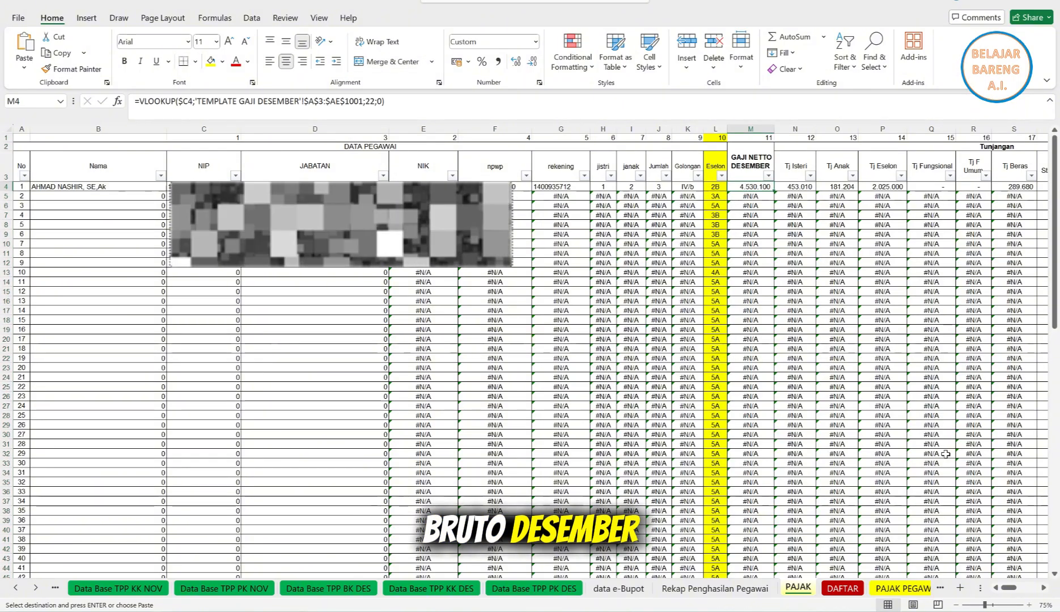
# Set the first employee's December 2025 gross salary in cell X4 of the PAJAK sheet to 0
pyautogui.click(1046, 588)
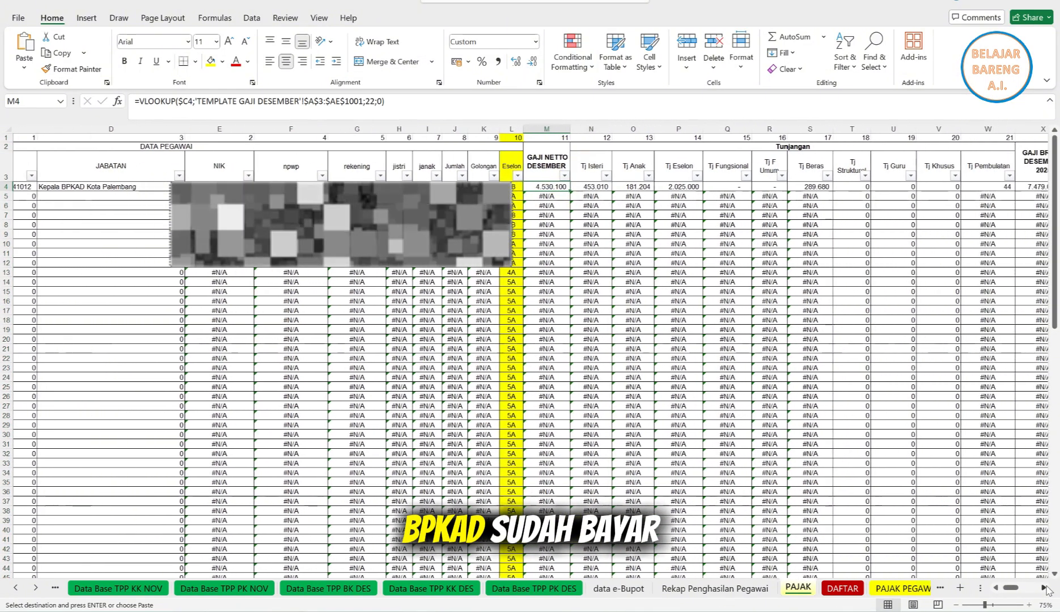
pyautogui.click(1045, 588)
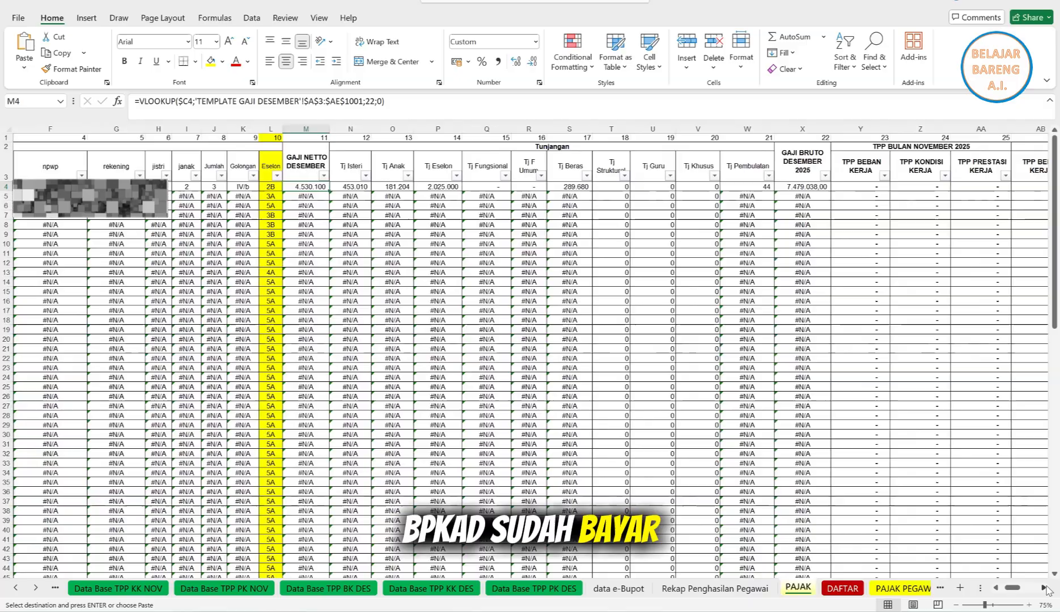
pyautogui.click(804, 185)
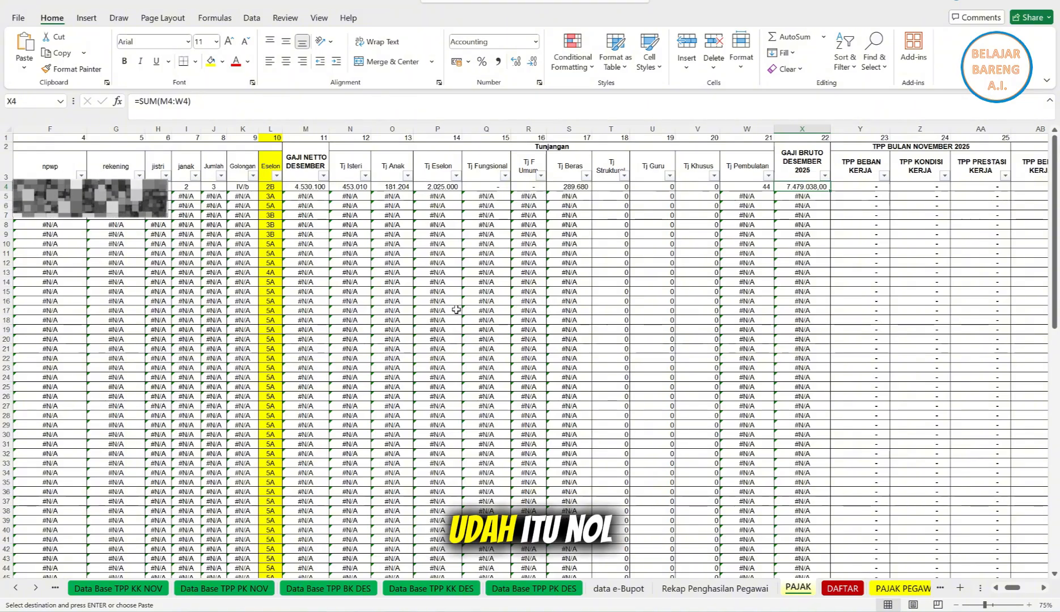
pyautogui.write('0')
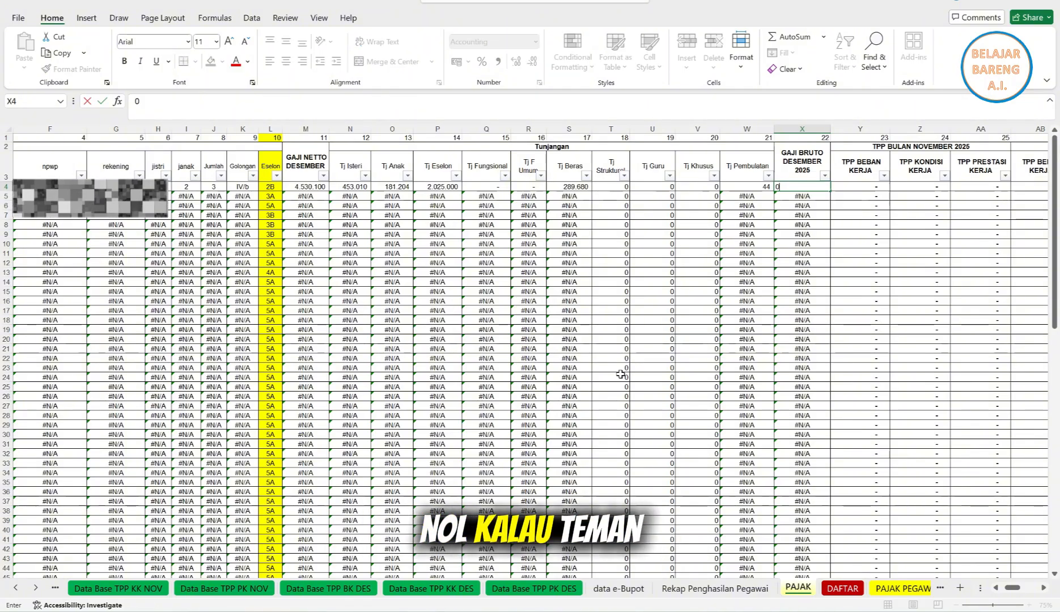
pyautogui.press('Return')
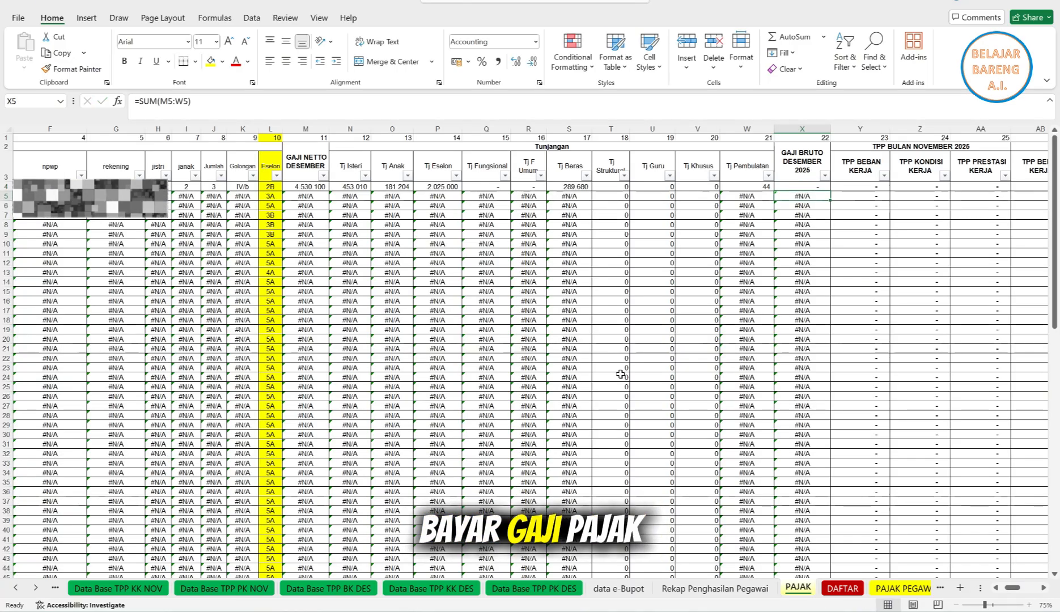
pyautogui.click(794, 187)
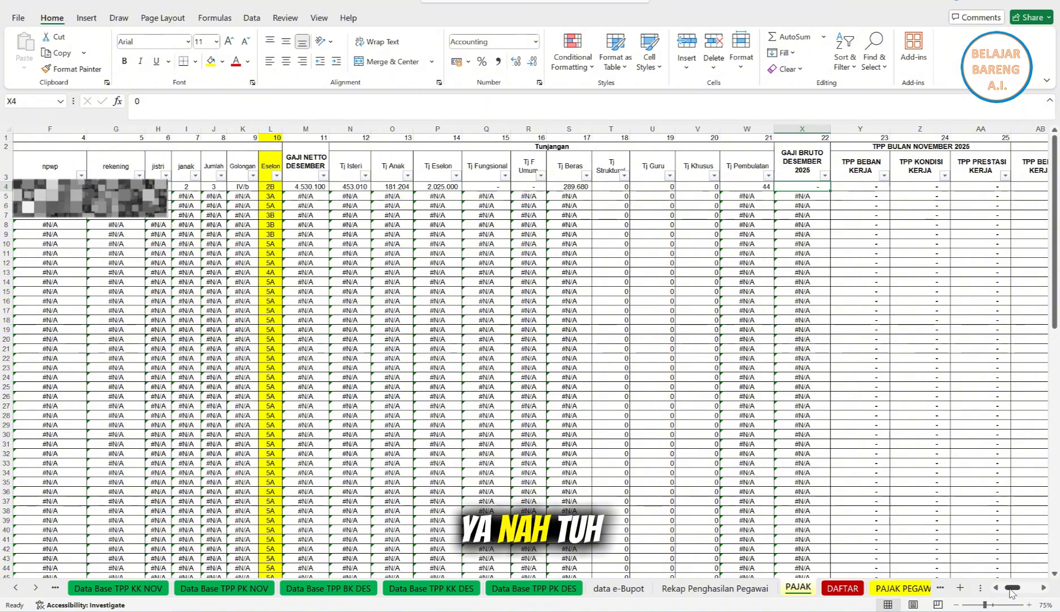
# Examine the PTKP code and nominal formulas in AO4 and AP4 of the PAJAK sheet, plus the NIP reference in C4
pyautogui.moveTo(1009, 589); pyautogui.dragTo(1029, 587)
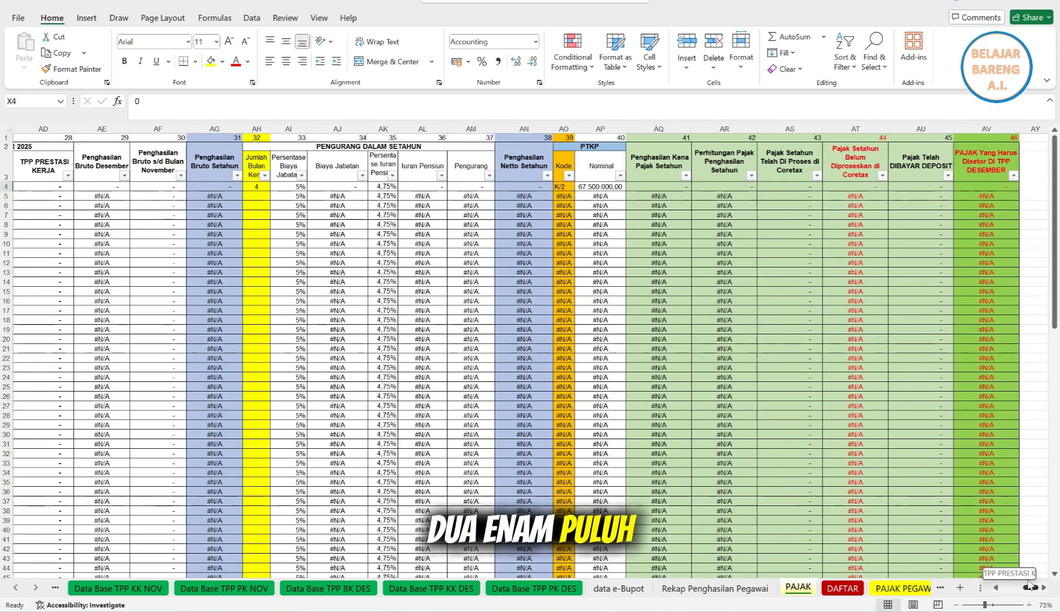
pyautogui.click(560, 183)
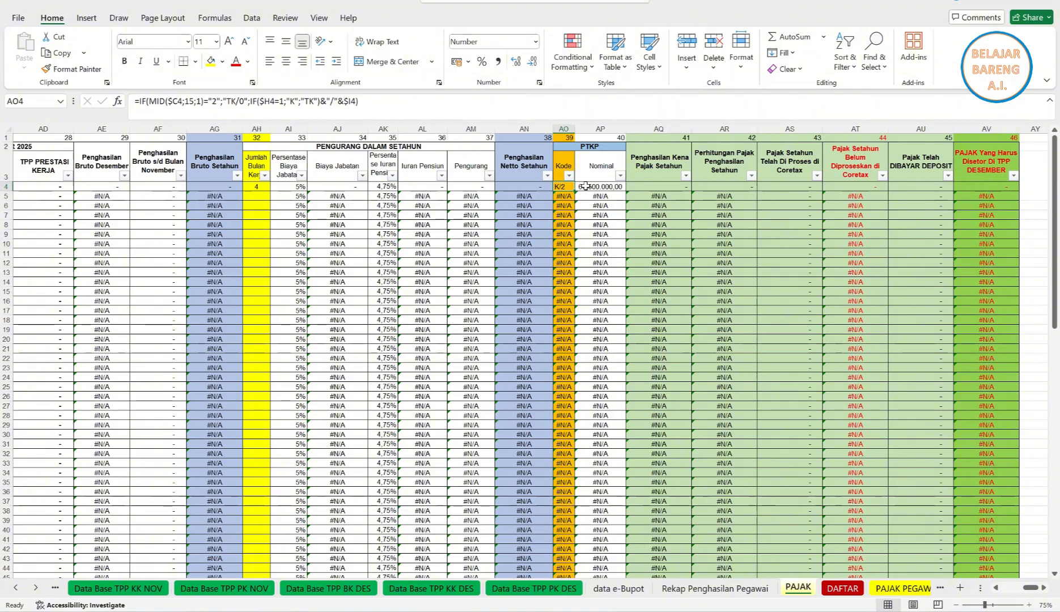
pyautogui.click(615, 187)
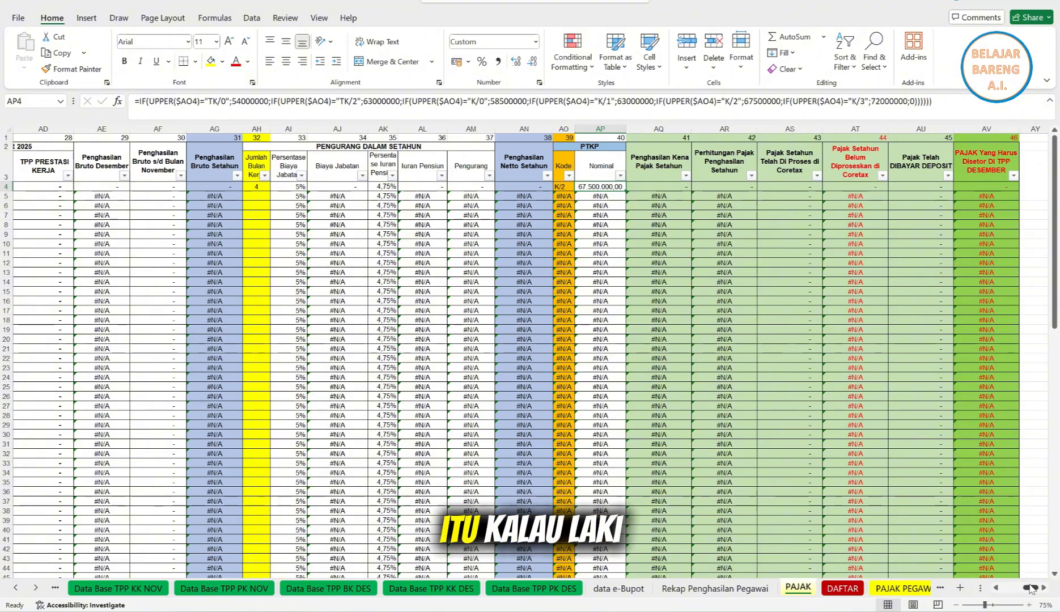
pyautogui.moveTo(1031, 587); pyautogui.dragTo(1029, 587)
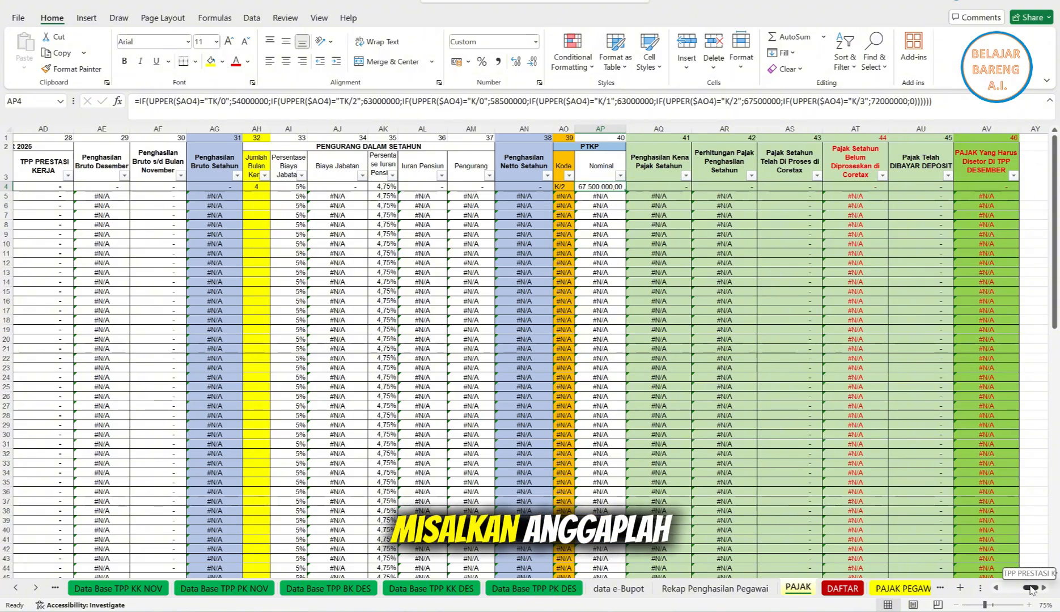
pyautogui.moveTo(1030, 589); pyautogui.dragTo(1000, 584)
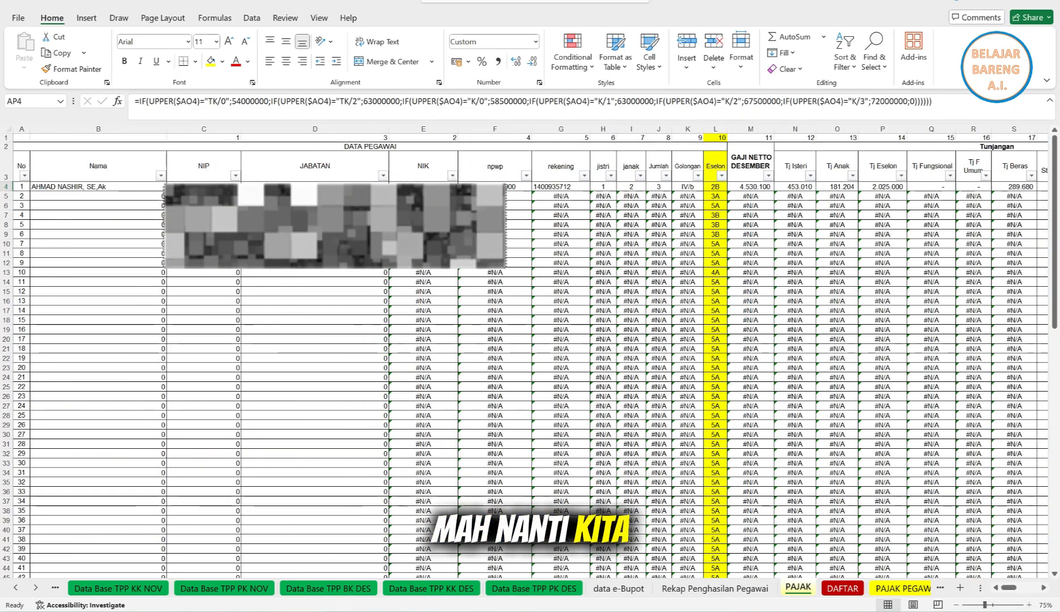
pyautogui.click(210, 184)
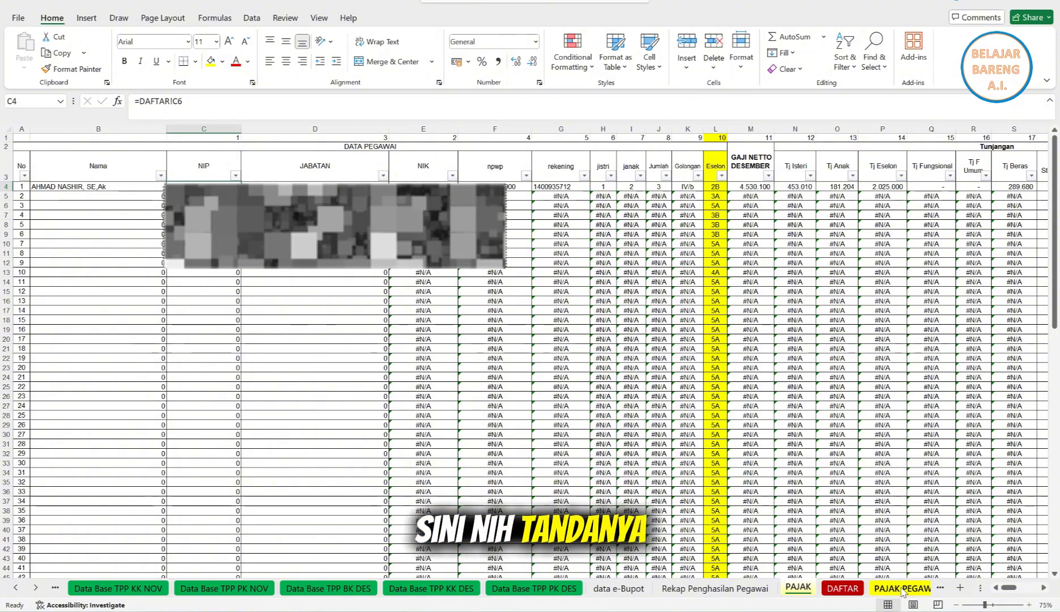
# Try to edit the first employee's NIP in cell C6 of the DAFTAR sheet
pyautogui.click(842, 587)
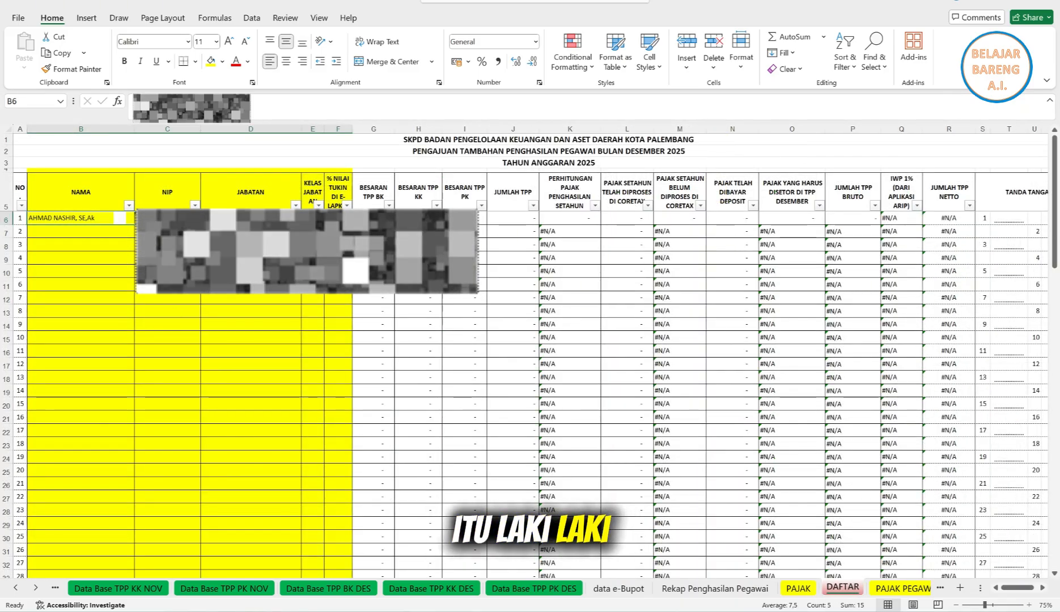
pyautogui.click(199, 103)
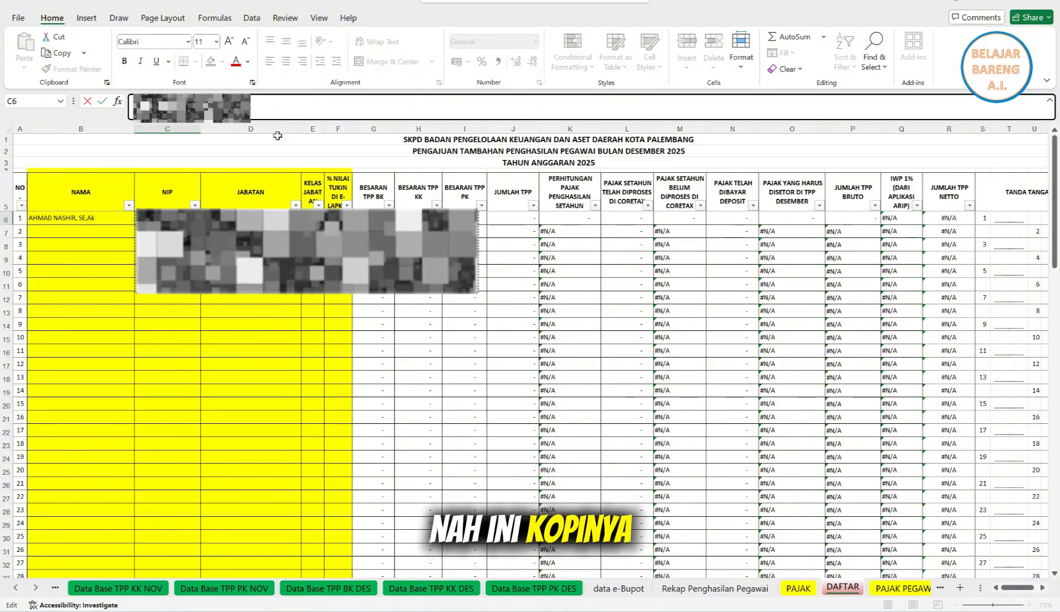
pyautogui.press('Return')
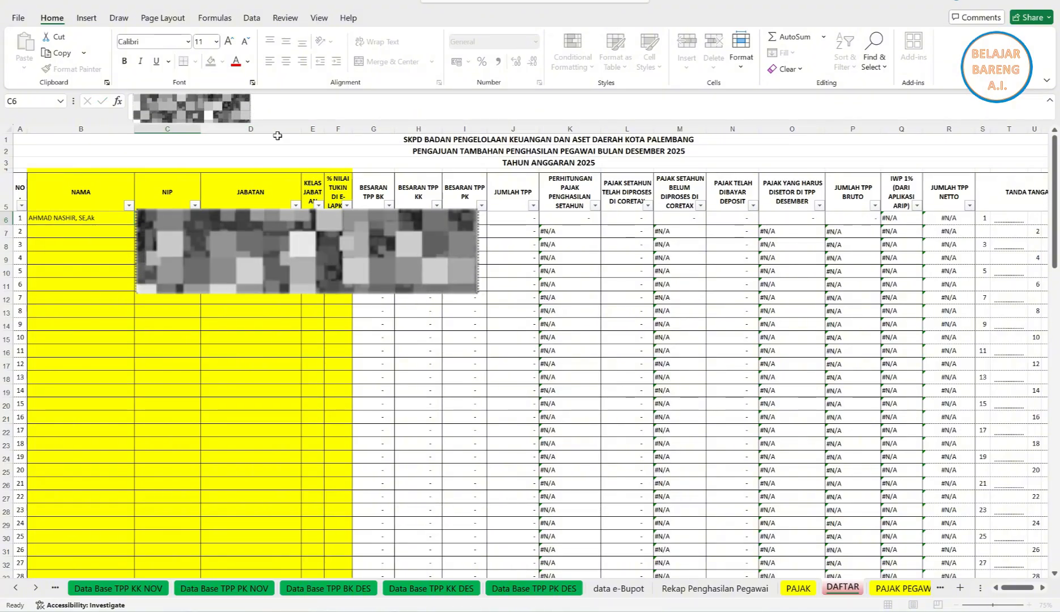
pyautogui.press('Up')
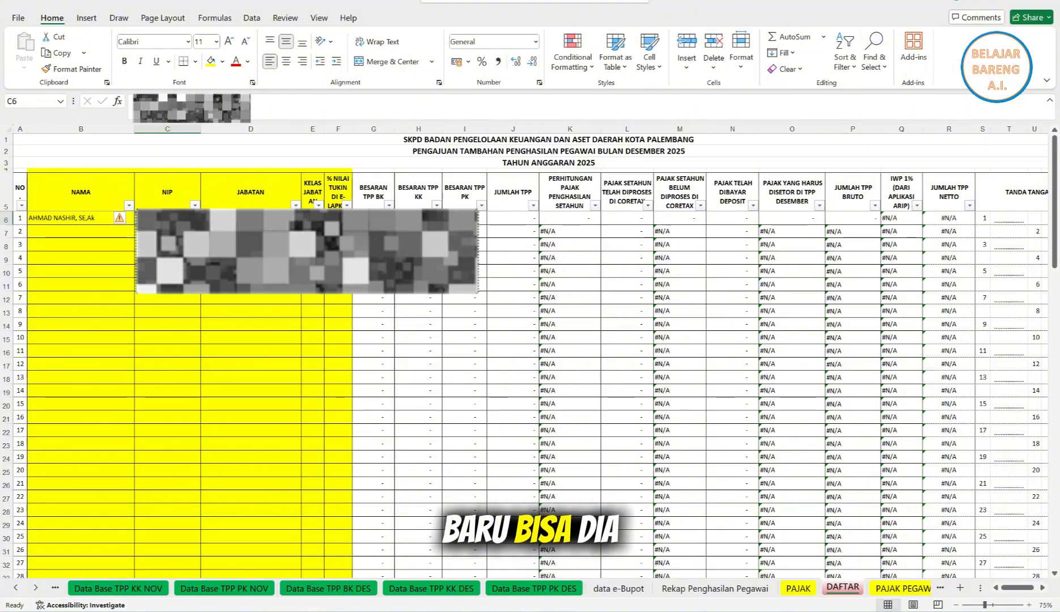
# Format the NIP cell C6 of the DAFTAR sheet as Text and paste the copied NIP into it as values
pyautogui.rightClick(195, 219)
pyautogui.click(535, 42)
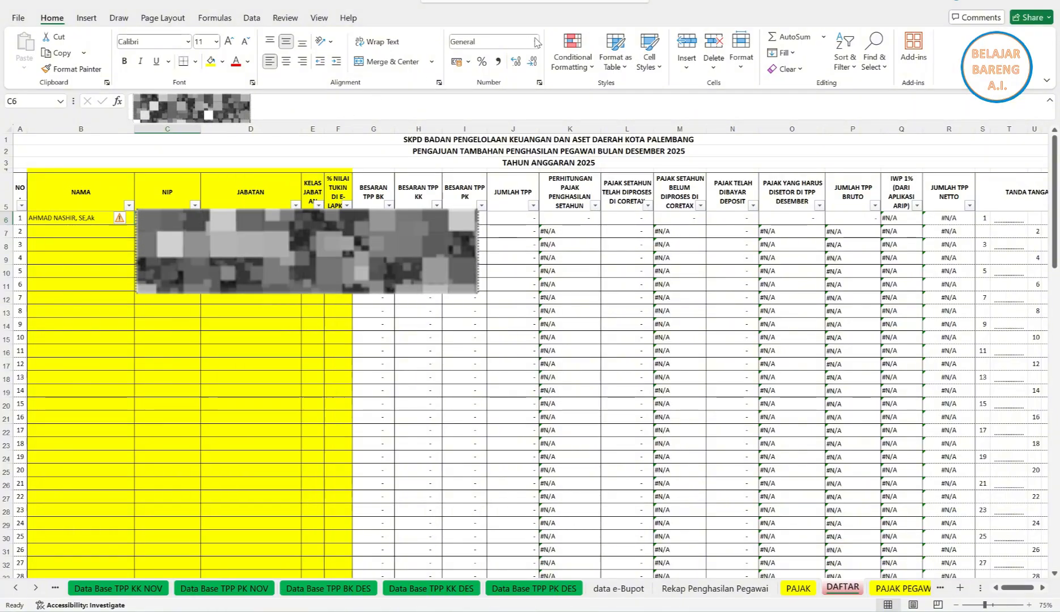
pyautogui.click(535, 42)
pyautogui.click(529, 361)
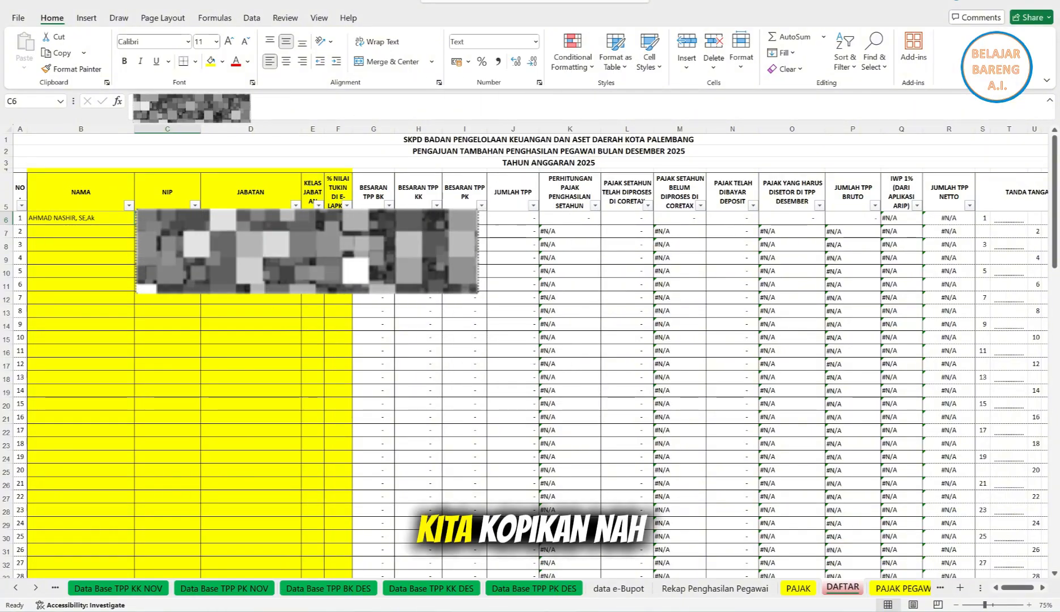
pyautogui.hotkey('ctrl', 'c')
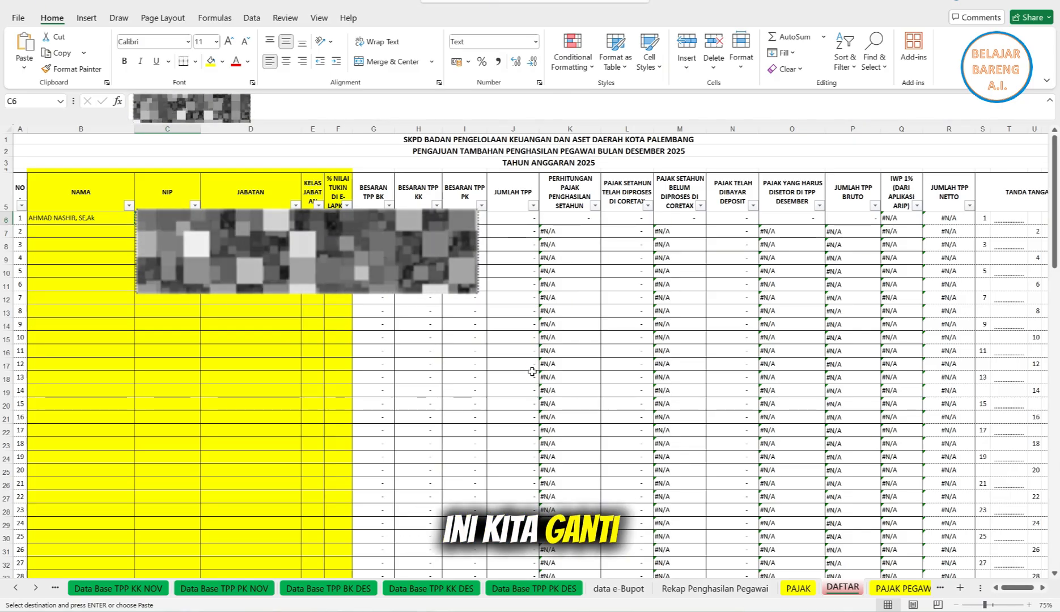
pyautogui.rightClick(190, 219)
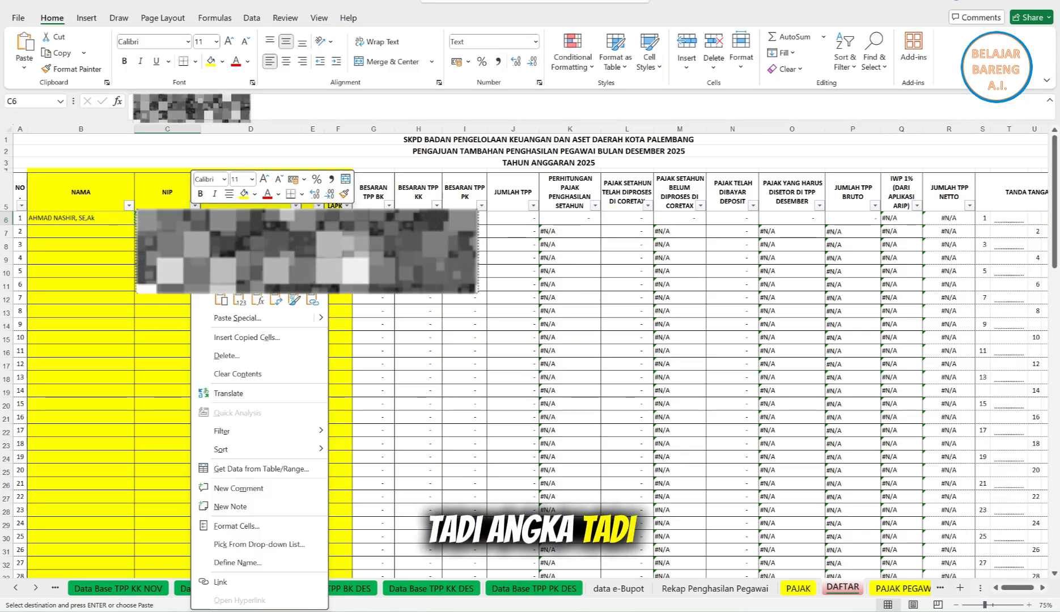
pyautogui.click(240, 300)
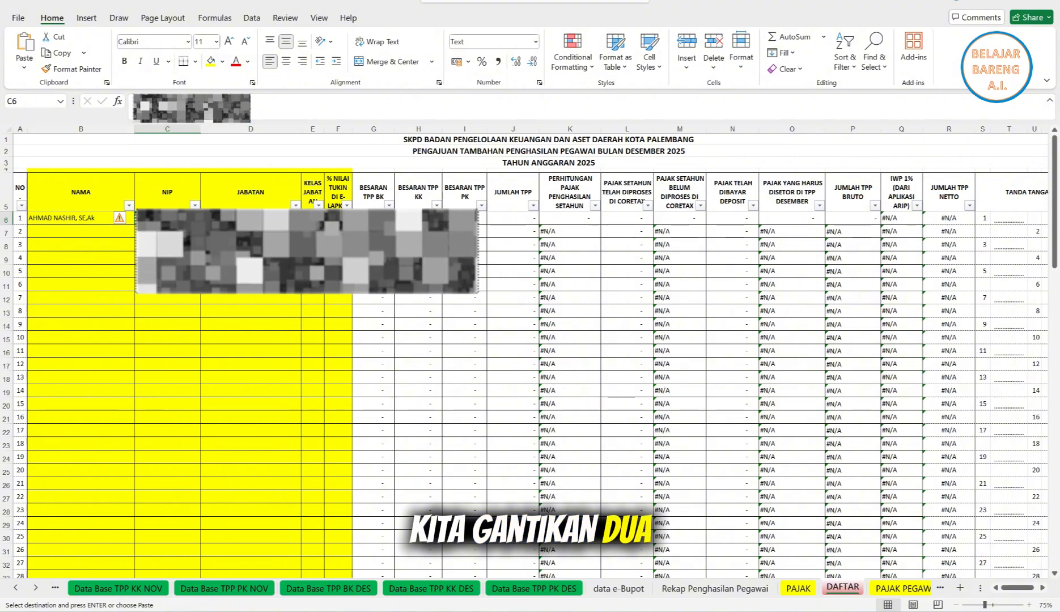
# Change the 15th digit of the NIP in C6 to 2 and check the PTKP code in AO4 of the PAJAK sheet
pyautogui.click(226, 102)
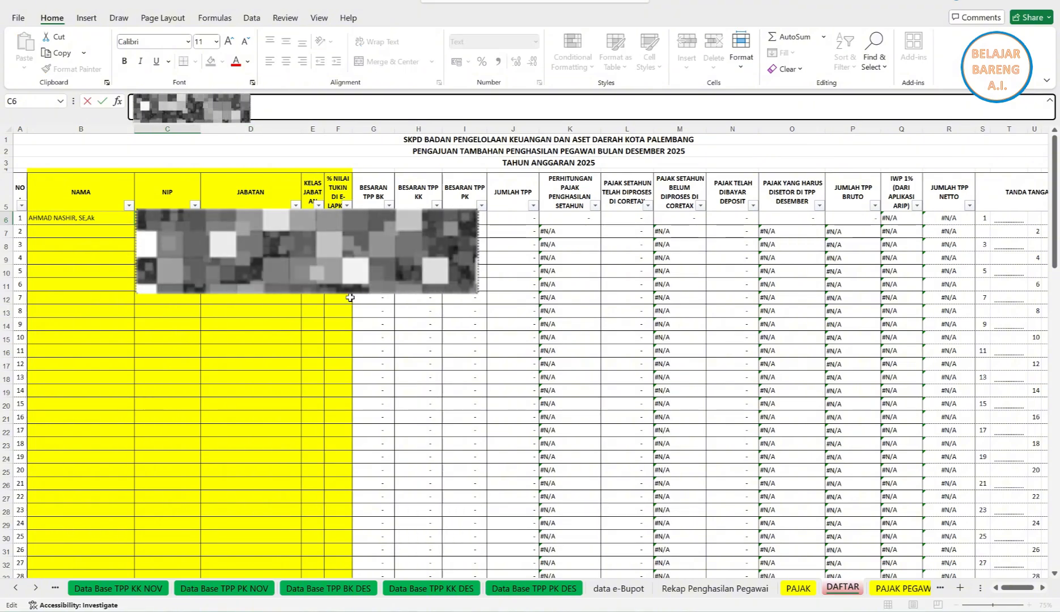
pyautogui.press('Return')
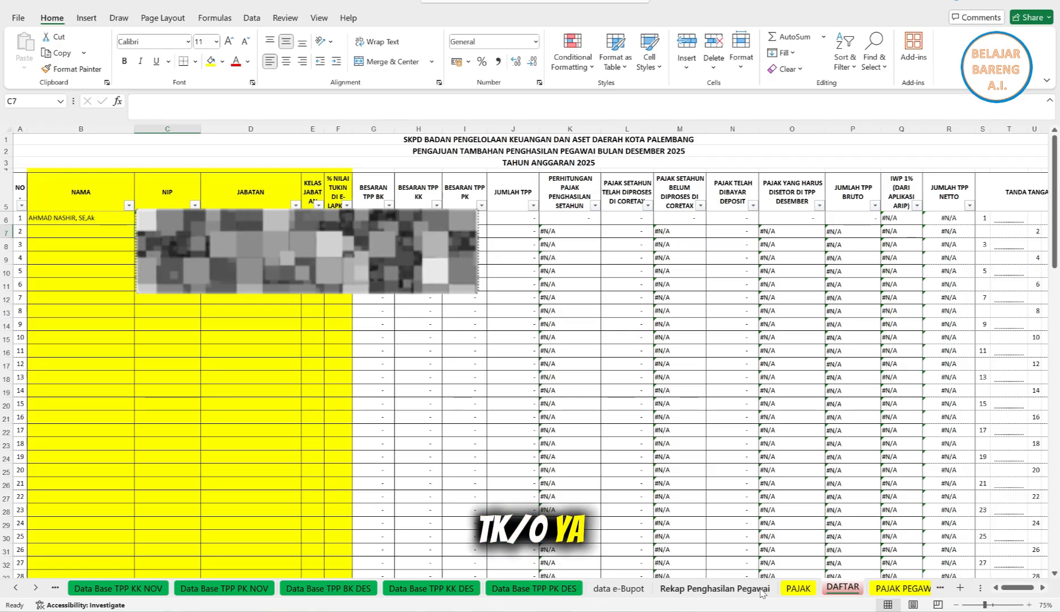
pyautogui.click(800, 590)
pyautogui.moveTo(1013, 589); pyautogui.dragTo(1030, 590)
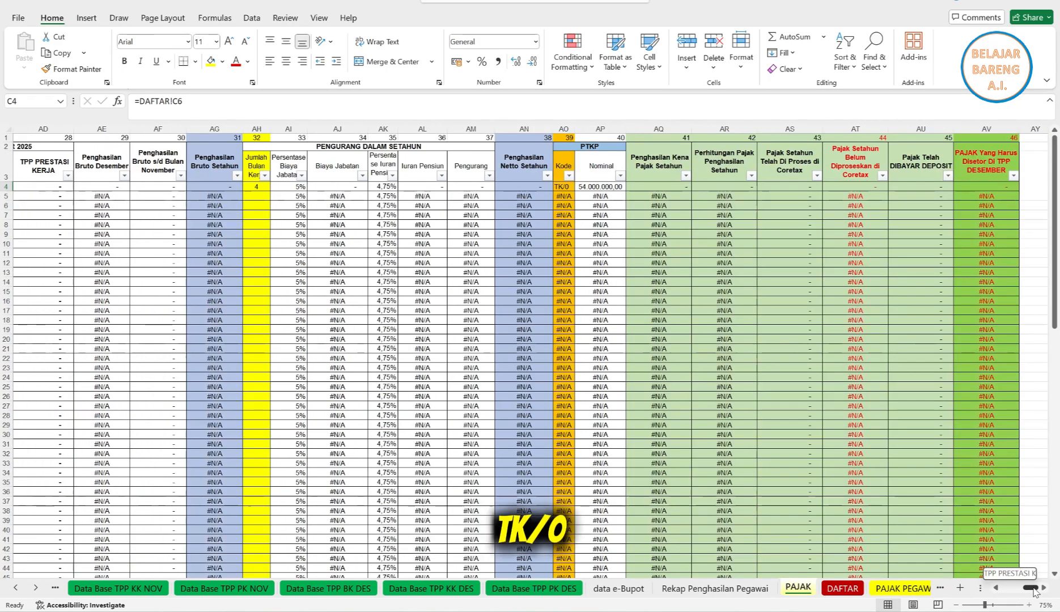
pyautogui.click(554, 187)
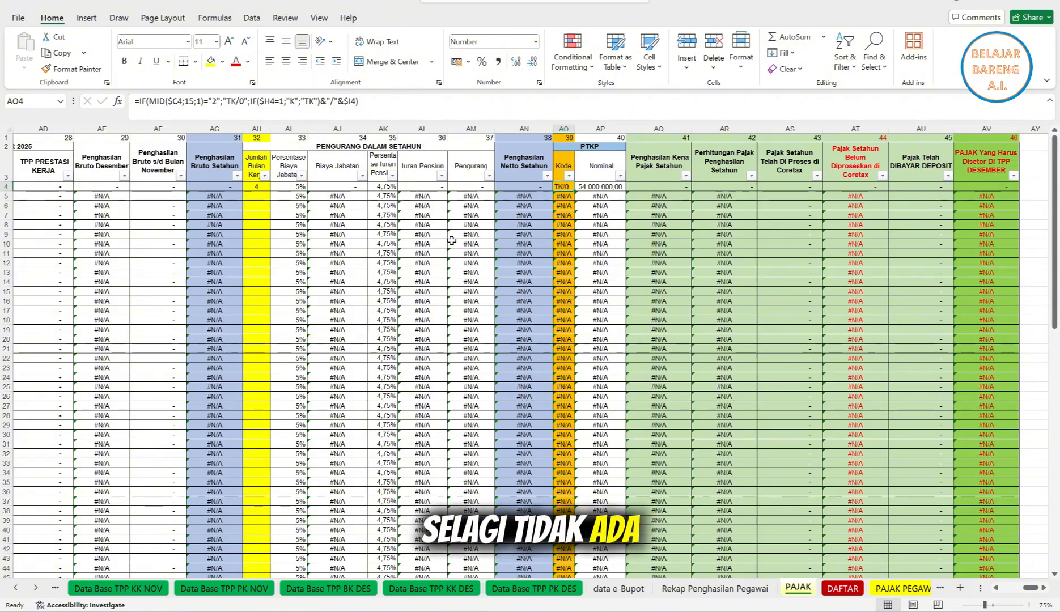
# Restore the first employee's original NIP in cell C6 of the DAFTAR sheet
pyautogui.click(841, 589)
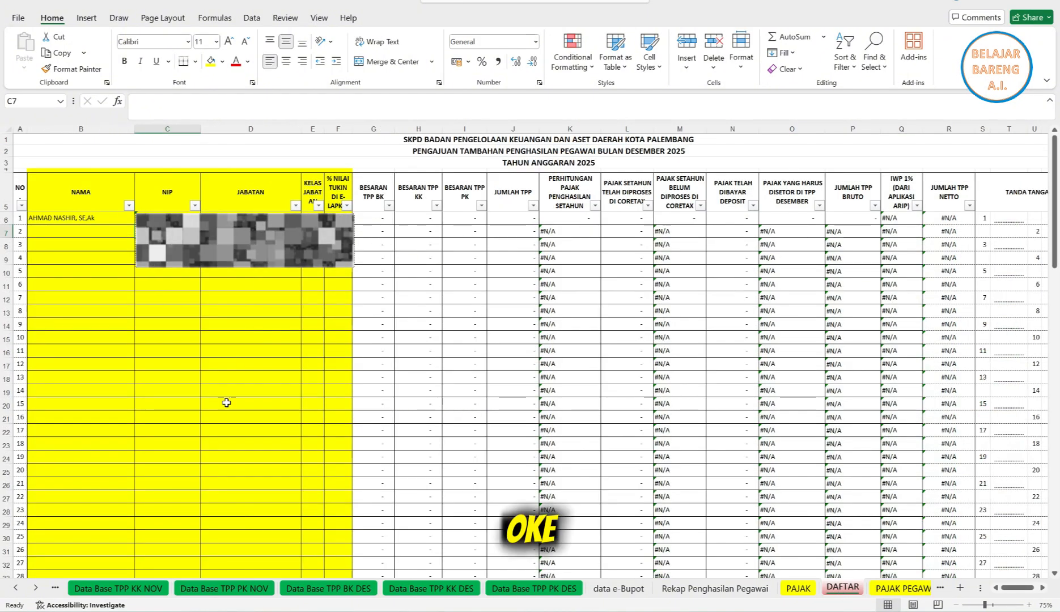
pyautogui.click(169, 219)
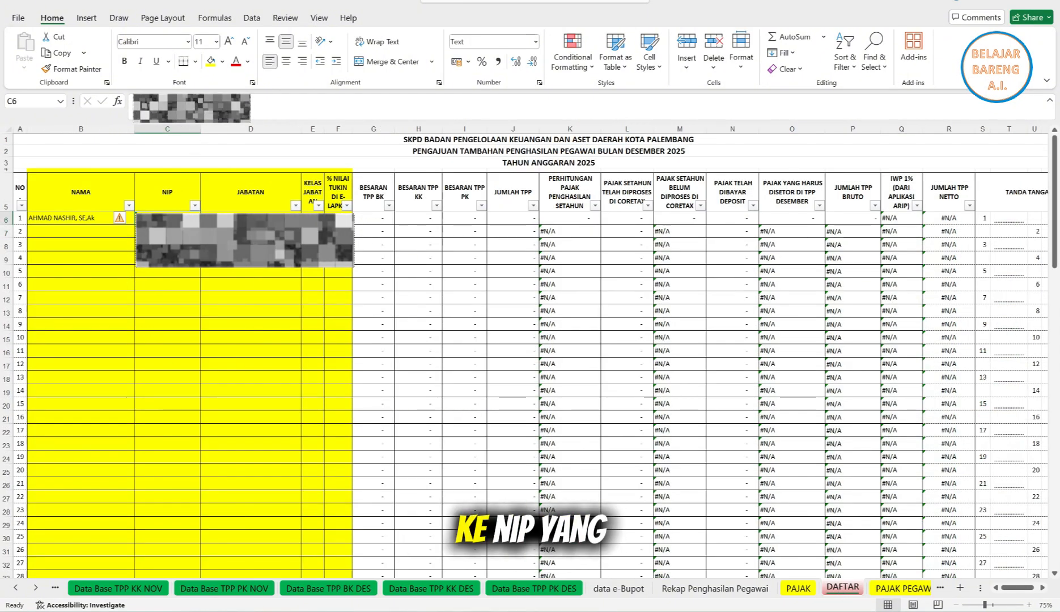
pyautogui.click(210, 106)
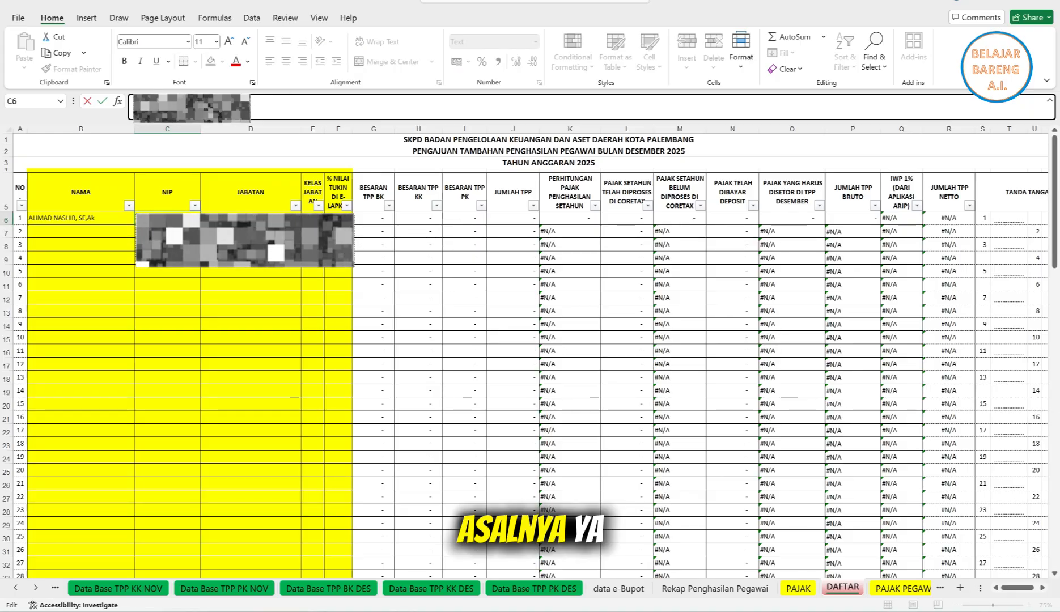
pyautogui.press('Return')
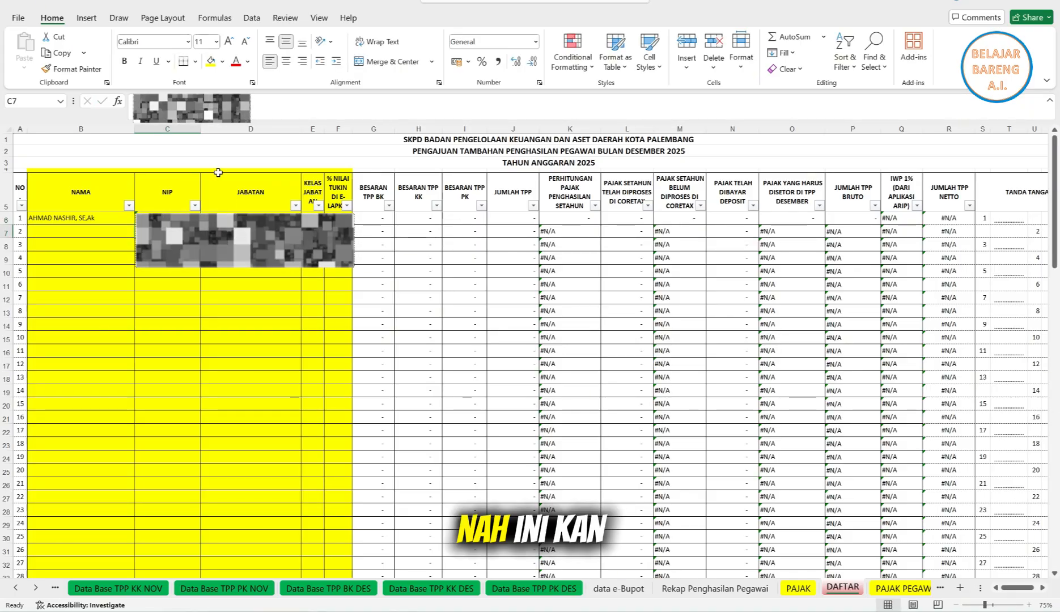
# Widen the NIP column of the DAFTAR sheet slightly and bring up the first employee's salary columns on the PAJAK sheet
pyautogui.moveTo(200, 132); pyautogui.dragTo(206, 132)
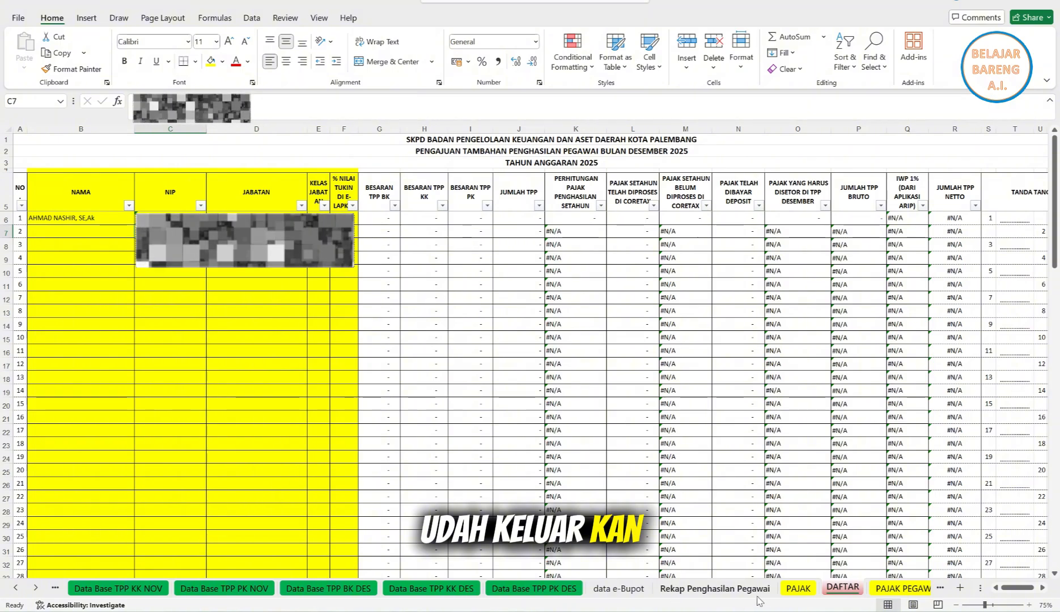
pyautogui.click(797, 587)
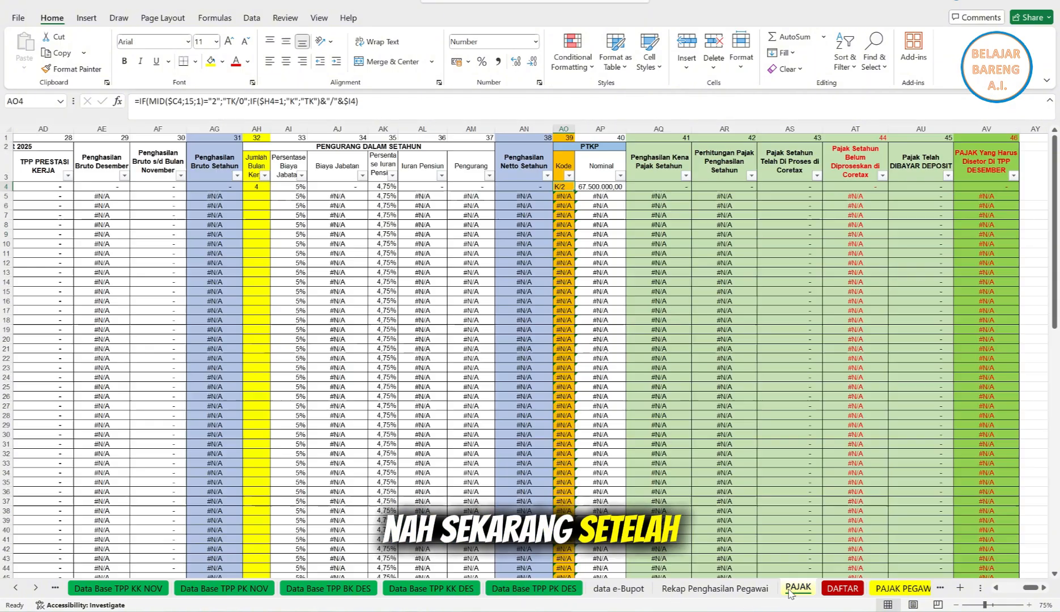
pyautogui.moveTo(1029, 587); pyautogui.dragTo(1008, 590)
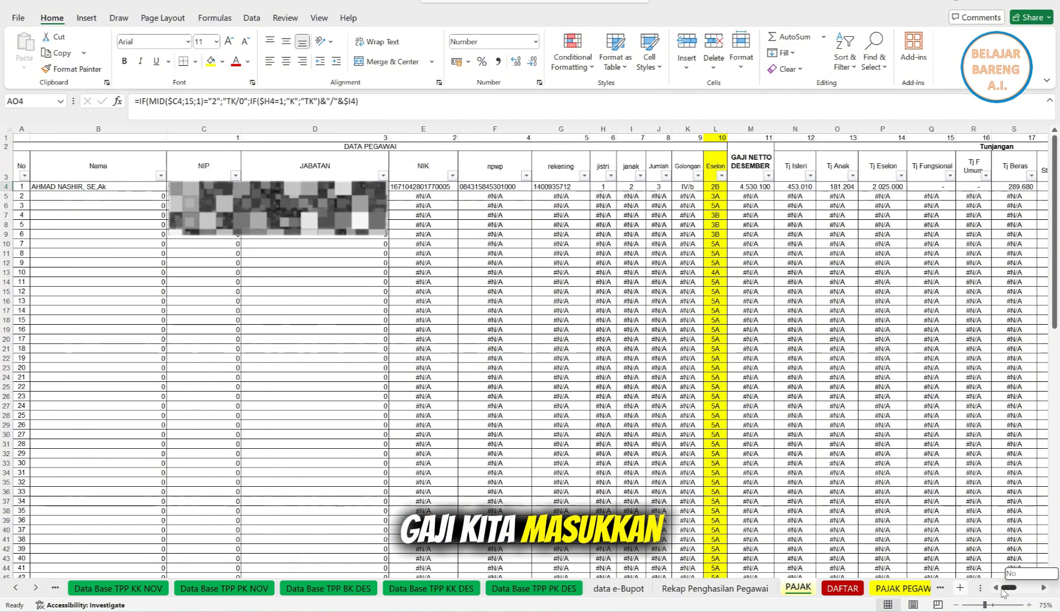
# Examine the December salary data on the TEMPLATE GAJI DESEMBER sheet
pyautogui.click(14, 589)
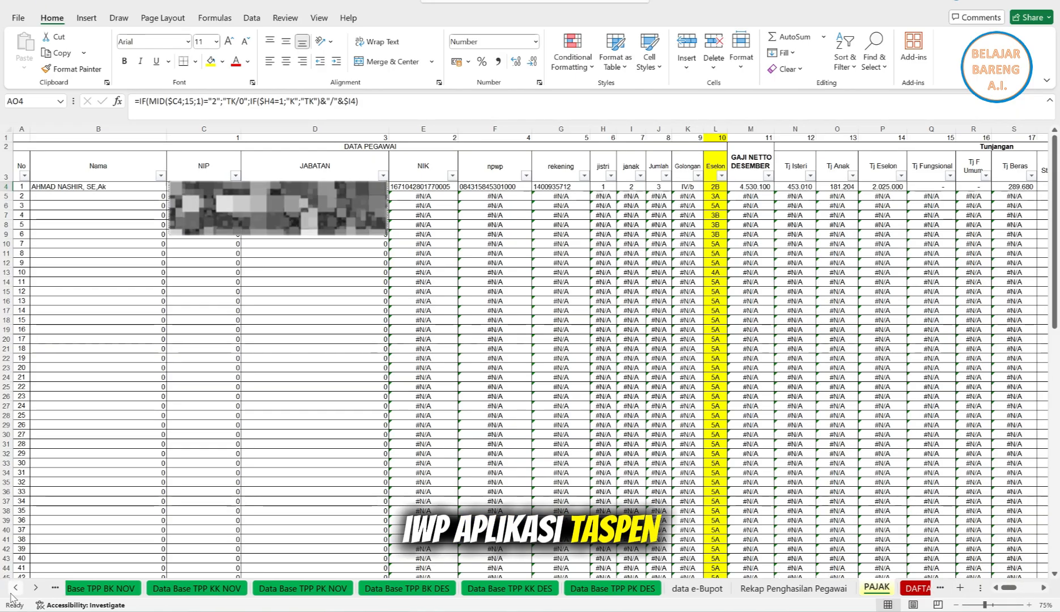
pyautogui.click(14, 588)
pyautogui.click(156, 593)
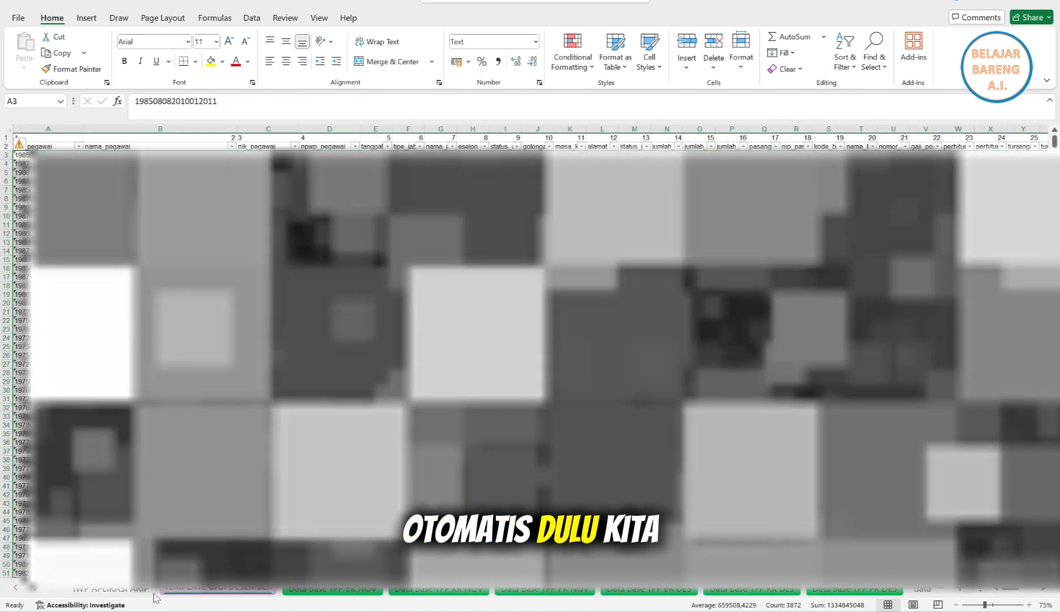
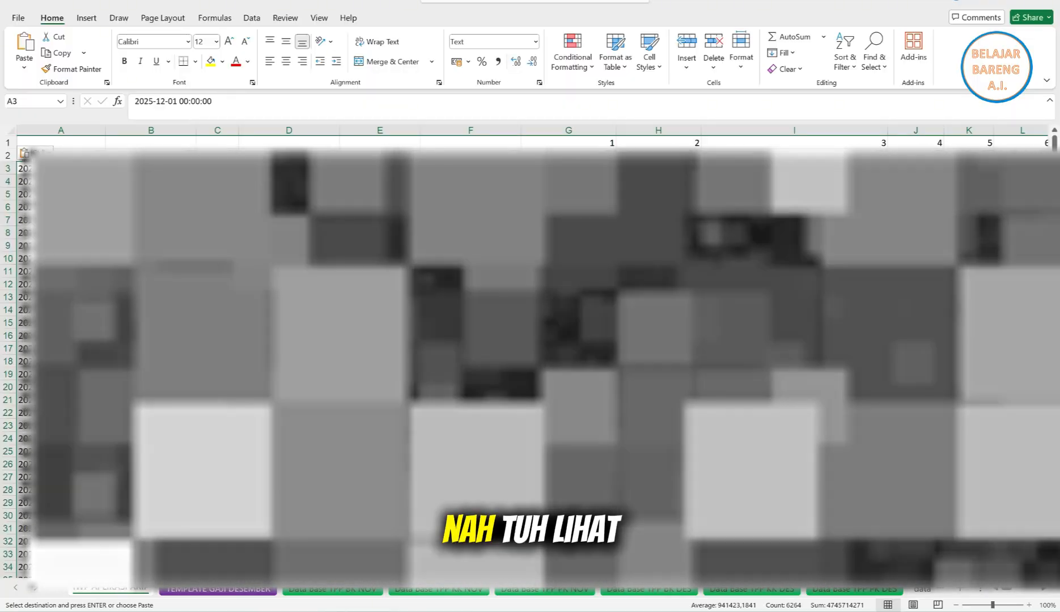
# Check the IWP 1% column of the DAFTAR sheet and its source data on the IWP APLIKASI ARIP sheet
pyautogui.click(914, 589)
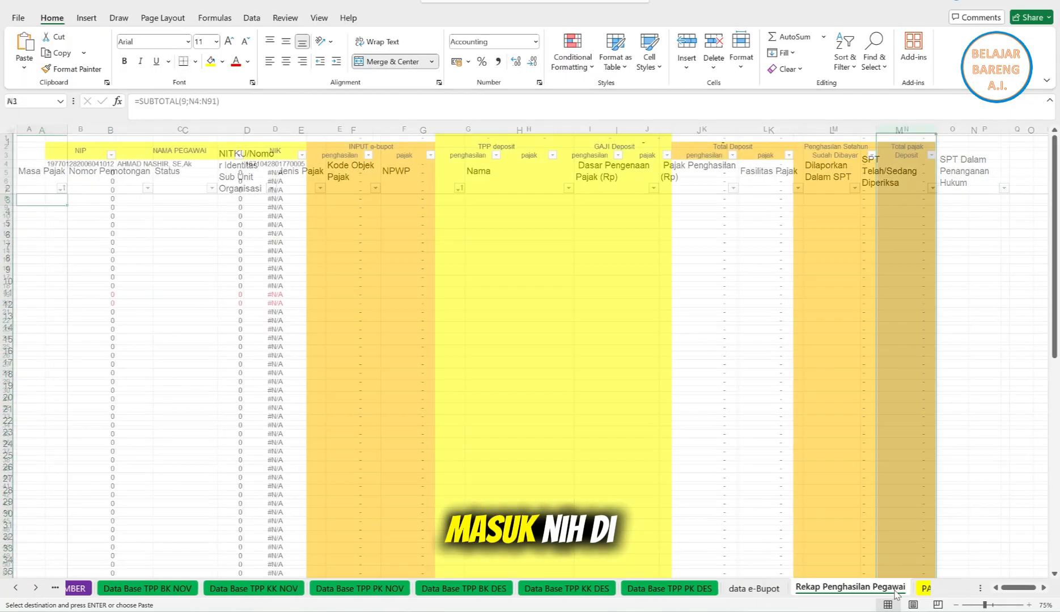
pyautogui.click(901, 589)
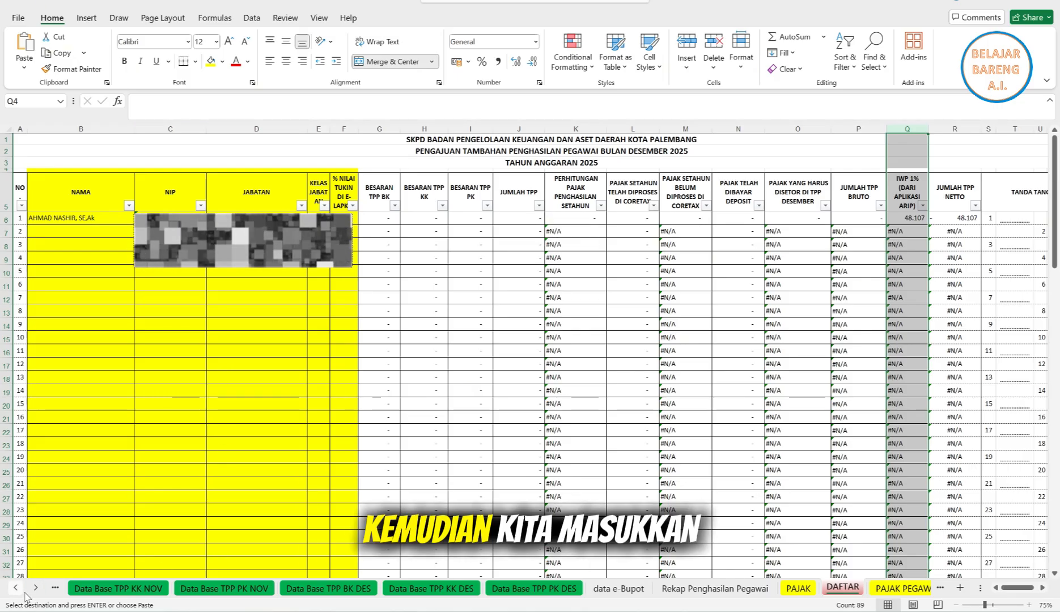
pyautogui.click(100, 592)
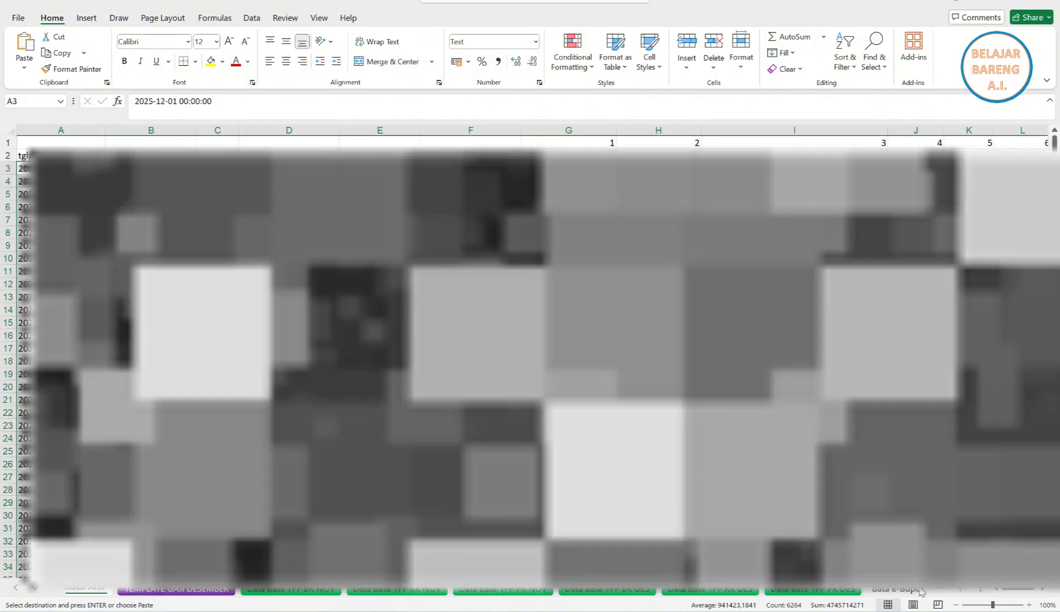
# Copy rows A2:N95 from data_export_januari_2025 and paste them as values at cell A3 of the data e-Bupot sheet
pyautogui.click(867, 590)
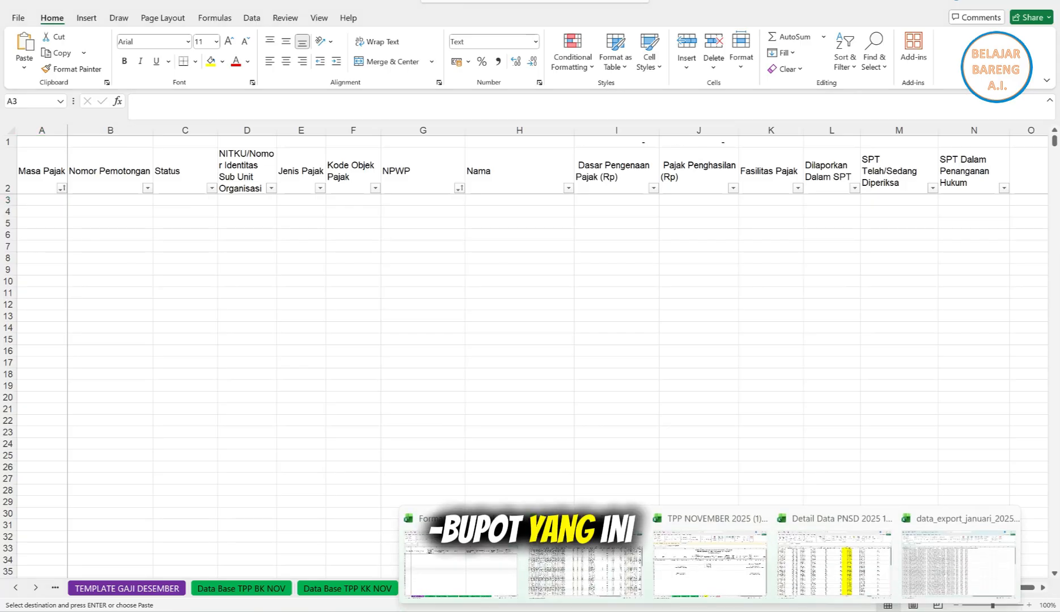
pyautogui.click(926, 577)
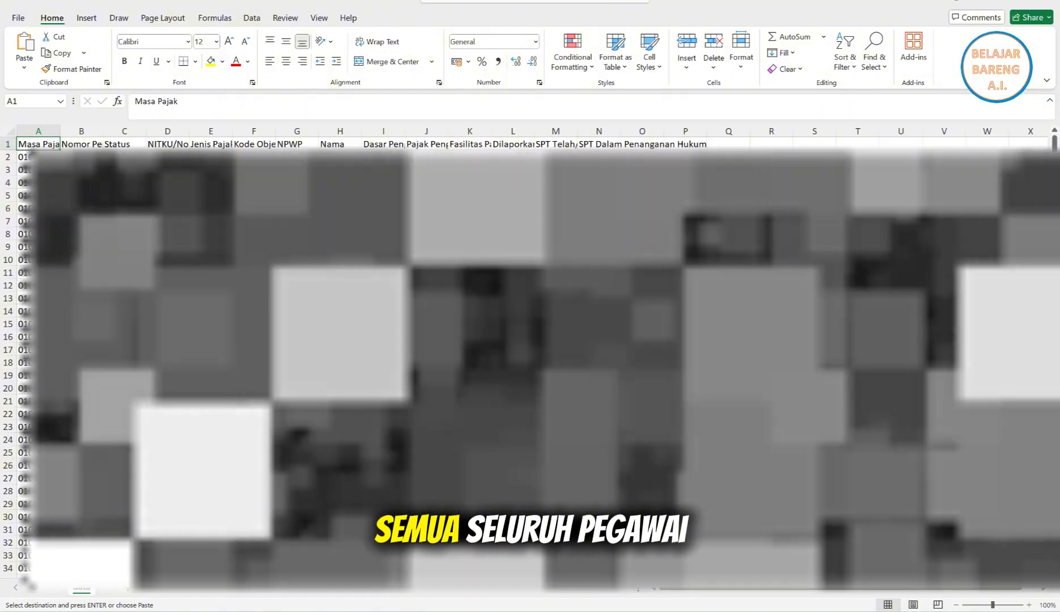
pyautogui.moveTo(37, 157); pyautogui.dragTo(599, 504)
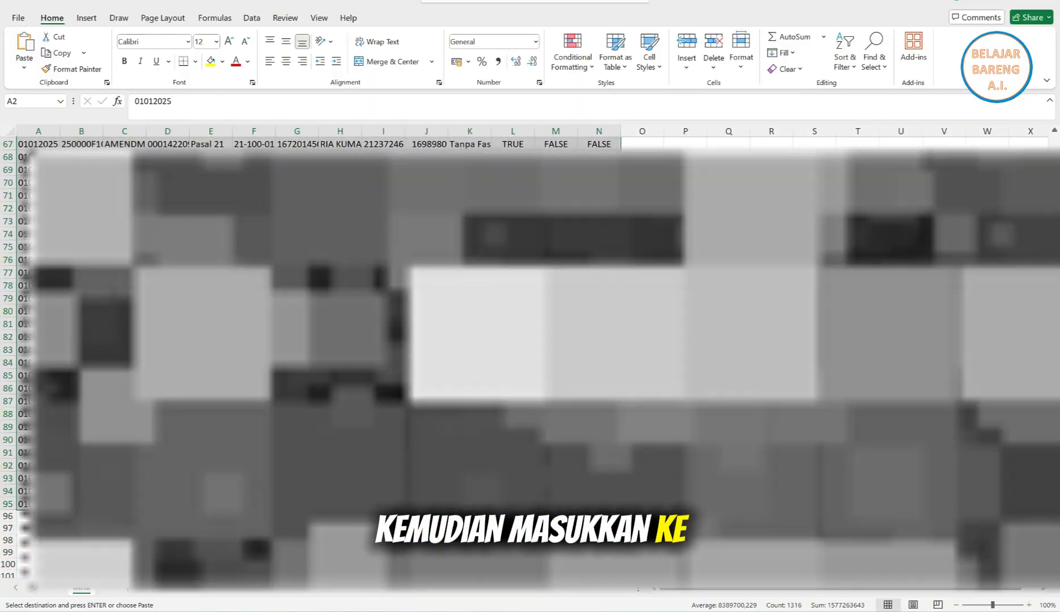
pyautogui.scroll(20, 530, 363)
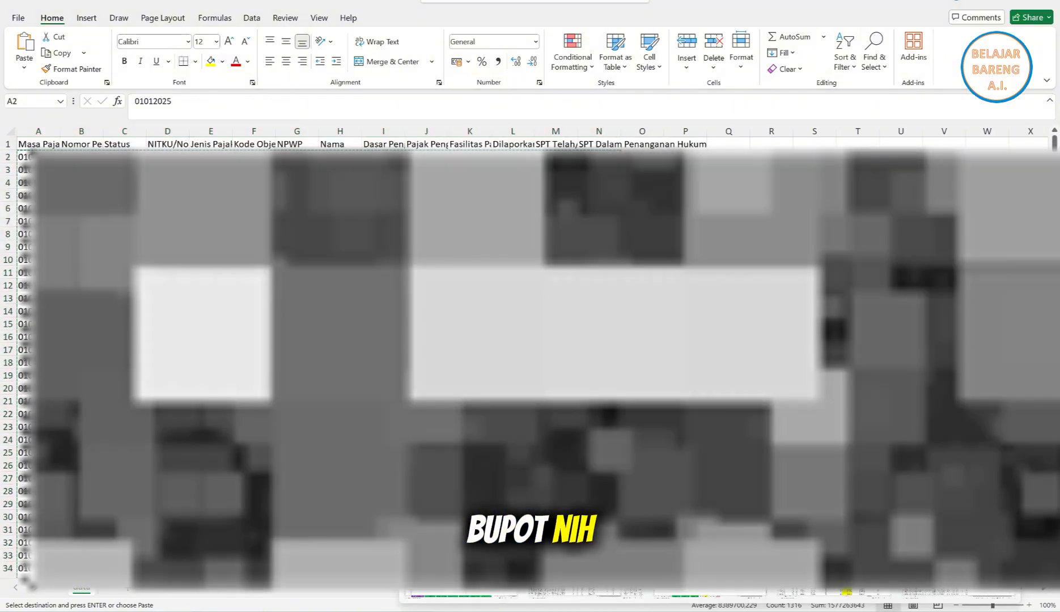
pyautogui.moveTo(468, 579)
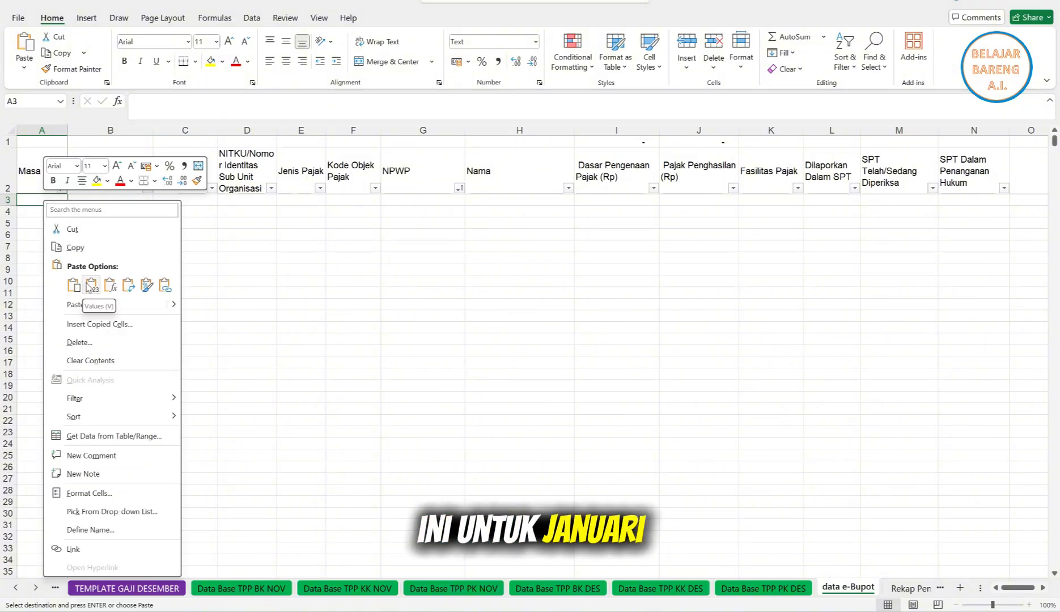
pyautogui.click(90, 285)
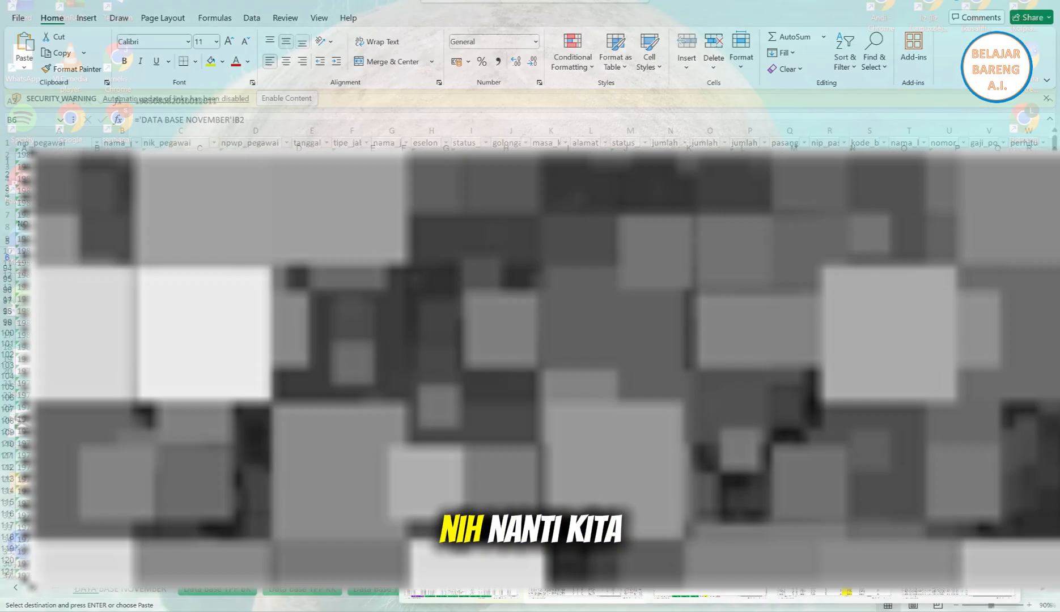
# Select cell A97 below the January rows of data e-Bupot and open data_export_februari_2025 from Downloads with editing enabled
pyautogui.click(462, 566)
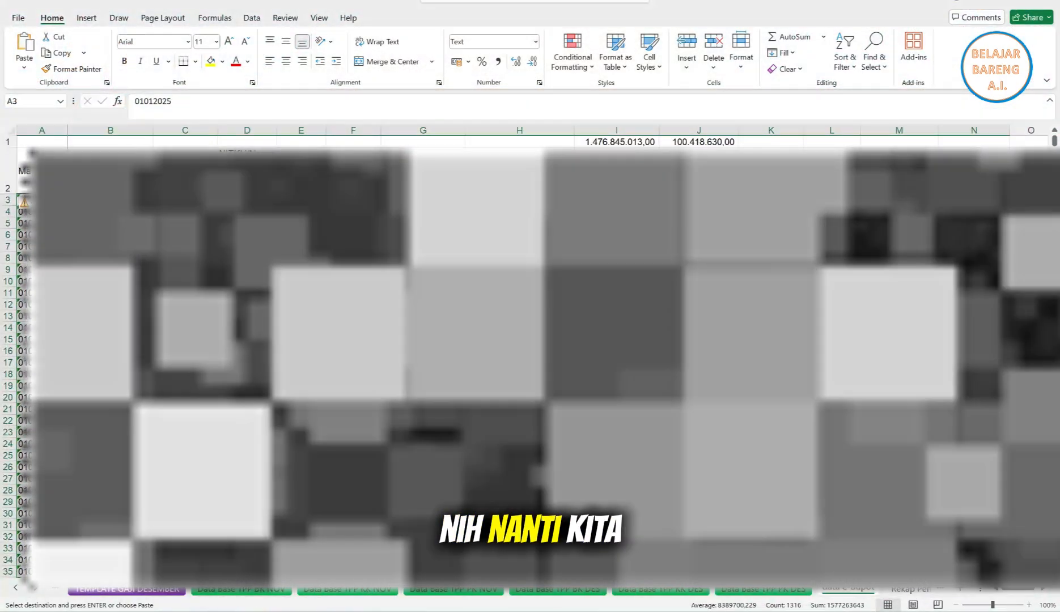
pyautogui.scroll(-5, 530, 363)
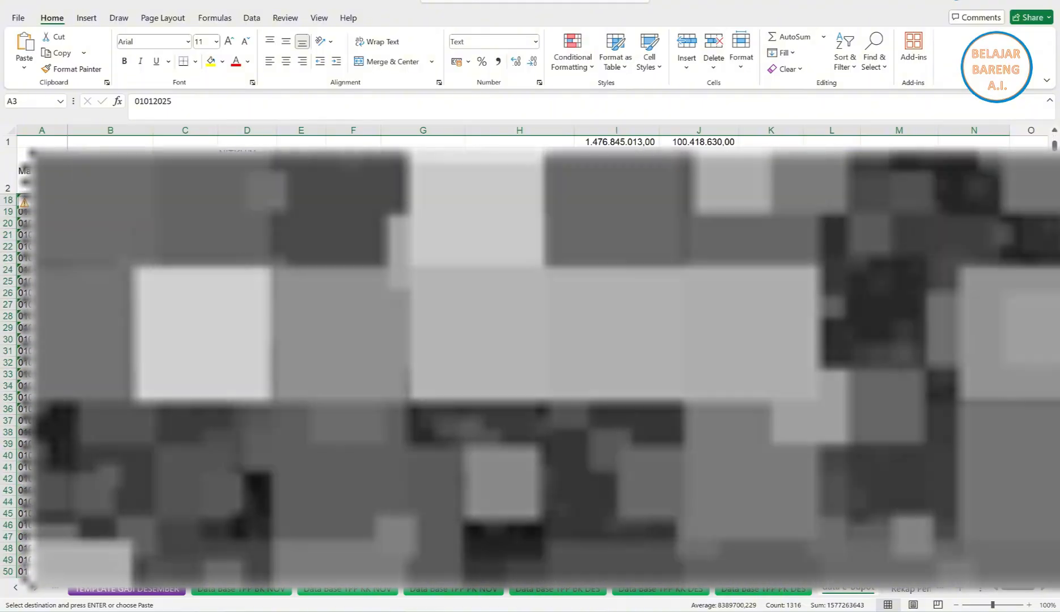
pyautogui.scroll(-20, 529, 363)
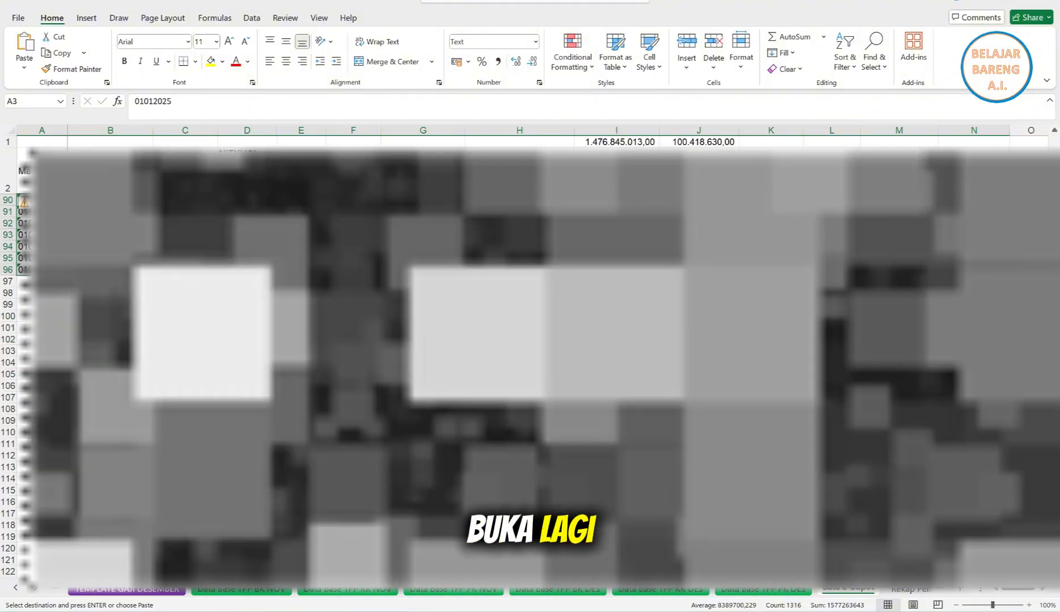
pyautogui.click(42, 281)
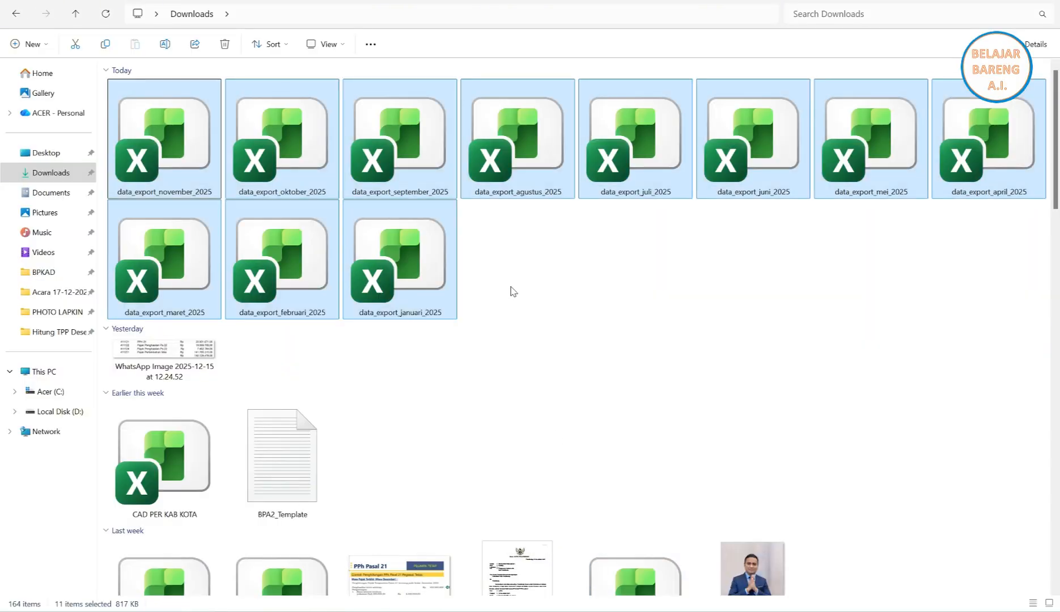
pyautogui.doubleClick(234, 280)
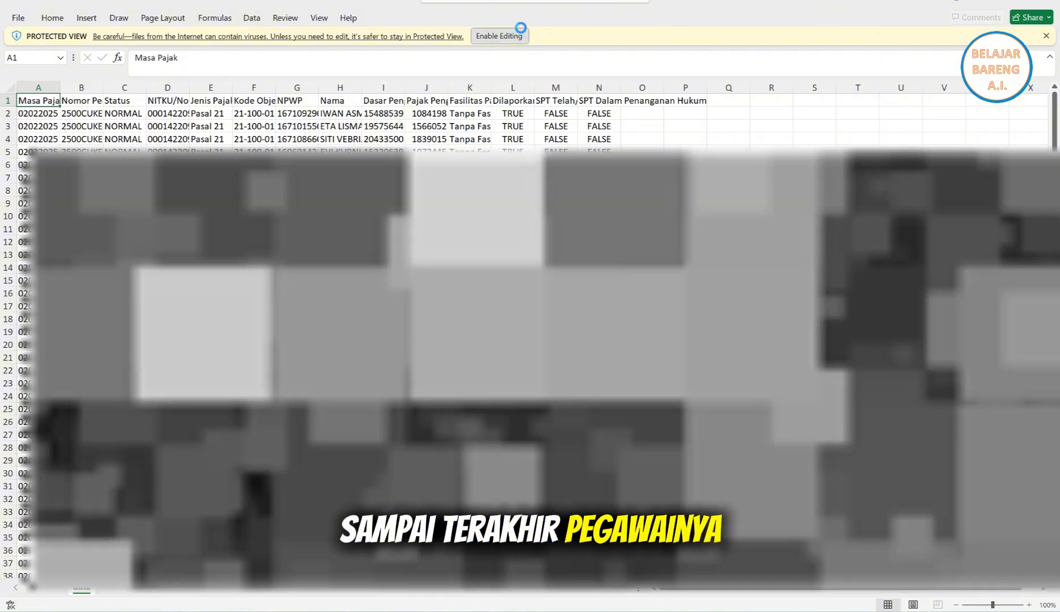
pyautogui.click(499, 36)
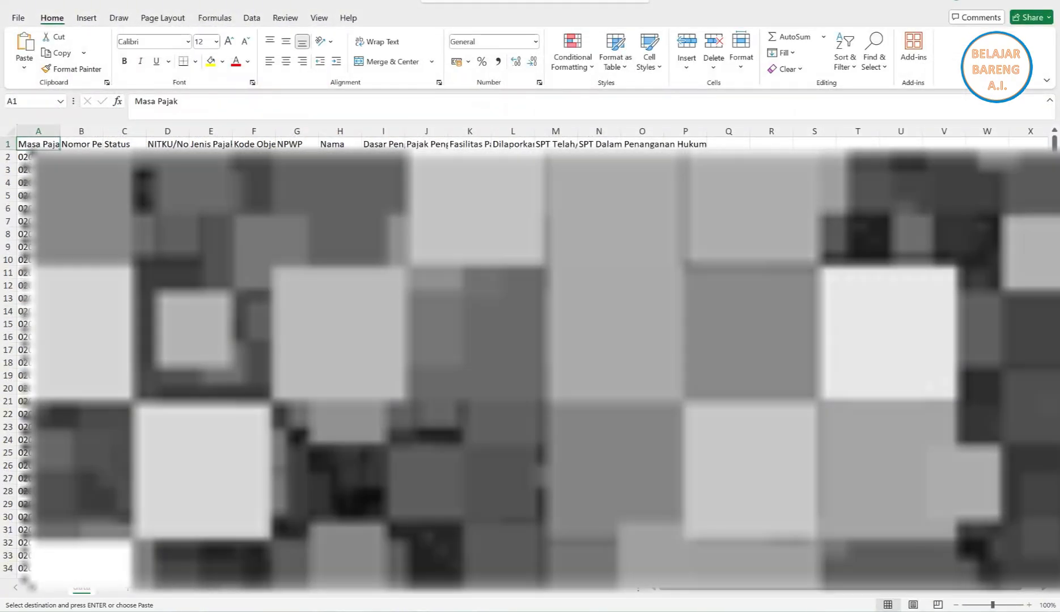
# Copy rows A2:N95 of the February export and paste them at cell A97 of the data e-Bupot sheet
pyautogui.moveTo(38, 157); pyautogui.dragTo(599, 531)
pyautogui.rightClick(263, 419)
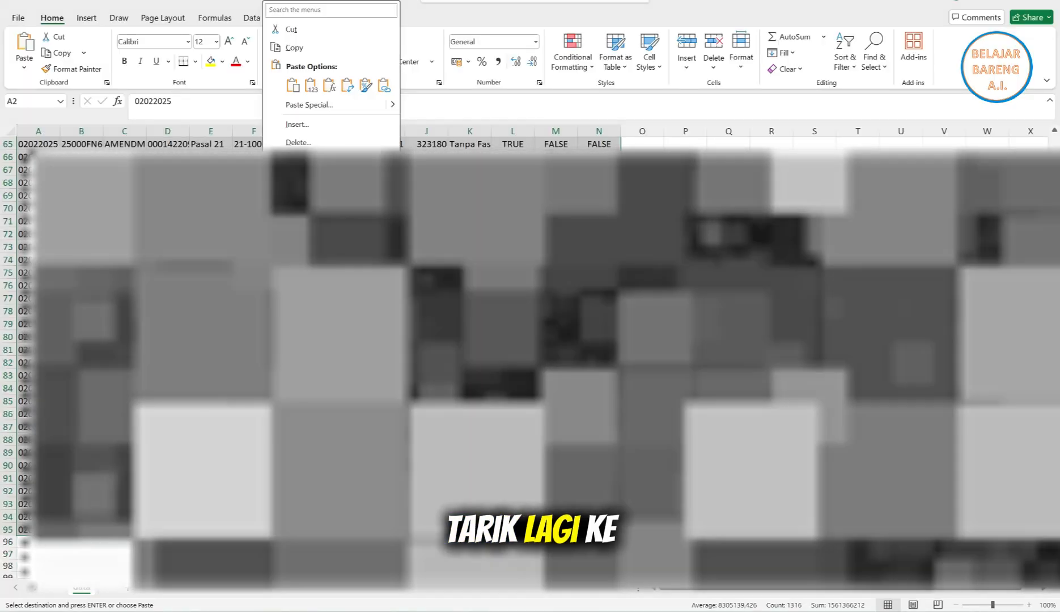
pyautogui.click(290, 48)
pyautogui.scroll(1, 530, 363)
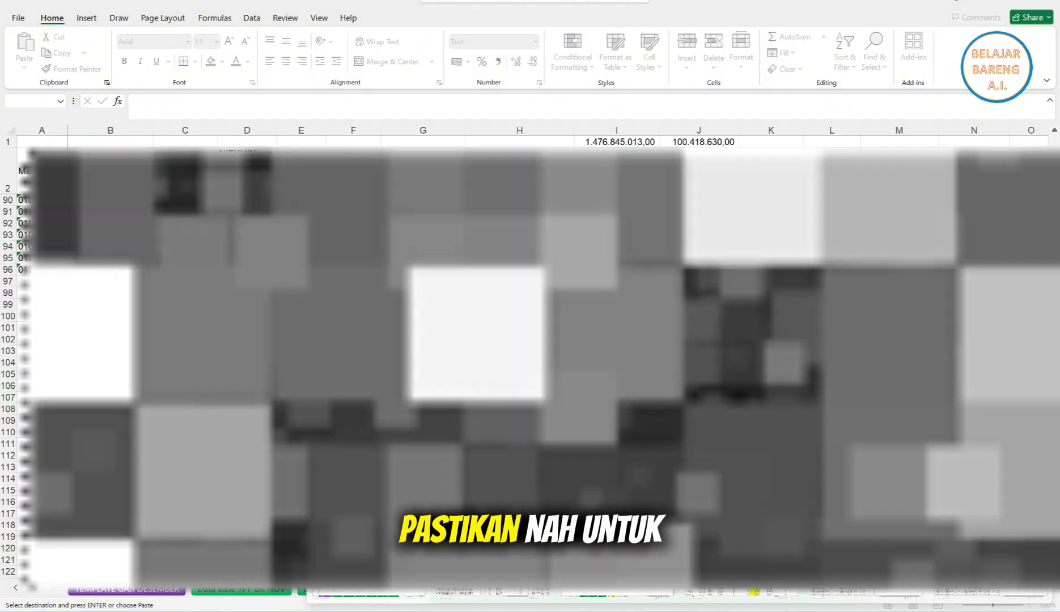
pyautogui.click(371, 593)
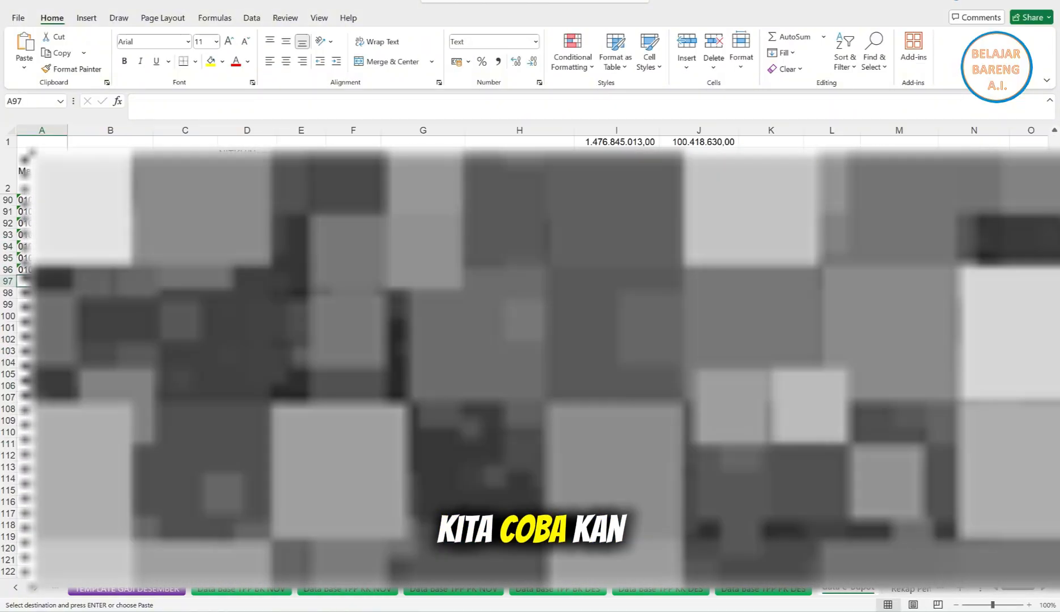
pyautogui.hotkey('ctrl', 'v')
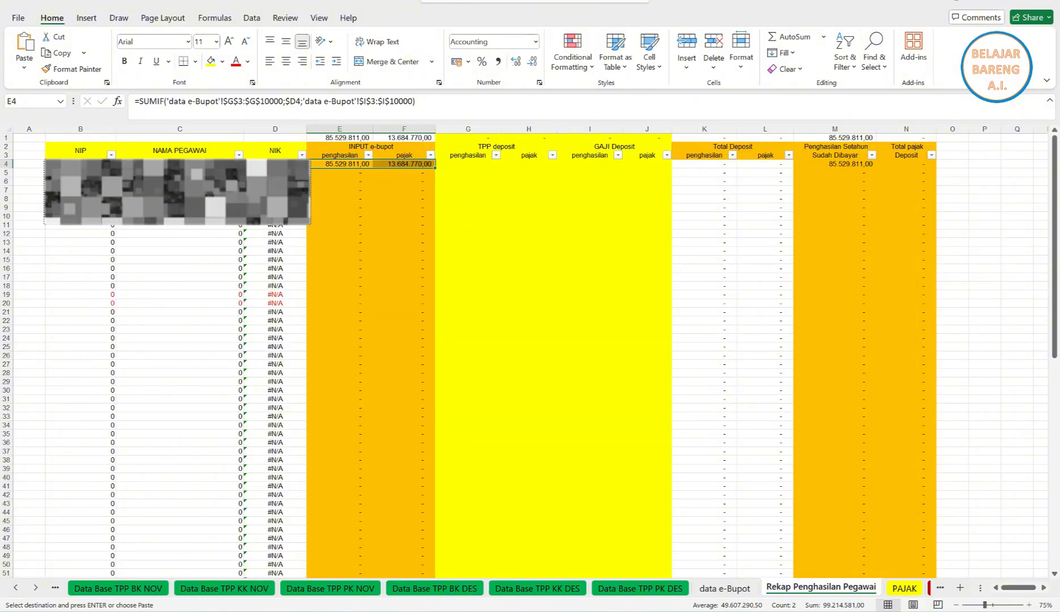
# Select cell A191 below the February rows of data e-Bupot and open data_export_maret_2025 from Downloads with editing enabled
pyautogui.click(738, 592)
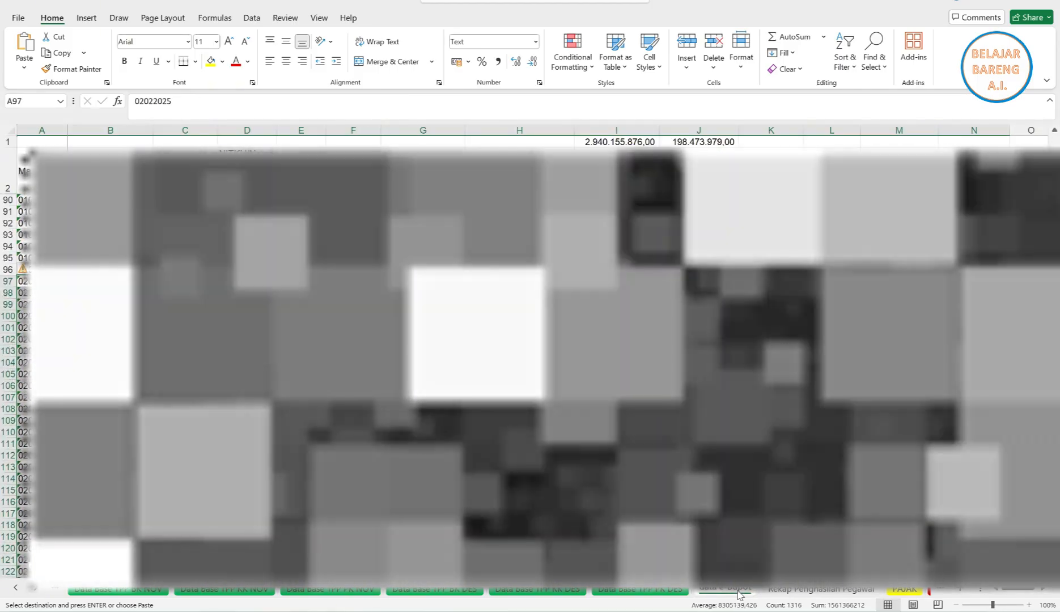
pyautogui.scroll(-8, 533, 363)
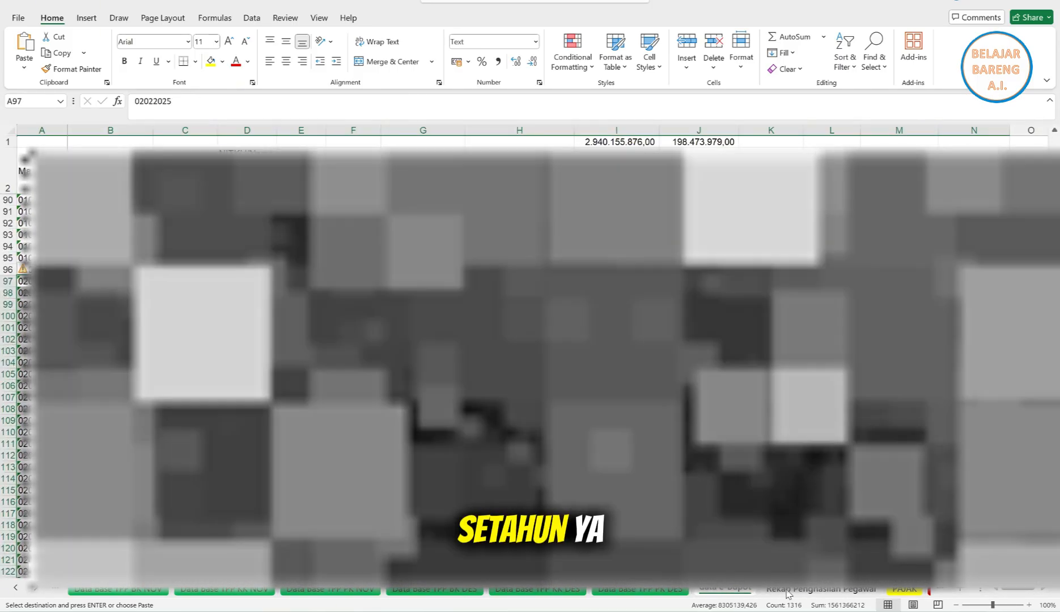
pyautogui.scroll(-20, 533, 362)
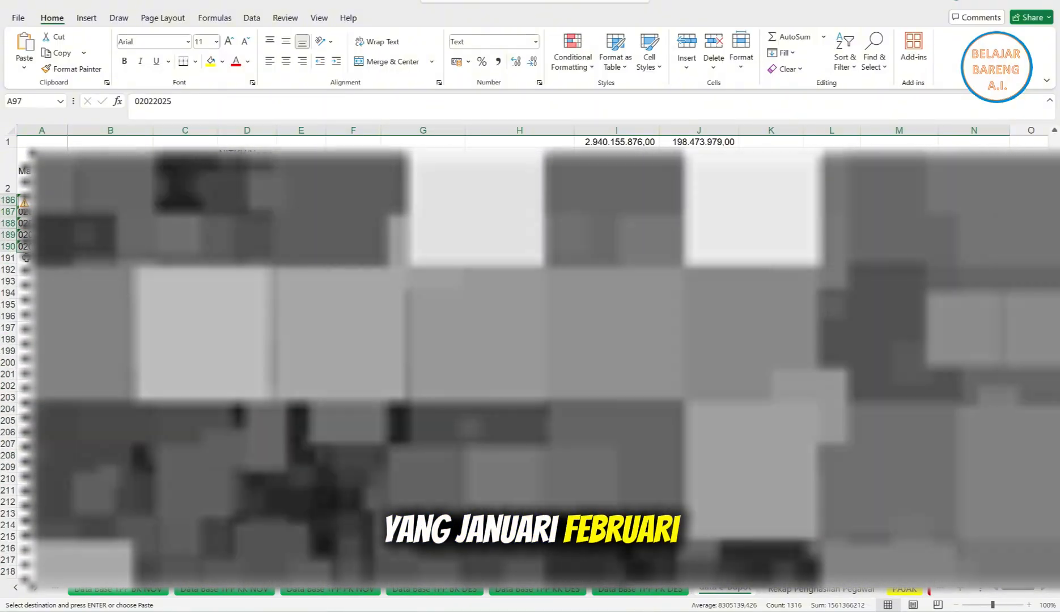
pyautogui.click(42, 259)
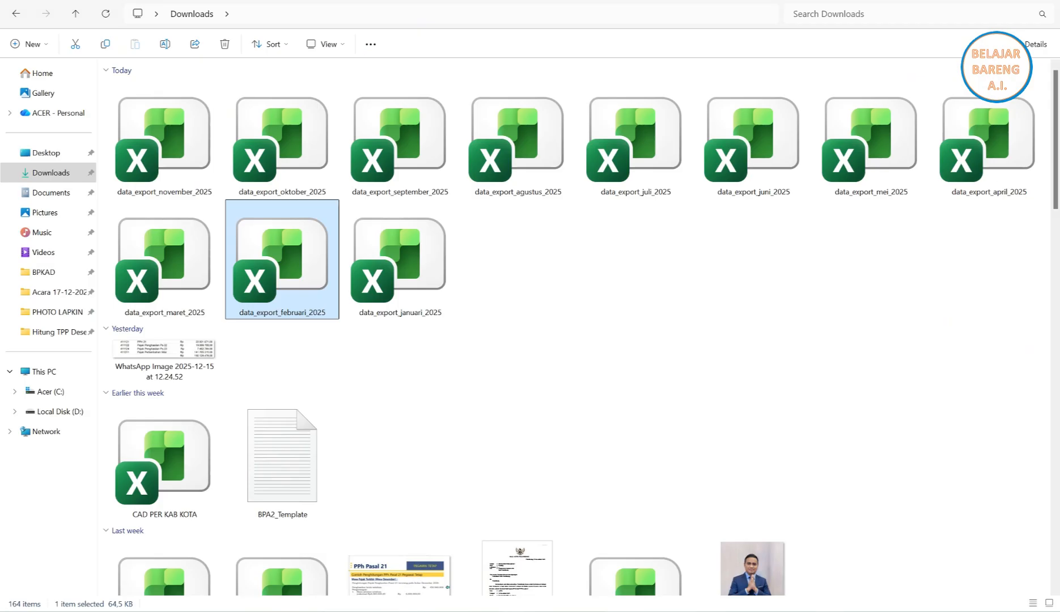
pyautogui.doubleClick(162, 256)
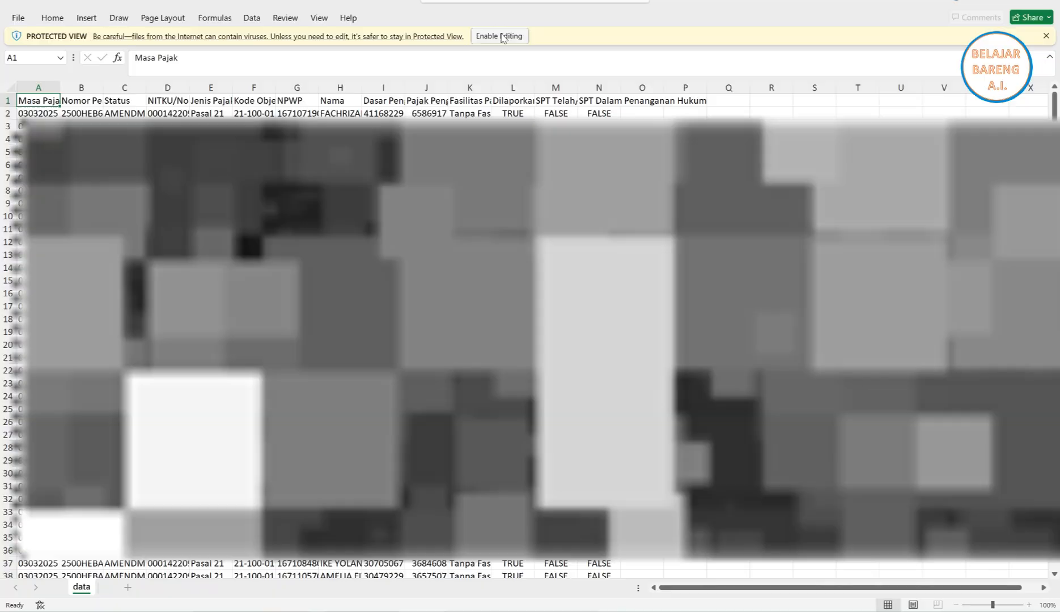
pyautogui.click(500, 35)
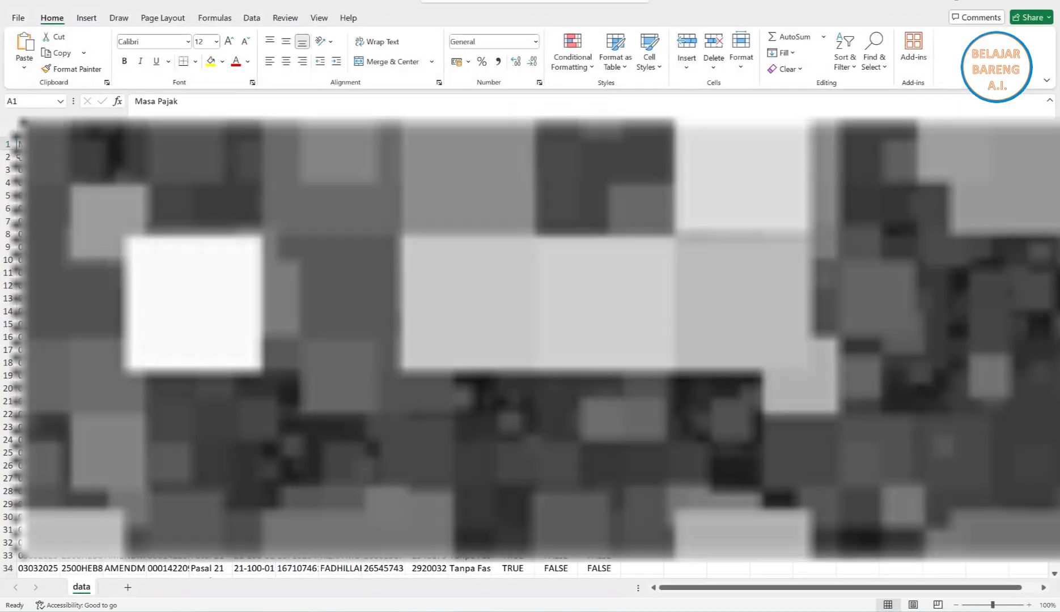
# Copy rows A2:N95 of the March export and paste them as values at cell A191 of the data e-Bupot sheet
pyautogui.moveTo(23, 157); pyautogui.dragTo(618, 567)
pyautogui.hotkey('ctrl', 'c')
pyautogui.scroll(14, 530, 340)
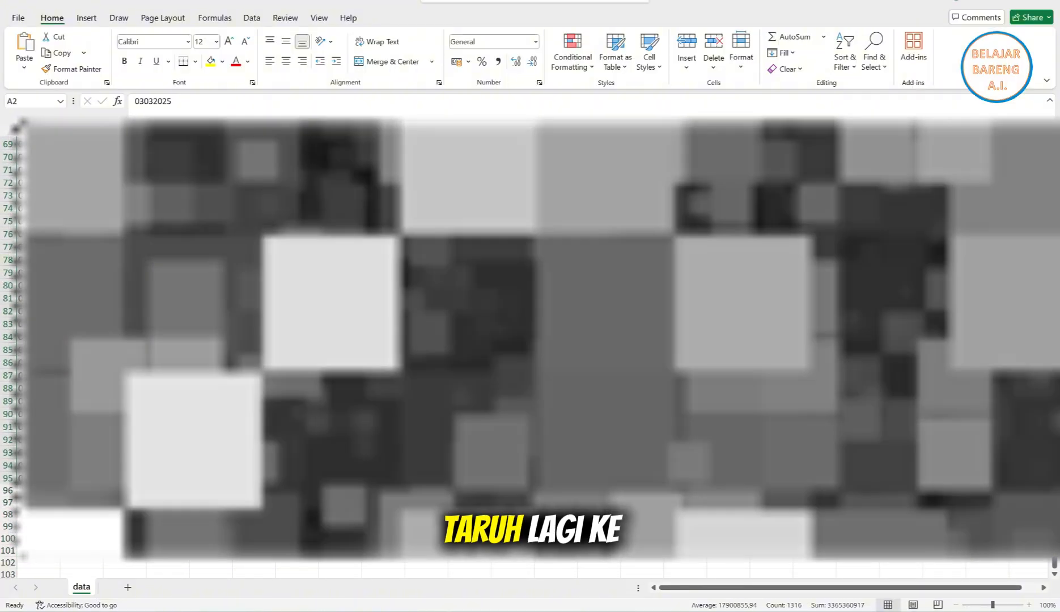
pyautogui.scroll(9, 530, 340)
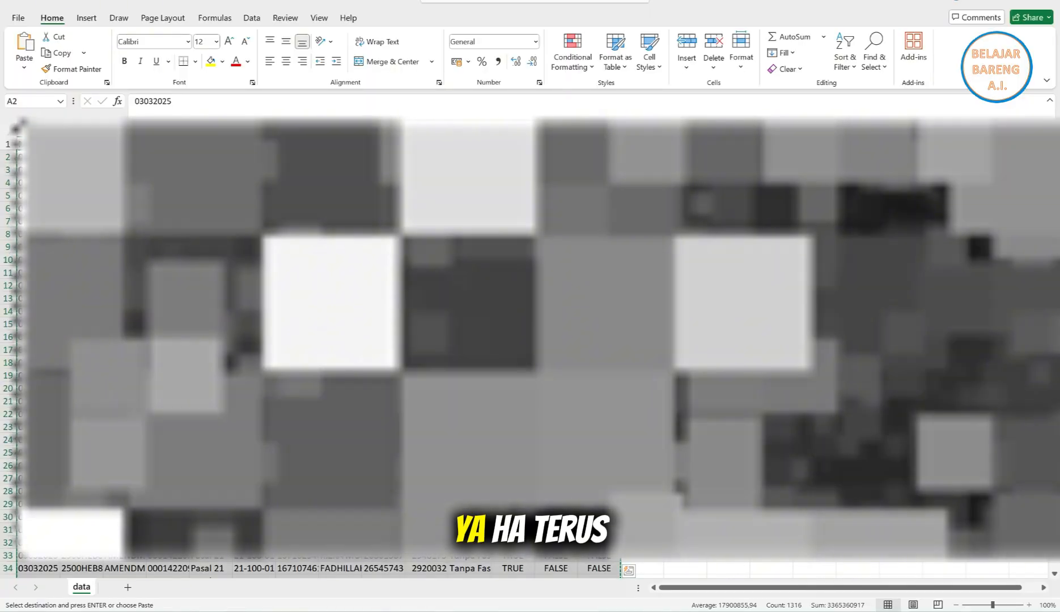
pyautogui.moveTo(579, 597)
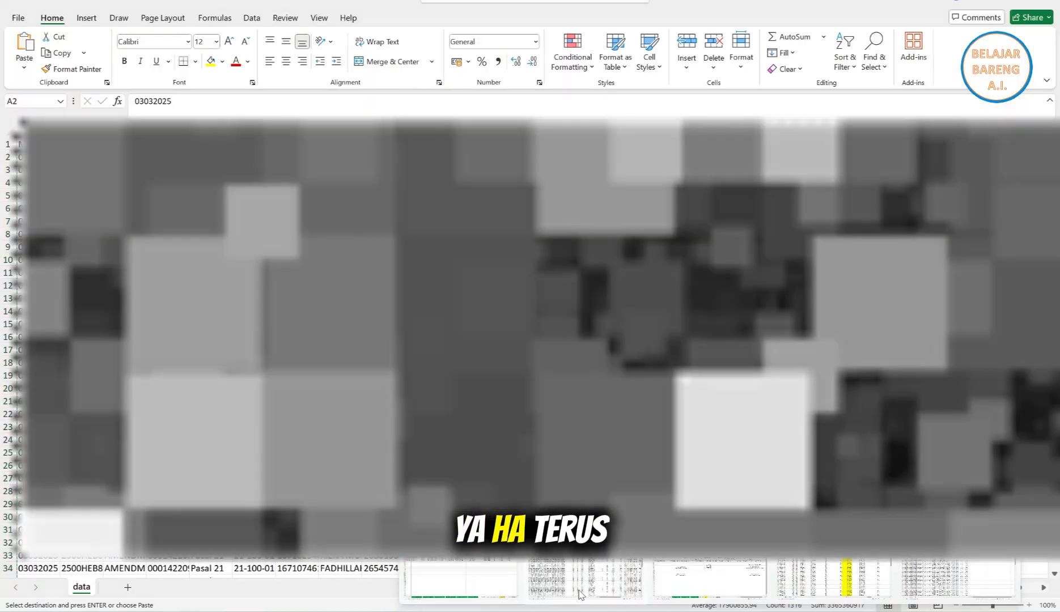
pyautogui.click(469, 568)
pyautogui.rightClick(52, 258)
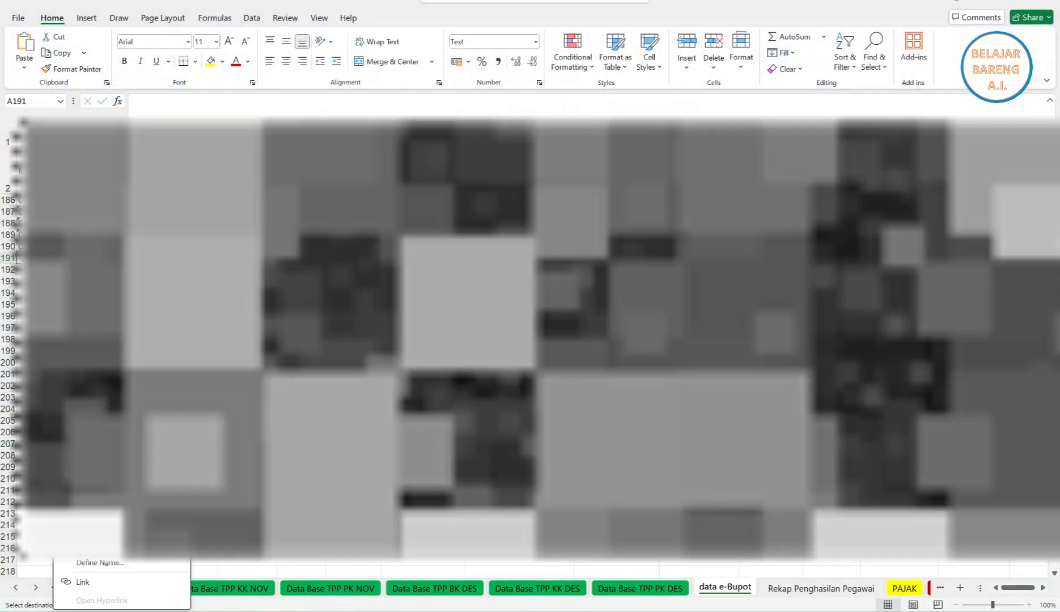
pyautogui.click(95, 273)
# Select cell A285 below the March rows of data e-Bupot and open data_export_april_2025 from Downloads with editing enabled
pyautogui.scroll(-3, 95, 283)
pyautogui.scroll(-20, 530, 340)
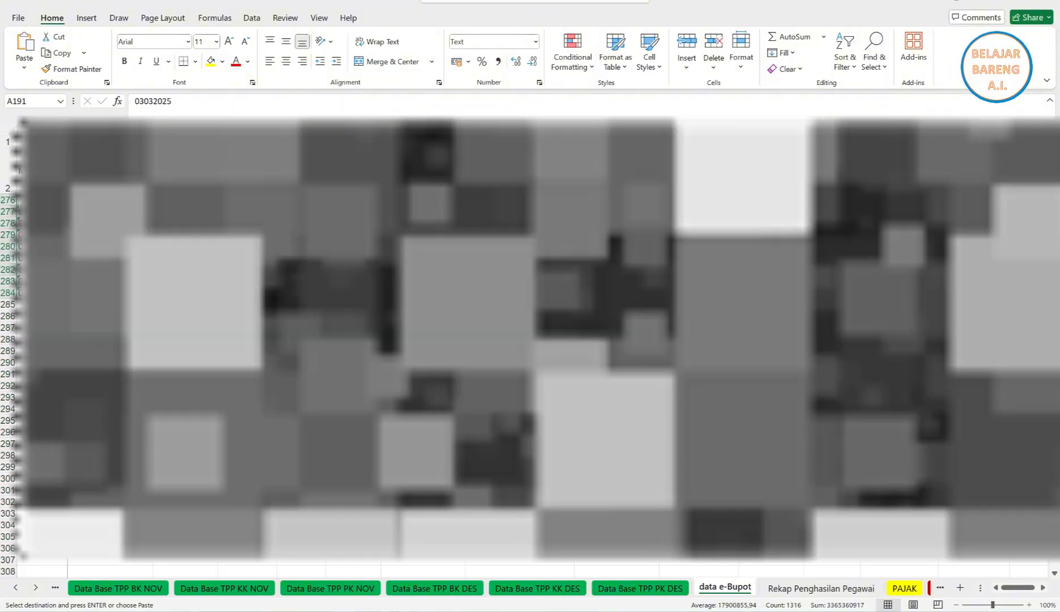
pyautogui.click(43, 305)
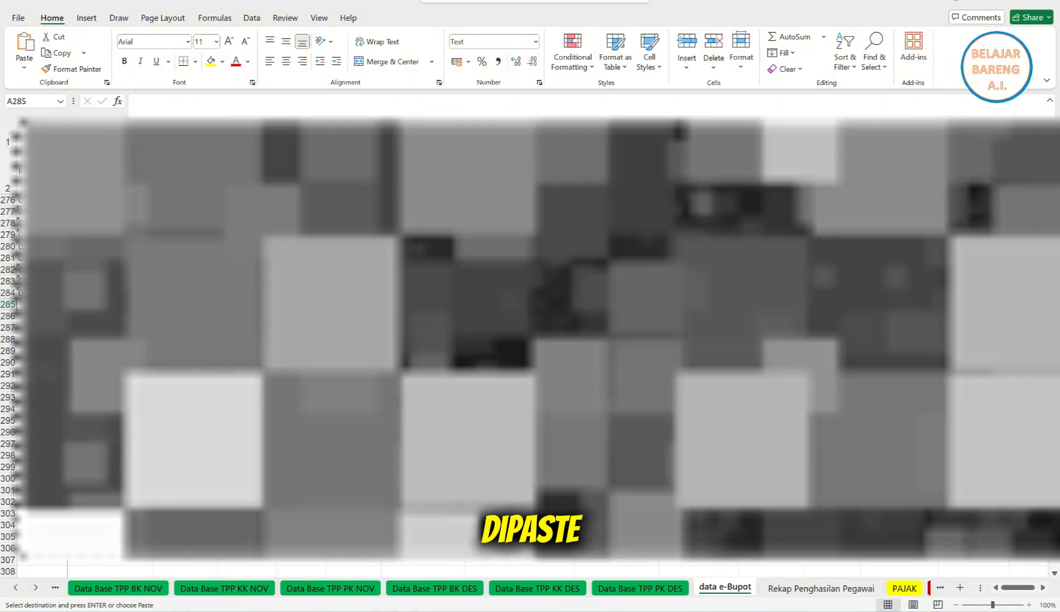
pyautogui.moveTo(708, 609)
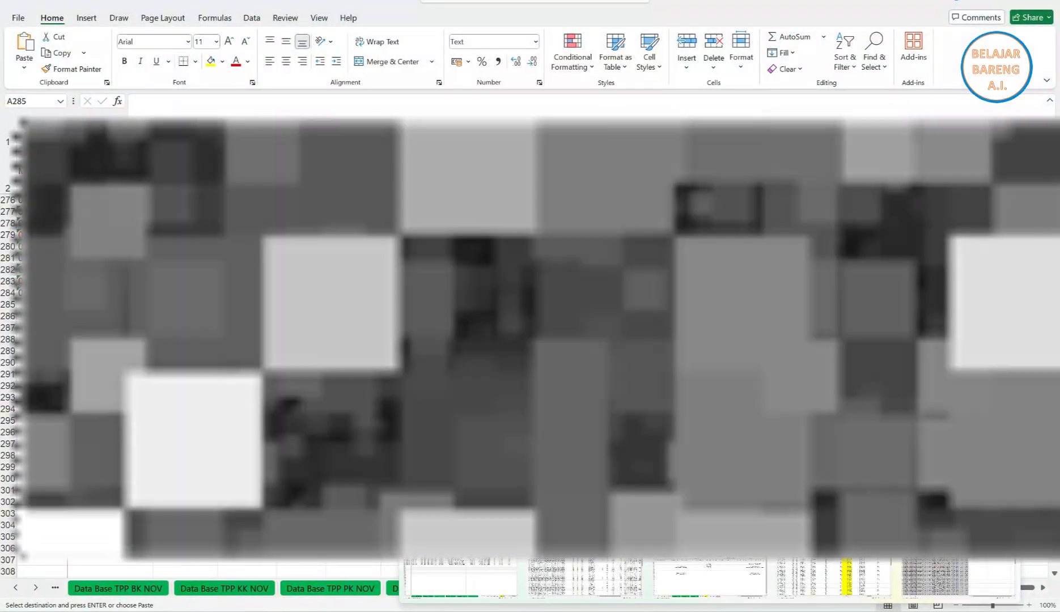
pyautogui.click(833, 572)
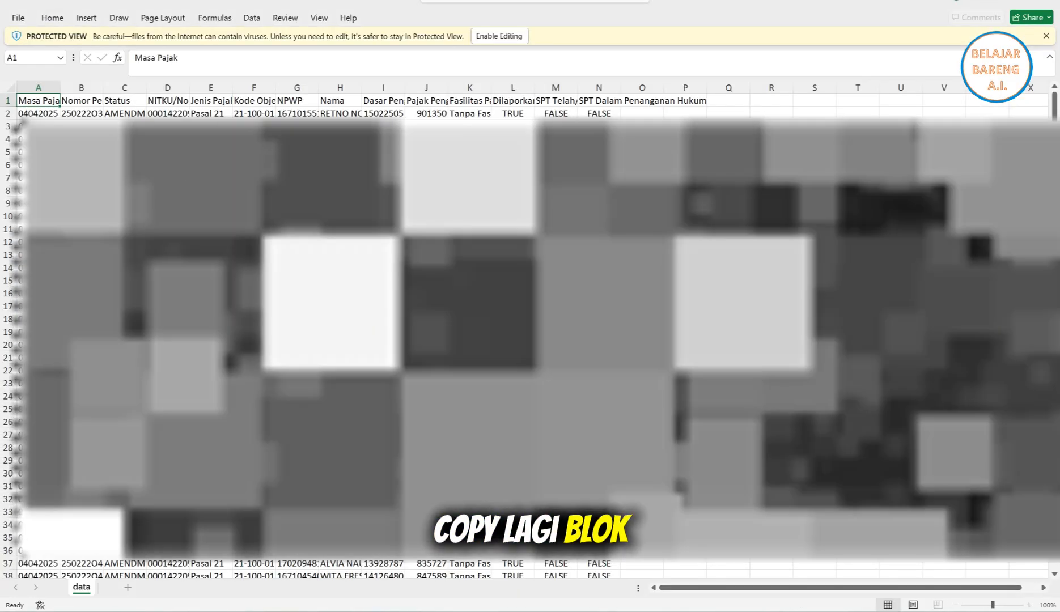
pyautogui.click(496, 36)
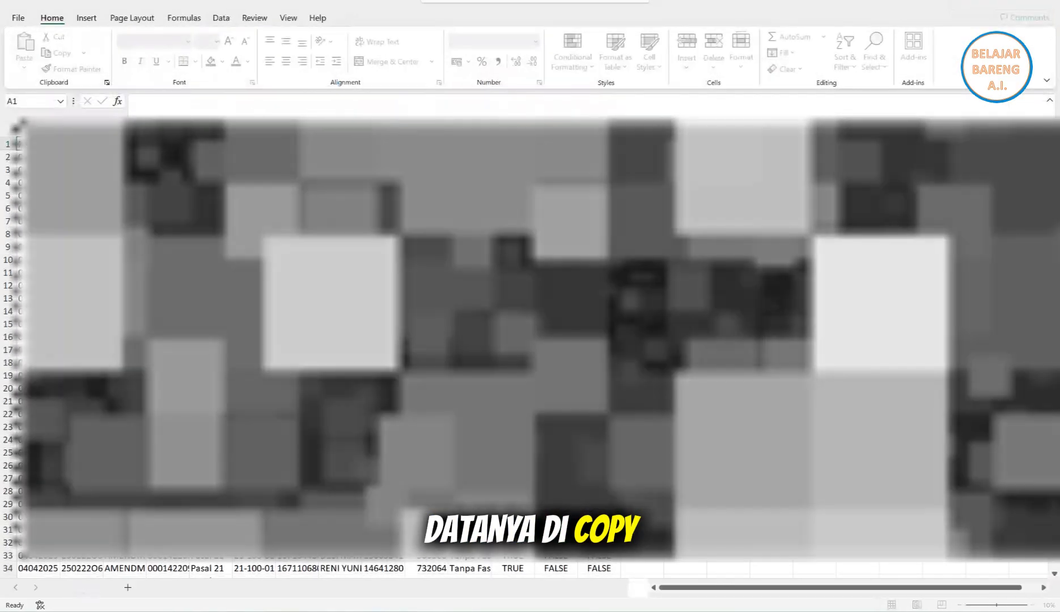
# Copy rows A2:N95 of the April export and paste them as values at cell A285 of the data e-Bupot sheet
pyautogui.moveTo(38, 150); pyautogui.dragTo(604, 560)
pyautogui.rightClick(410, 556)
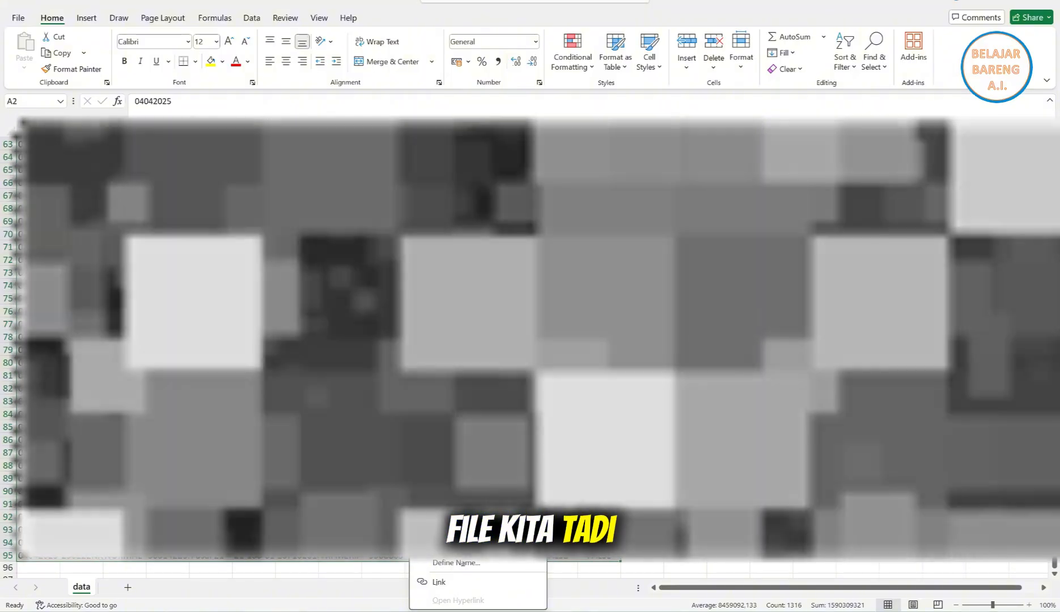
pyautogui.click(445, 243)
pyautogui.scroll(20, 444, 243)
pyautogui.moveTo(709, 611)
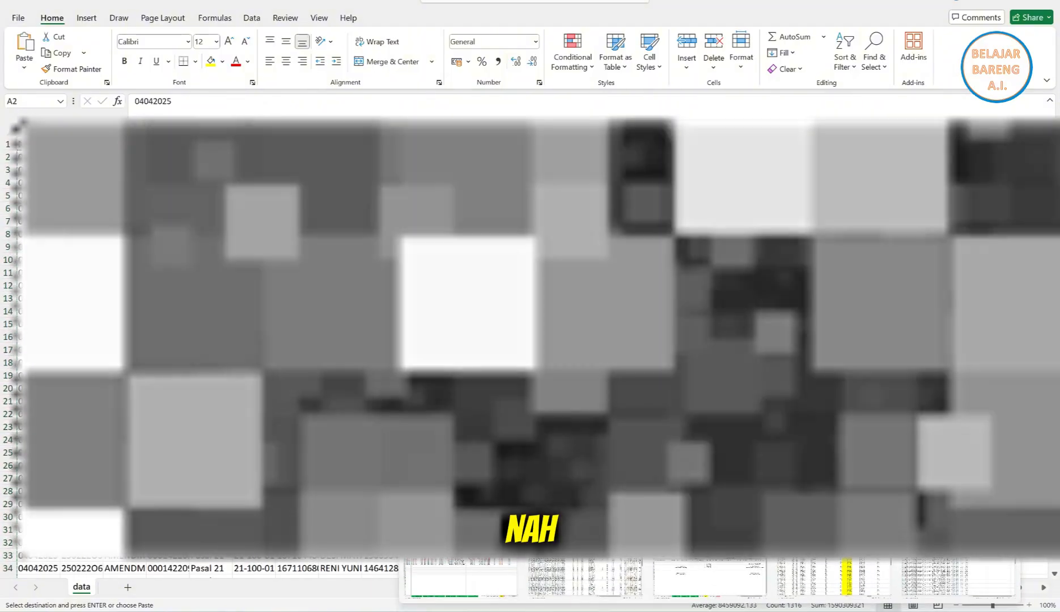
pyautogui.click(709, 577)
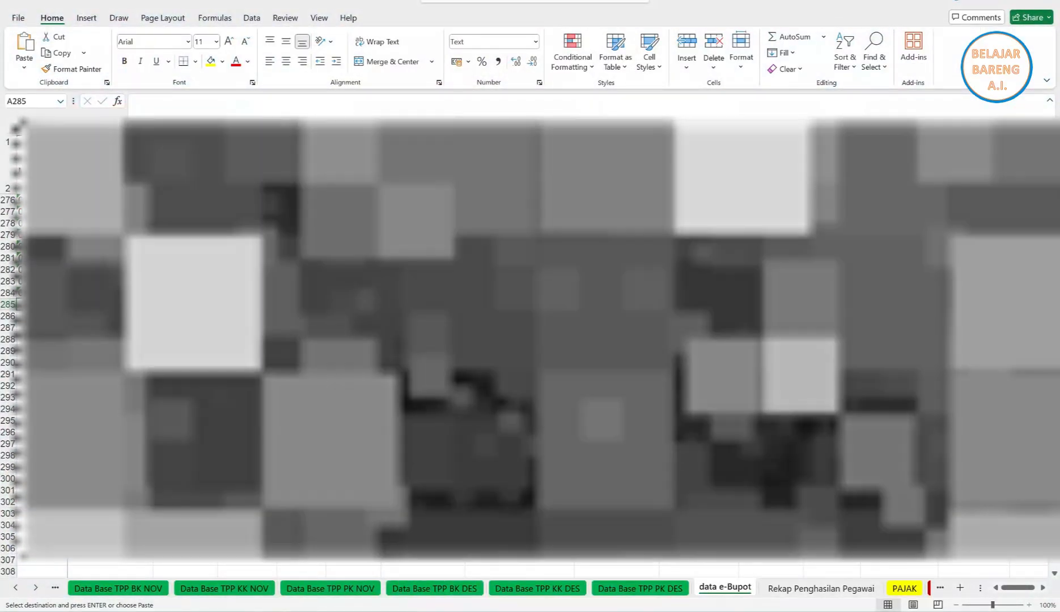
pyautogui.rightClick(43, 305)
pyautogui.click(85, 328)
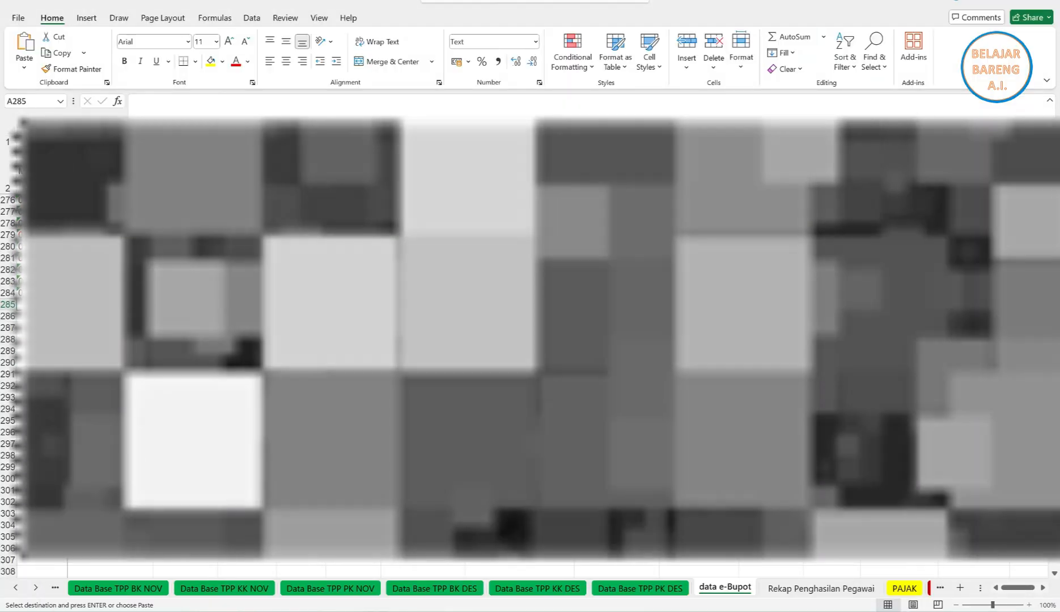
# Enable editing in data_export_mei_2025, copy its rows A2:N94 and paste them as values at cell A379 of the data e-Bupot sheet
pyautogui.scroll(-20, 530, 340)
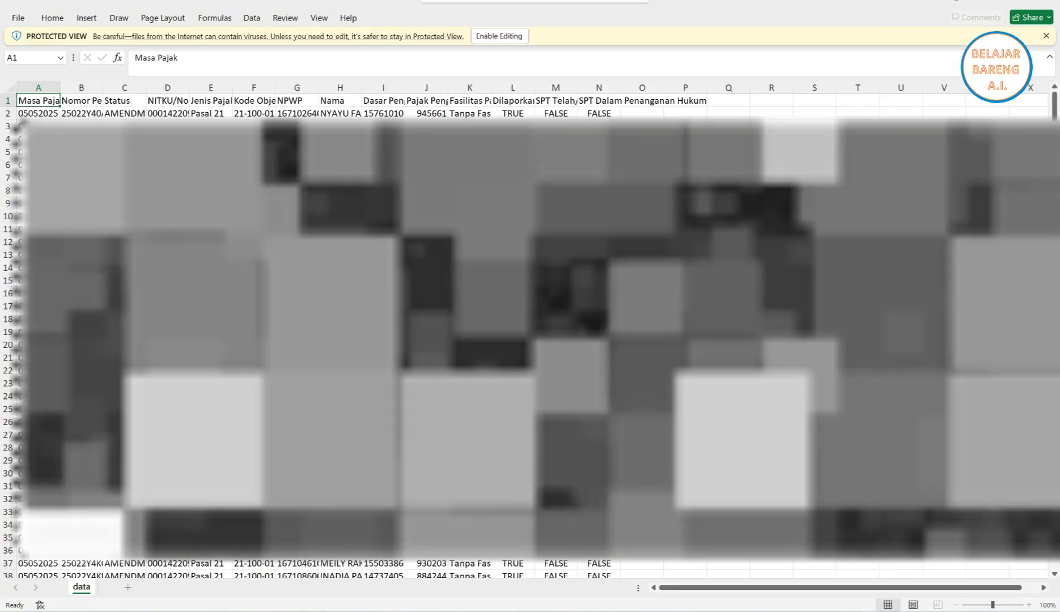
pyautogui.click(488, 34)
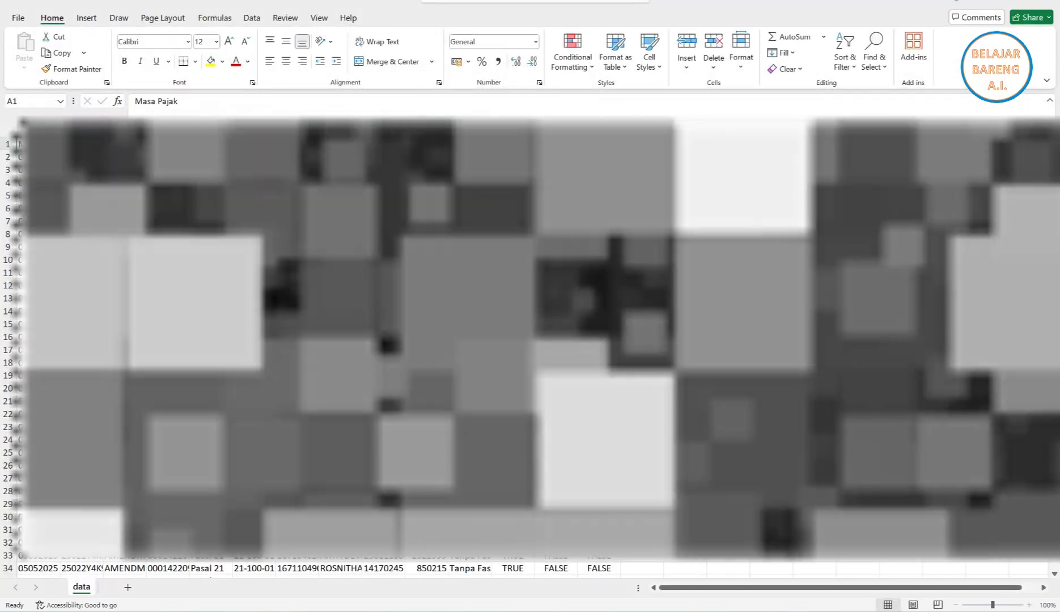
pyautogui.moveTo(18, 157); pyautogui.dragTo(615, 557)
pyautogui.rightClick(305, 408)
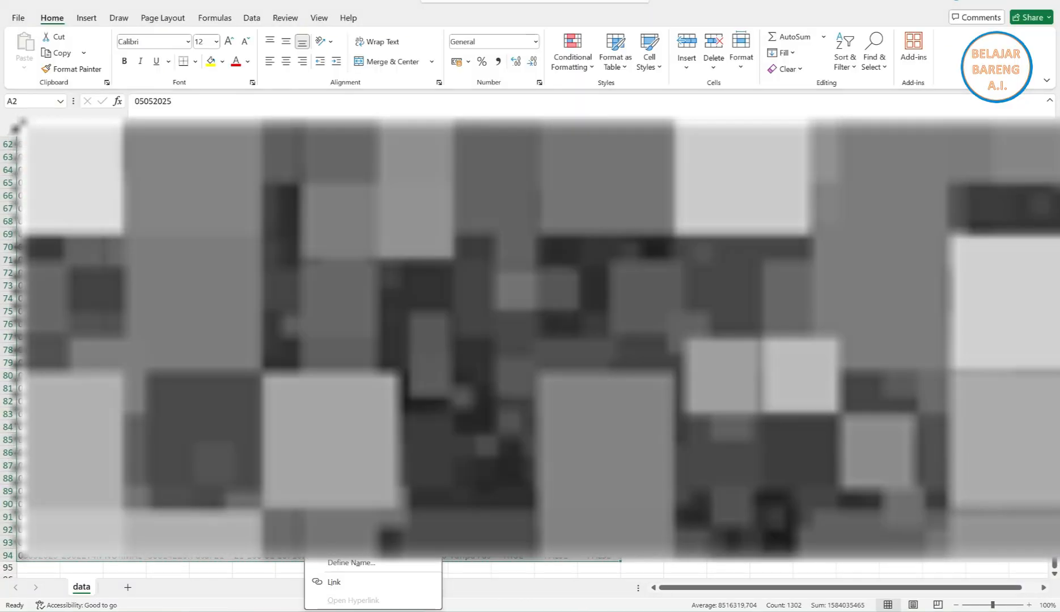
pyautogui.click(336, 241)
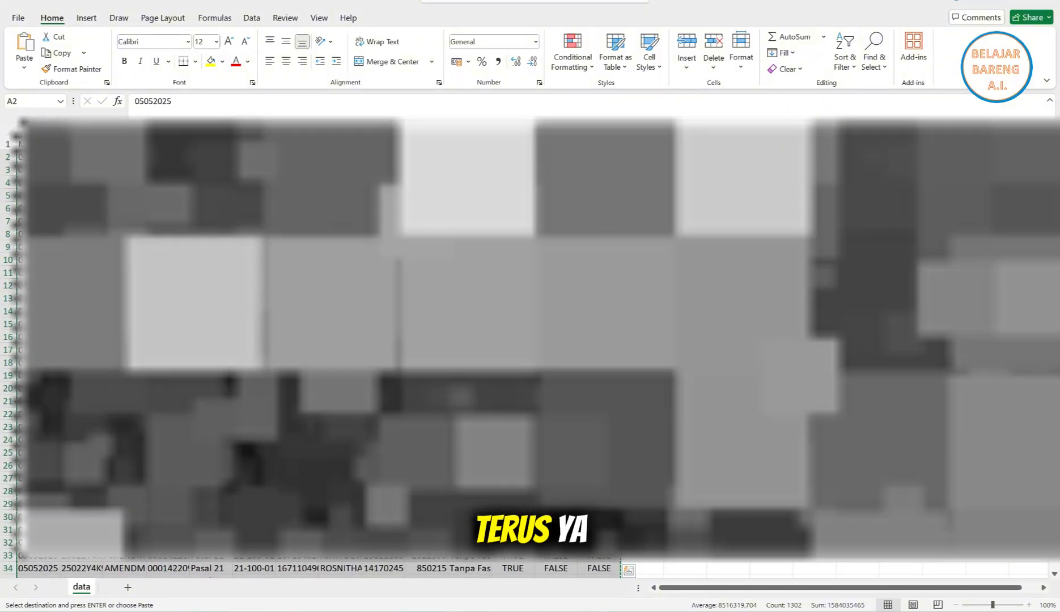
pyautogui.click(460, 566)
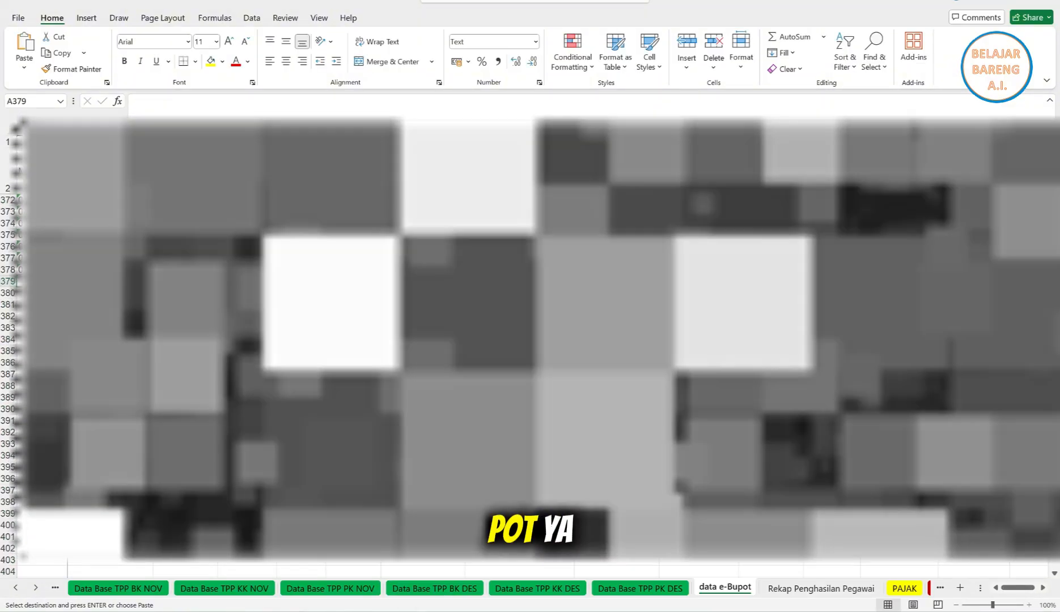
pyautogui.rightClick(51, 281)
pyautogui.click(100, 283)
# Select cell A472 below the May rows of data e-Bupot and open data_export_juni_2025 from Downloads with editing enabled
pyautogui.scroll(-20, 529, 351)
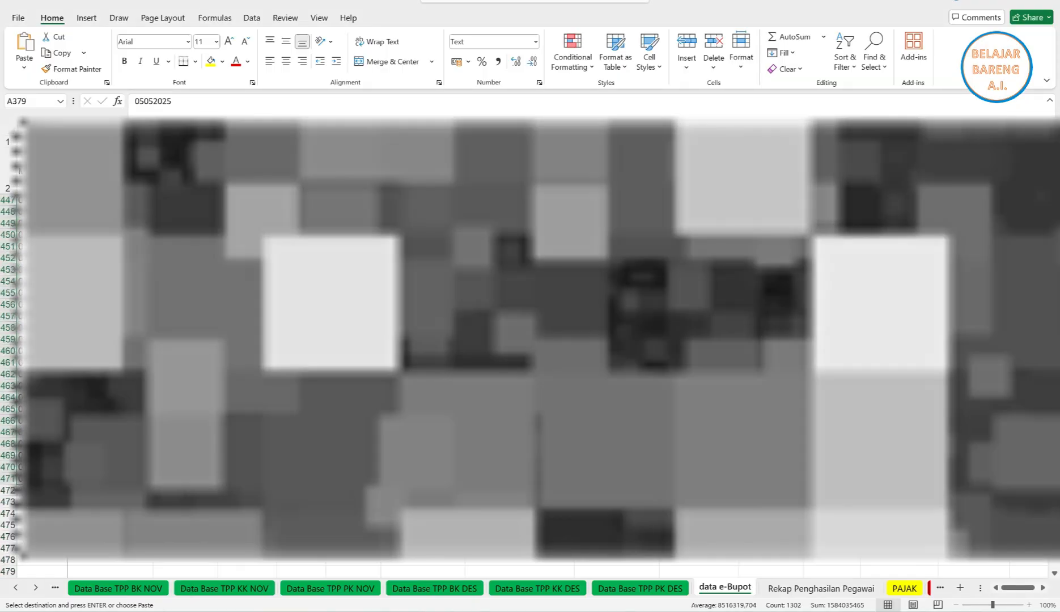
pyautogui.scroll(2, 12, 285)
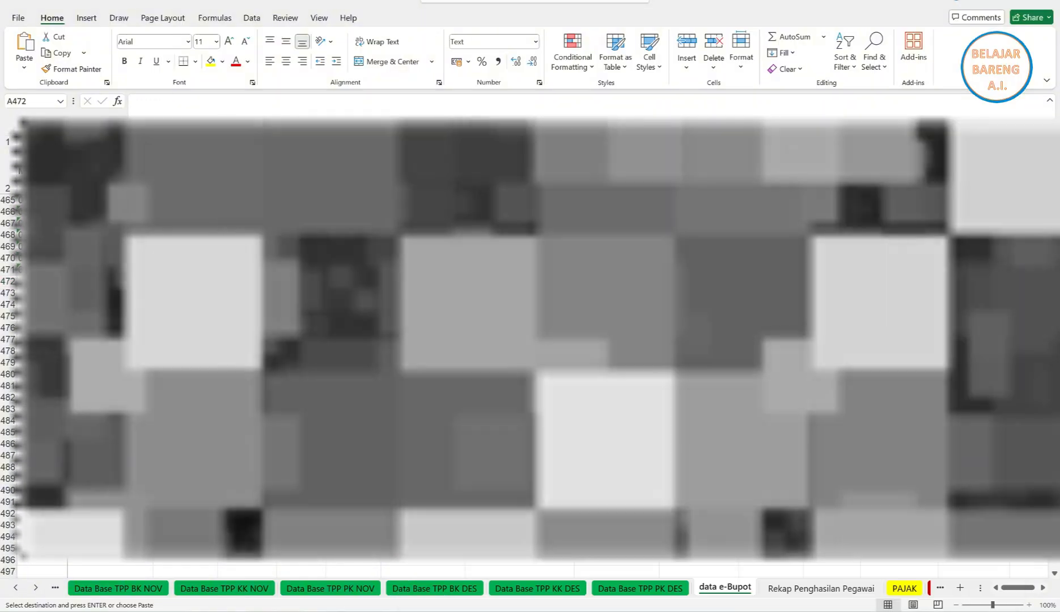
pyautogui.click(464, 602)
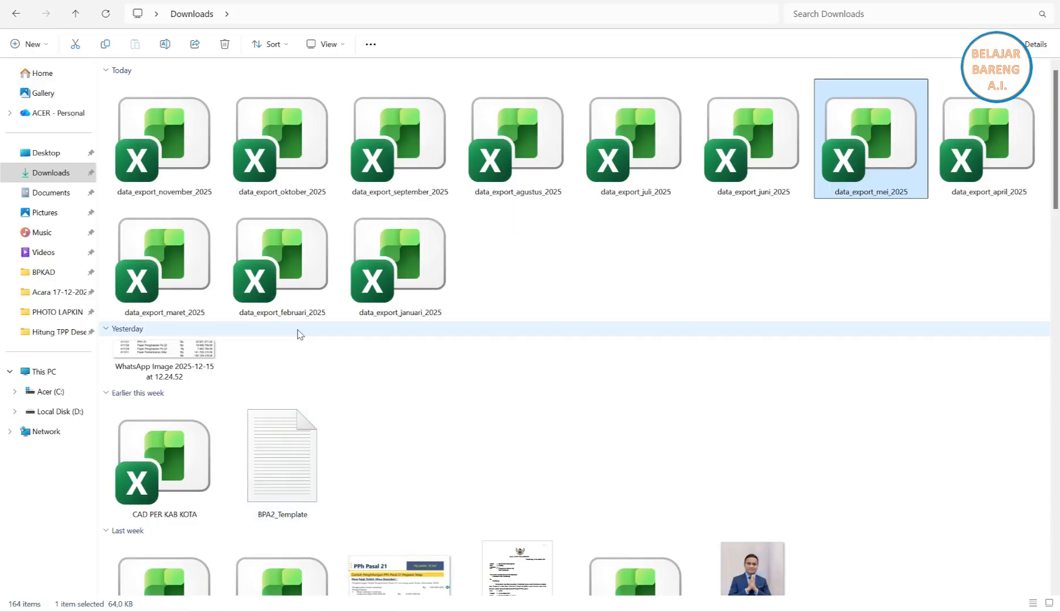
pyautogui.doubleClick(754, 156)
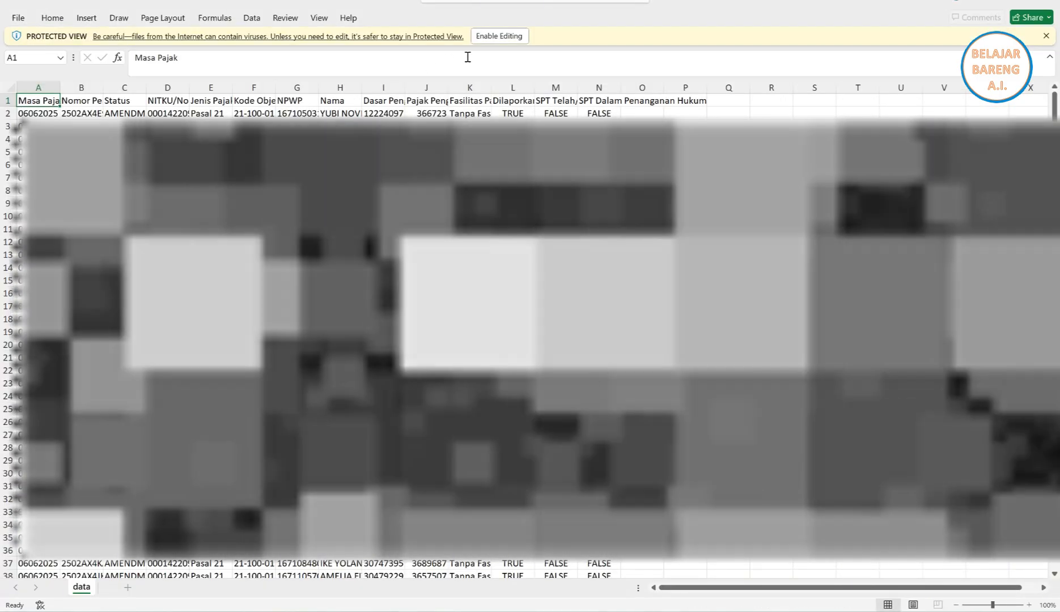
pyautogui.click(498, 36)
# Copy rows A2:N130 of the June export and paste them as values at cell A472 of the data e-Bupot sheet
pyautogui.moveTo(38, 157); pyautogui.dragTo(512, 516)
pyautogui.moveTo(591, 578); pyautogui.dragTo(592, 579)
pyautogui.rightClick(221, 352)
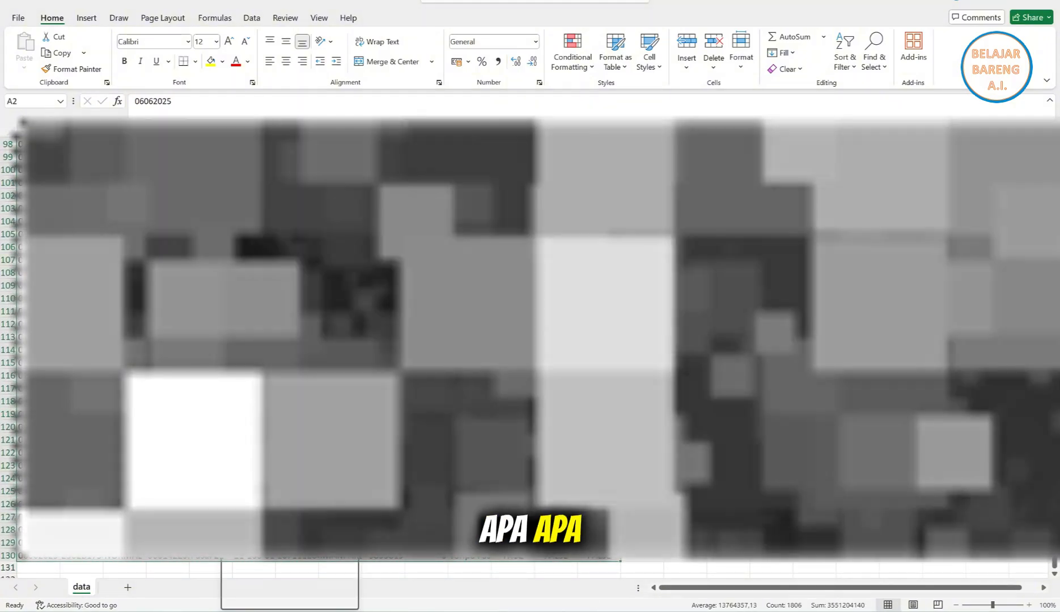
pyautogui.click(251, 241)
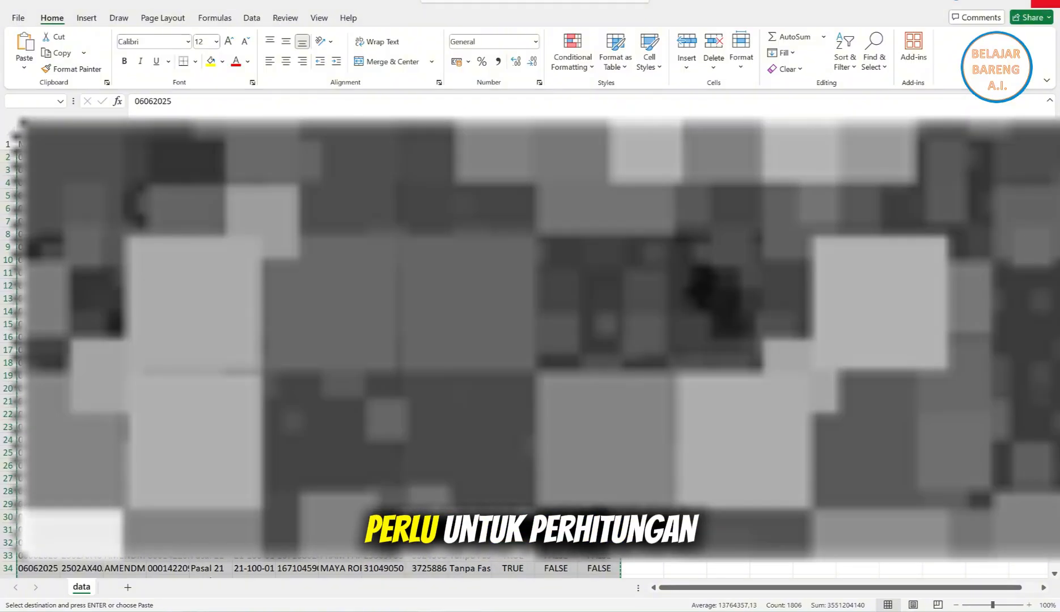
pyautogui.moveTo(681, 610)
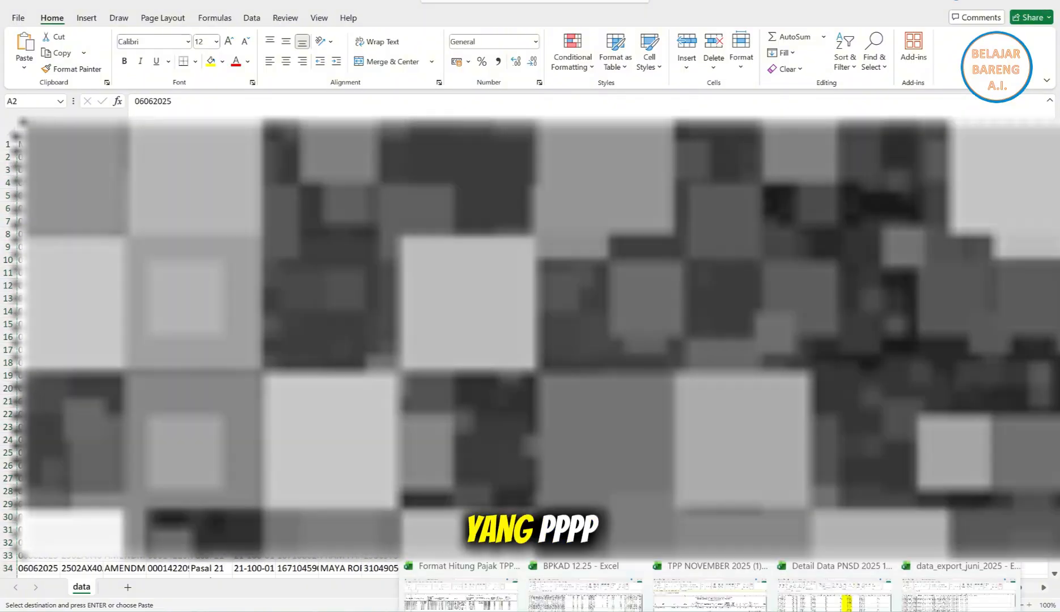
pyautogui.click(477, 567)
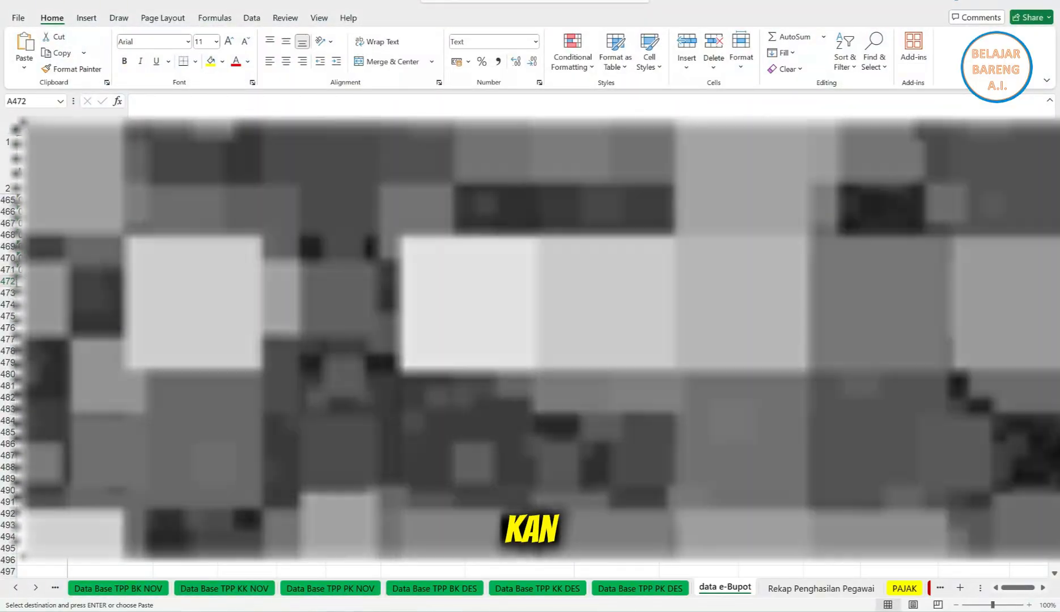
pyautogui.rightClick(46, 281)
pyautogui.click(94, 278)
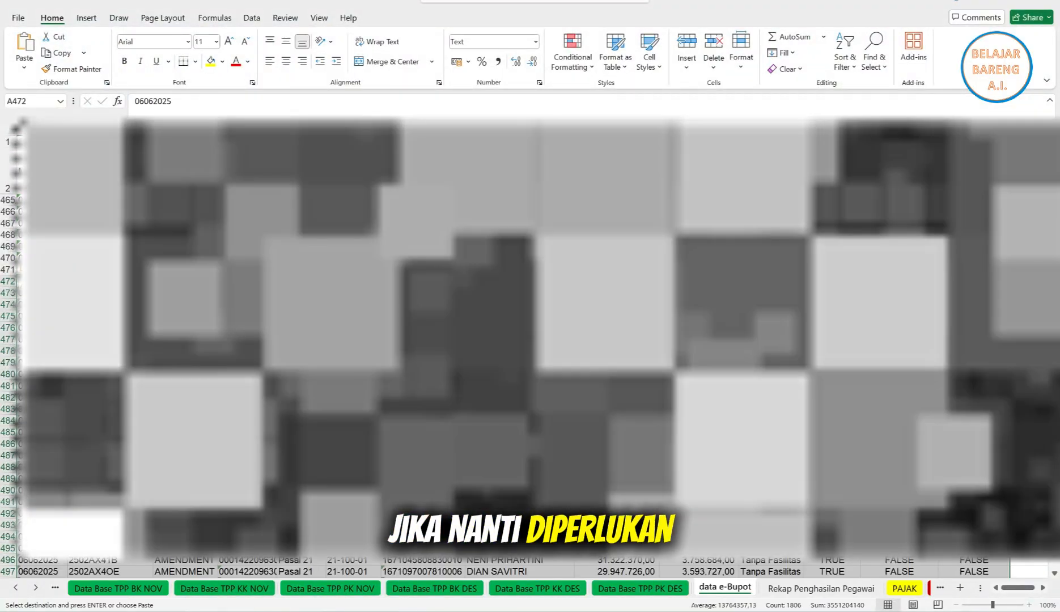
# Close the June export and open data_export_juli_2025 from Downloads with editing enabled
pyautogui.moveTo(709, 611)
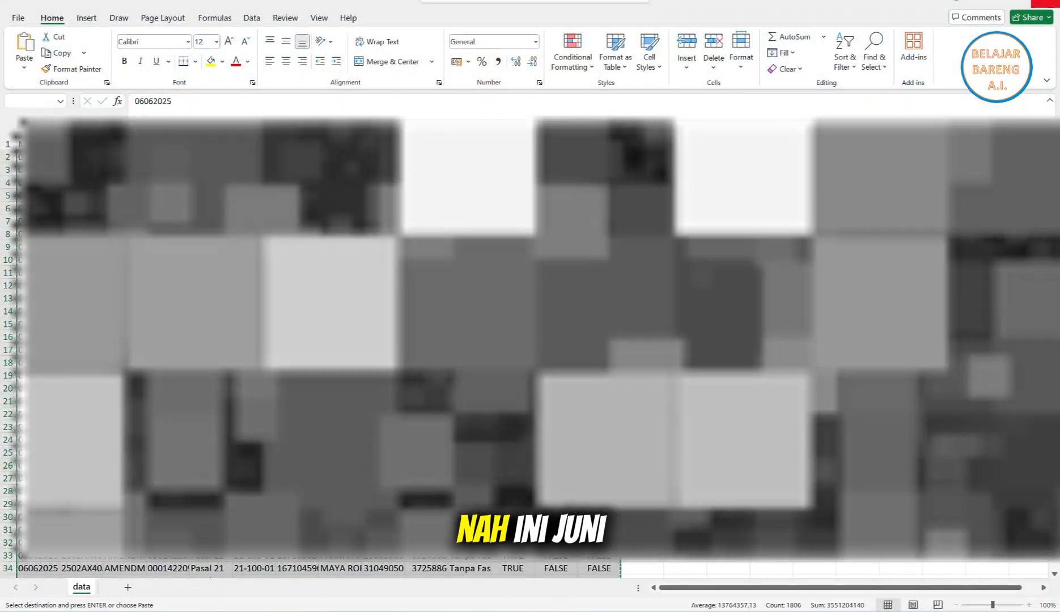
pyautogui.click(1045, 3)
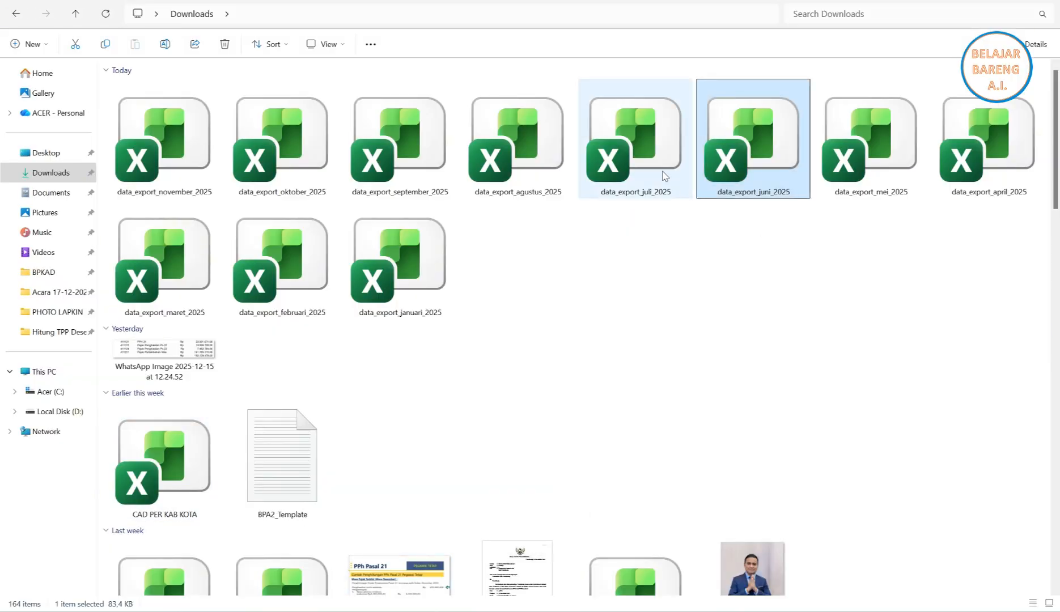
pyautogui.doubleClick(664, 176)
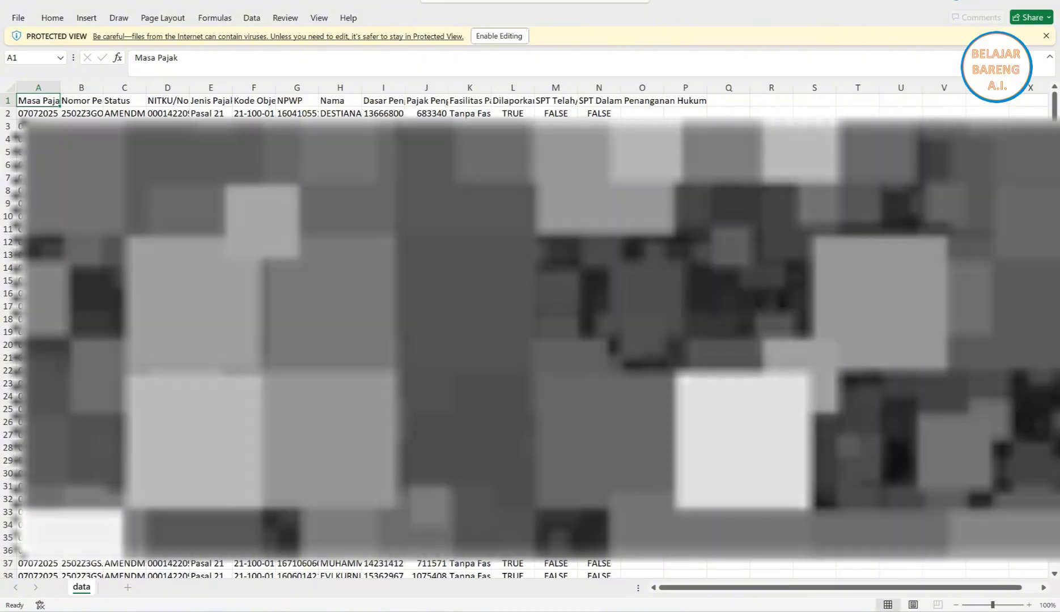
pyautogui.click(491, 35)
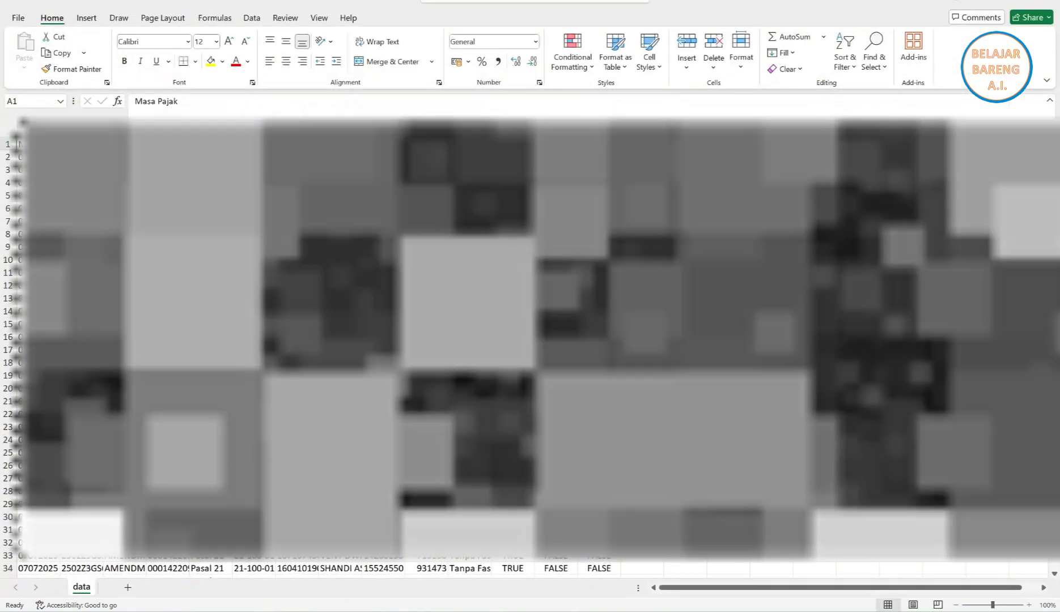
# Copy rows A2:N129 of the July export
pyautogui.moveTo(38, 156); pyautogui.dragTo(511, 575)
pyautogui.moveTo(572, 556); pyautogui.dragTo(615, 562)
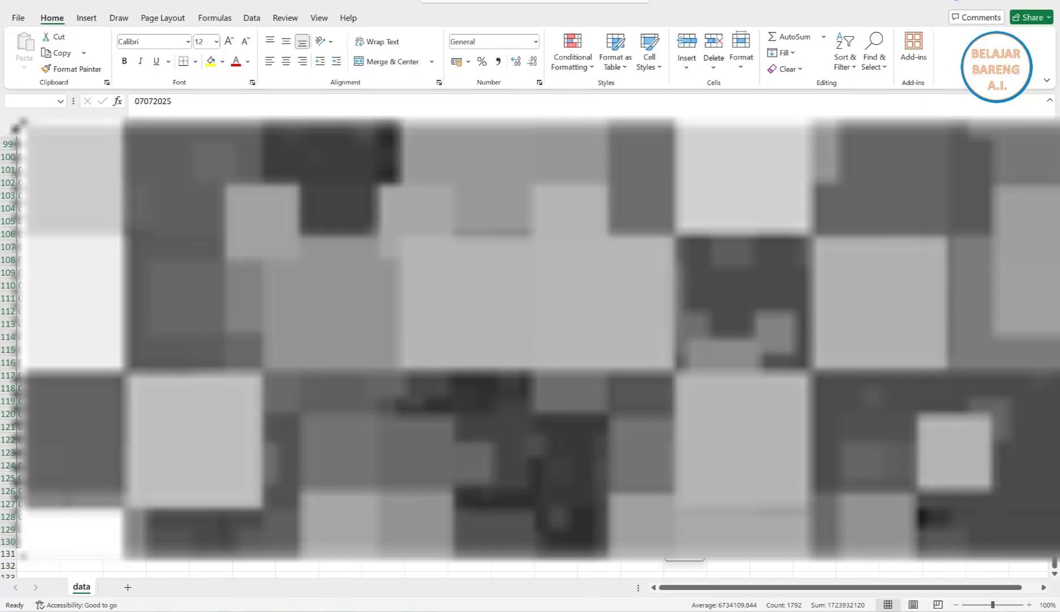
pyautogui.rightClick(242, 227)
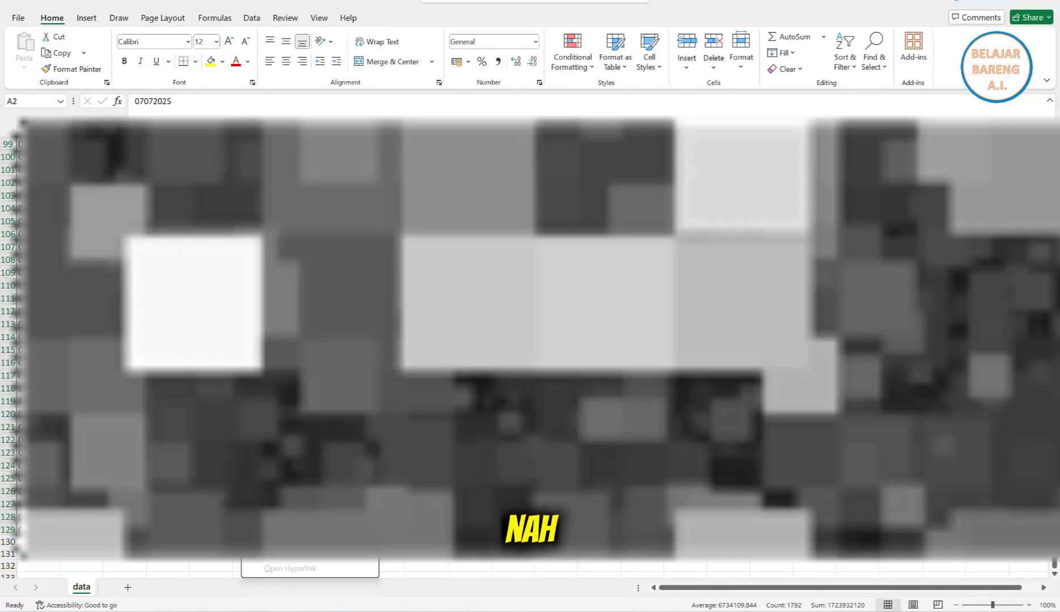
pyautogui.click(275, 258)
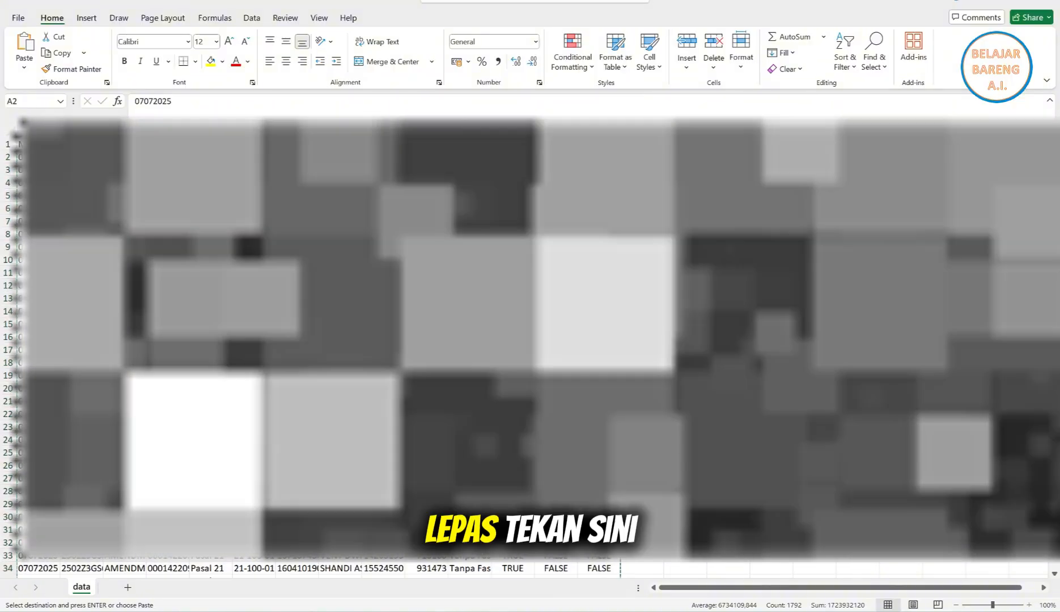
# Paste the July rows as values at cell A601 of the data e-Bupot sheet, directly below the June rows
pyautogui.moveTo(684, 611)
pyautogui.click(460, 558)
pyautogui.scroll(-14, 460, 453)
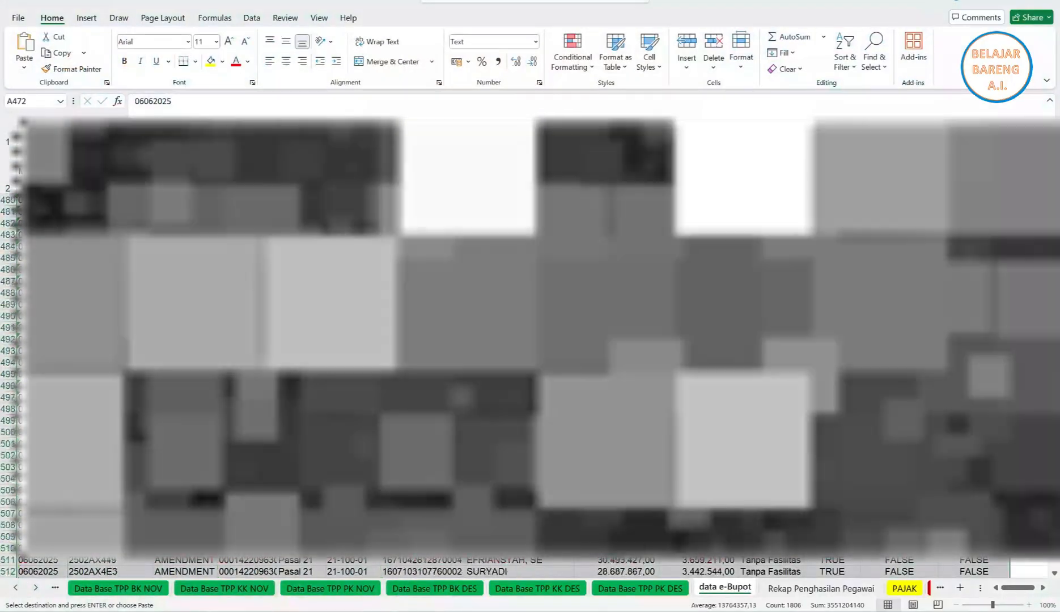
pyautogui.scroll(-20, 460, 453)
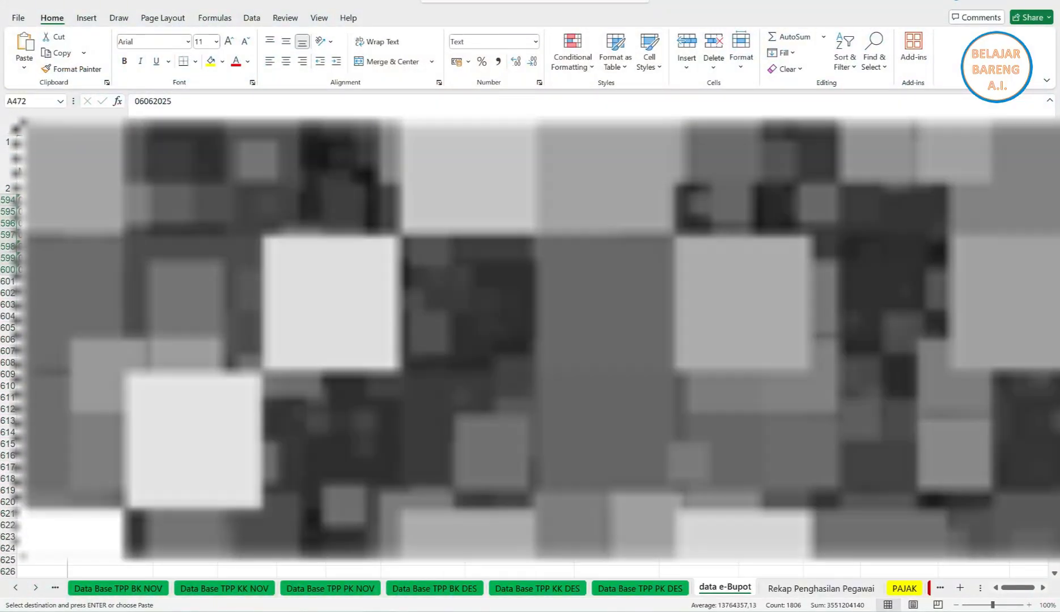
pyautogui.rightClick(30, 281)
pyautogui.click(56, 298)
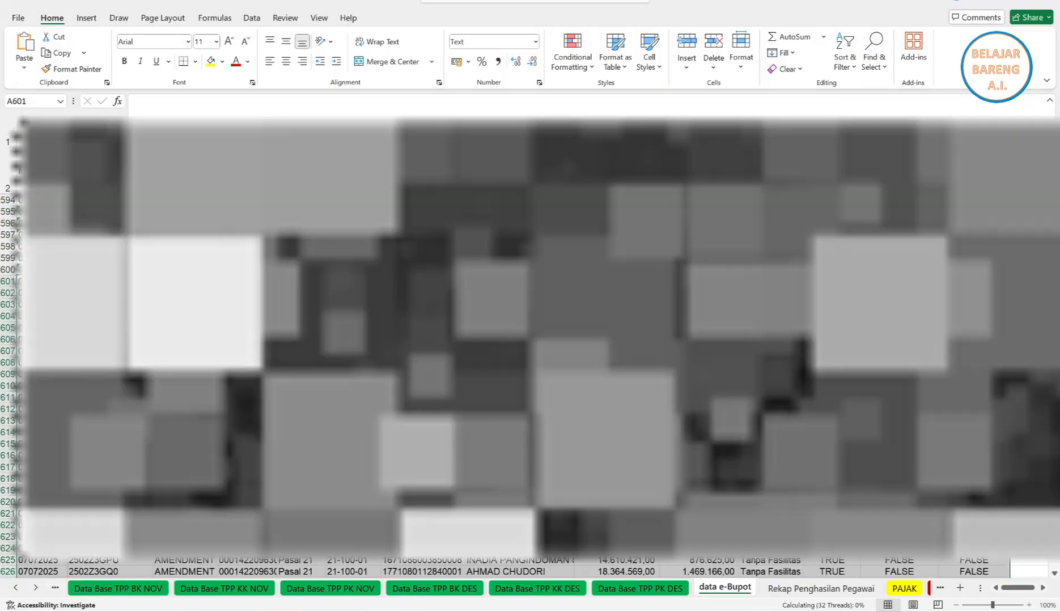
# Select cell A729 below the July rows of data e-Bupot and close the July export
pyautogui.scroll(-16, 530, 340)
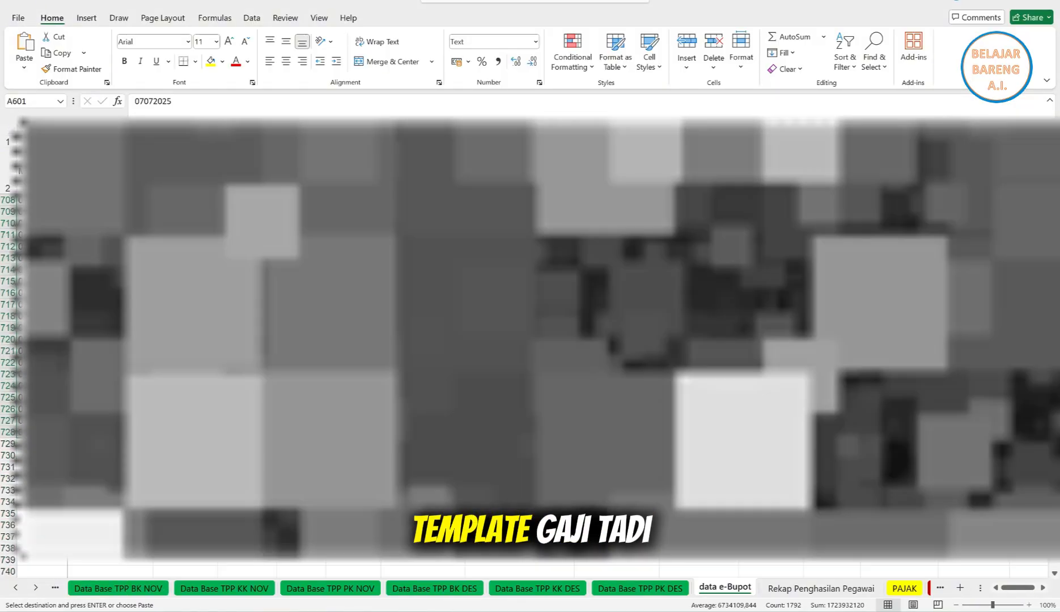
pyautogui.scroll(-6, 529, 340)
pyautogui.click(43, 235)
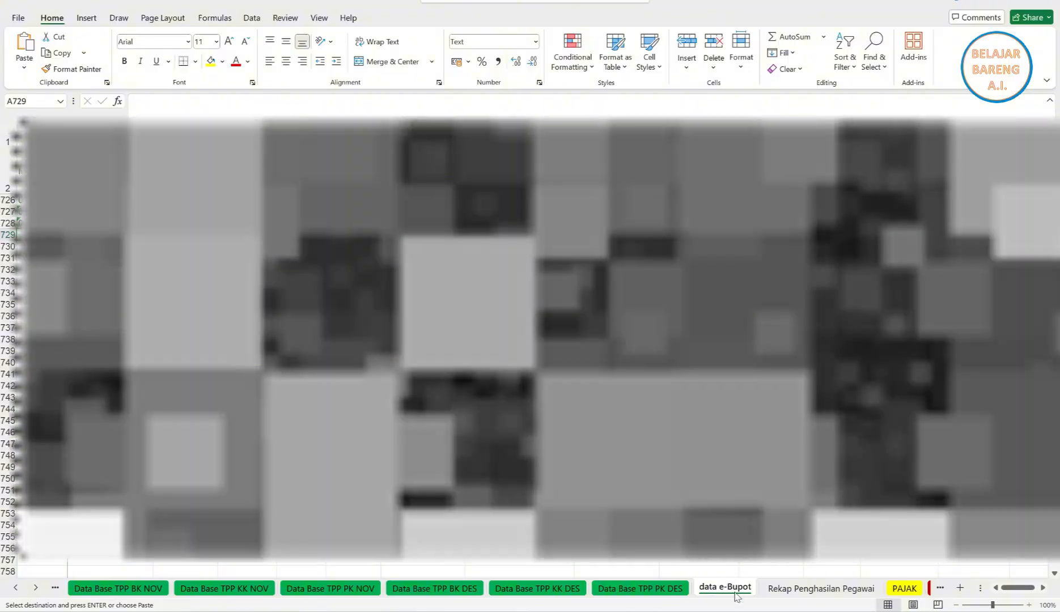
pyautogui.moveTo(710, 611)
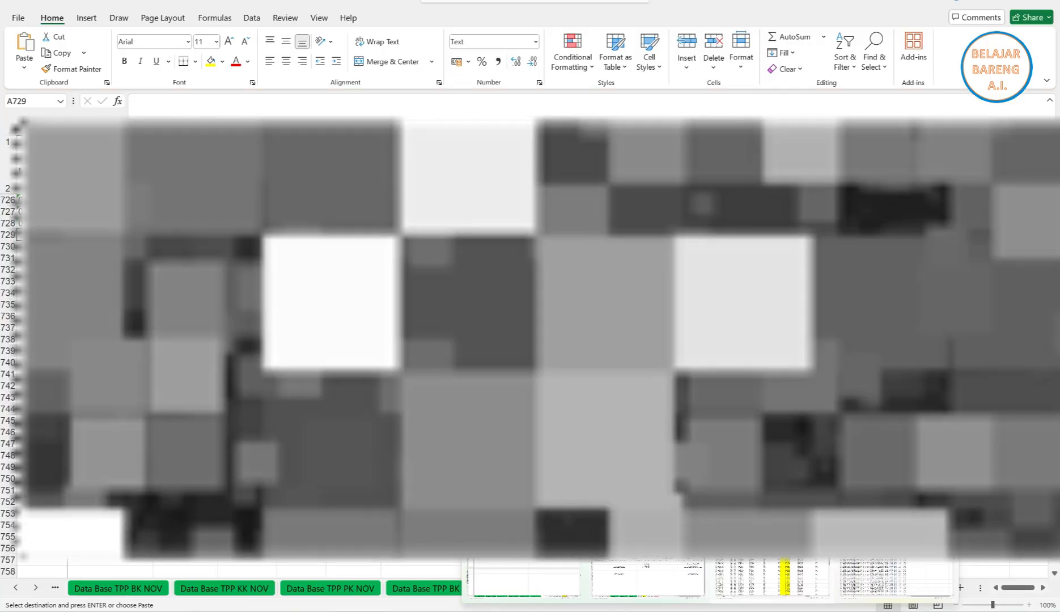
pyautogui.click(772, 550)
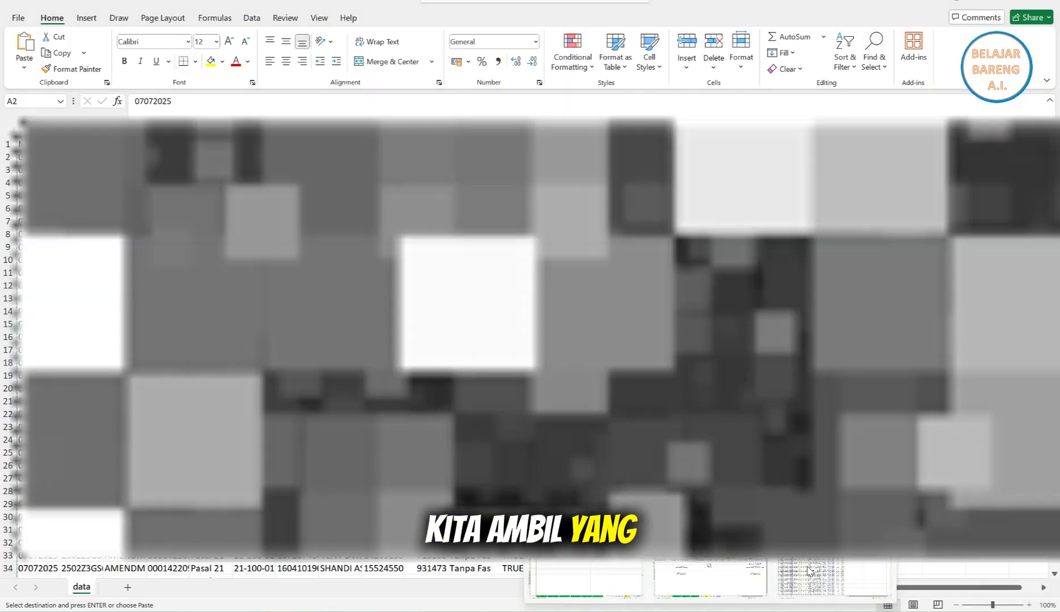
pyautogui.click(809, 571)
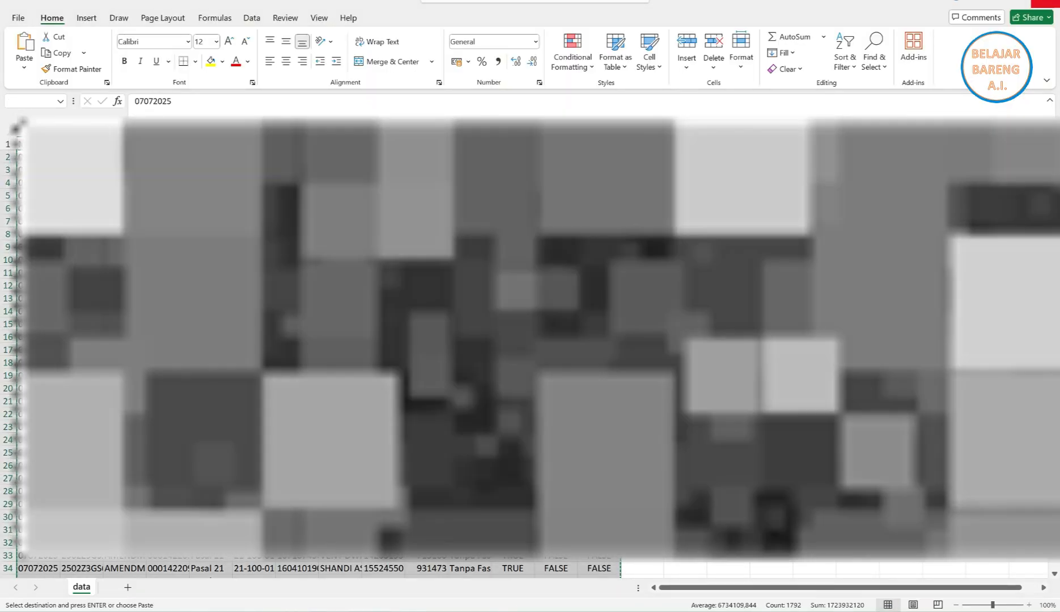
pyautogui.click(1046, 2)
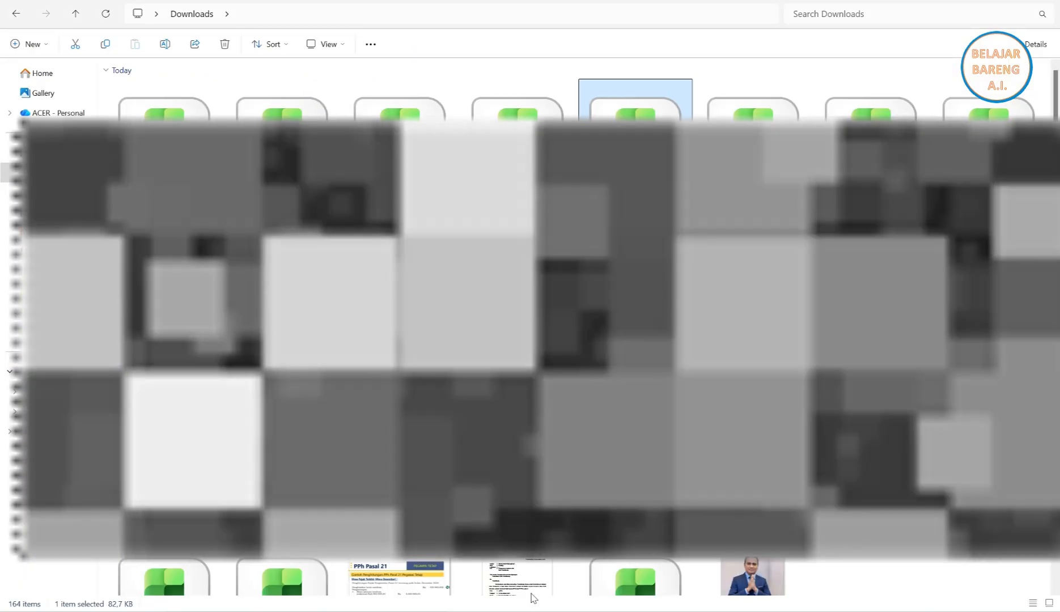
# Open data_export_agustus_2025 from Downloads with editing enabled and copy its rows A2:N128
pyautogui.doubleClick(518, 145)
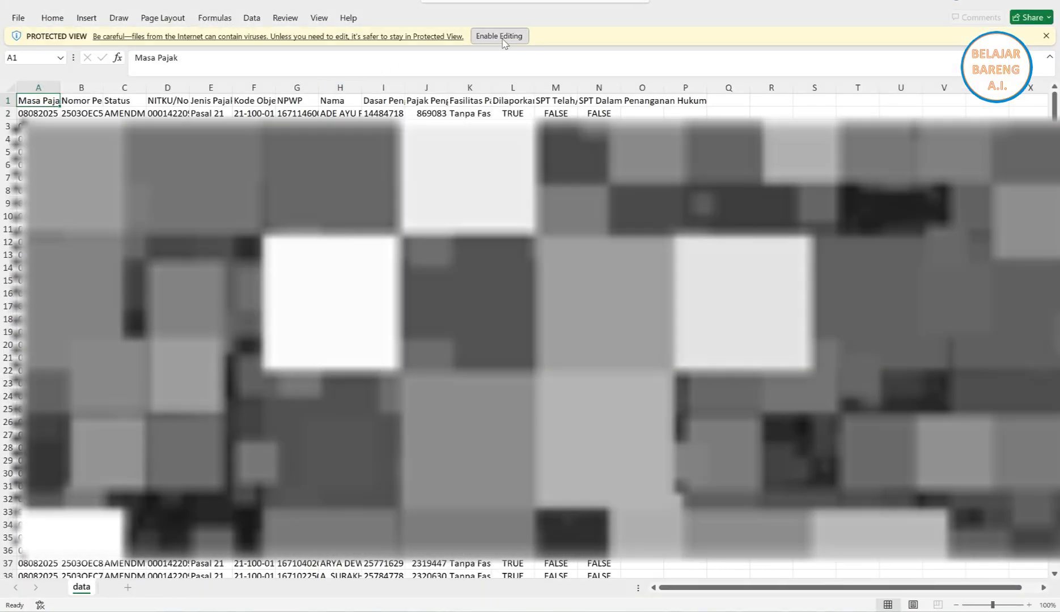
pyautogui.click(502, 37)
pyautogui.moveTo(38, 157); pyautogui.dragTo(602, 504)
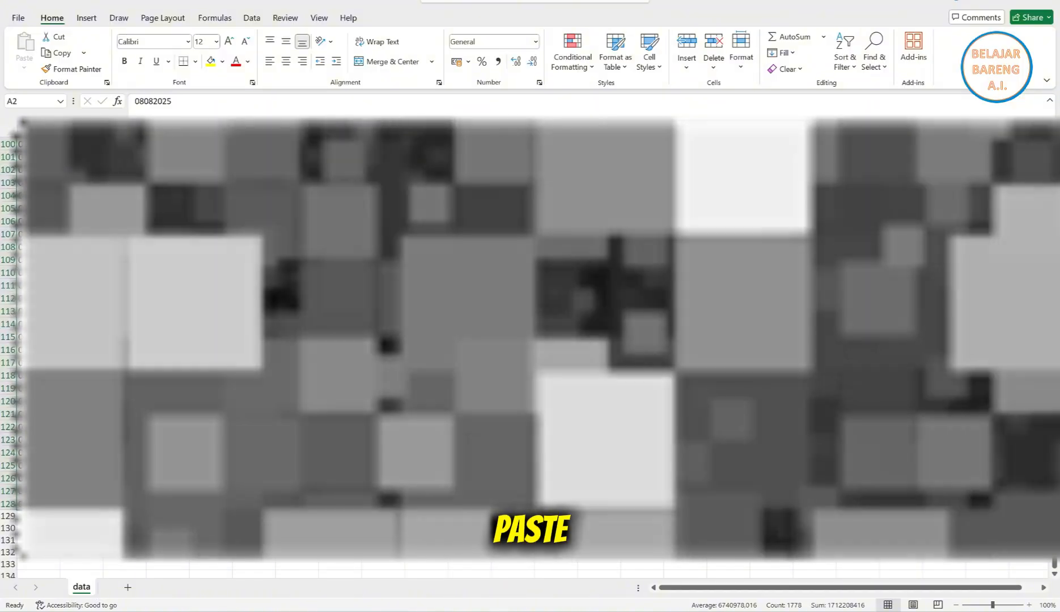
pyautogui.click(317, 243)
pyautogui.scroll(20, 316, 243)
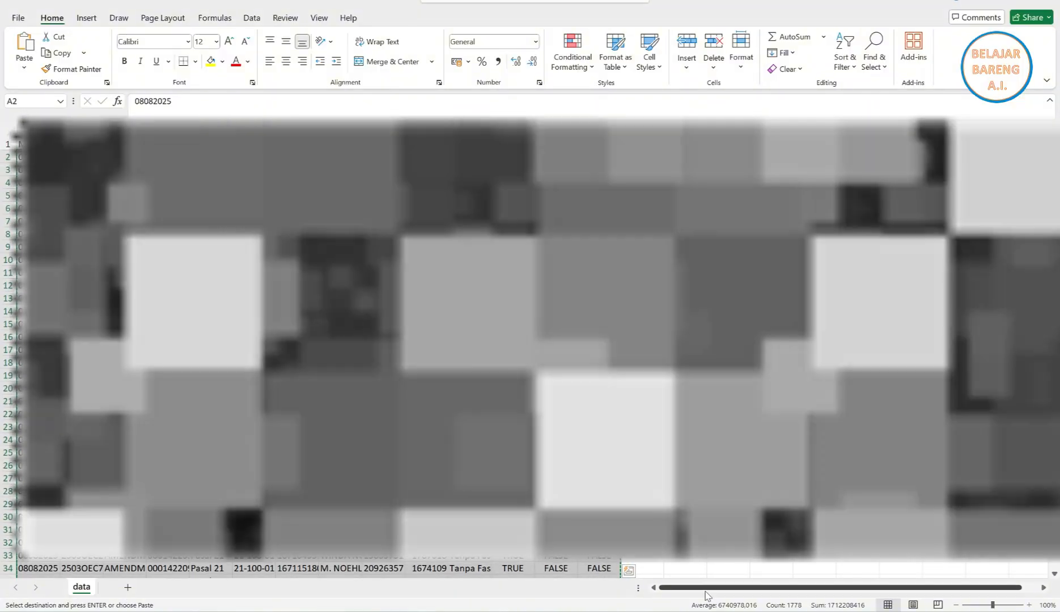
# Paste the August rows as values at cell A729 of data e-Bupot and select cell A856 below them
pyautogui.click(708, 599)
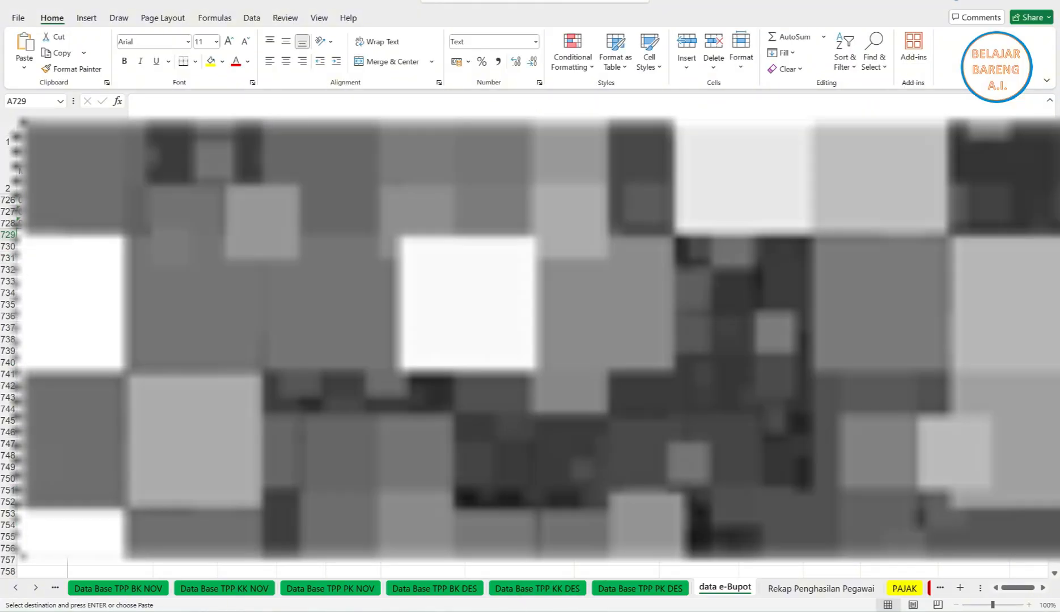
pyautogui.rightClick(38, 235)
pyautogui.click(75, 292)
pyautogui.scroll(-8, 75, 292)
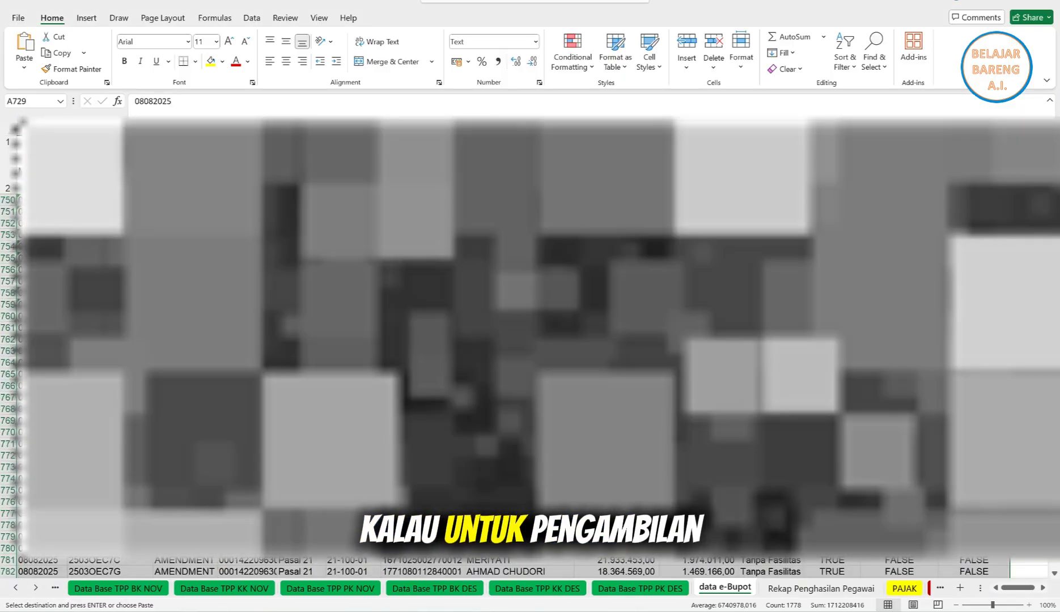
pyautogui.scroll(-20, 529, 340)
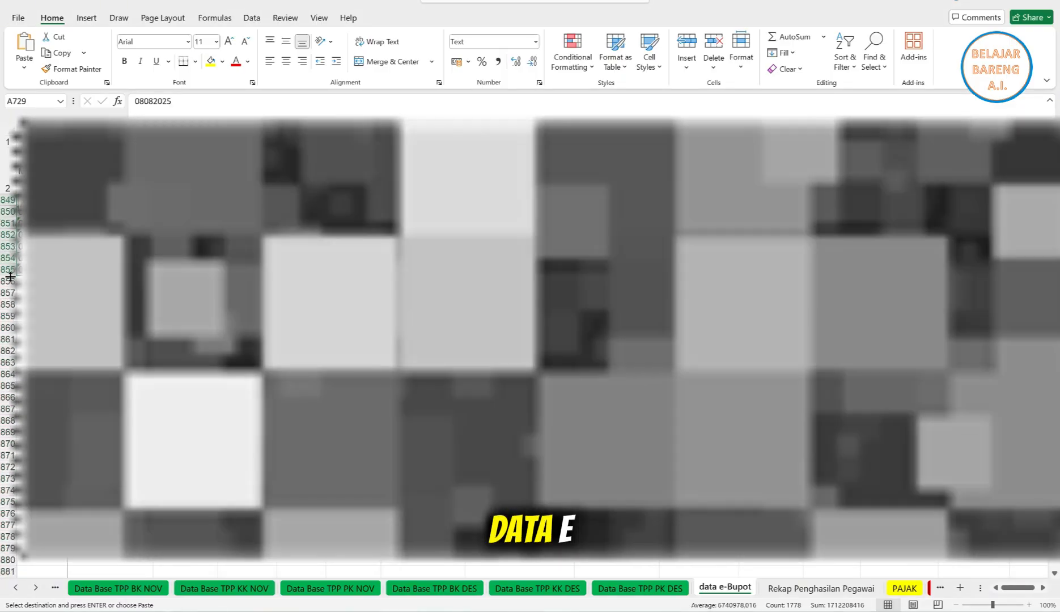
pyautogui.click(10, 277)
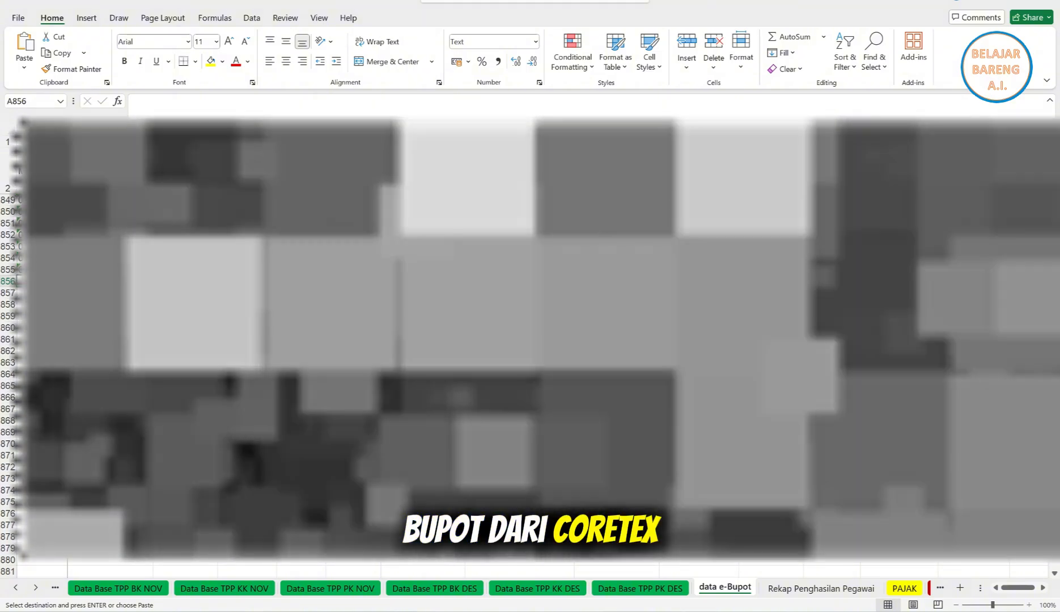
# Close the August export and open data_export_september_2025 from Downloads with editing enabled
pyautogui.click(805, 571)
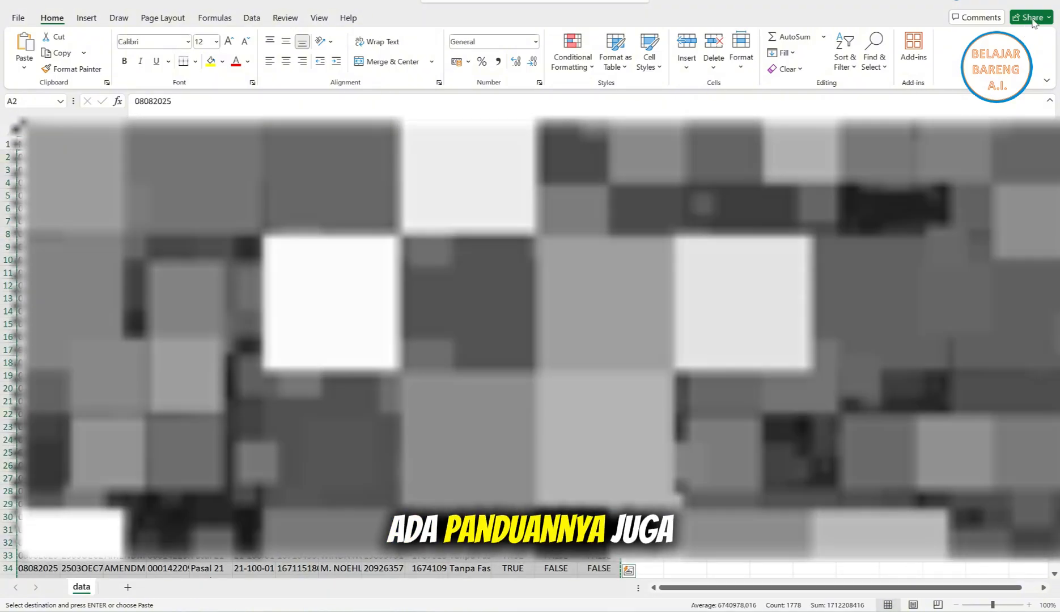
pyautogui.click(1050, 4)
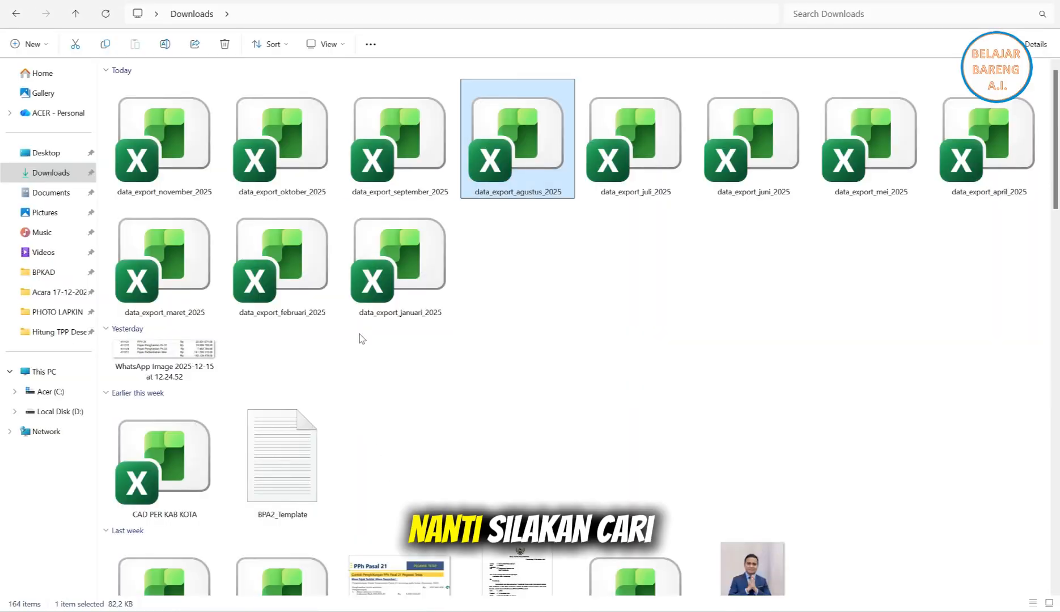
pyautogui.doubleClick(378, 163)
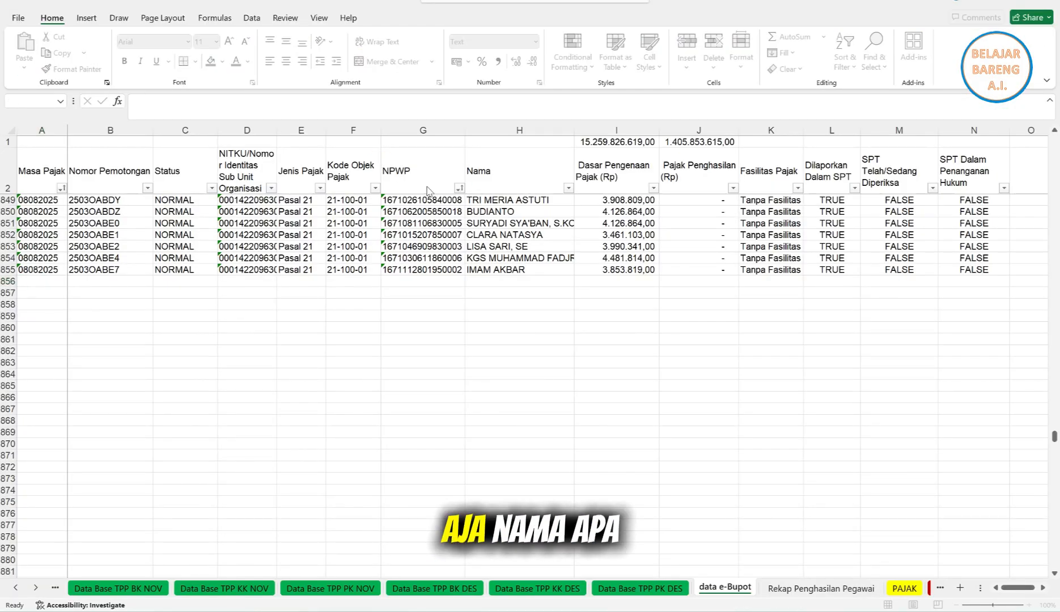
pyautogui.click(500, 36)
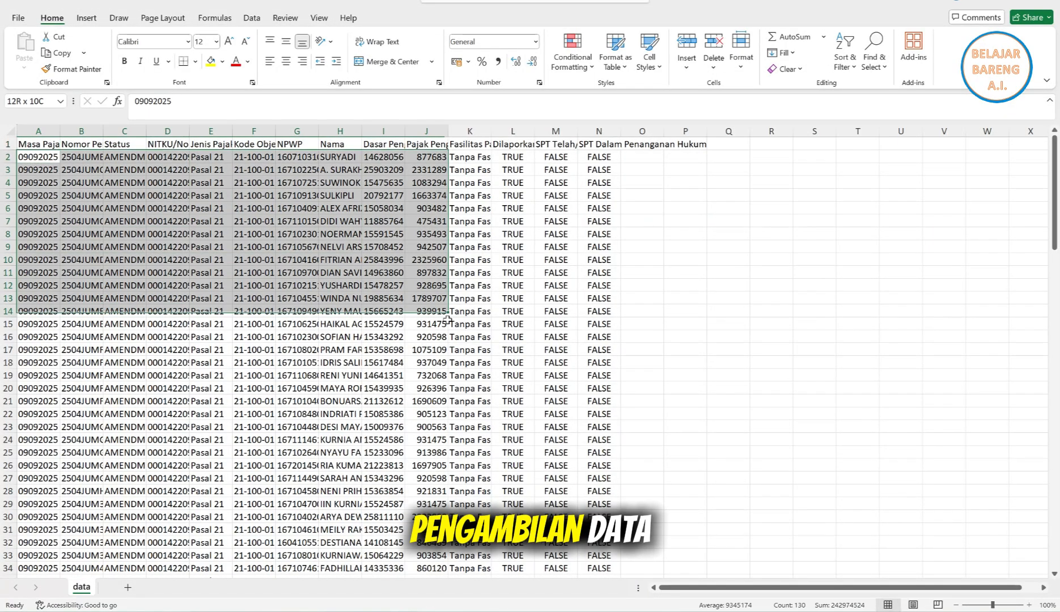
# Copy rows A2:N128 of the September export
pyautogui.hotkey('shift', 'Down')
pyautogui.hotkey('shift', 'Down')
pyautogui.hotkey('shift', 'Down')
pyautogui.hotkey('shift', 'Down')
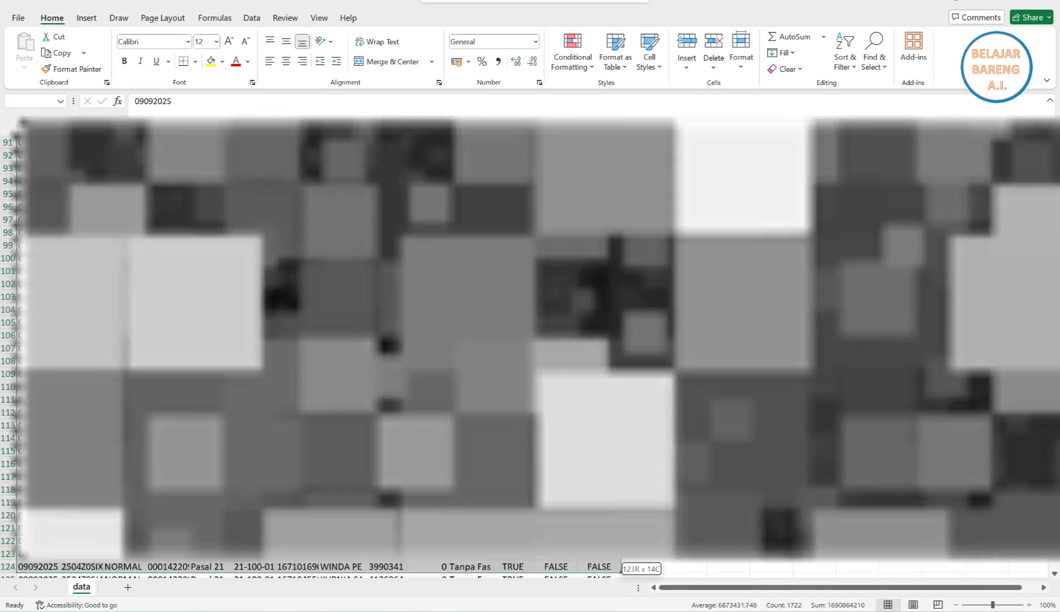
pyautogui.moveTo(620, 562); pyautogui.dragTo(603, 560)
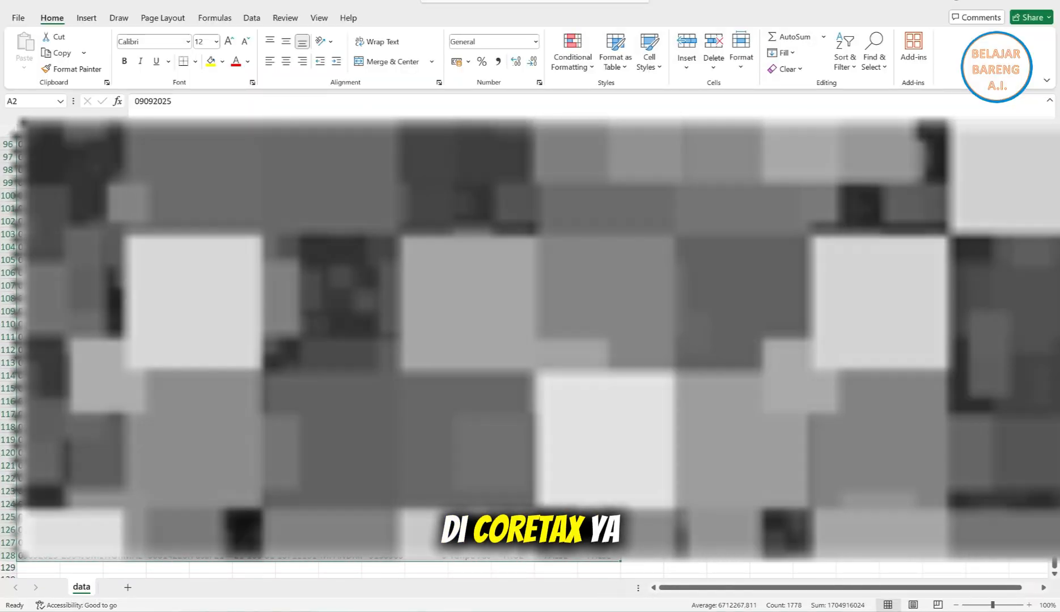
pyautogui.rightClick(271, 442)
pyautogui.click(297, 267)
pyautogui.scroll(13, 298, 266)
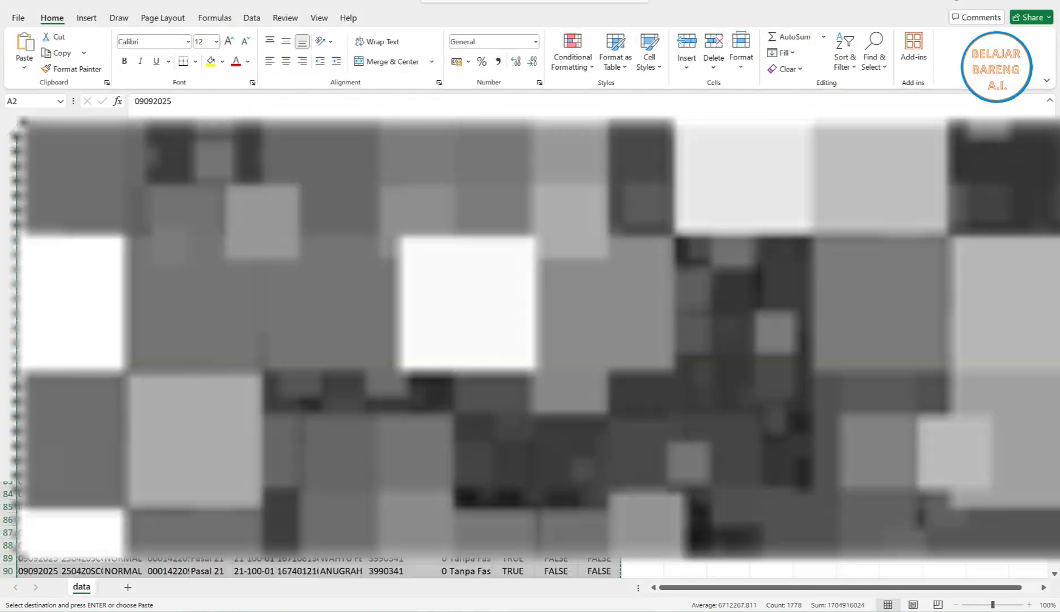
pyautogui.scroll(19, 297, 266)
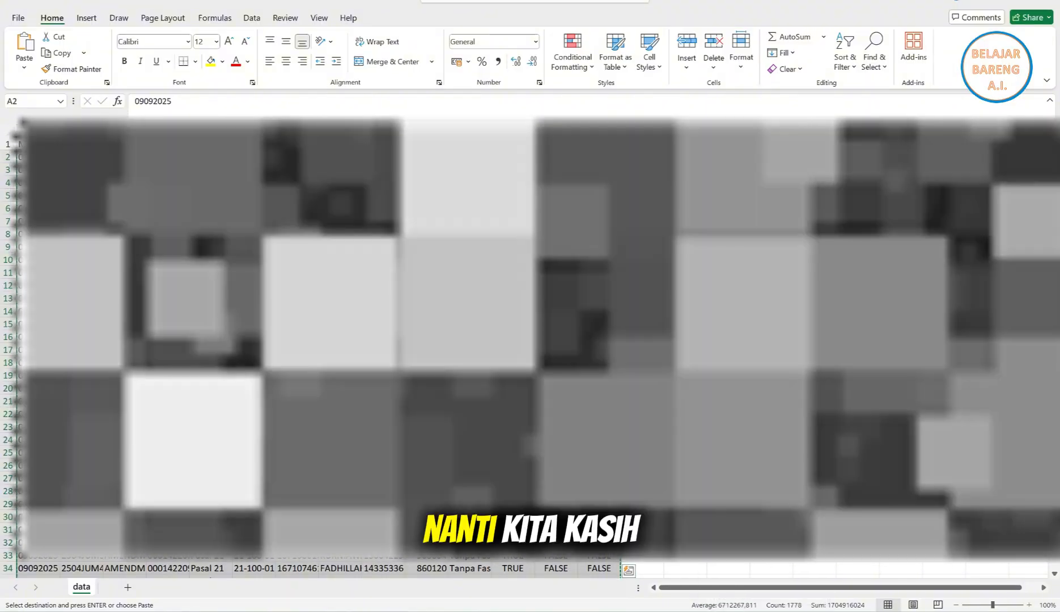
# Paste the September rows as values at cell A856 of the data e-Bupot sheet
pyautogui.moveTo(710, 611)
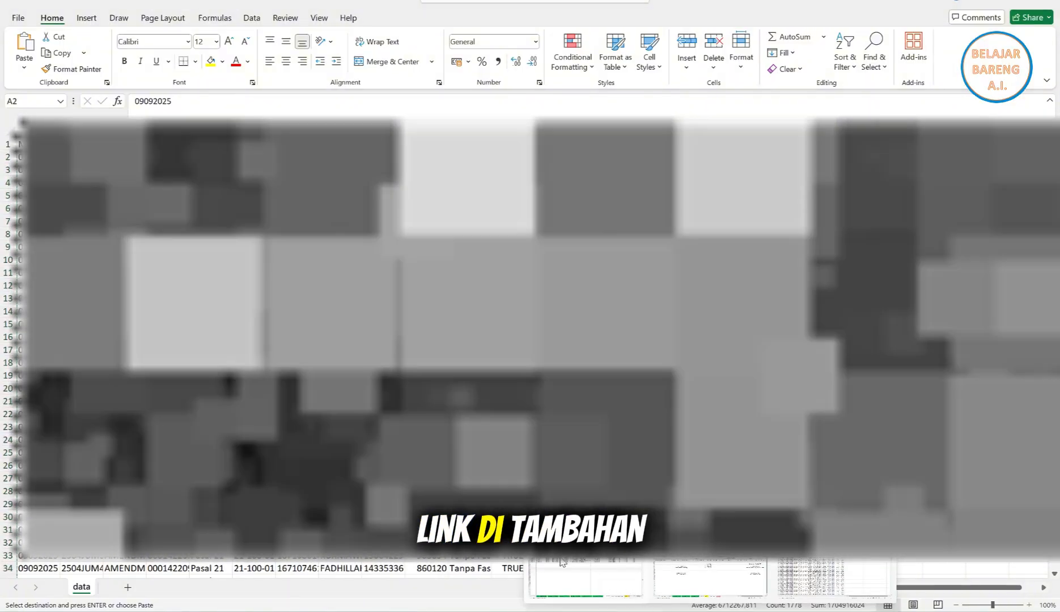
pyautogui.click(563, 561)
pyautogui.rightClick(42, 281)
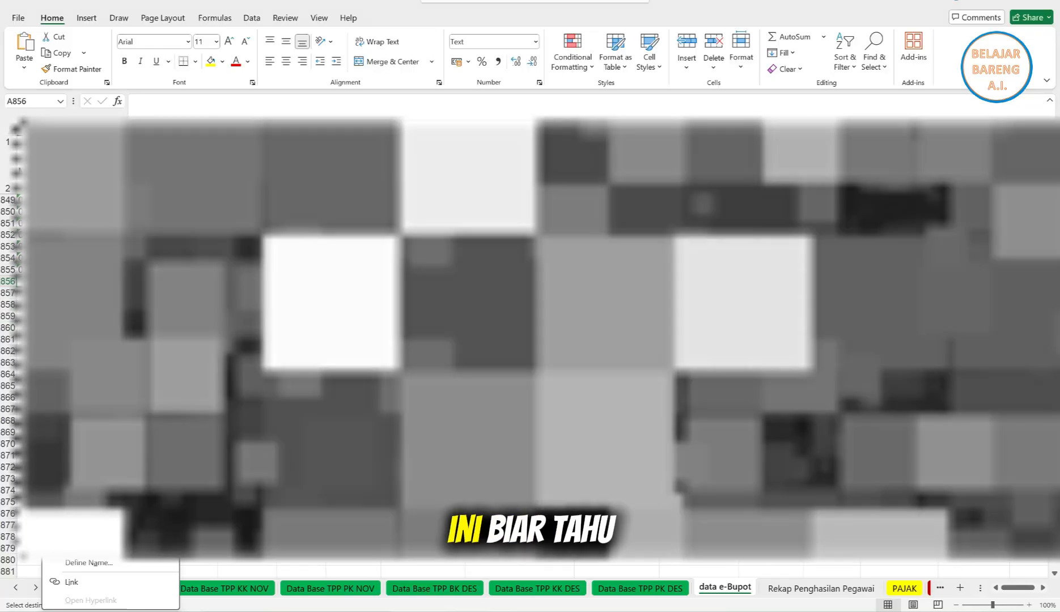
pyautogui.click(88, 302)
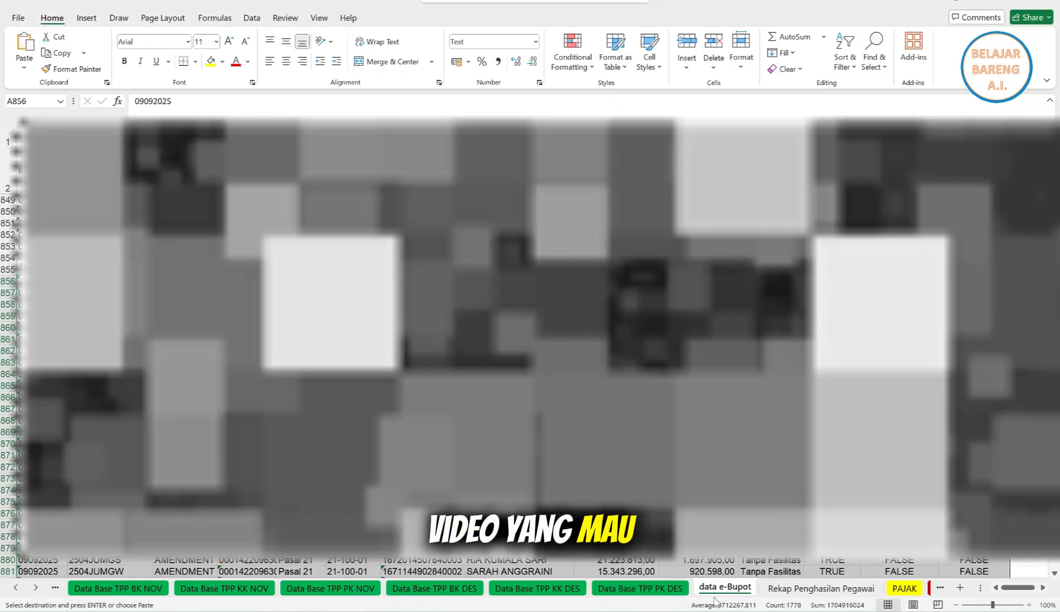
# Close the September export and open data_export_oktober_2025 from Downloads with editing enabled
pyautogui.moveTo(715, 611)
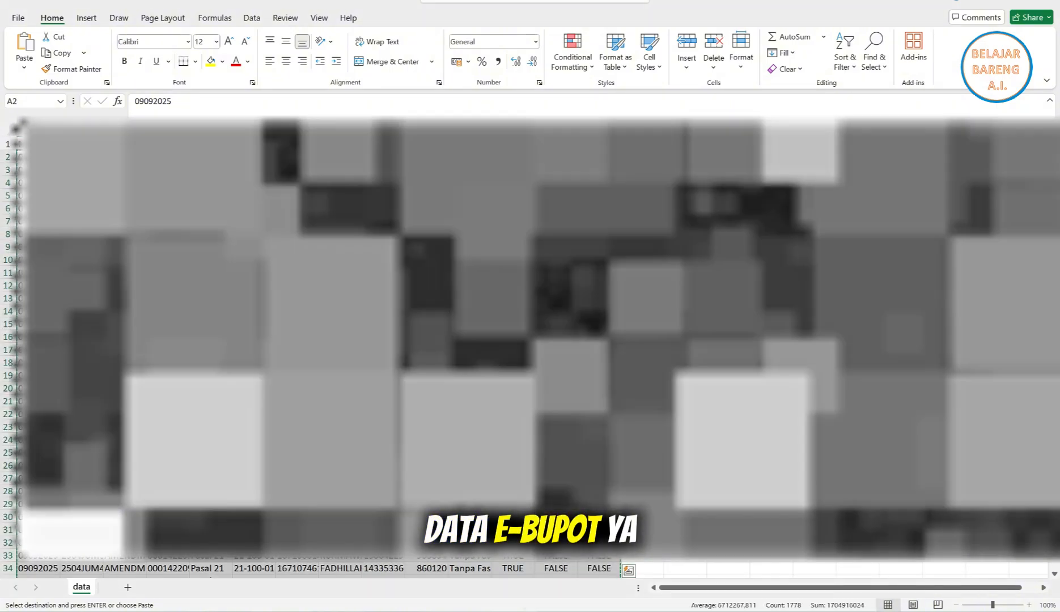
pyautogui.click(1033, 2)
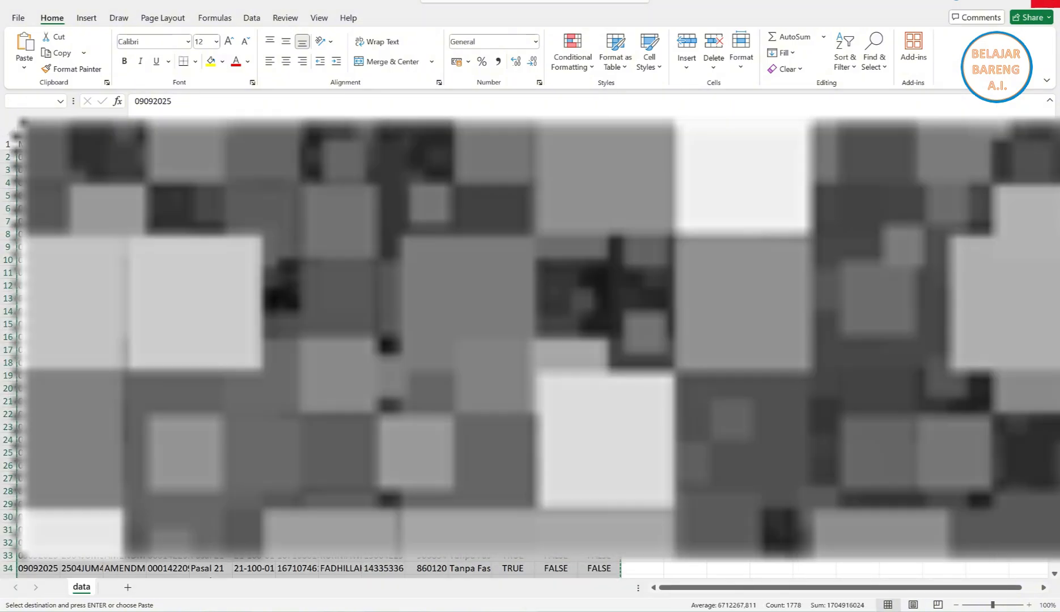
pyautogui.click(475, 611)
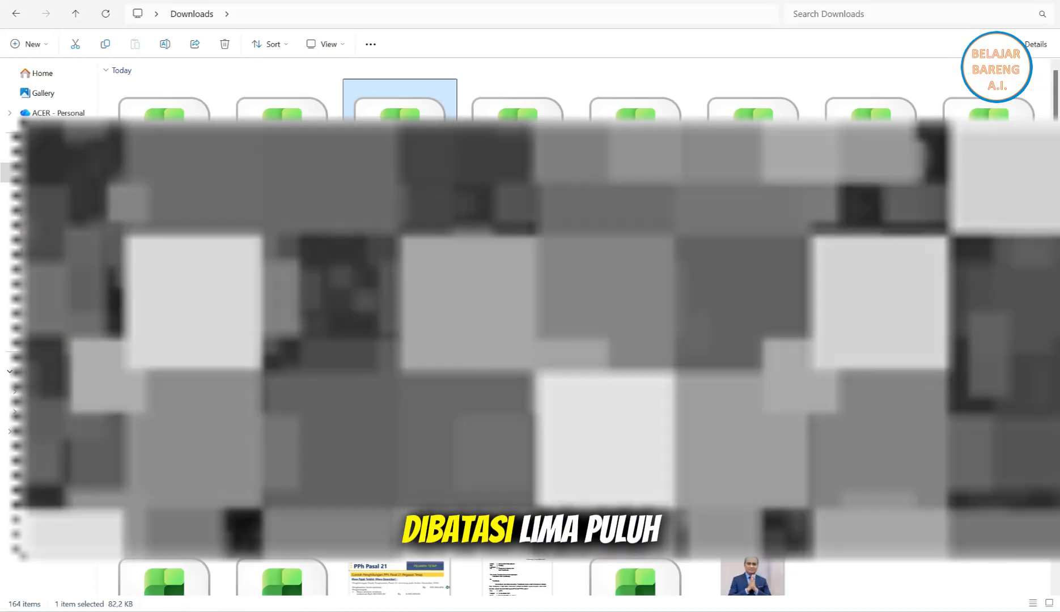
pyautogui.doubleClick(282, 115)
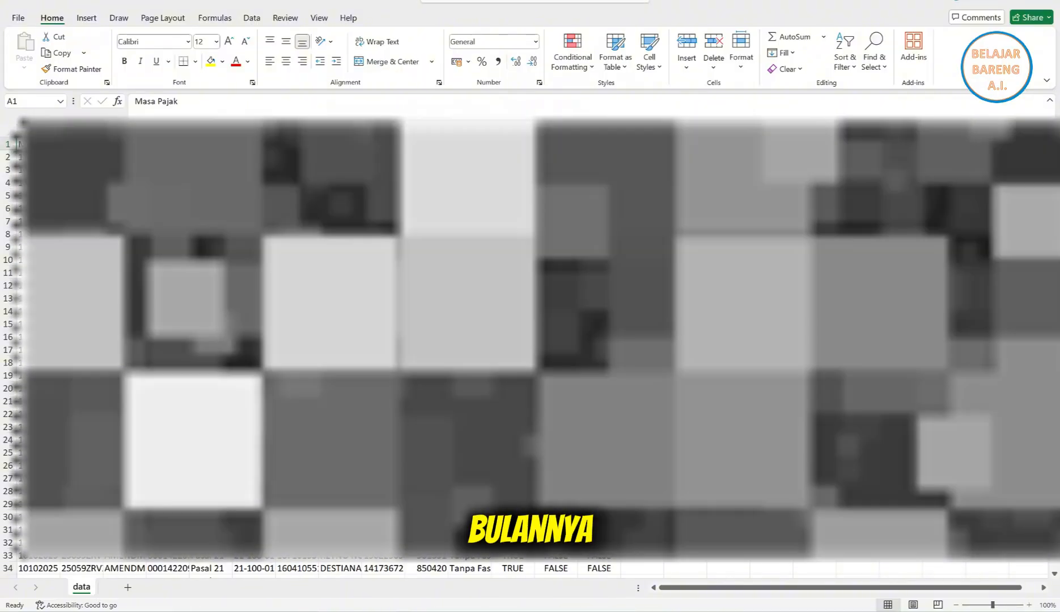
# Copy rows A2:N128 of the October export and switch to the Format Hitung Pajak TPP workbook
pyautogui.moveTo(34, 156); pyautogui.dragTo(602, 556)
pyautogui.rightClick(258, 453)
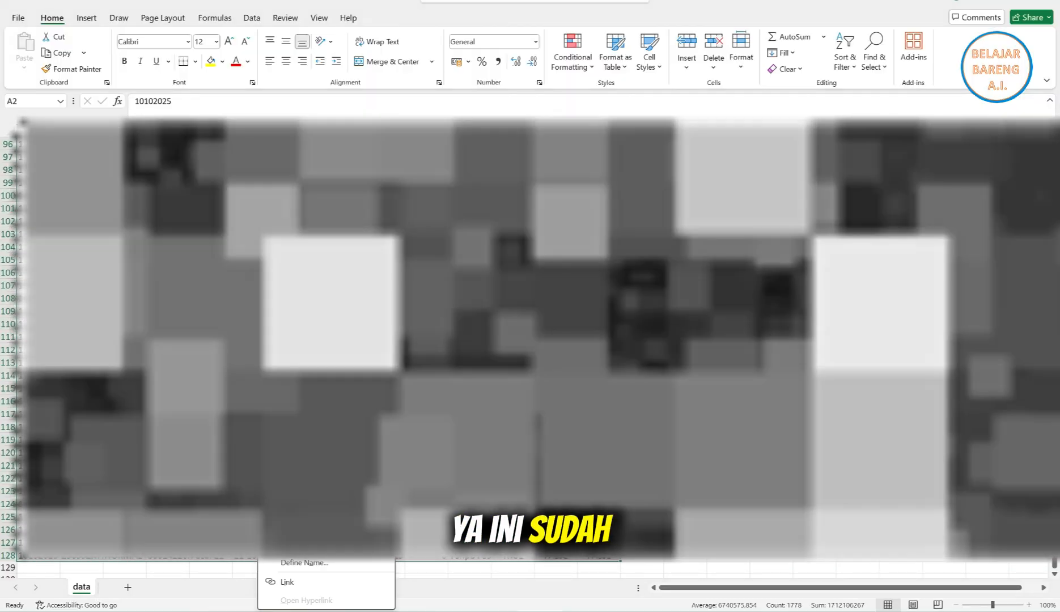
pyautogui.click(290, 242)
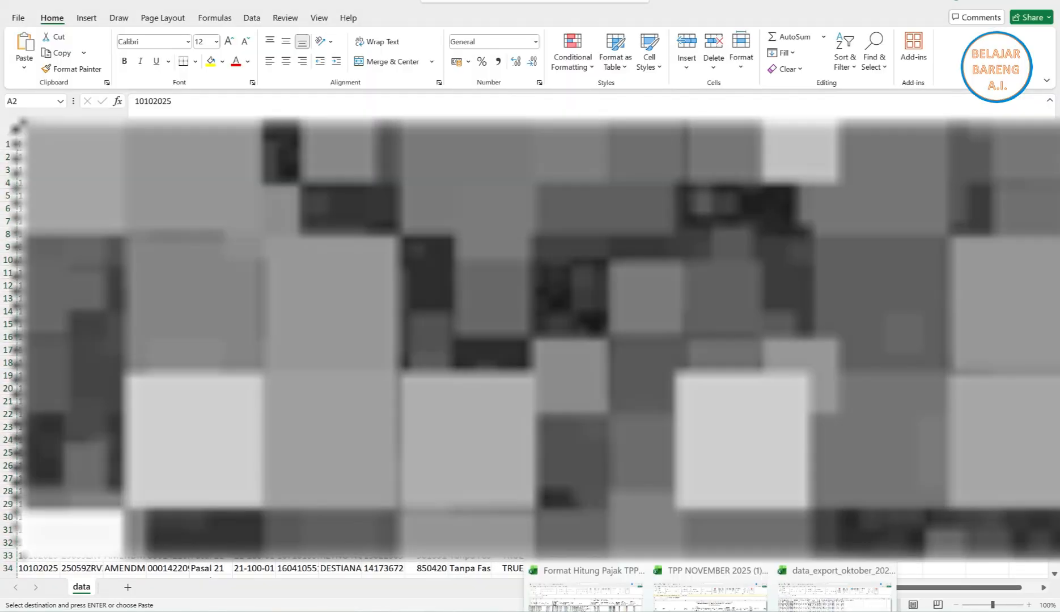
pyautogui.click(586, 596)
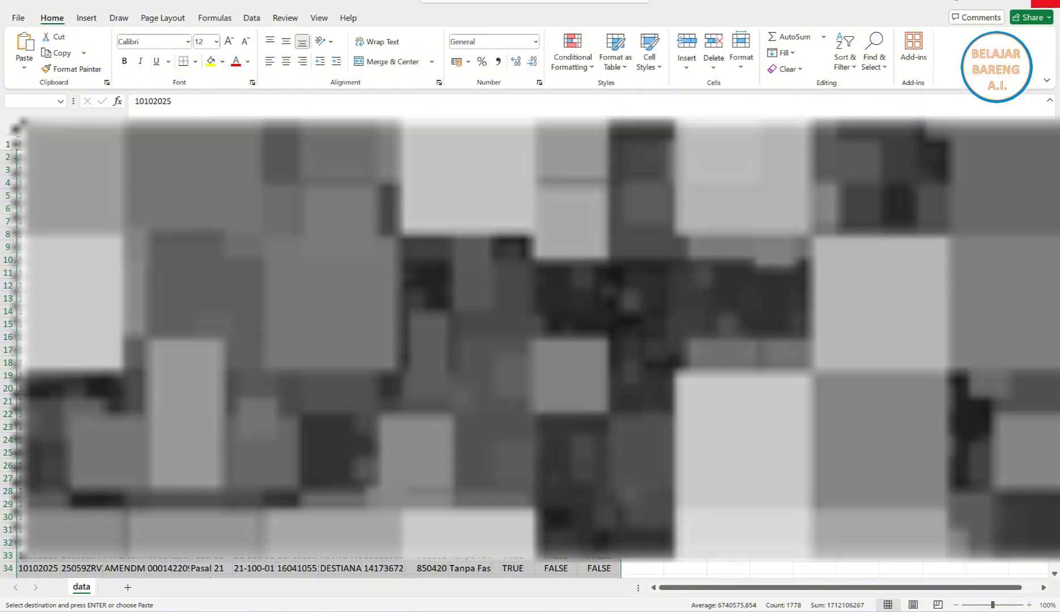
# Close the October export and open data_export_november_2025 from Downloads with editing enabled
pyautogui.click(1046, 3)
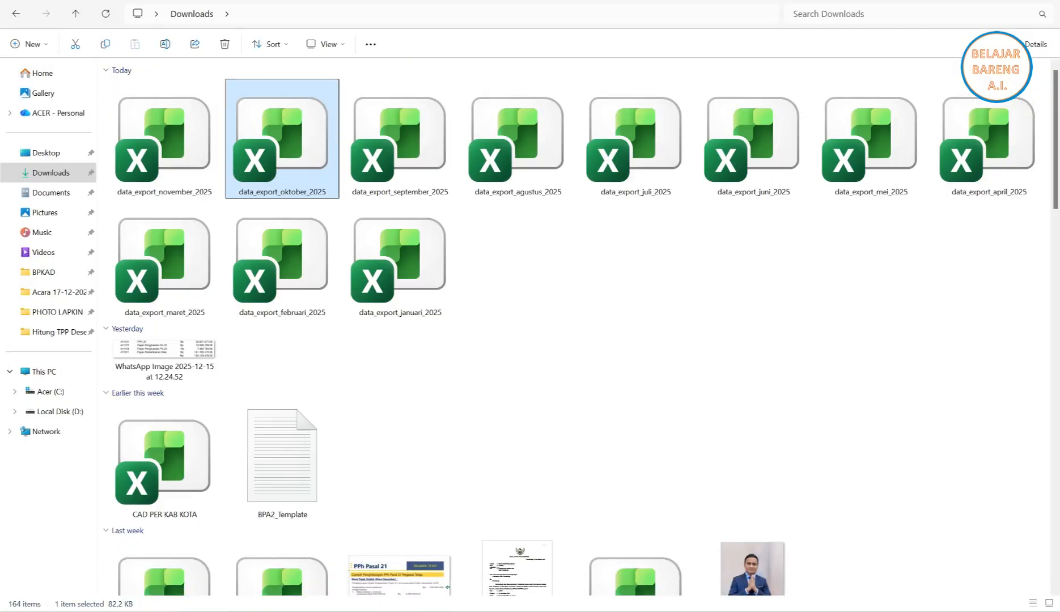
pyautogui.doubleClick(185, 159)
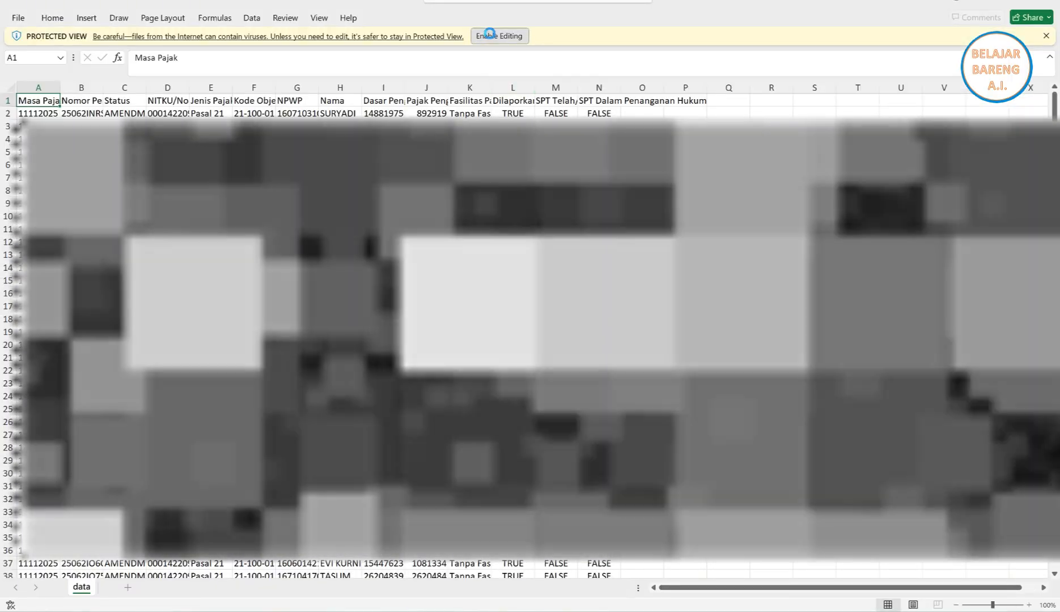
pyautogui.click(500, 36)
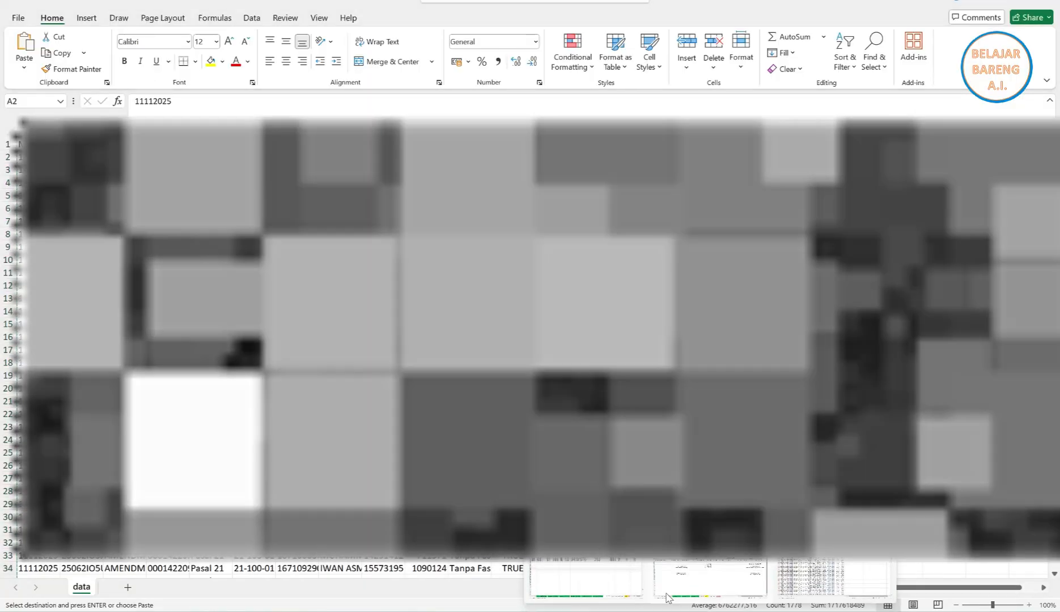
# Paste the copied November rows at cell A1110 of the data e-Bupot sheet and open the Rekap Penghasilan Pegawai sheet
pyautogui.click(666, 598)
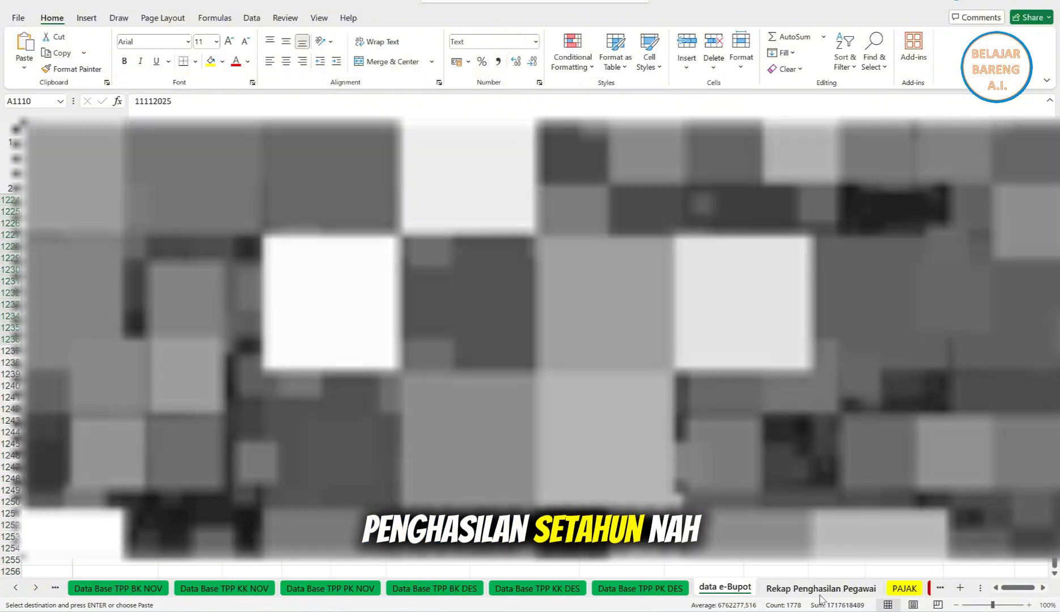
pyautogui.click(817, 590)
pyautogui.hotkey('ctrl', 'v')
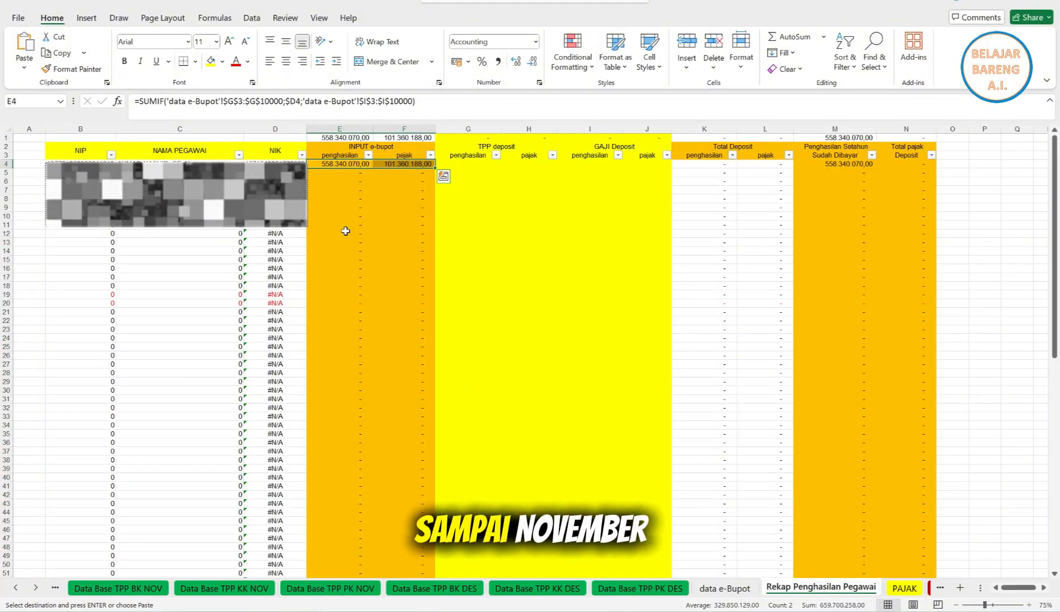
# Check the e-Bupot formulas in E4 and F4, the yearly income in M4 and the TPP deposit cell G4
pyautogui.click(321, 182)
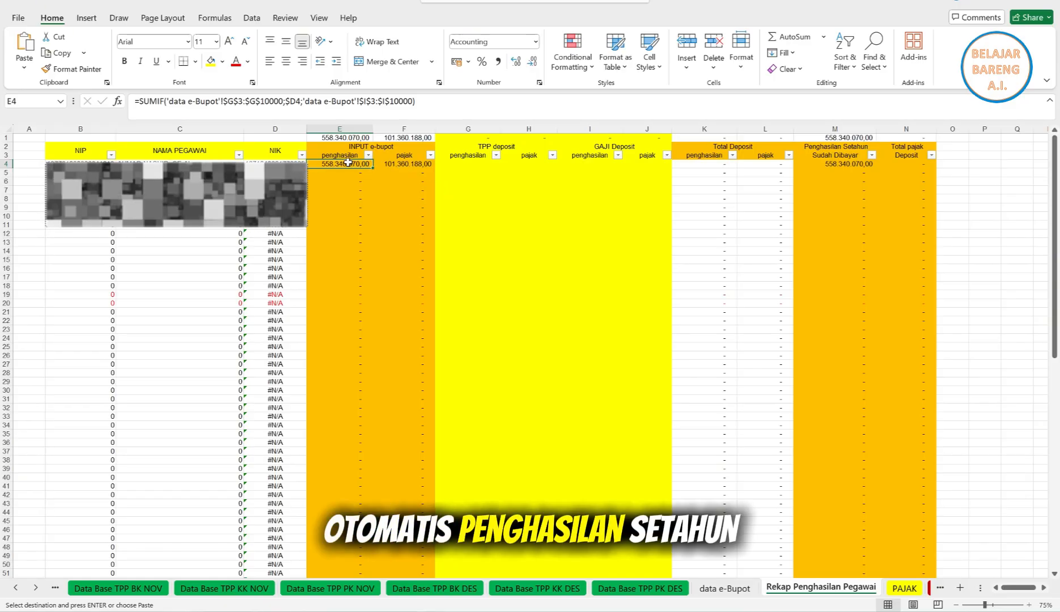
pyautogui.click(401, 163)
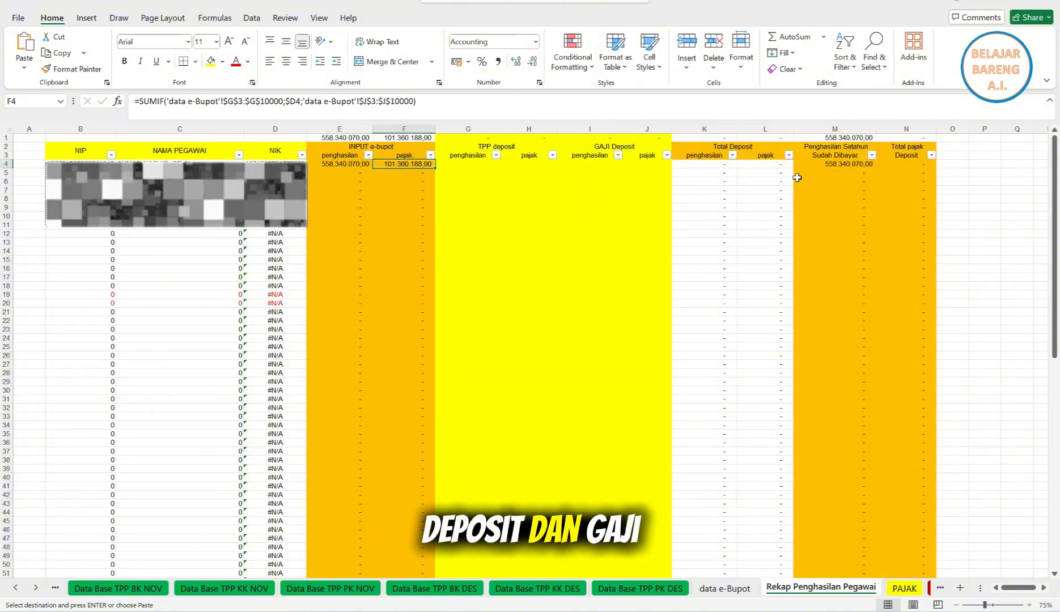
pyautogui.click(821, 162)
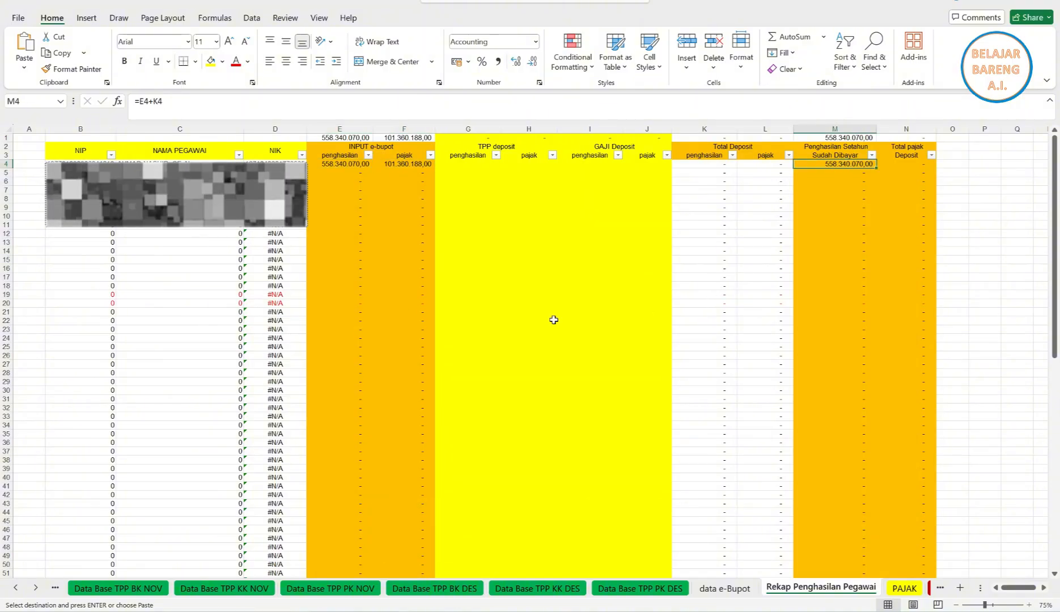
pyautogui.click(463, 168)
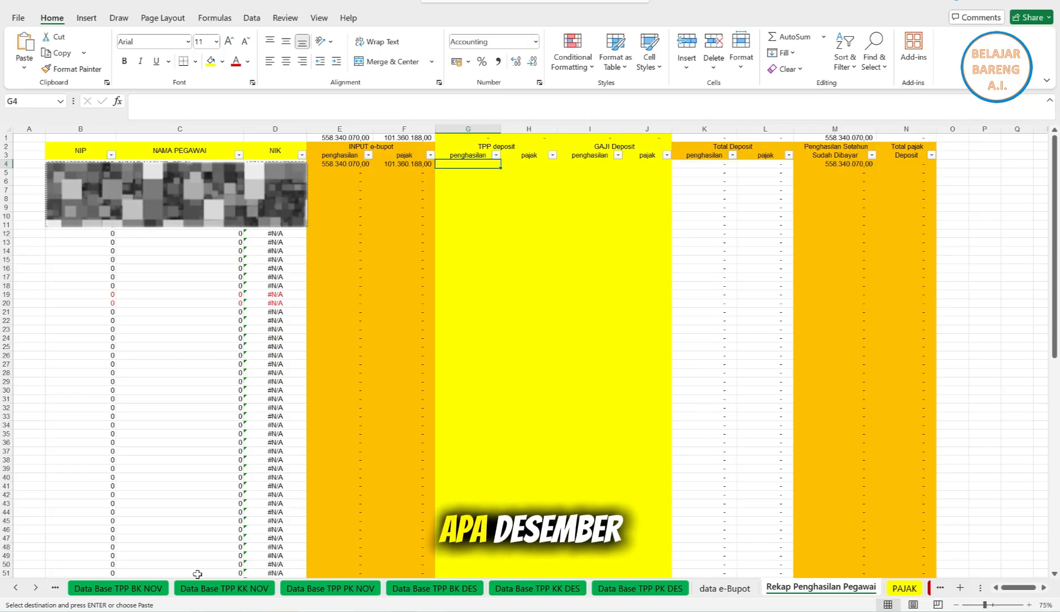
# Open the TEMPLATE GAJI DESEMBER sheet
pyautogui.click(15, 589)
pyautogui.click(15, 590)
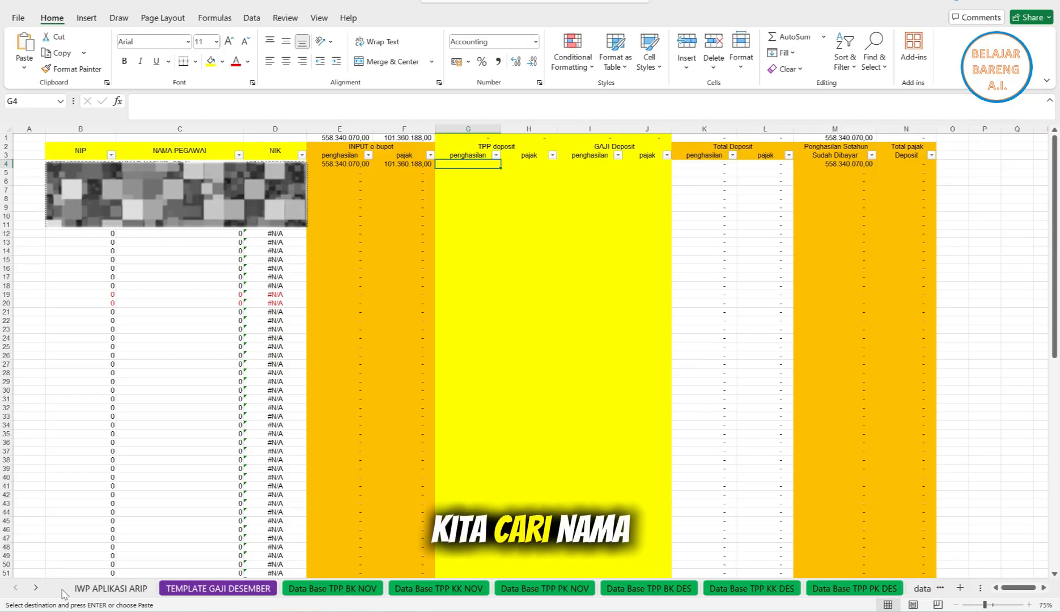
pyautogui.click(187, 589)
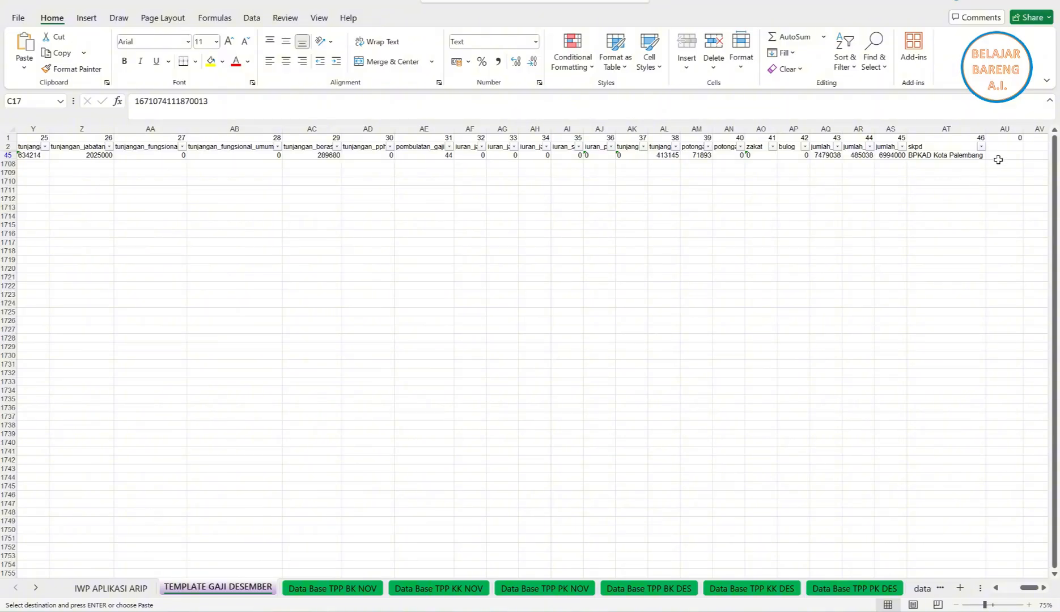
# Enter the formula =AQ45-AM45 in cell AU45 beside the filtered employee's salary row
pyautogui.click(998, 158)
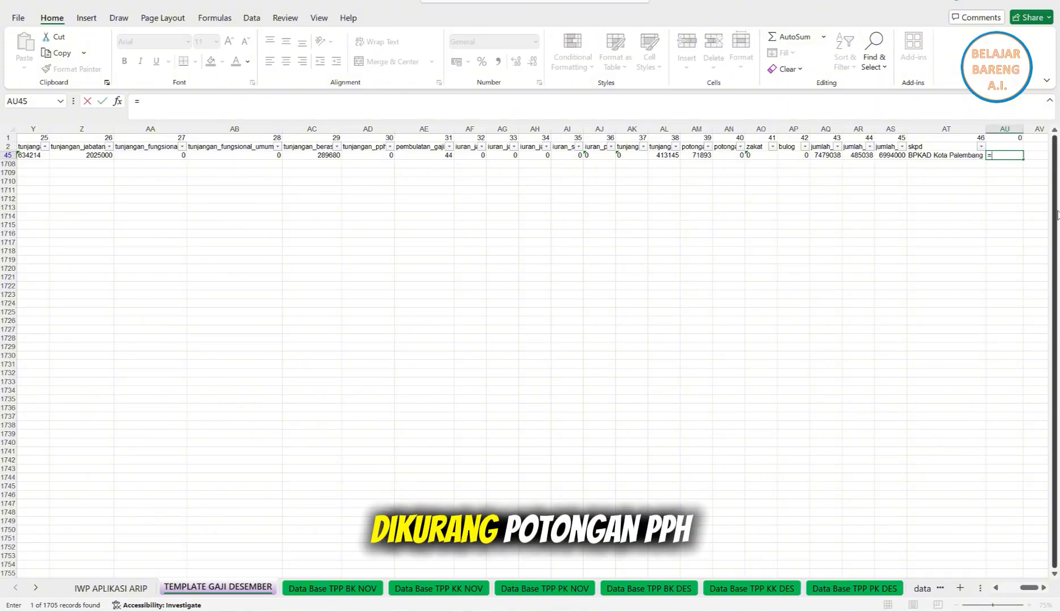
pyautogui.write('=')
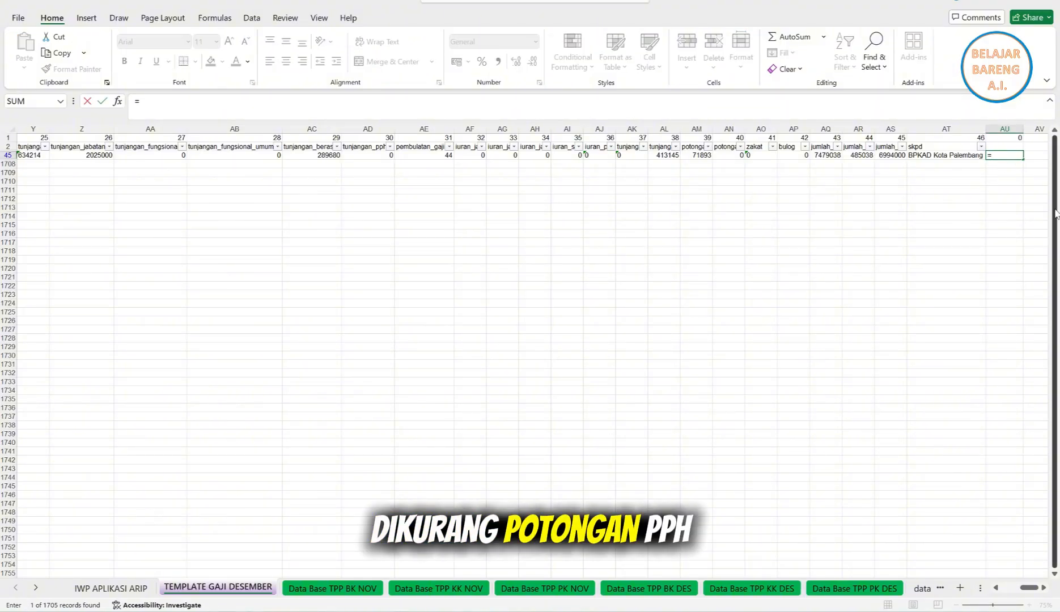
pyautogui.click(820, 154)
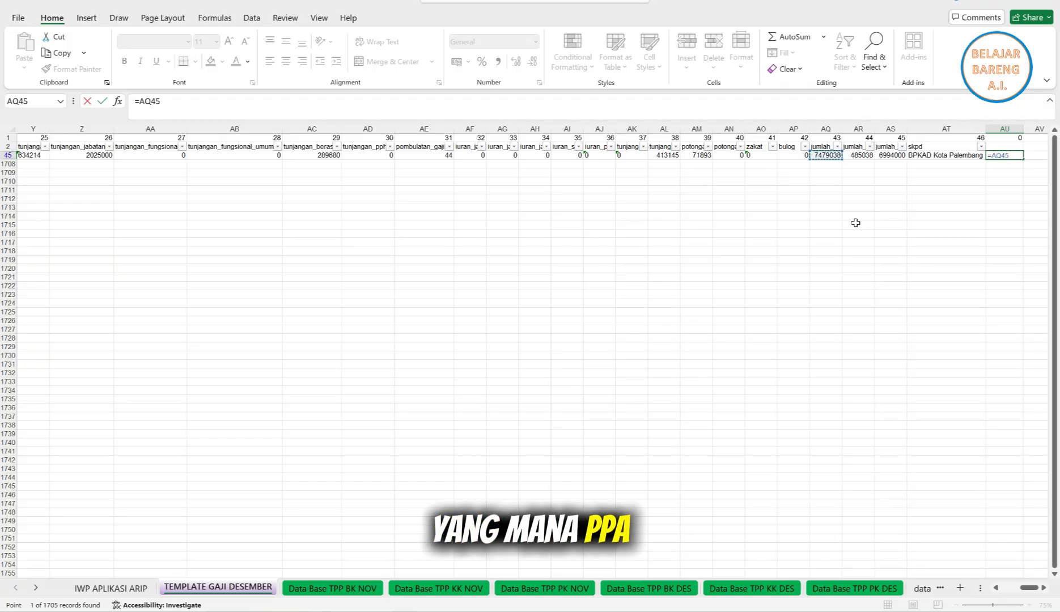
pyautogui.write('-')
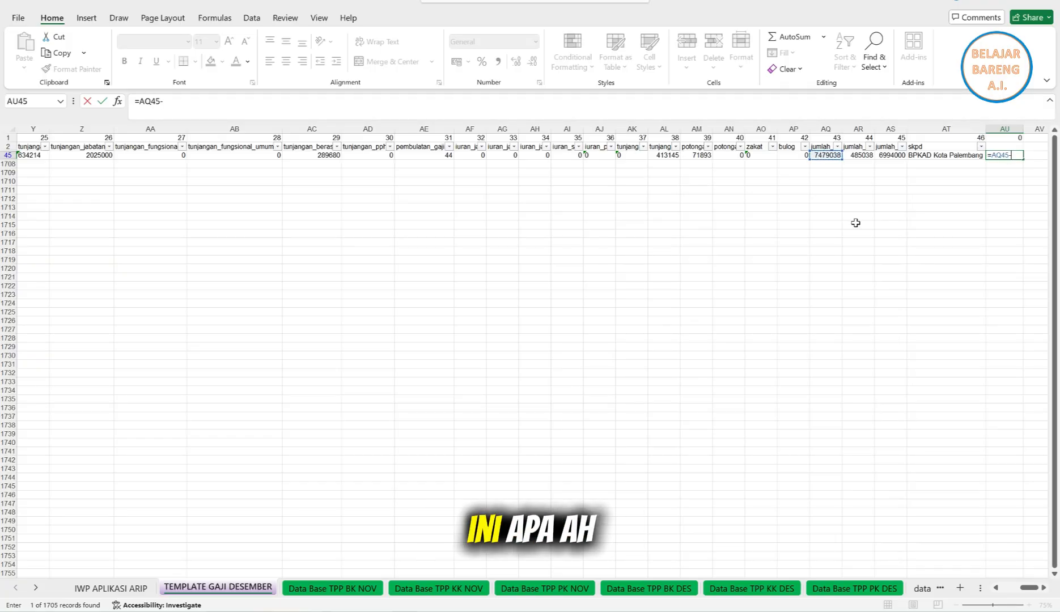
pyautogui.click(701, 154)
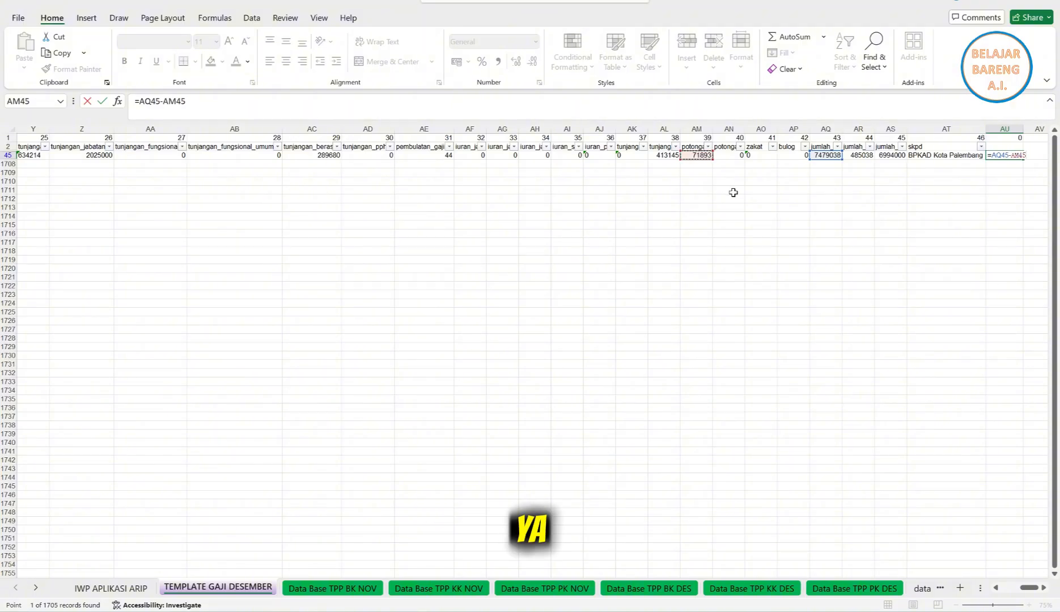
pyautogui.press('Return')
# Autofit columns AN and AQ so the full potongan_pph21 and jumlah_gaji_dan_tunjangan headers can be read
pyautogui.click(727, 147)
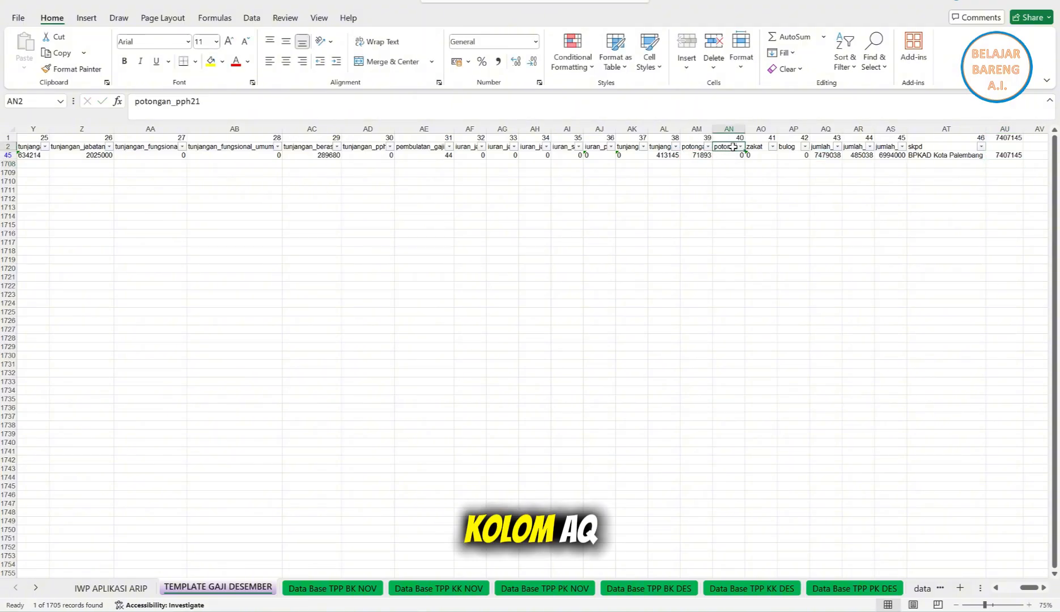
pyautogui.doubleClick(743, 129)
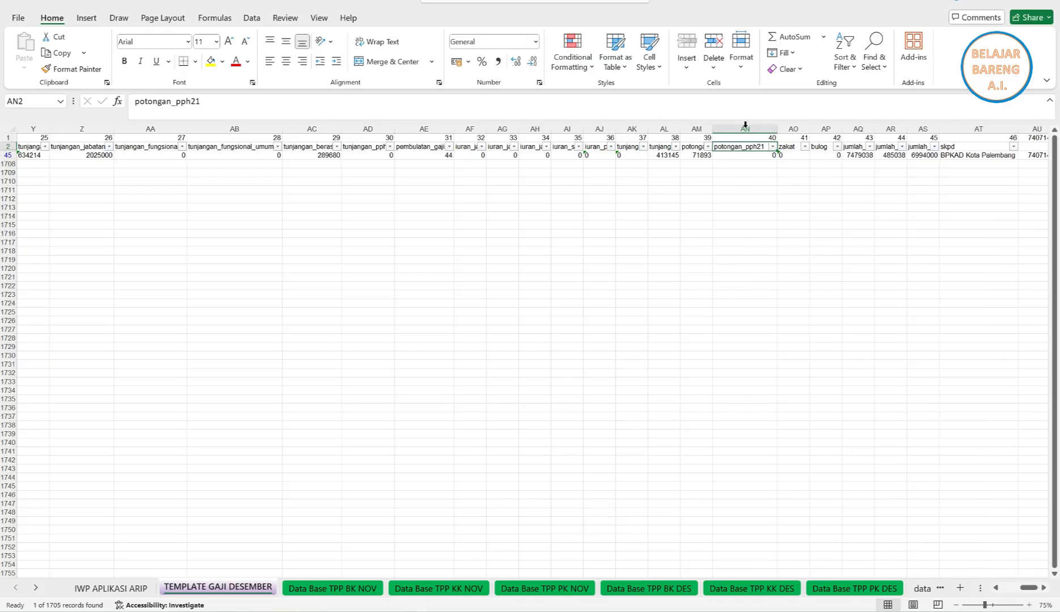
pyautogui.doubleClick(874, 128)
pyautogui.click(1044, 588)
pyautogui.click(1043, 588)
pyautogui.click(1044, 587)
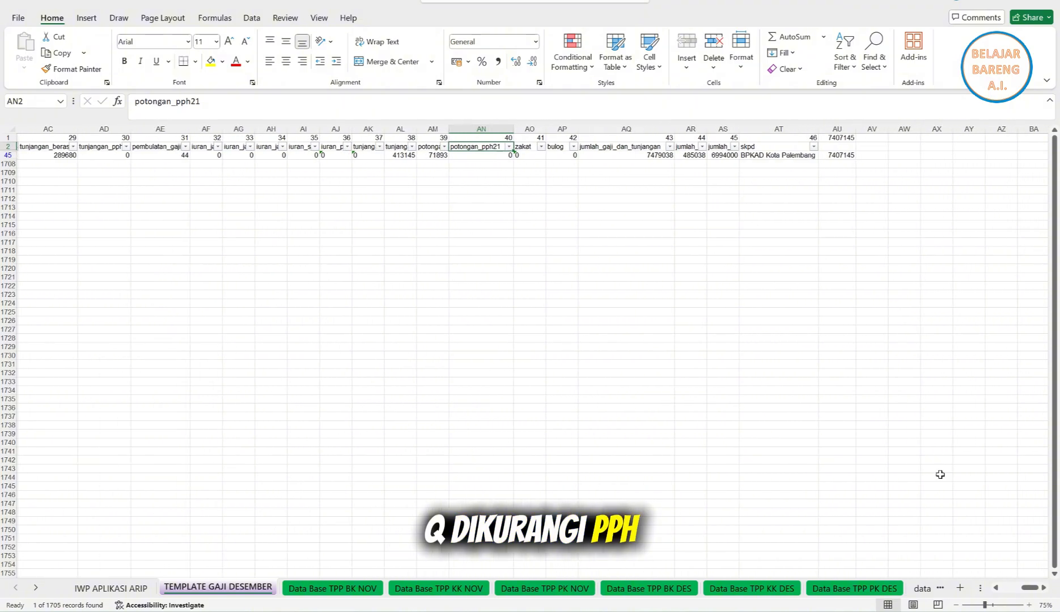
pyautogui.click(614, 154)
pyautogui.click(623, 129)
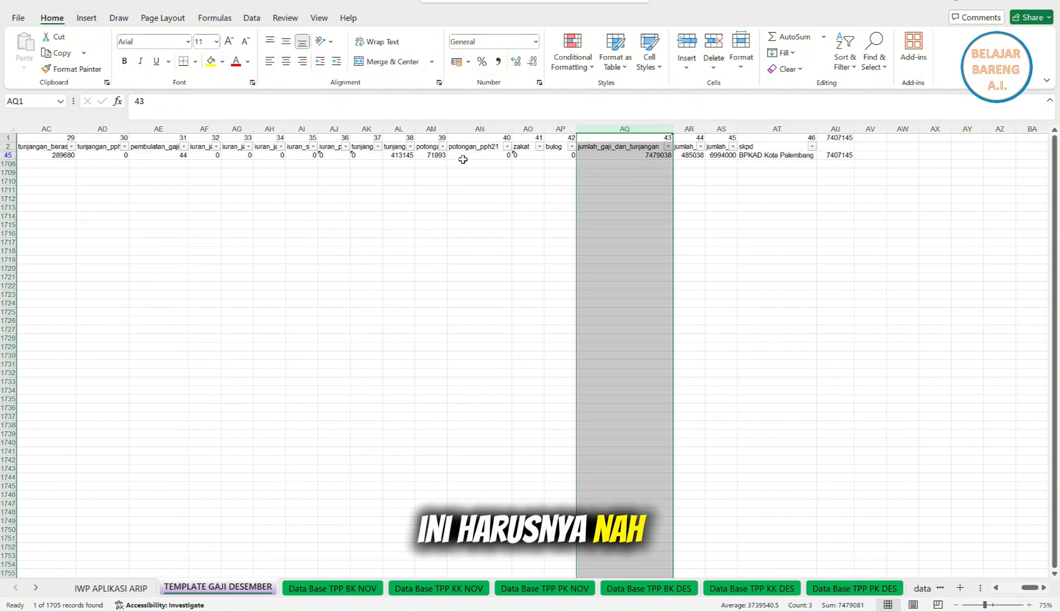
pyautogui.click(464, 157)
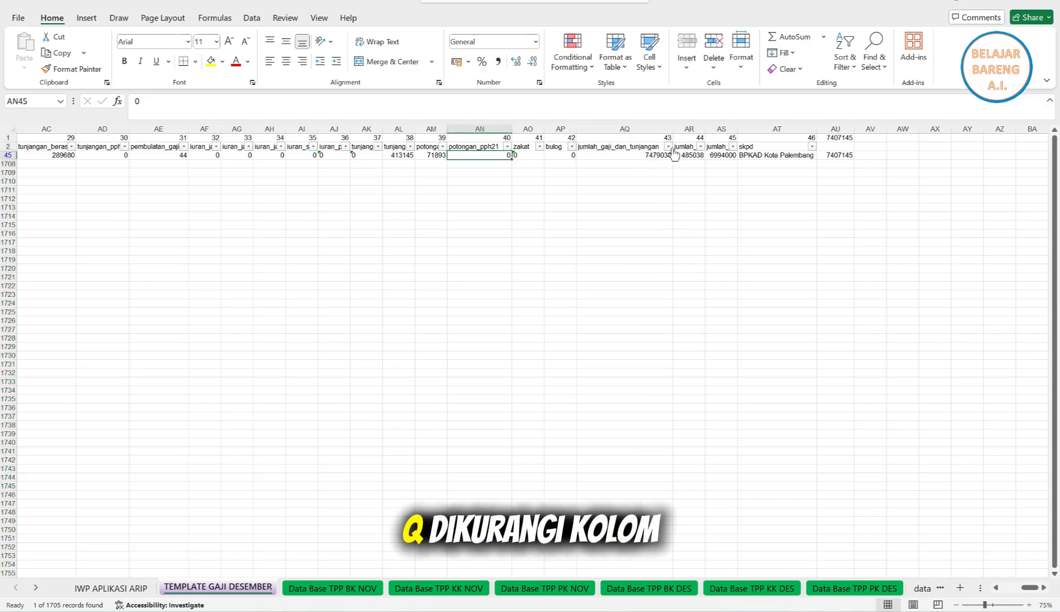
# Replace the formula in AU45 with =AQ45-AN45 to subtract potongan_pph21 from jumlah_gaji_dan_tunjangan
pyautogui.click(839, 155)
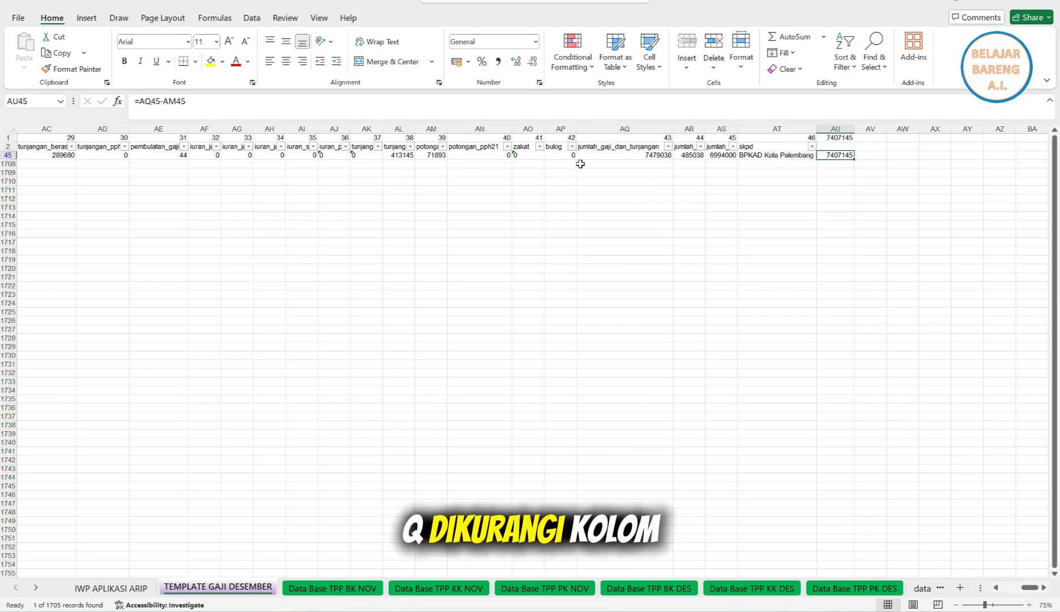
pyautogui.write('=')
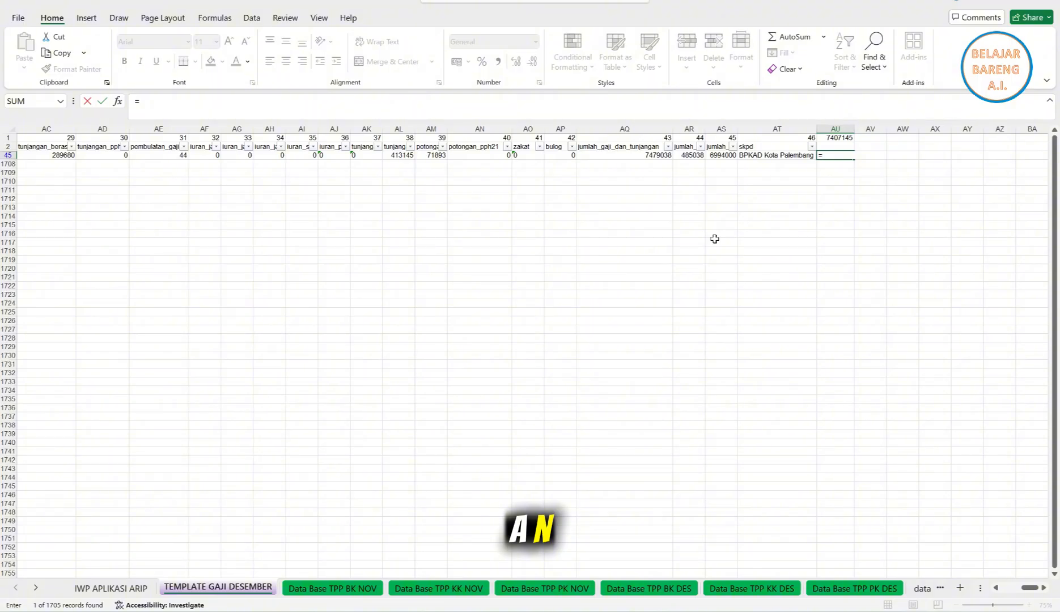
pyautogui.click(651, 157)
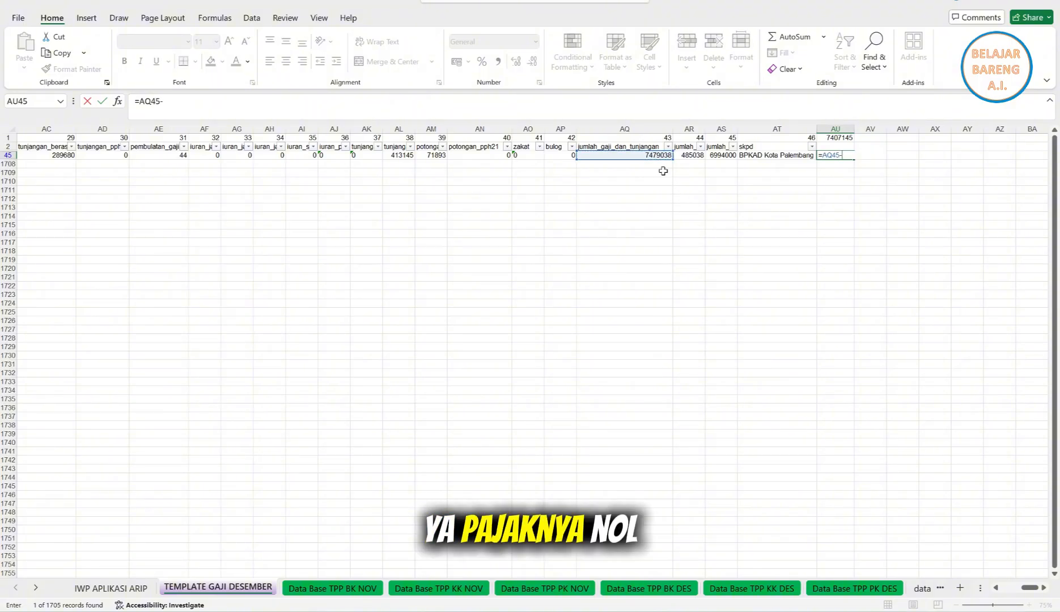
pyautogui.write('-')
pyautogui.click(473, 157)
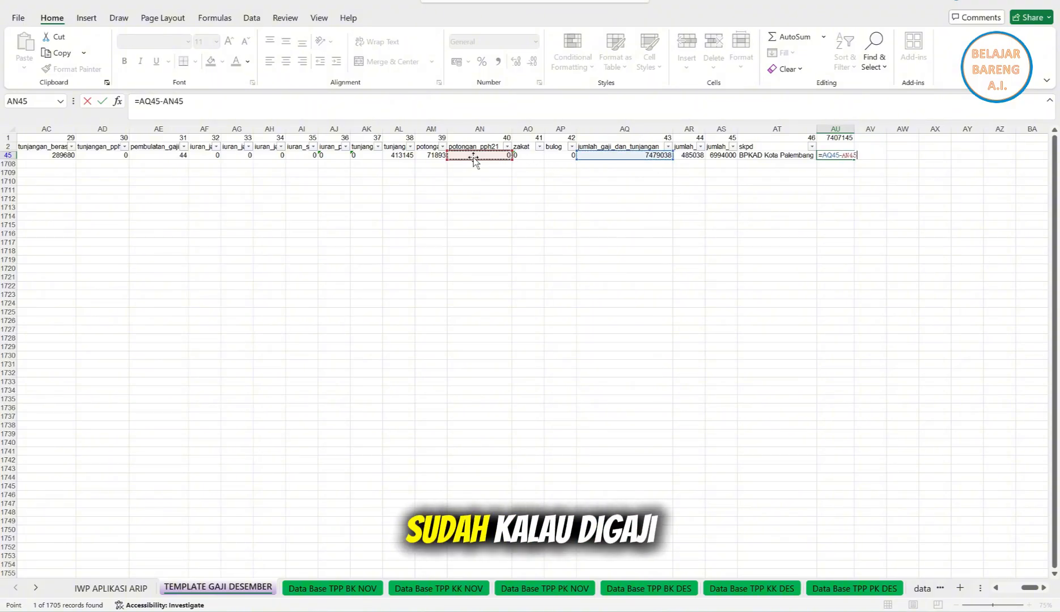
pyautogui.press('Return')
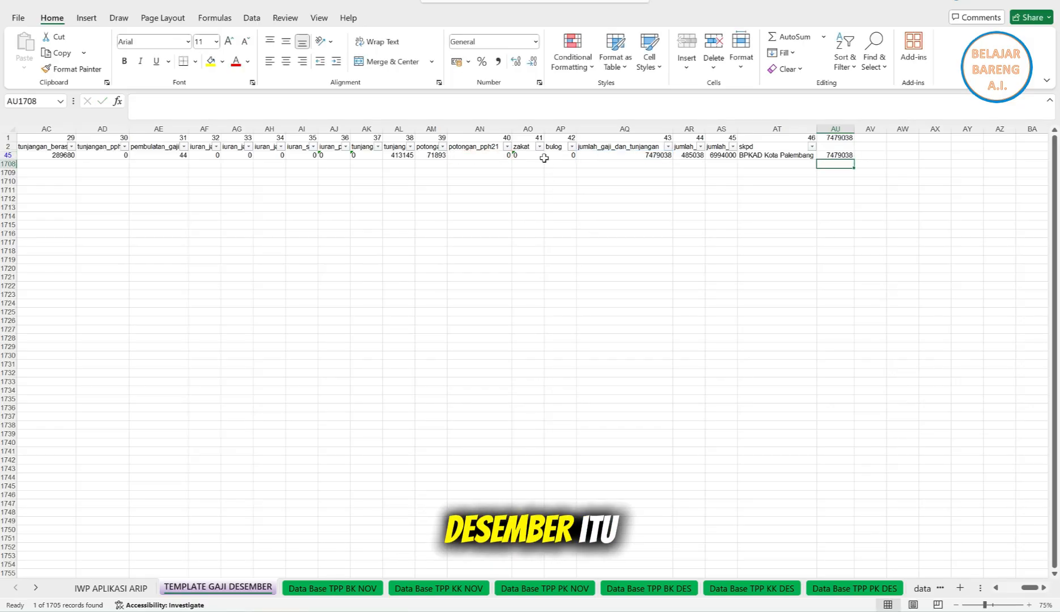
# Fill the potongan_pph21 column AN and the jumlah_gaji_dan_tunjangan column AQ with yellow
pyautogui.click(479, 129)
pyautogui.click(211, 62)
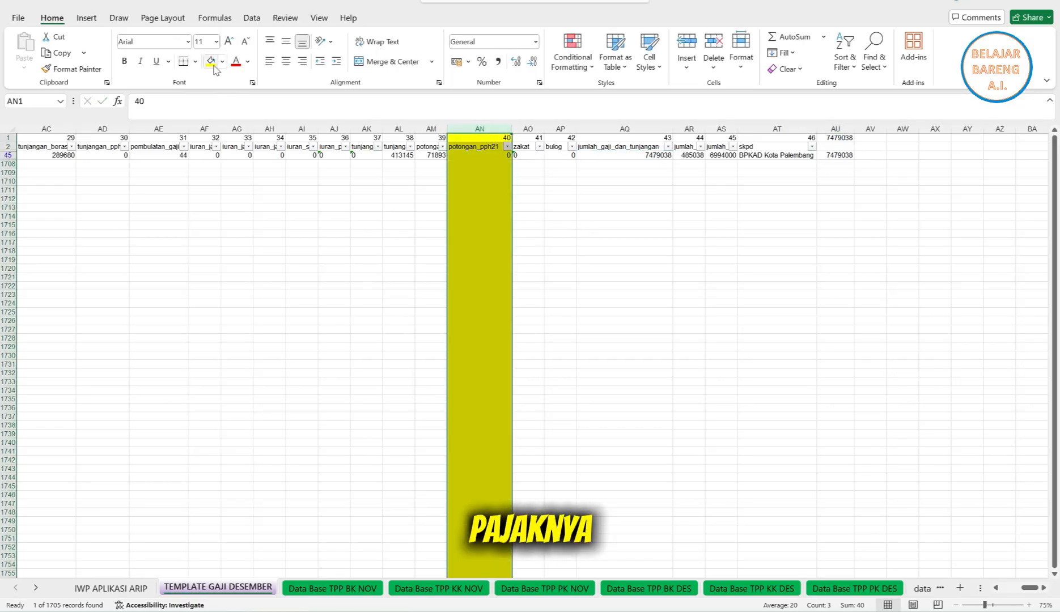
pyautogui.click(633, 128)
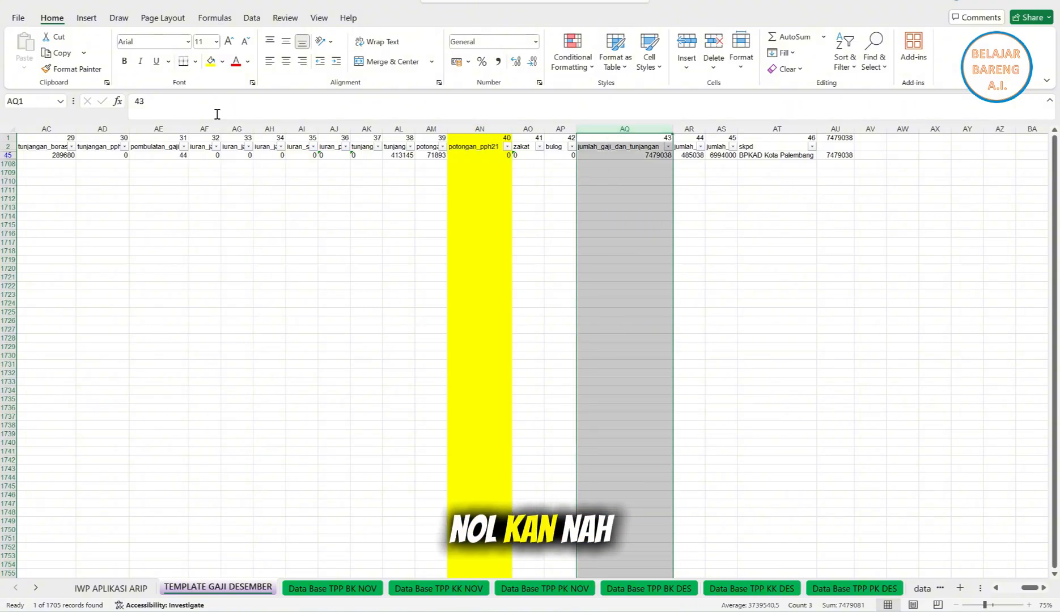
pyautogui.click(211, 61)
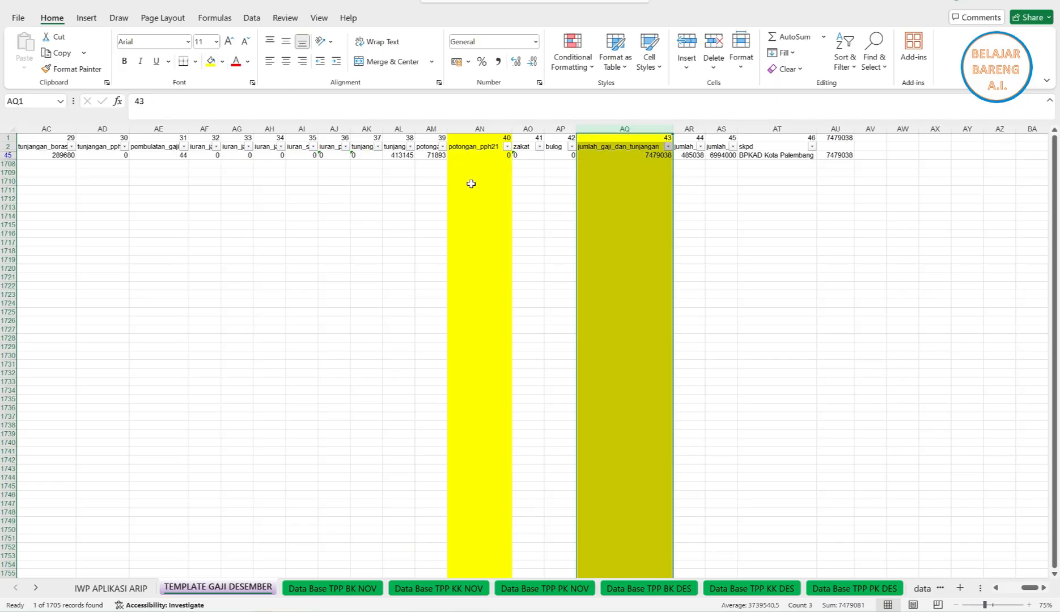
# Check the source cells AN45 and AQ45, and copy the net salary result in AU45
pyautogui.click(479, 154)
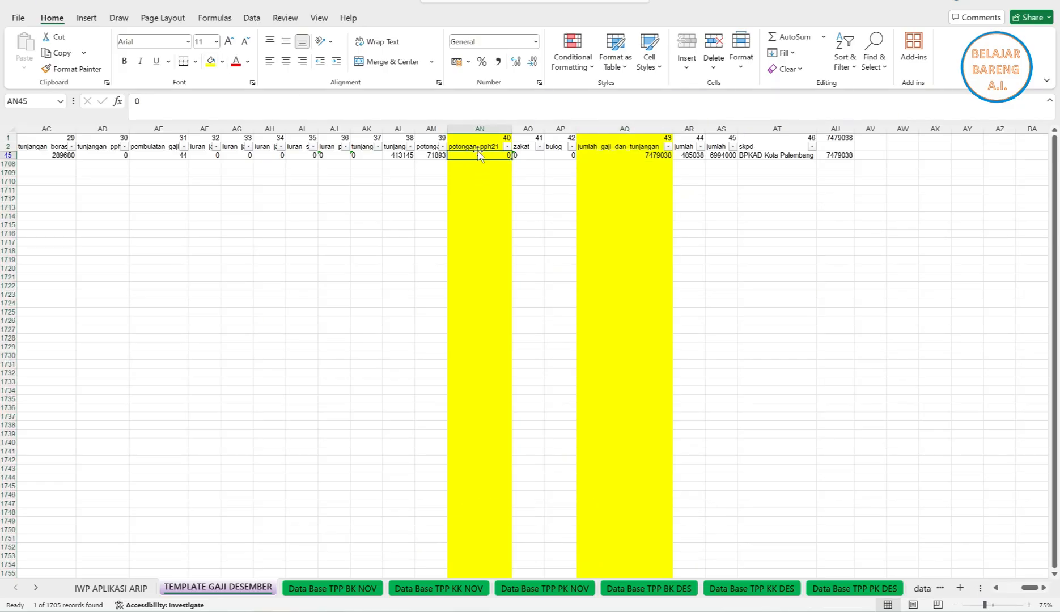
pyautogui.click(642, 157)
pyautogui.click(836, 156)
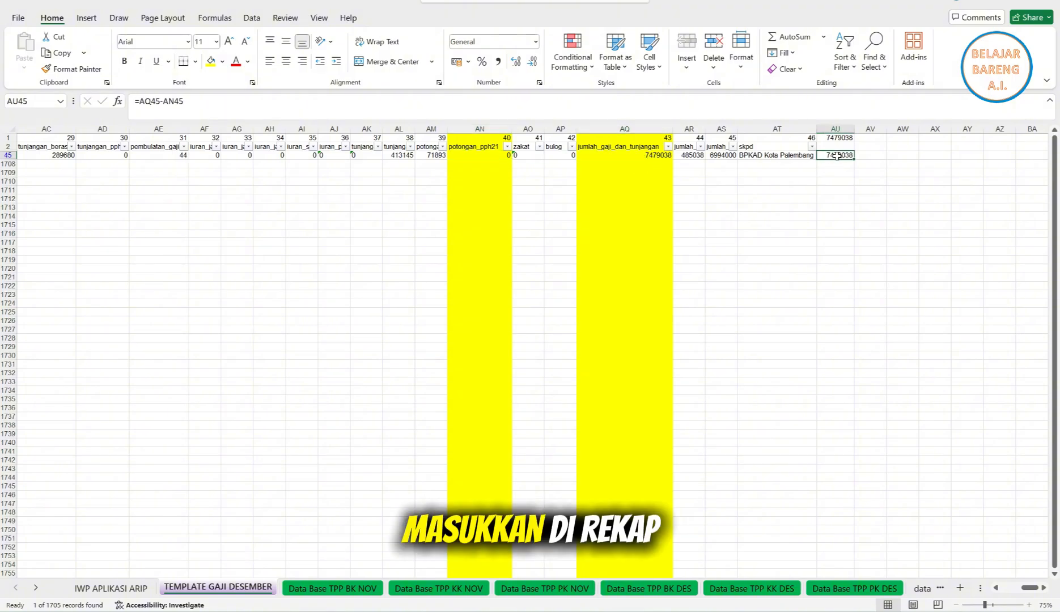
pyautogui.rightClick(836, 156)
pyautogui.click(868, 203)
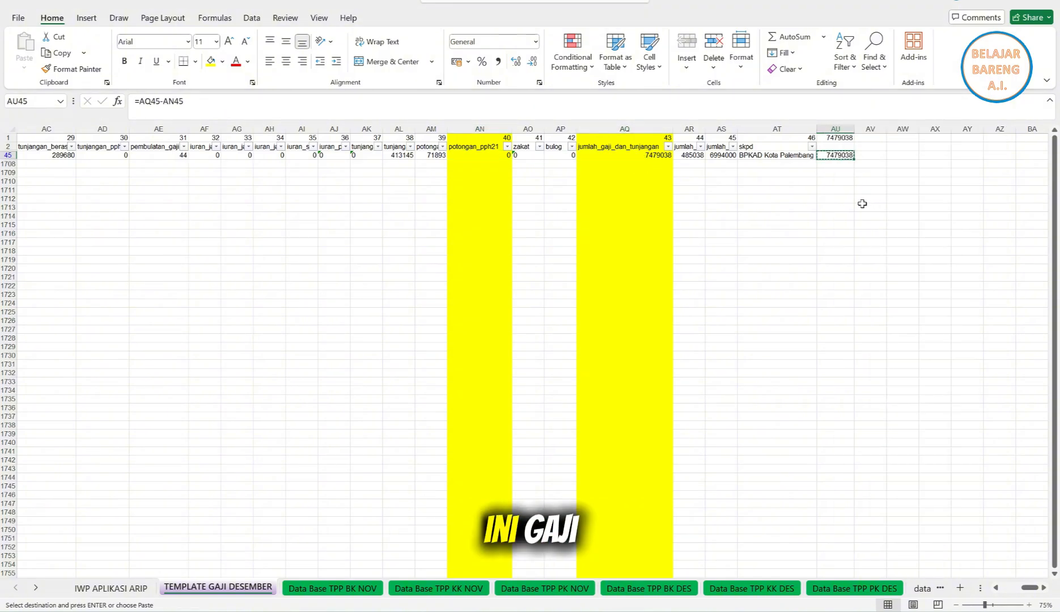
# Paste the net salary as a value into the GAJI Deposit penghasilan cell I4 of Rekap Penghasilan Pegawai, and enter 0 as pajak in J4
pyautogui.click(923, 589)
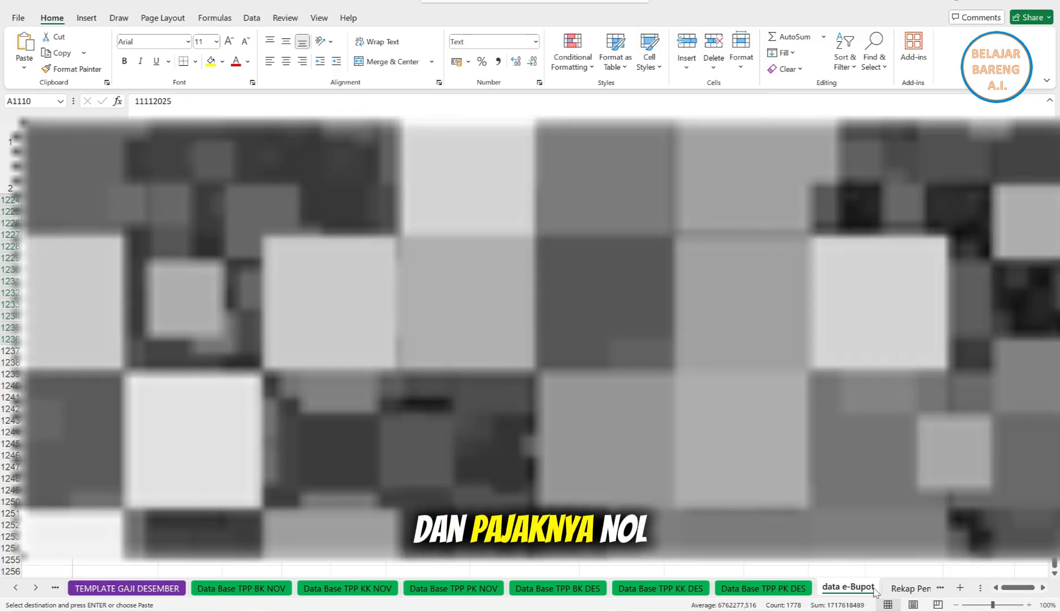
pyautogui.click(897, 590)
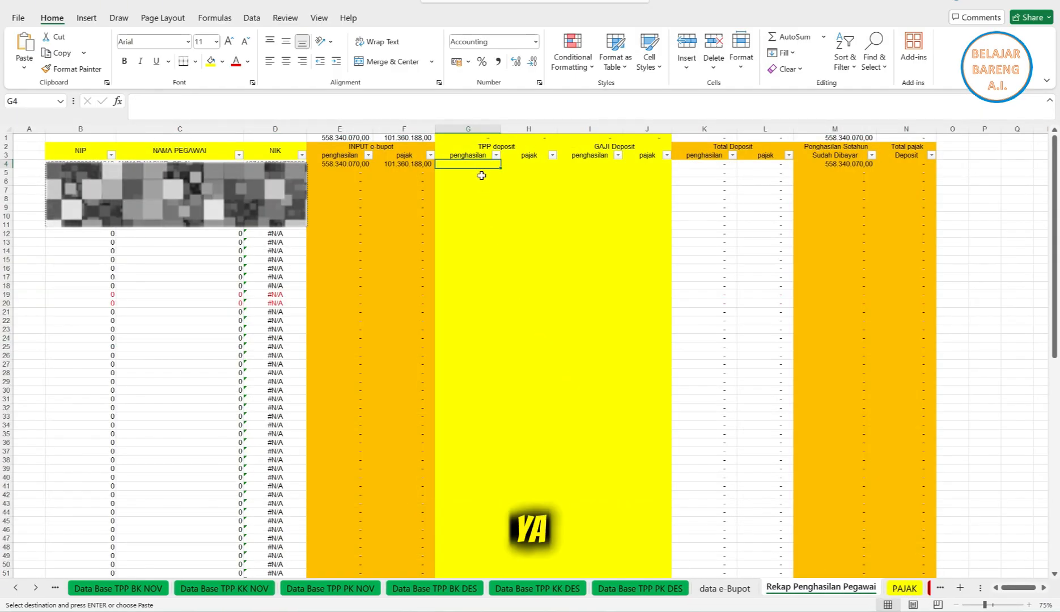
pyautogui.rightClick(581, 164)
pyautogui.click(618, 233)
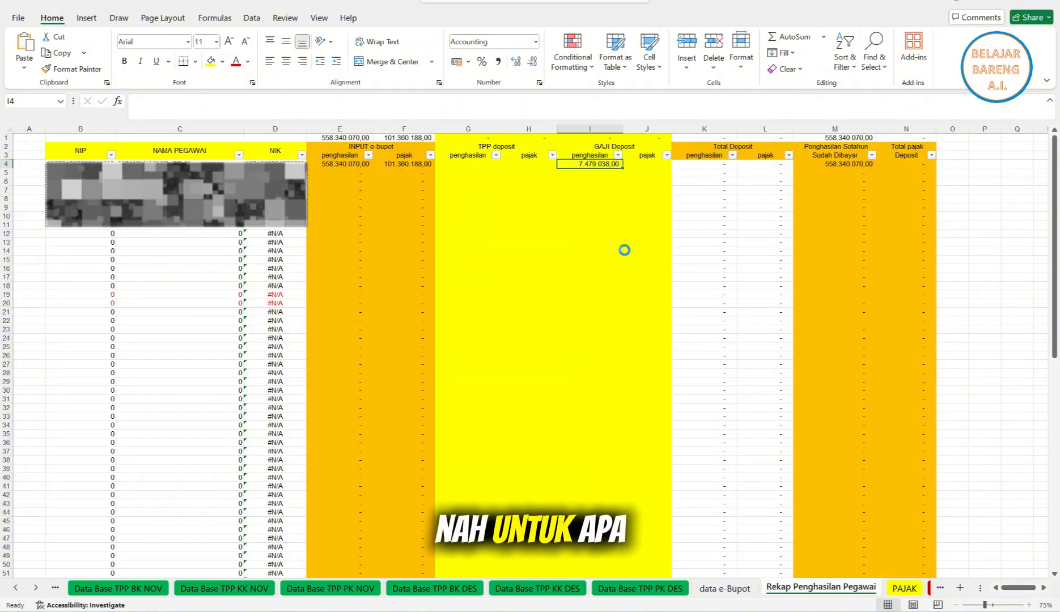
pyautogui.click(645, 164)
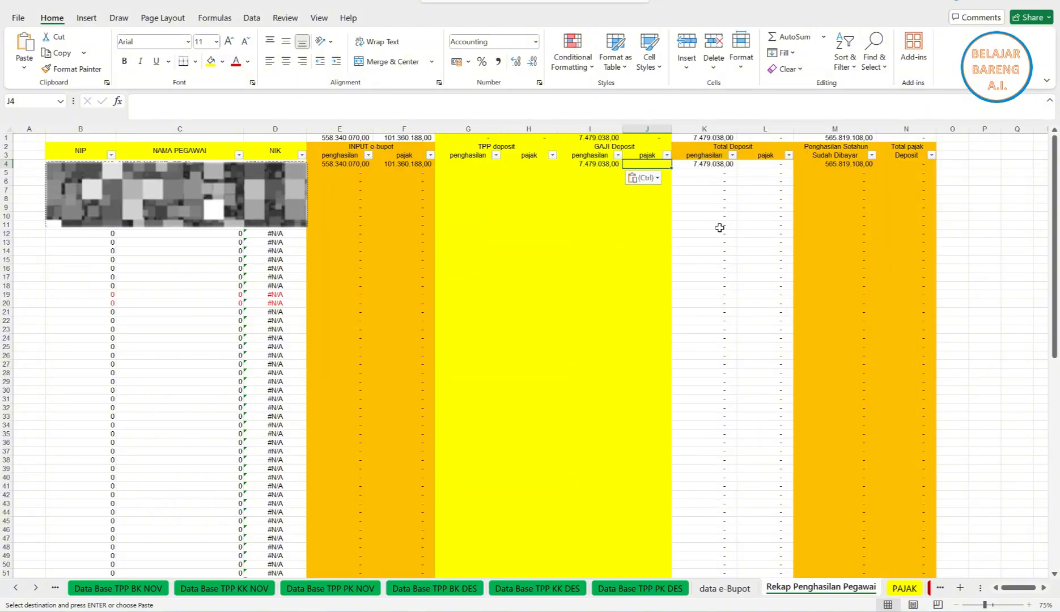
pyautogui.press('Return')
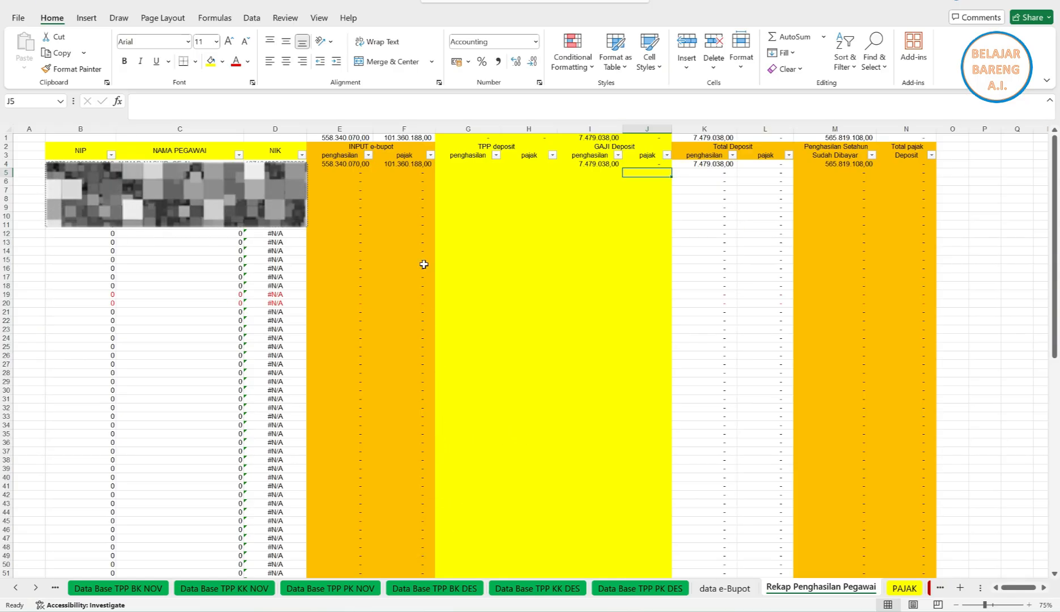
# Open the TPP NOVEMBER 2025 (1) workbook from the DAFTAR TPP folder inside BPKAD
pyautogui.click(454, 164)
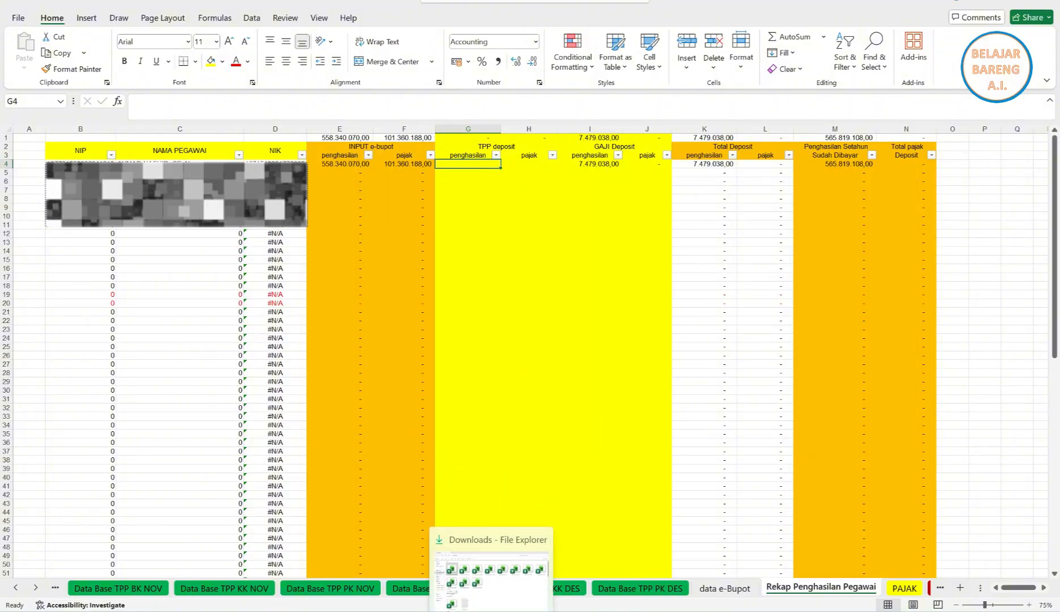
pyautogui.click(491, 611)
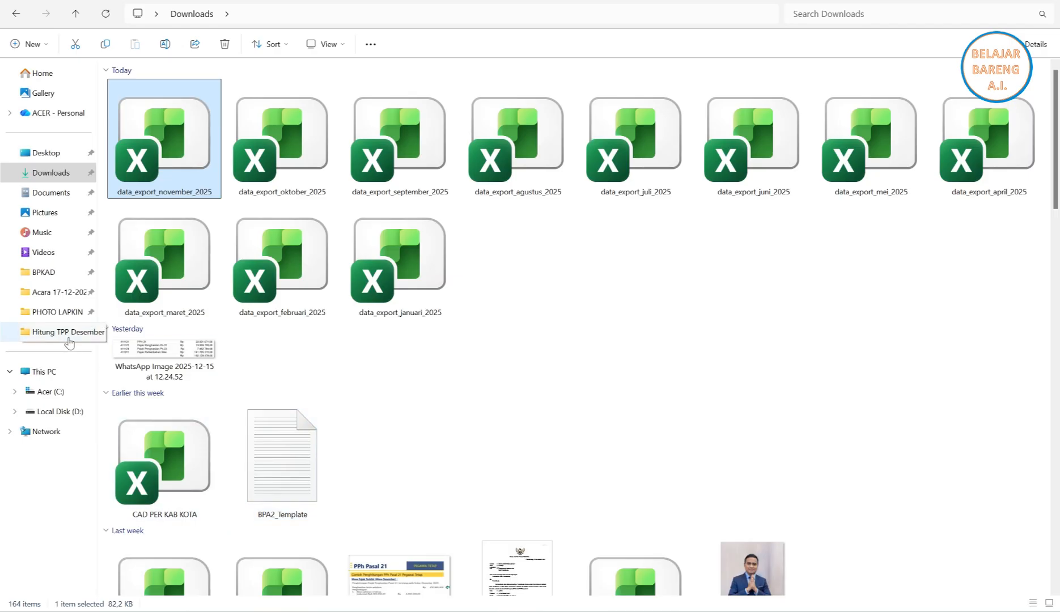
pyautogui.click(36, 273)
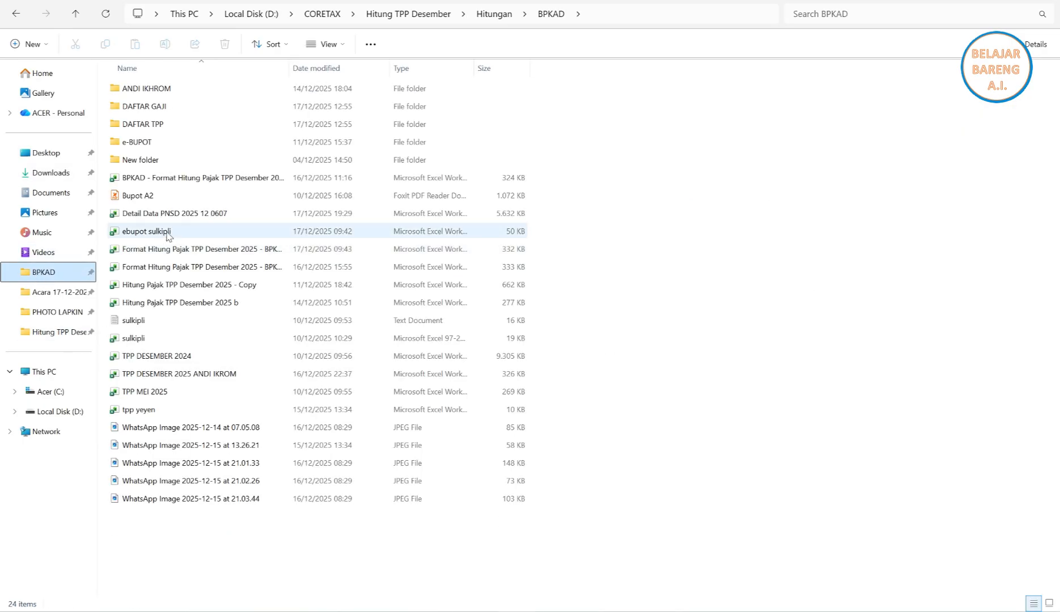
pyautogui.doubleClick(166, 128)
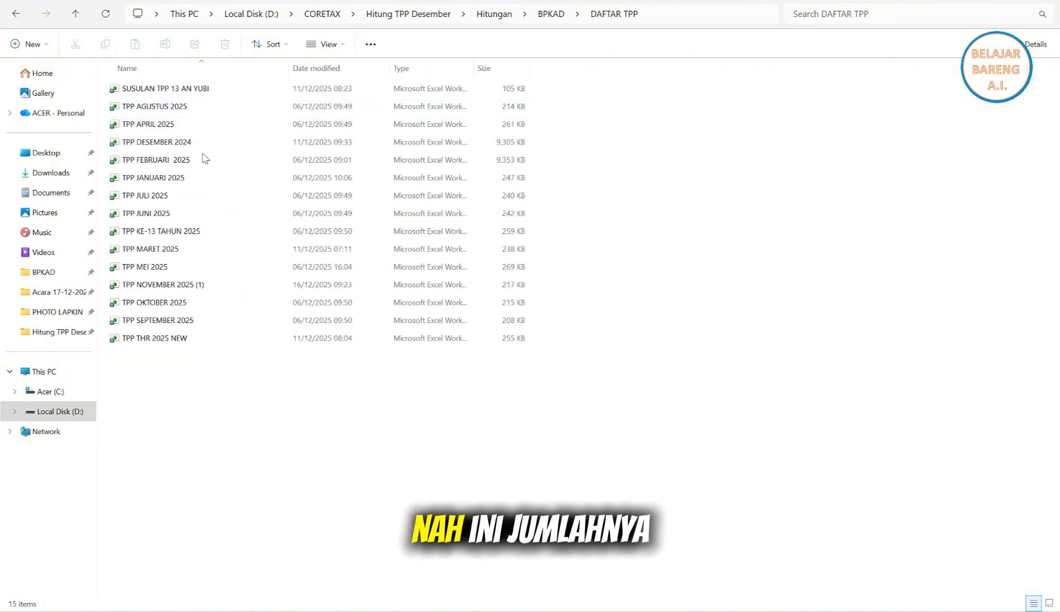
pyautogui.click(194, 285)
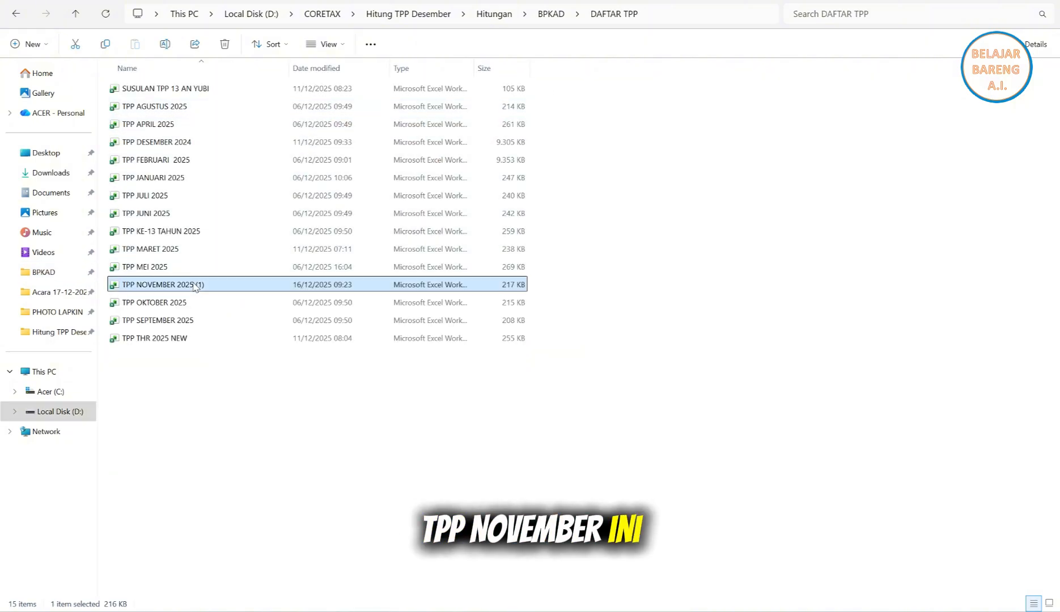
pyautogui.doubleClick(195, 285)
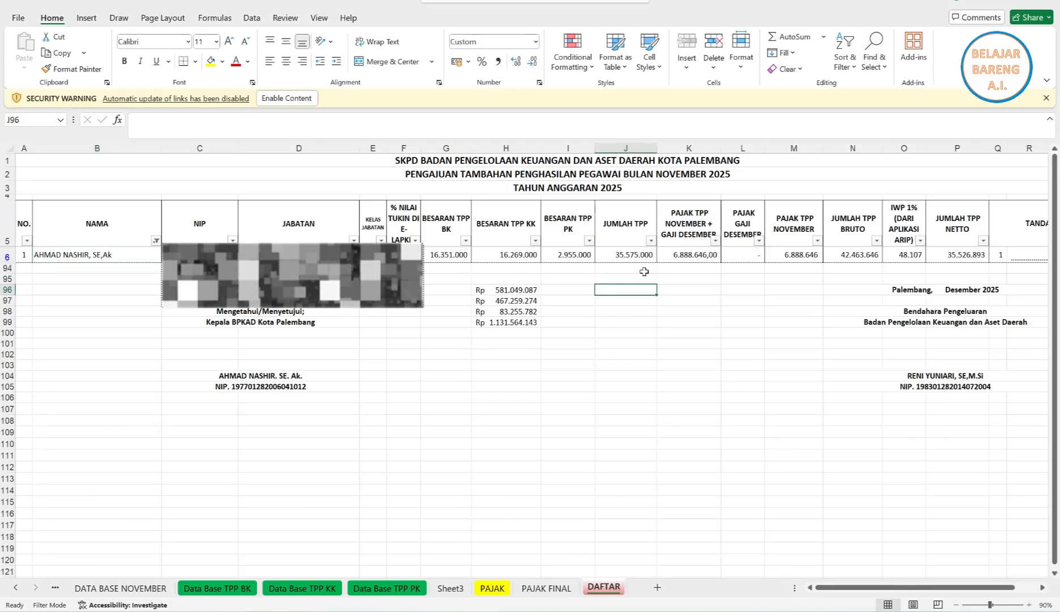
# Copy the JUMLAH TPP amount in J6 and paste it as a value into the TPP deposit penghasilan cell G4 of Rekap Penghasilan Pegawai
pyautogui.click(627, 256)
pyautogui.rightClick(627, 256)
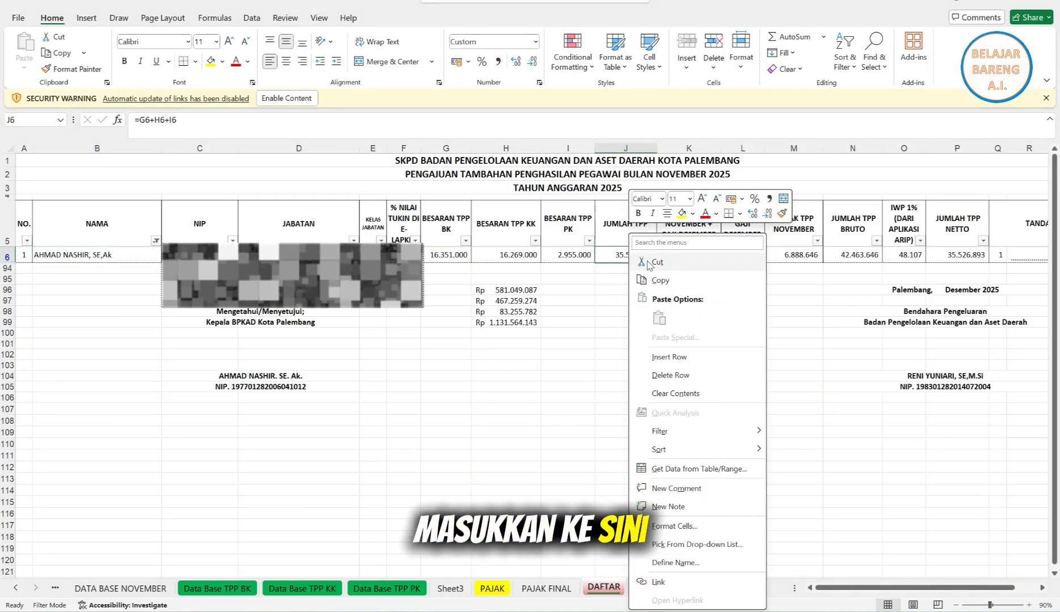
pyautogui.click(650, 263)
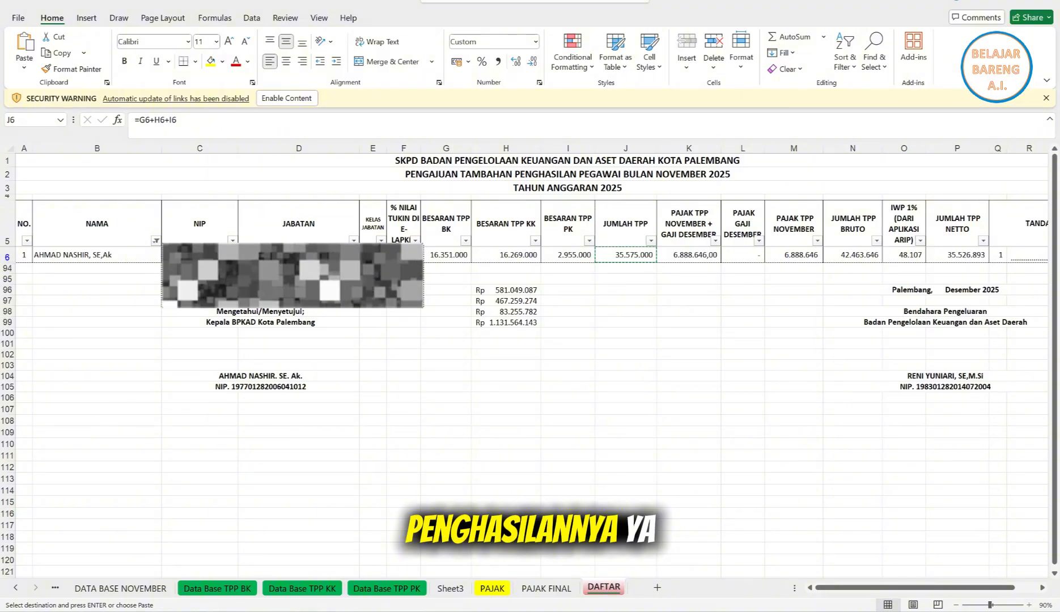
pyautogui.moveTo(734, 575)
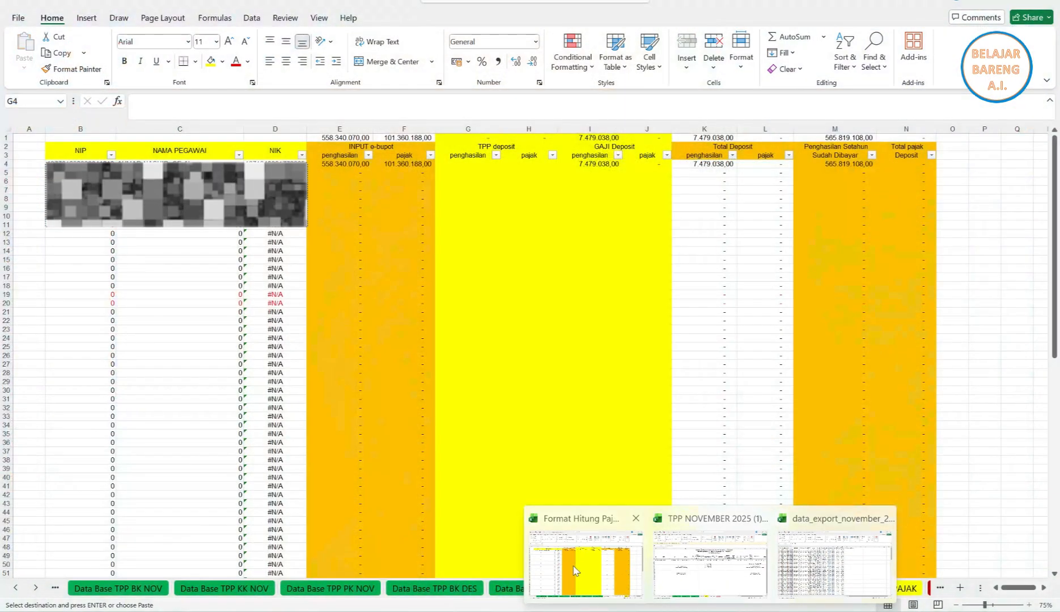
pyautogui.click(586, 564)
pyautogui.rightClick(468, 163)
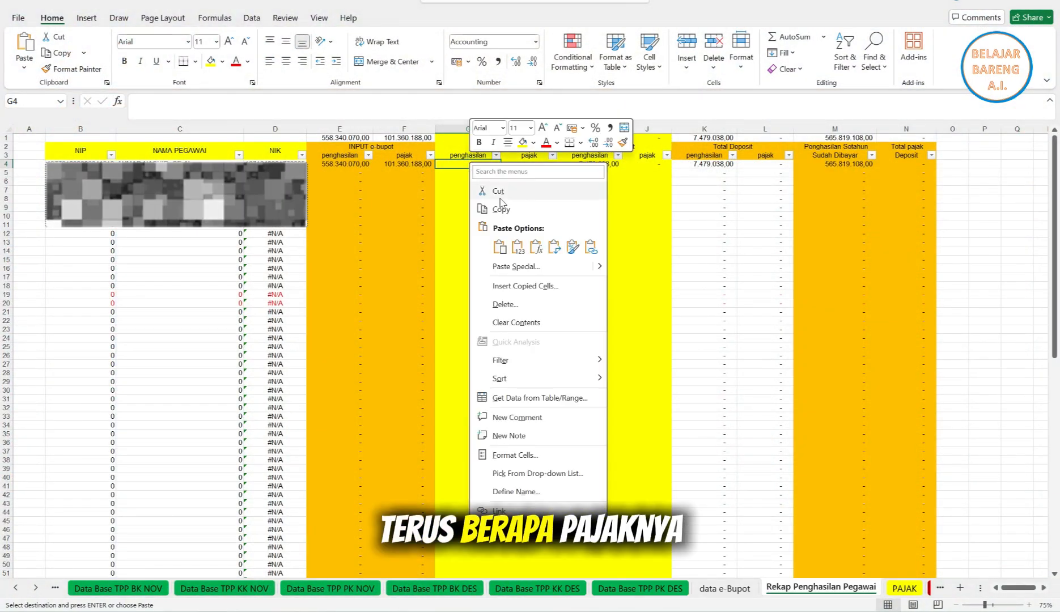
pyautogui.click(517, 247)
# Copy the PAJAK TPP NOVEMBER amount in M6 of the November workbook and paste it as a value into the TPP deposit pajak cell H4
pyautogui.moveTo(708, 607)
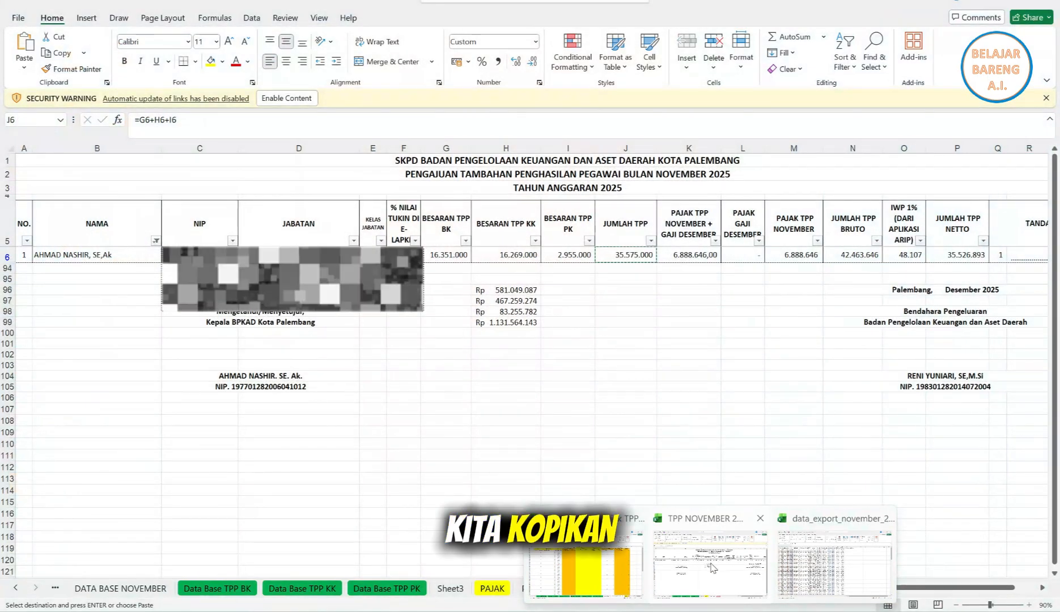
pyautogui.click(715, 564)
pyautogui.click(795, 254)
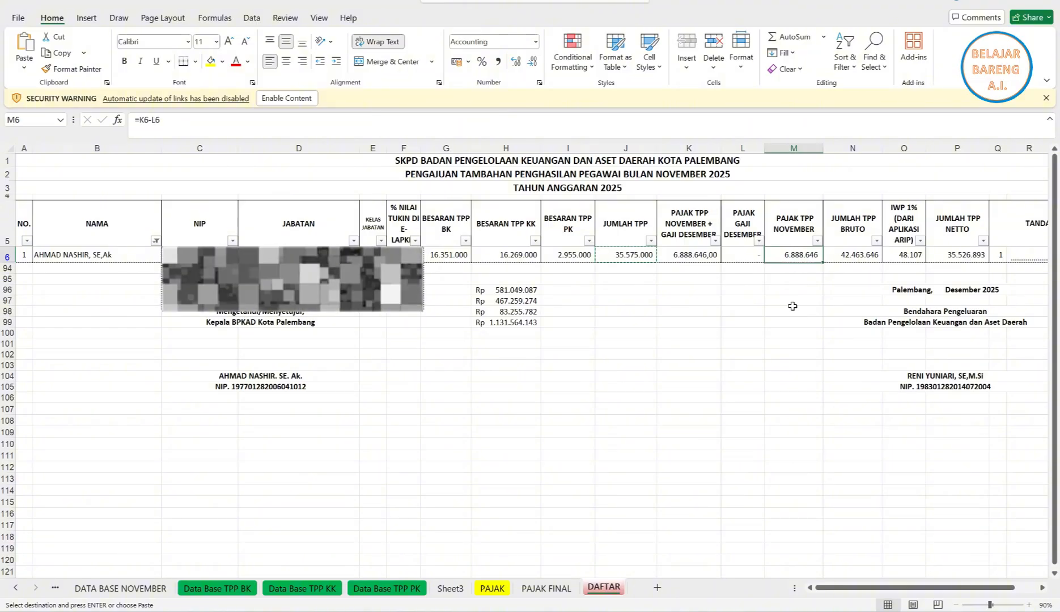
pyautogui.rightClick(794, 253)
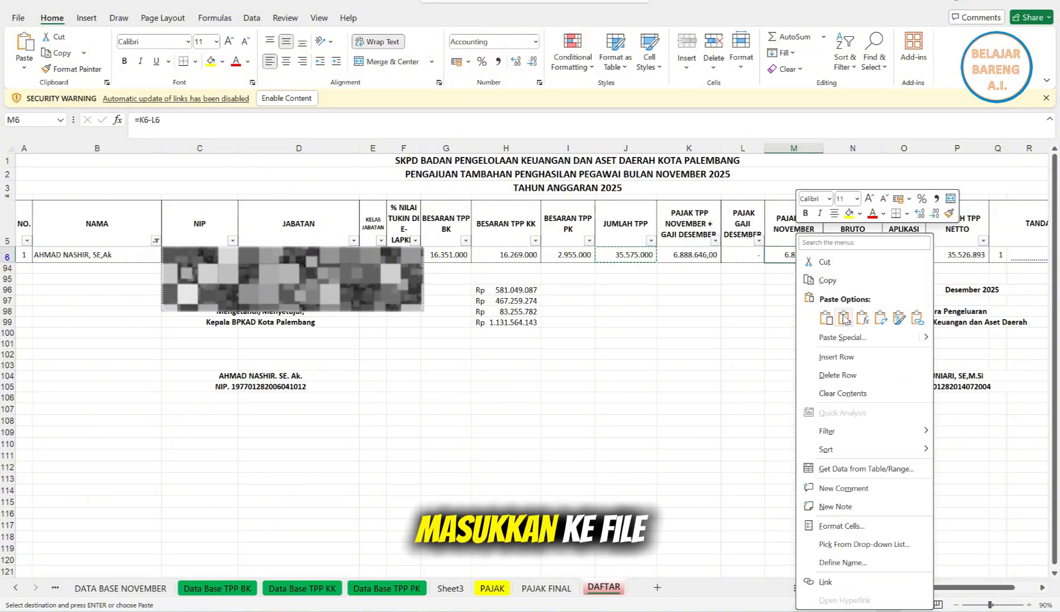
pyautogui.click(825, 280)
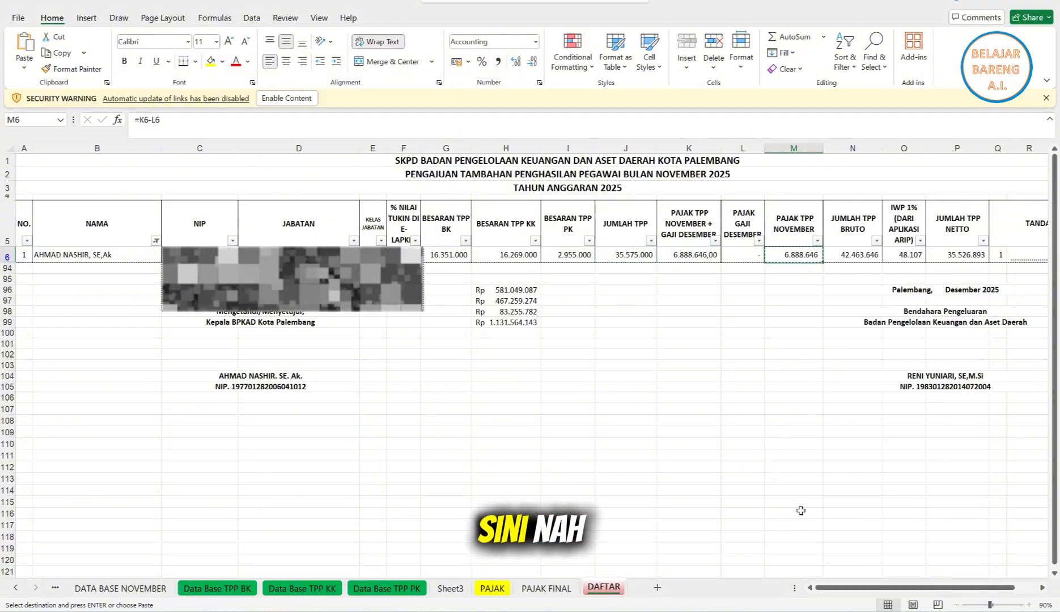
pyautogui.moveTo(690, 603)
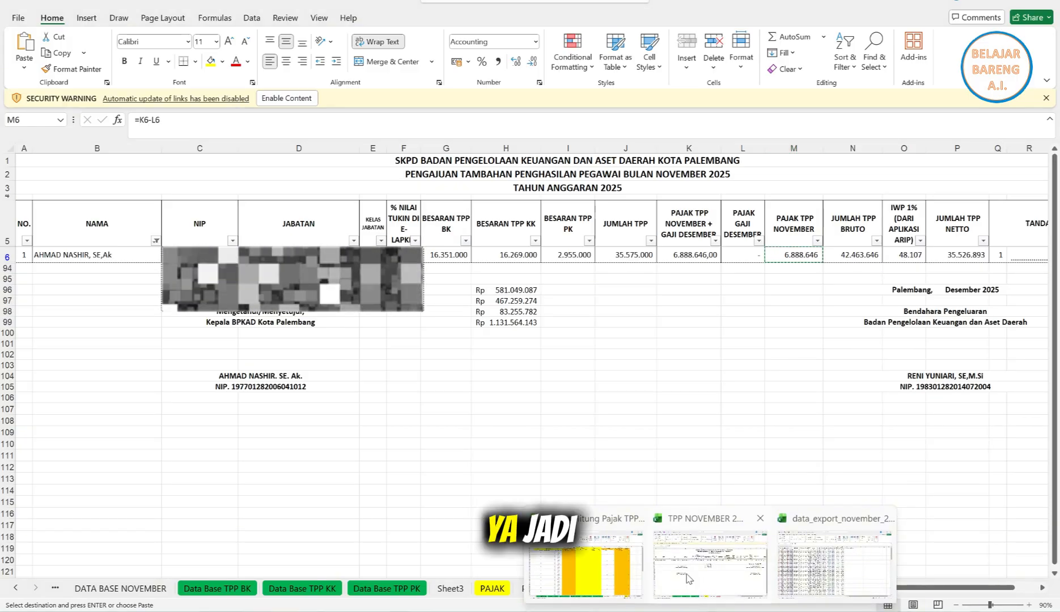
pyautogui.click(586, 563)
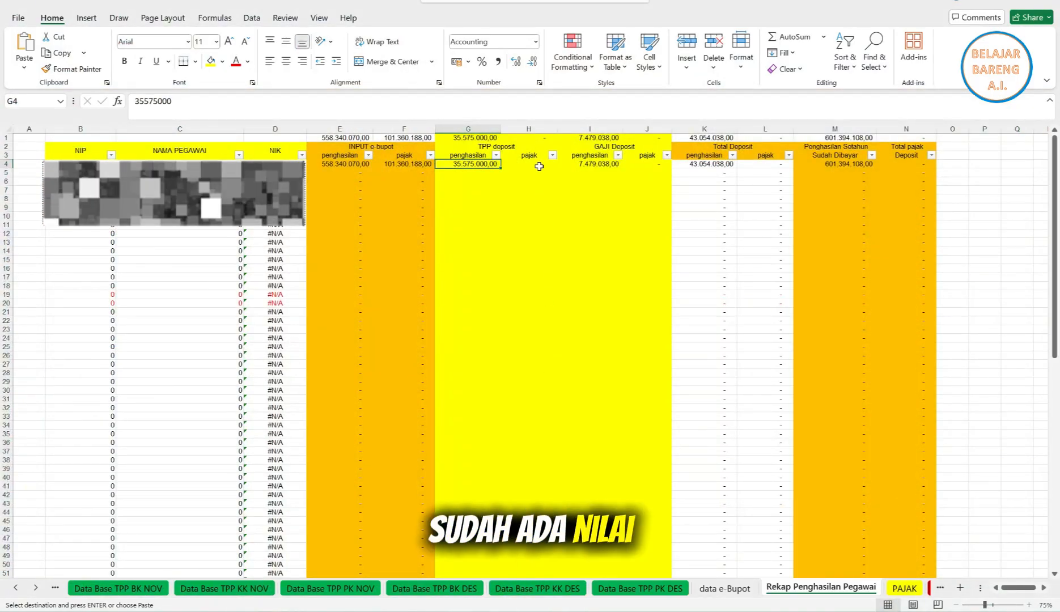
pyautogui.rightClick(539, 166)
pyautogui.click(587, 247)
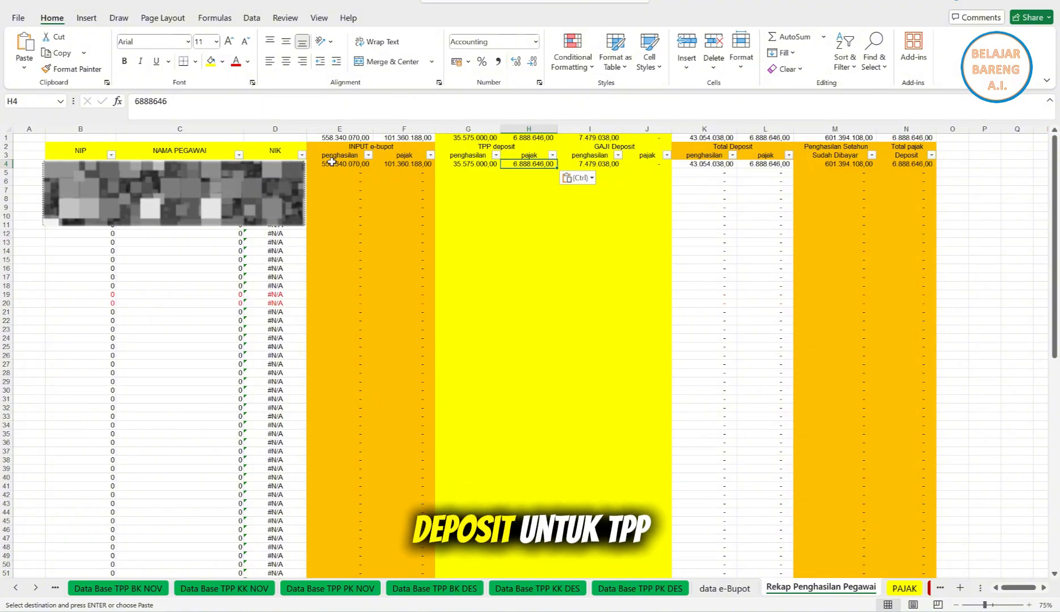
# Review row 4's e-Bupot, TPP deposit and GAJI Deposit amounts, and inspect the Total Deposit formulas in K4 and L4
pyautogui.moveTo(339, 162); pyautogui.dragTo(396, 163)
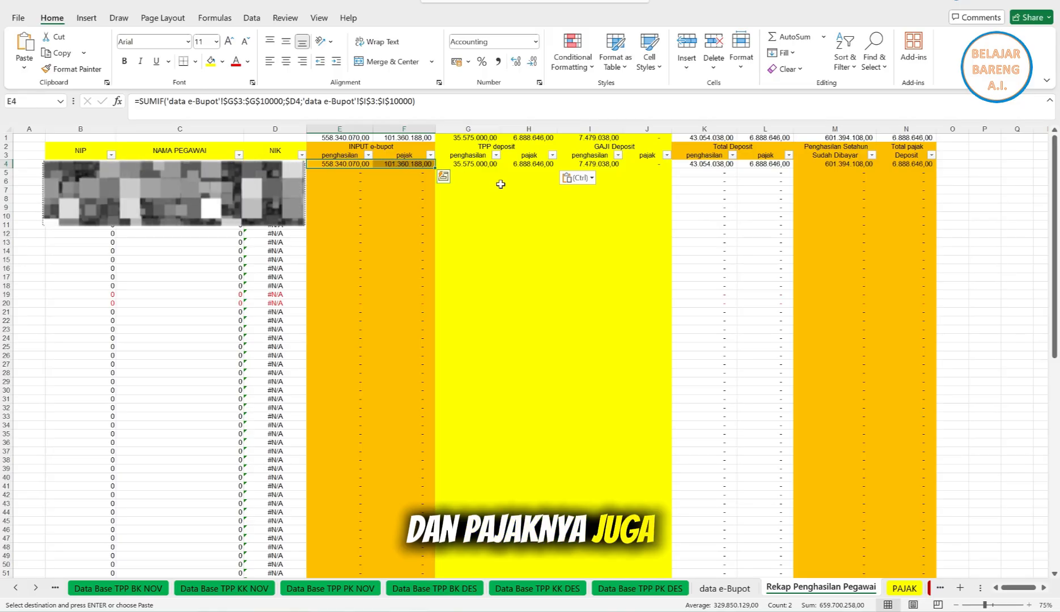
pyautogui.click(472, 164)
pyautogui.moveTo(473, 165); pyautogui.dragTo(542, 165)
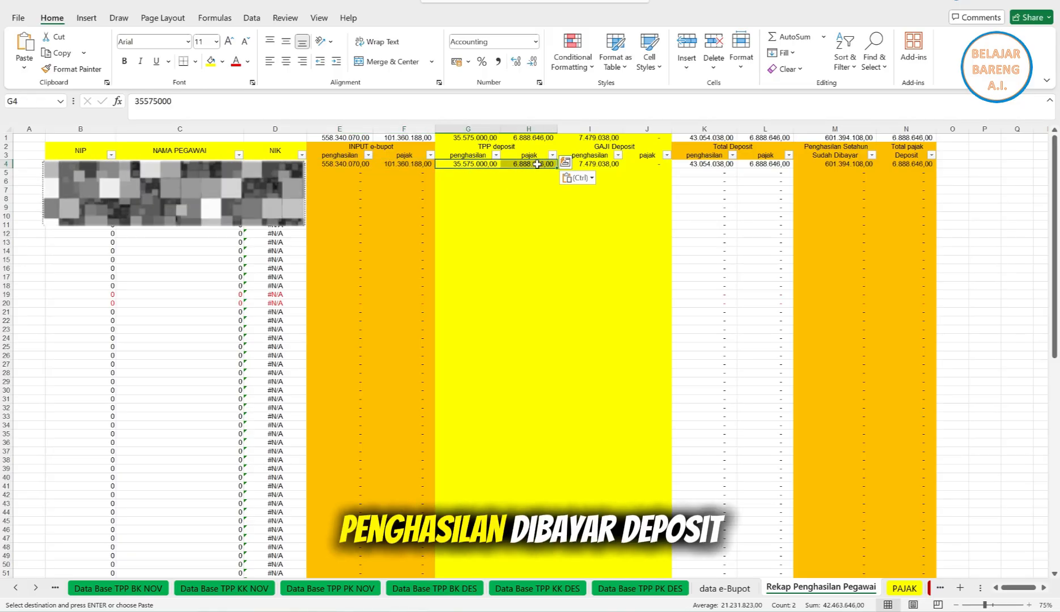
pyautogui.moveTo(606, 163); pyautogui.dragTo(667, 160)
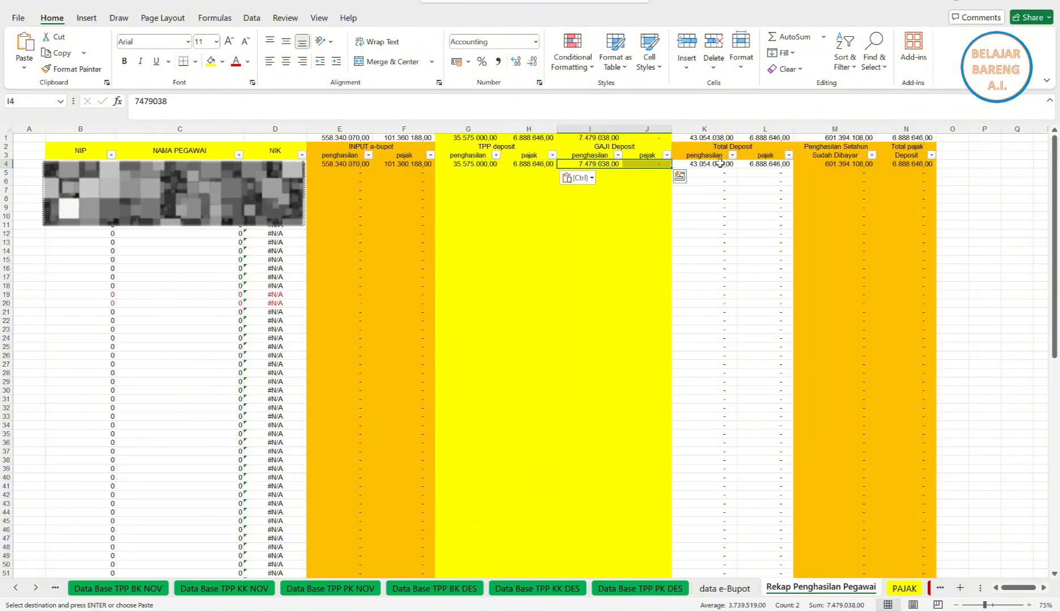
pyautogui.click(720, 163)
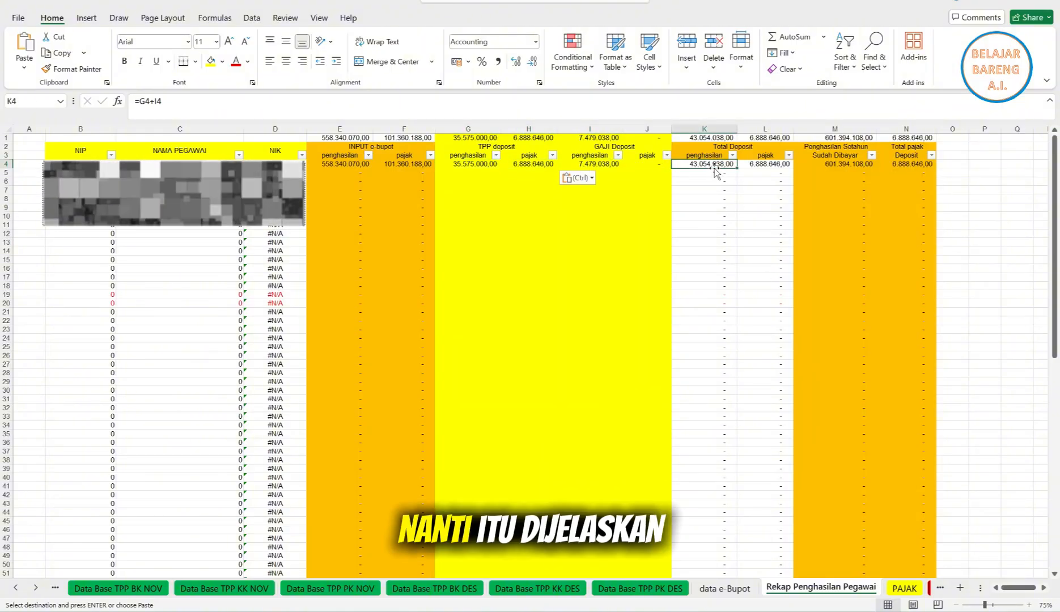
pyautogui.click(772, 162)
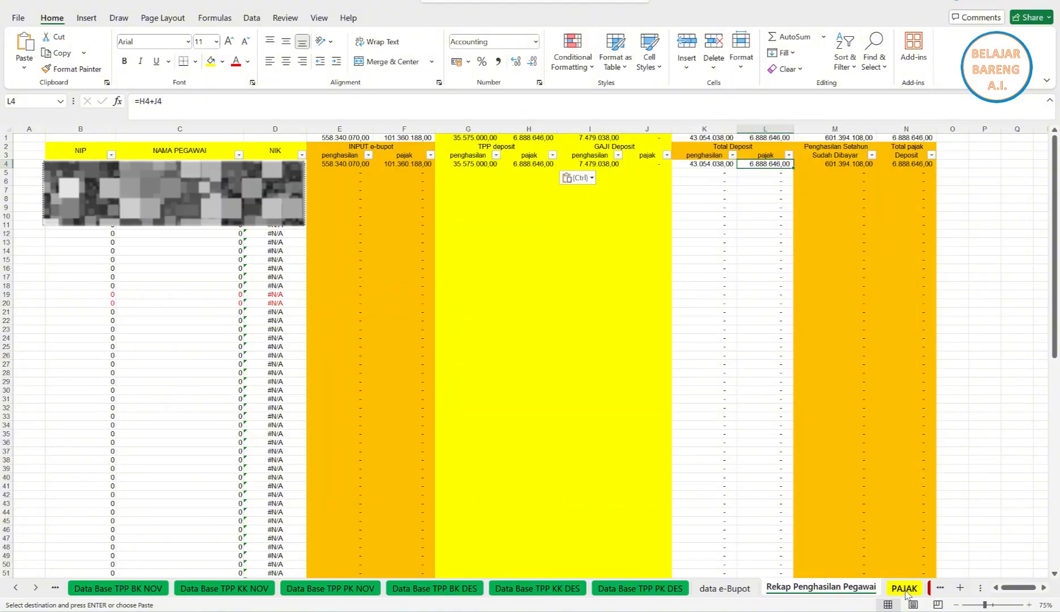
# Examine row 4 of the PAJAK sheet through the annual tax columns, and inspect the Penghasilan Bruto s/d Bulan November formula in AF4
pyautogui.click(907, 591)
pyautogui.click(569, 187)
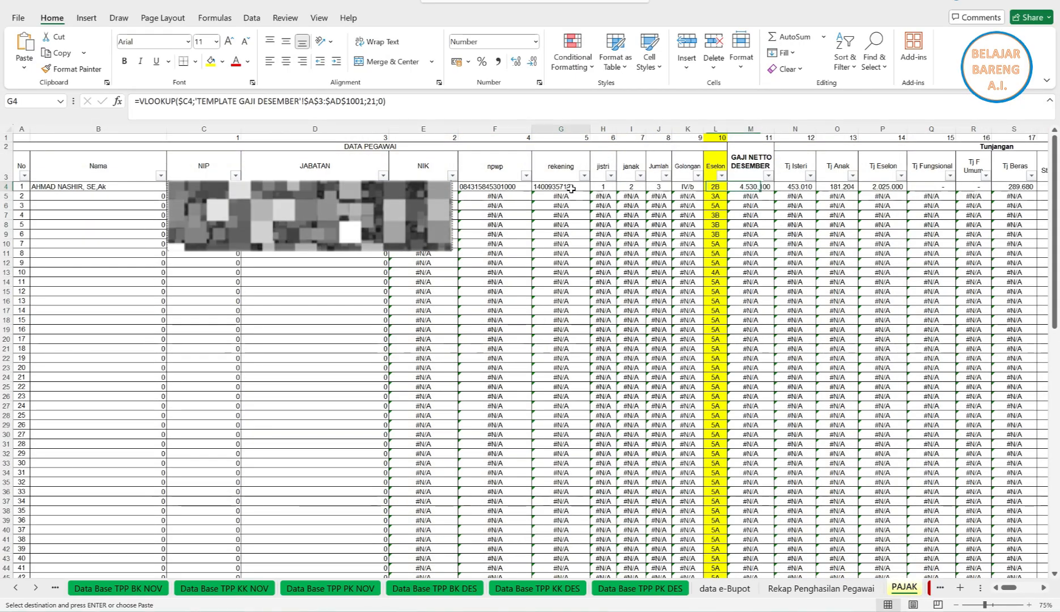
pyautogui.click(1044, 589)
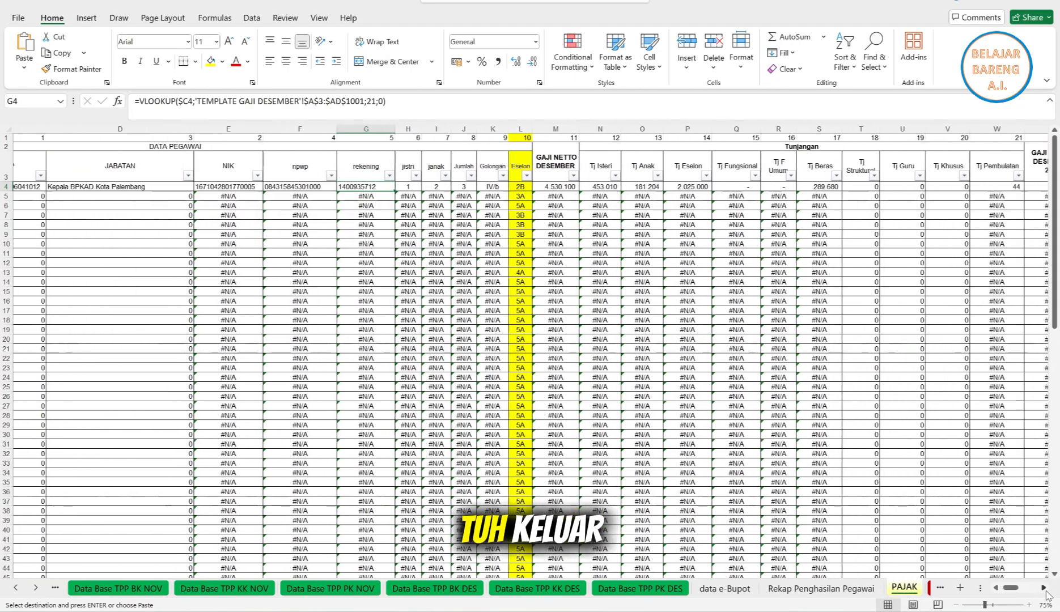
pyautogui.click(1045, 590)
pyautogui.click(1045, 589)
pyautogui.click(1045, 590)
pyautogui.click(1045, 590)
pyautogui.click(1045, 589)
pyautogui.click(1045, 590)
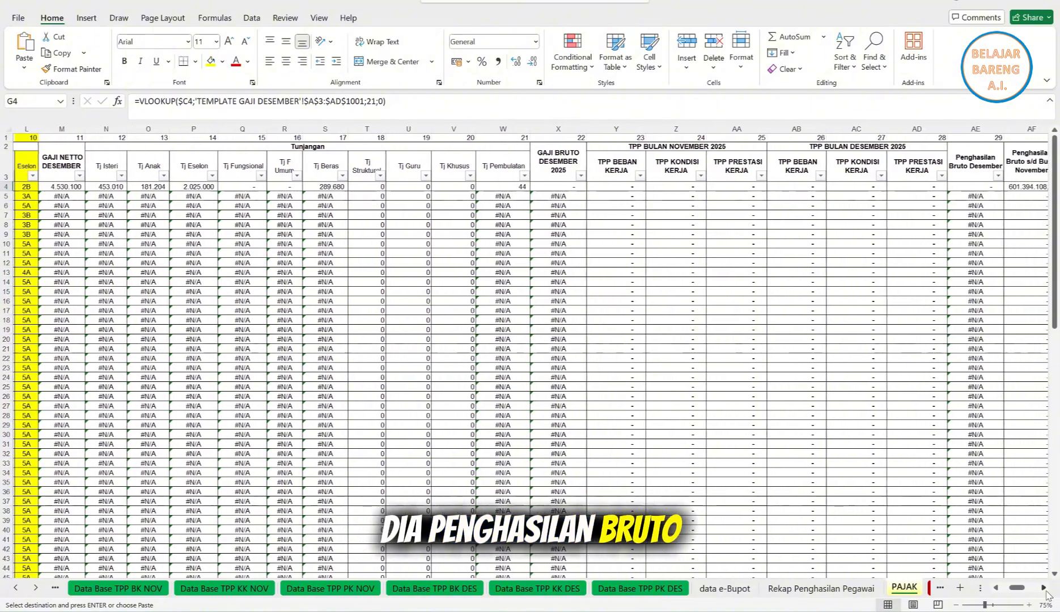
pyautogui.click(1045, 589)
pyautogui.click(1044, 590)
pyautogui.click(1045, 589)
pyautogui.click(1045, 590)
pyautogui.click(1045, 589)
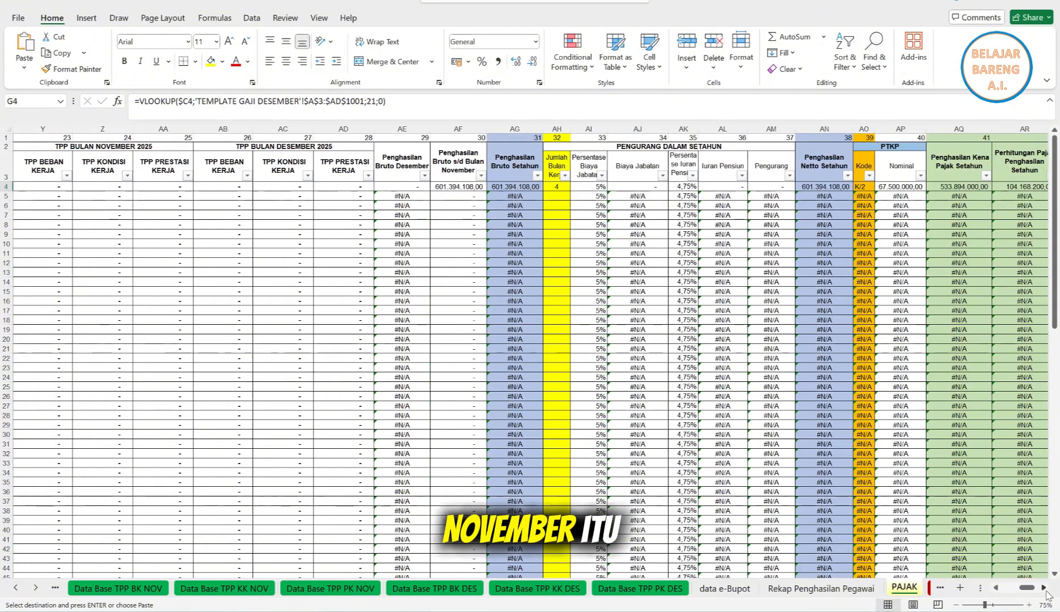
pyautogui.click(1045, 589)
pyautogui.click(1045, 590)
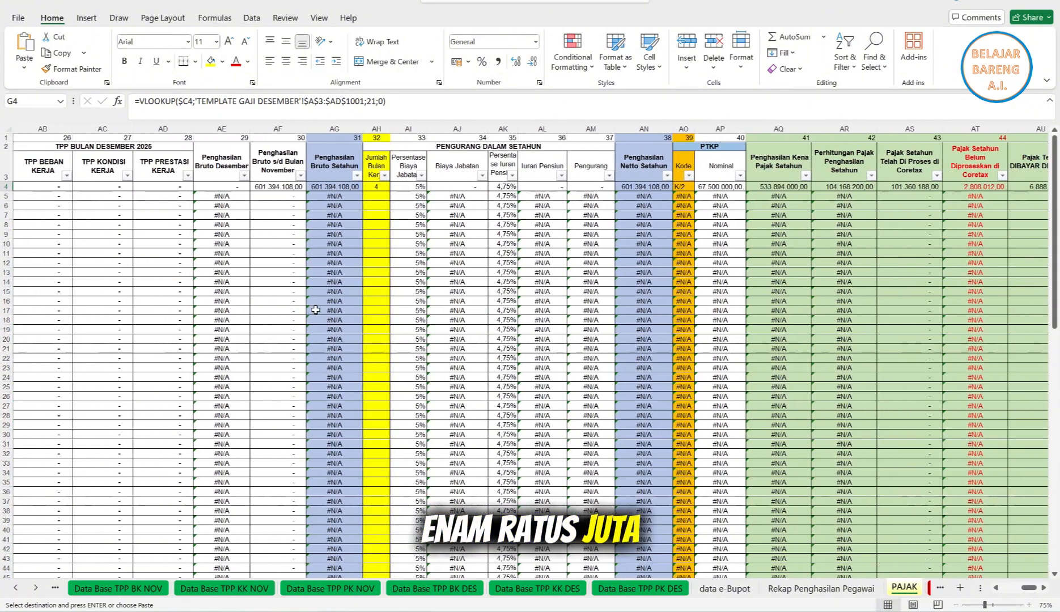
pyautogui.click(277, 187)
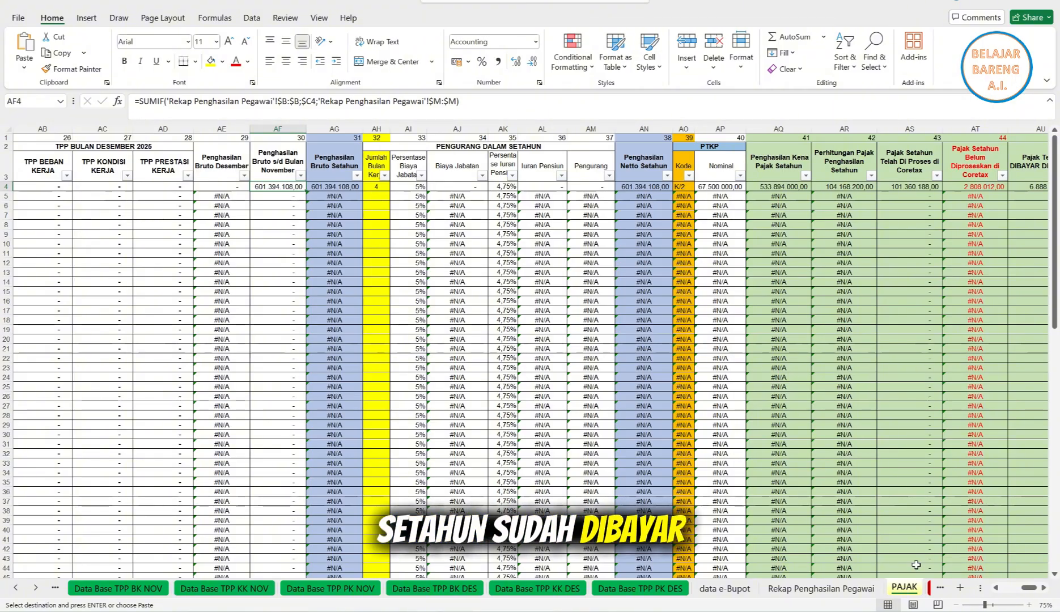
# Inspect the row 4 formulas behind Penghasilan Setahun Sudah Dibayar in Rekap Penghasilan Pegawai, including the e-Bupot income and Total Deposit penghasilan cells
pyautogui.click(844, 588)
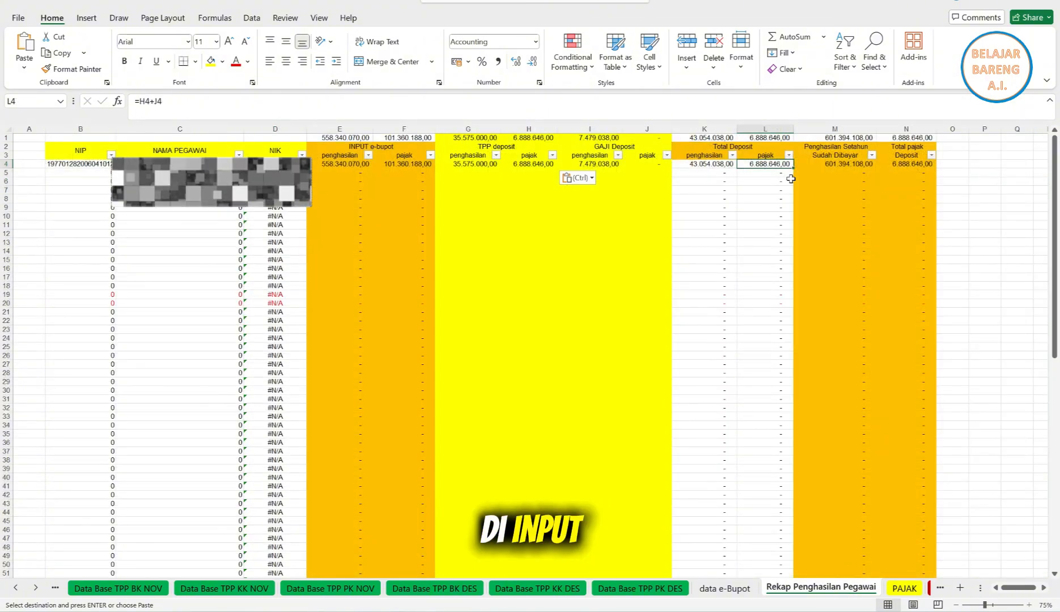
pyautogui.click(817, 166)
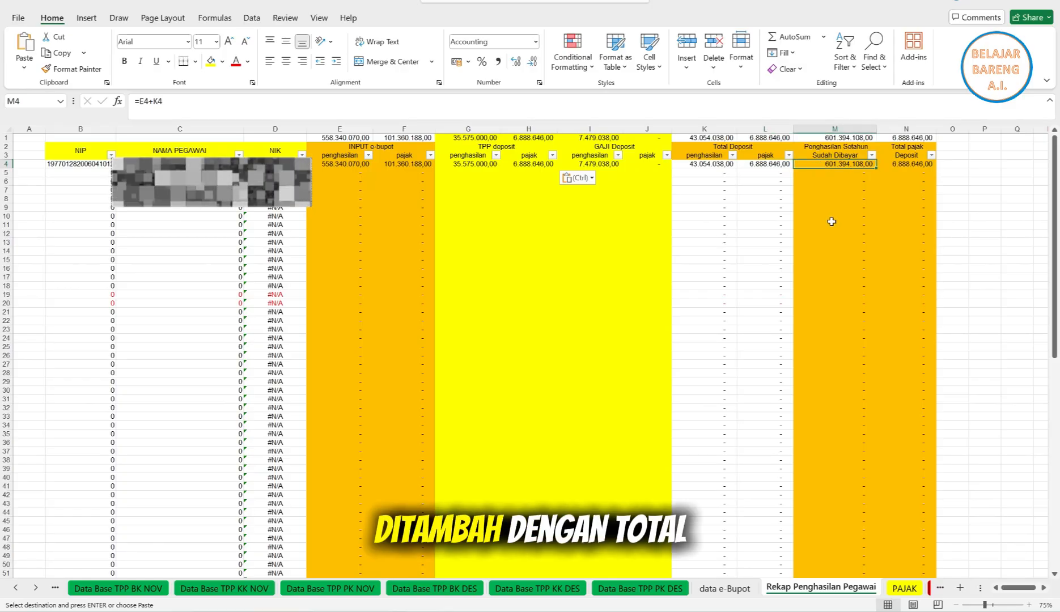
pyautogui.click(350, 165)
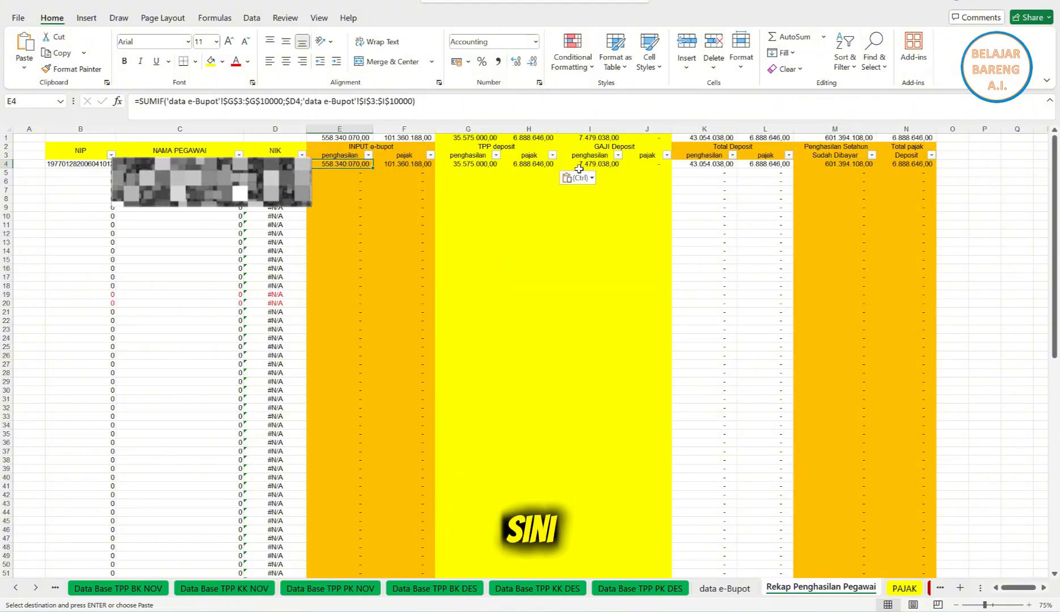
pyautogui.click(699, 165)
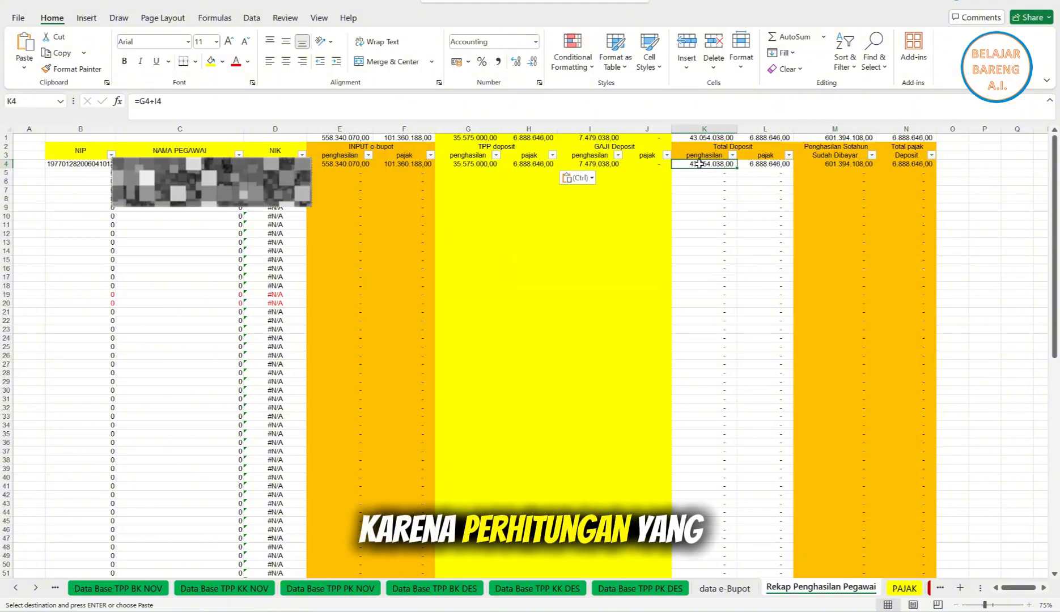
pyautogui.click(851, 165)
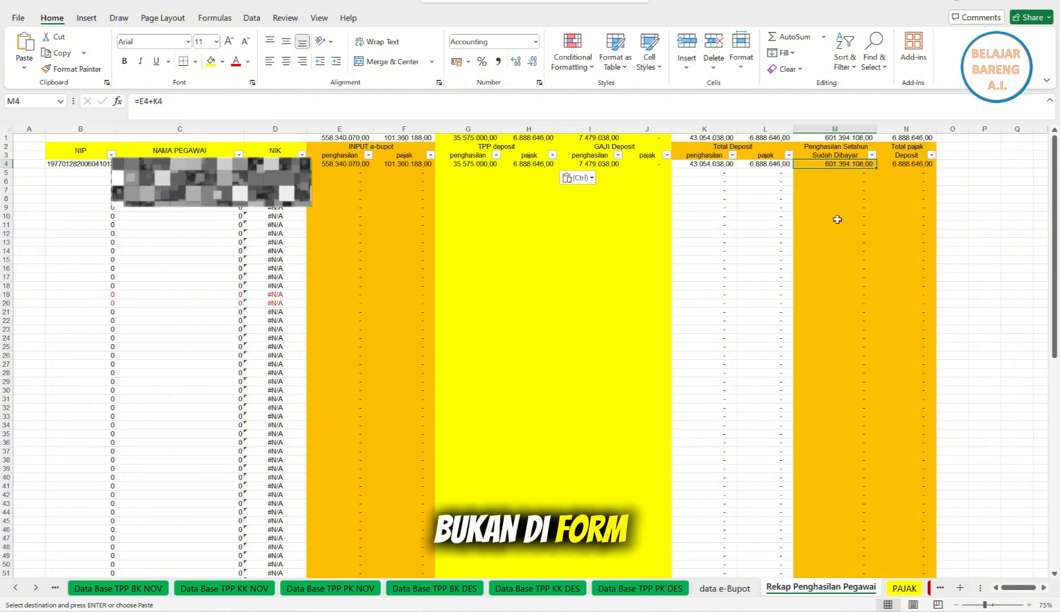
# Inspect the Iuran Pensiun formula in AL4 of PAJAK, and examine the December TPP, gross salary and November TPP columns
pyautogui.click(893, 590)
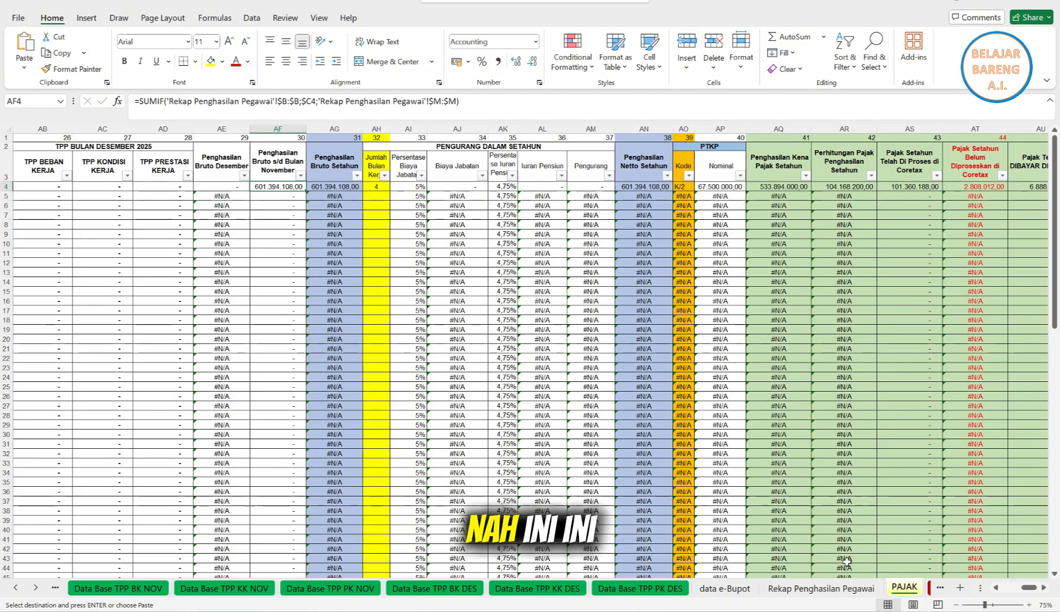
pyautogui.click(548, 190)
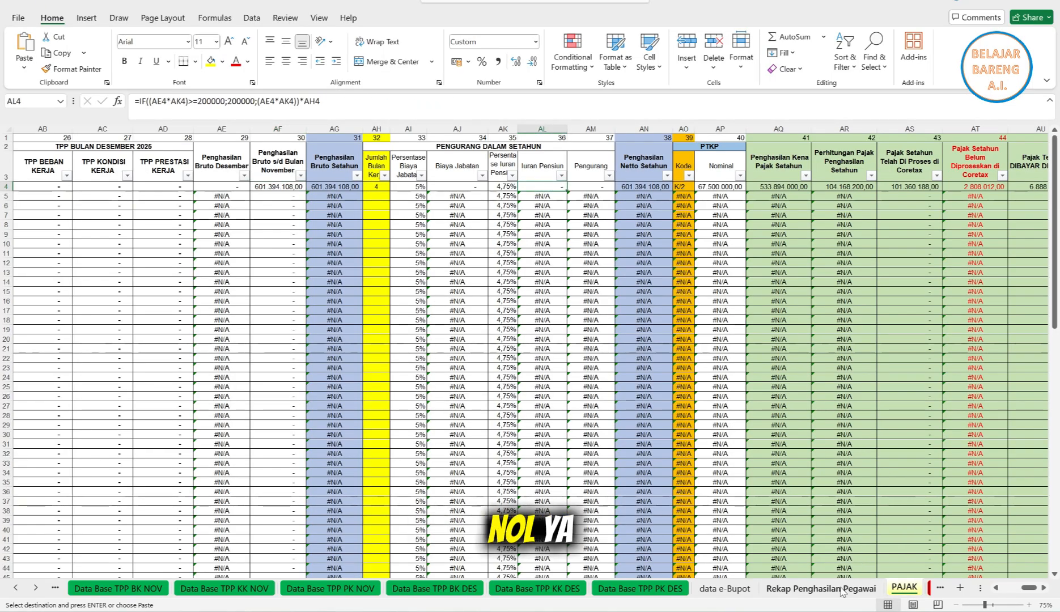
pyautogui.hscroll(-7, 997, 588)
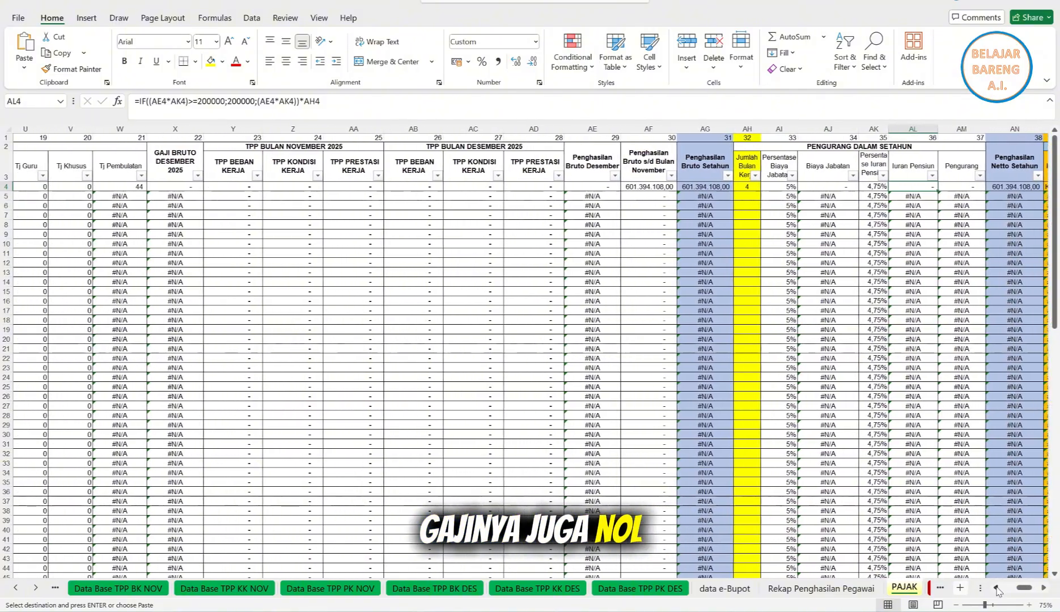
pyautogui.moveTo(424, 133); pyautogui.dragTo(527, 119)
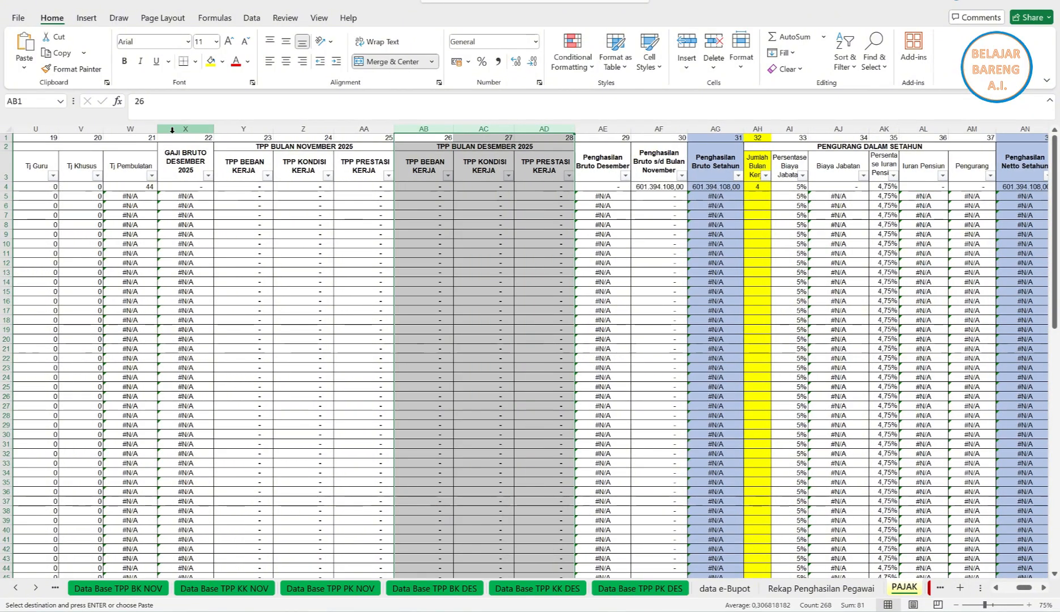
pyautogui.moveTo(172, 130); pyautogui.dragTo(360, 132)
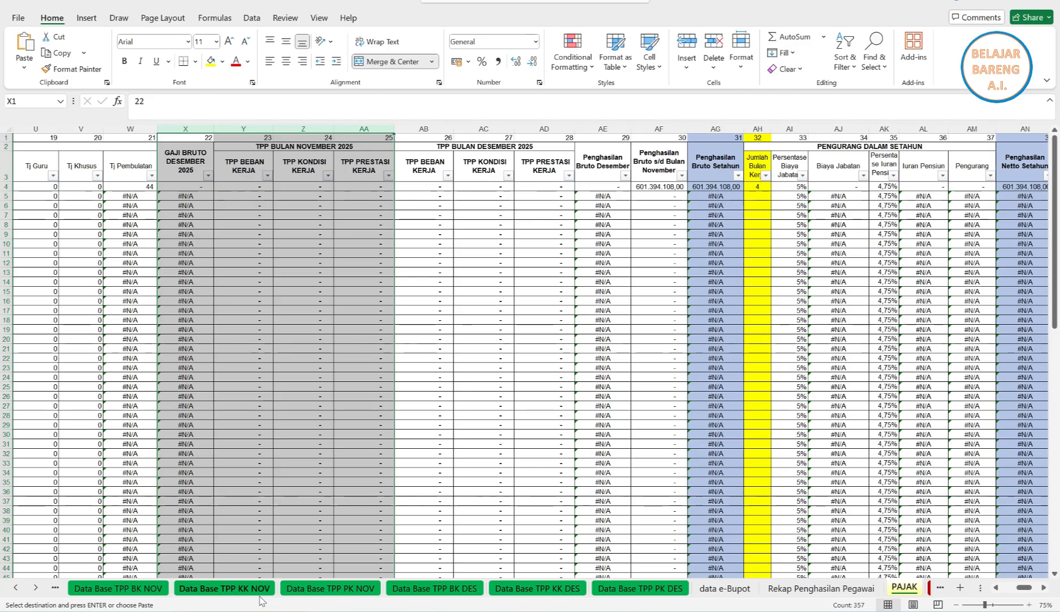
# Copy the 16.351.000 NILAI TPP from F5 of the November workbook's Data Base TPP BK and paste it as a value into F5 of Data Base TPP BK DES
pyautogui.click(426, 593)
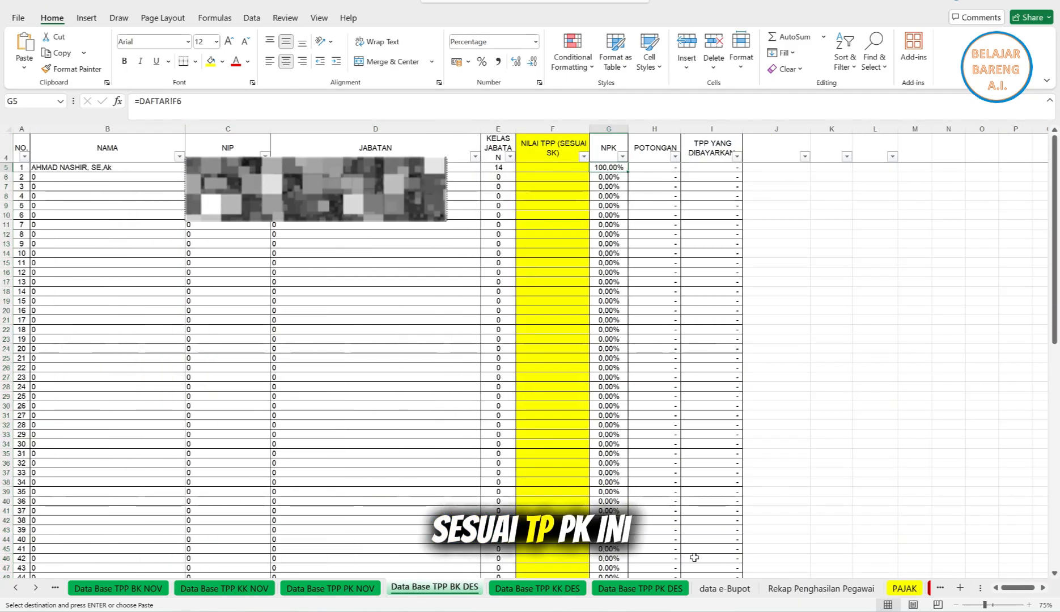
pyautogui.moveTo(710, 611)
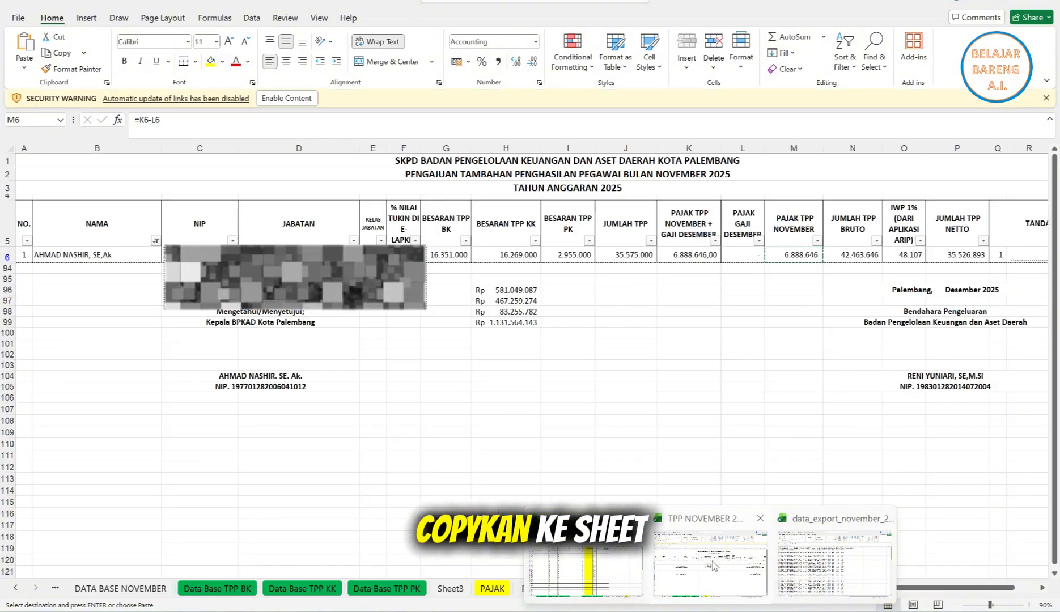
pyautogui.click(713, 558)
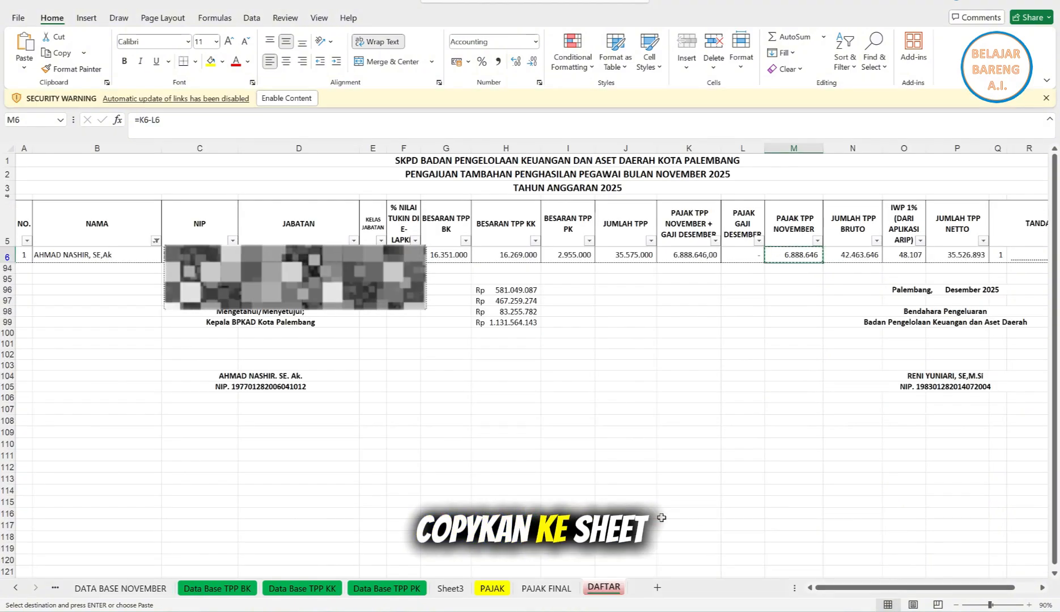
pyautogui.click(218, 588)
pyautogui.click(429, 211)
pyautogui.rightClick(429, 211)
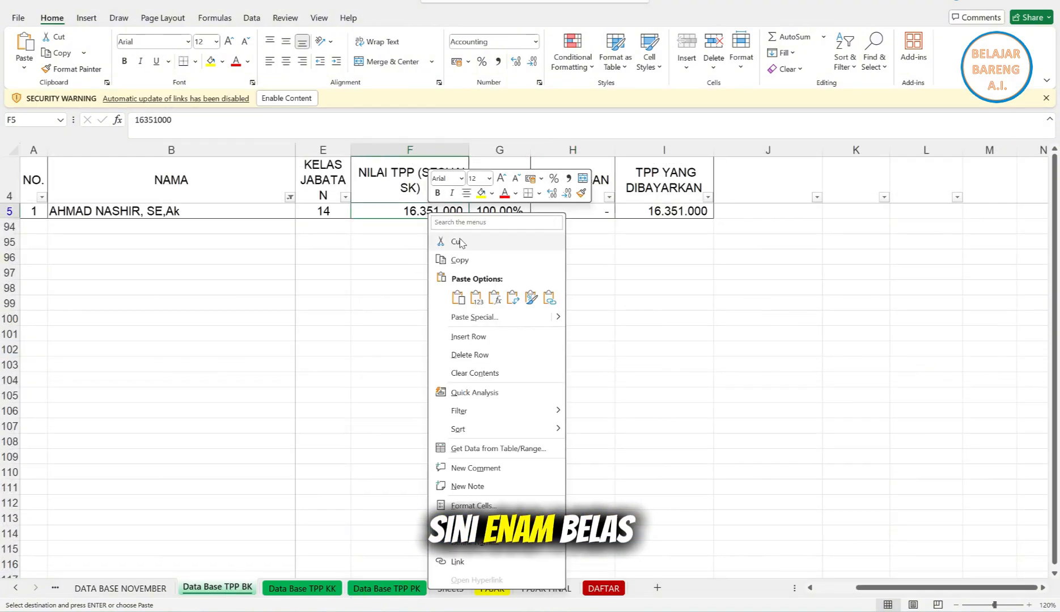
pyautogui.click(459, 260)
pyautogui.moveTo(707, 610)
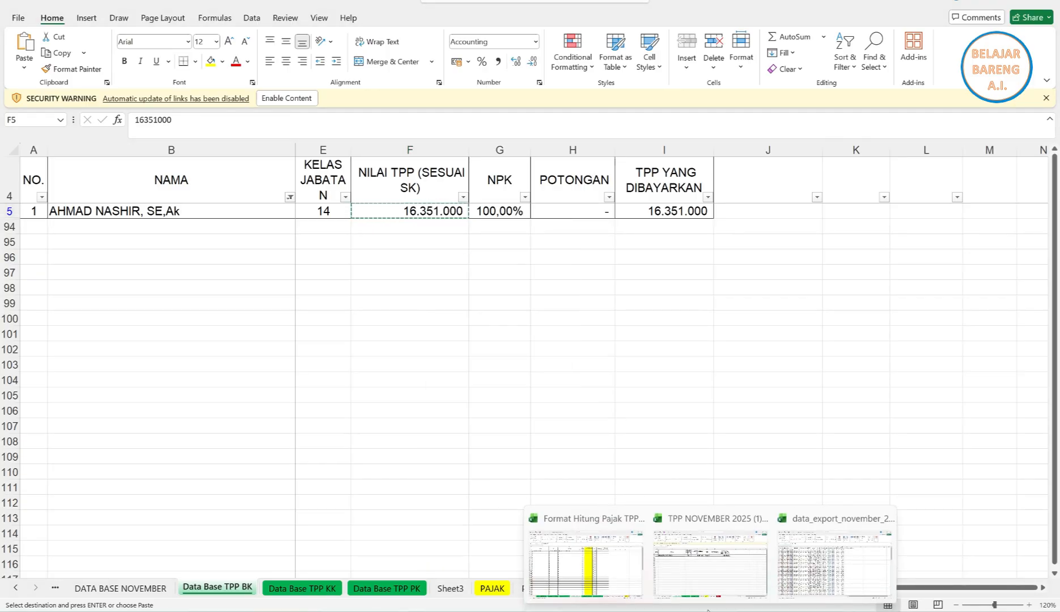
pyautogui.click(702, 582)
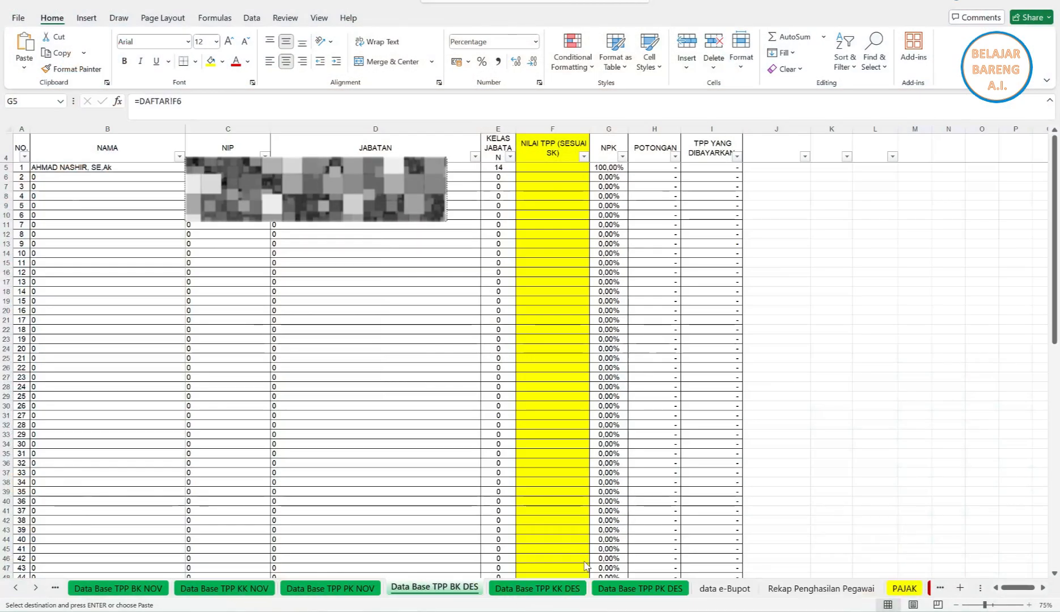
pyautogui.rightClick(543, 168)
pyautogui.click(595, 254)
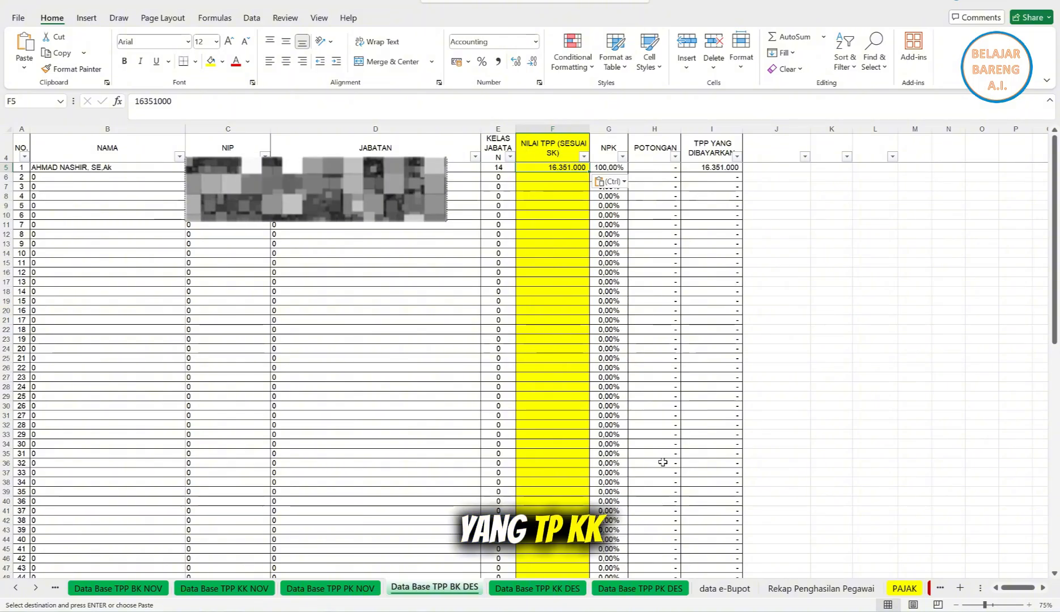
# Copy the 16.269.000 NILAI TPP from F5 of the November workbook's Data Base TPP KK and paste it as a value into F5 of Data Base TPP KK DES
pyautogui.moveTo(709, 610)
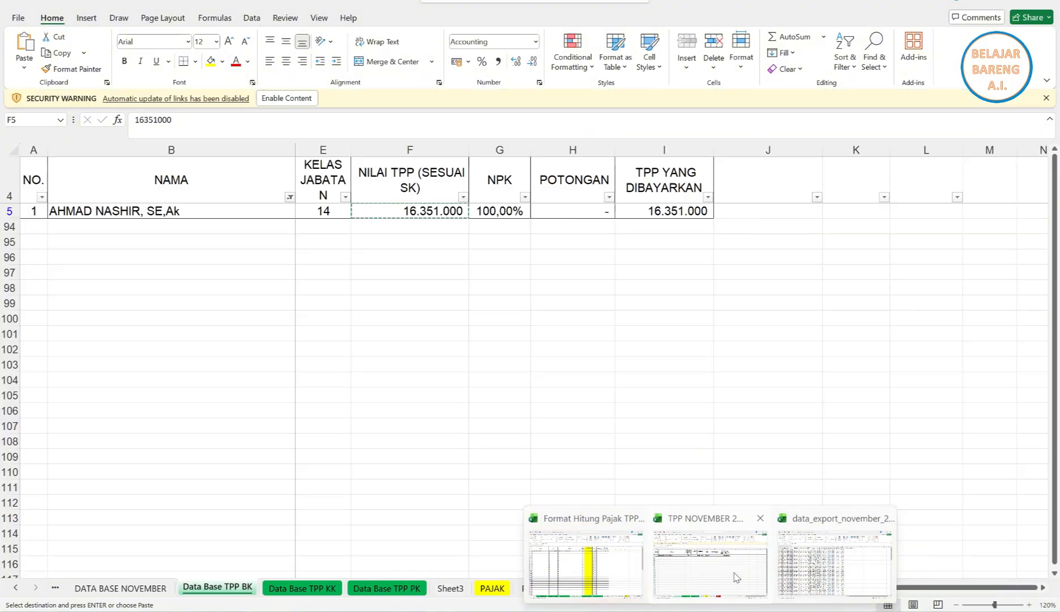
pyautogui.click(310, 593)
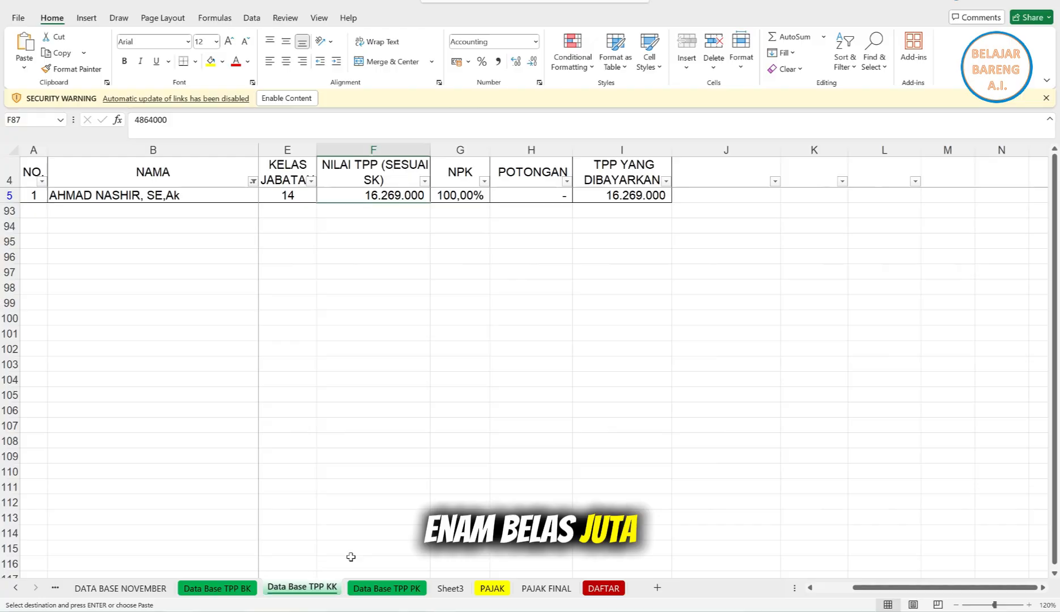
pyautogui.rightClick(397, 198)
pyautogui.click(426, 245)
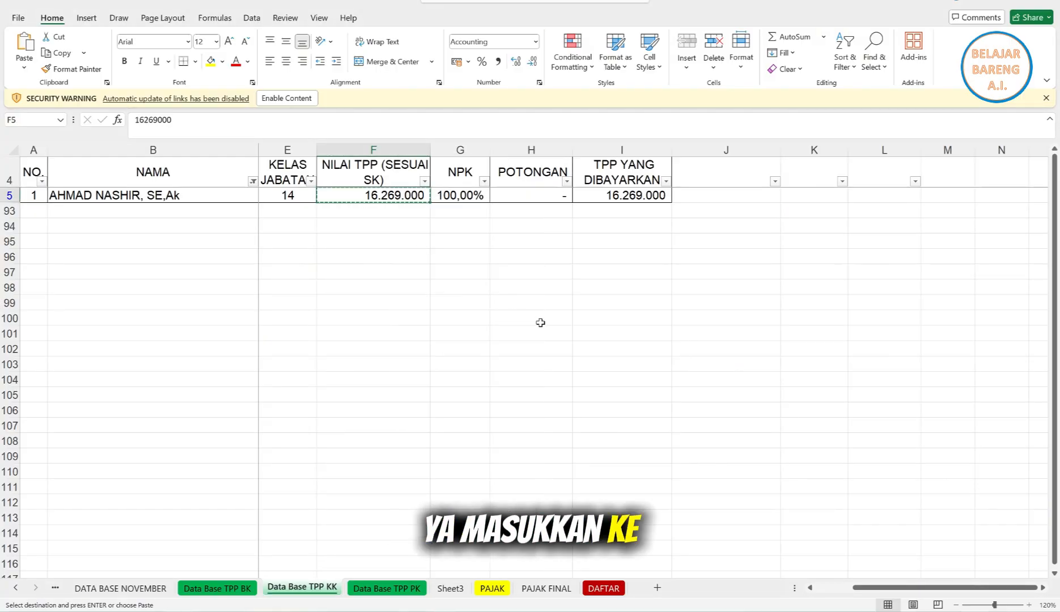
pyautogui.moveTo(686, 603)
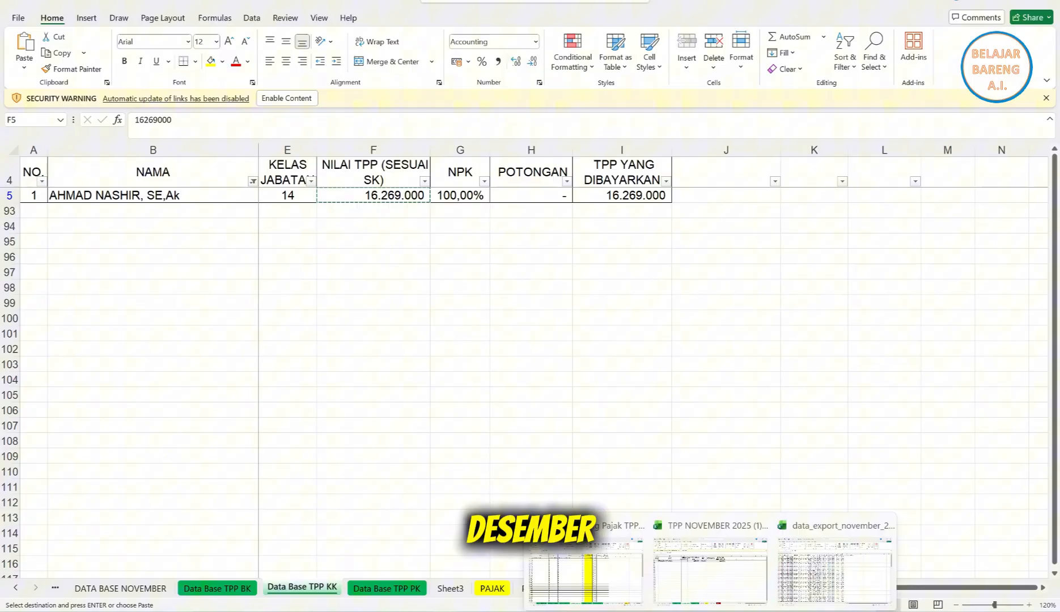
pyautogui.click(653, 584)
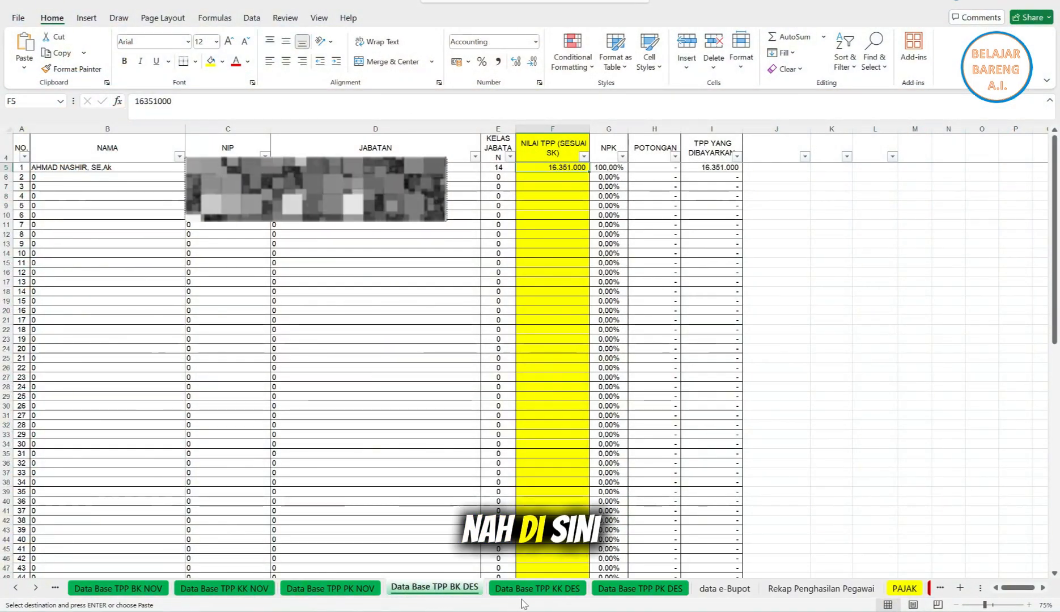
pyautogui.click(537, 588)
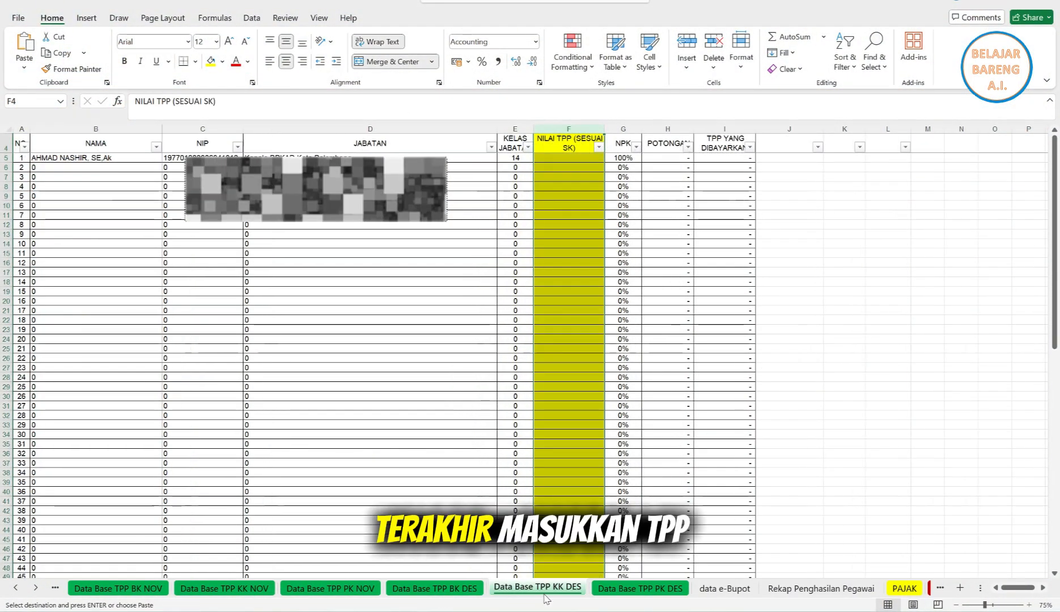
pyautogui.click(569, 167)
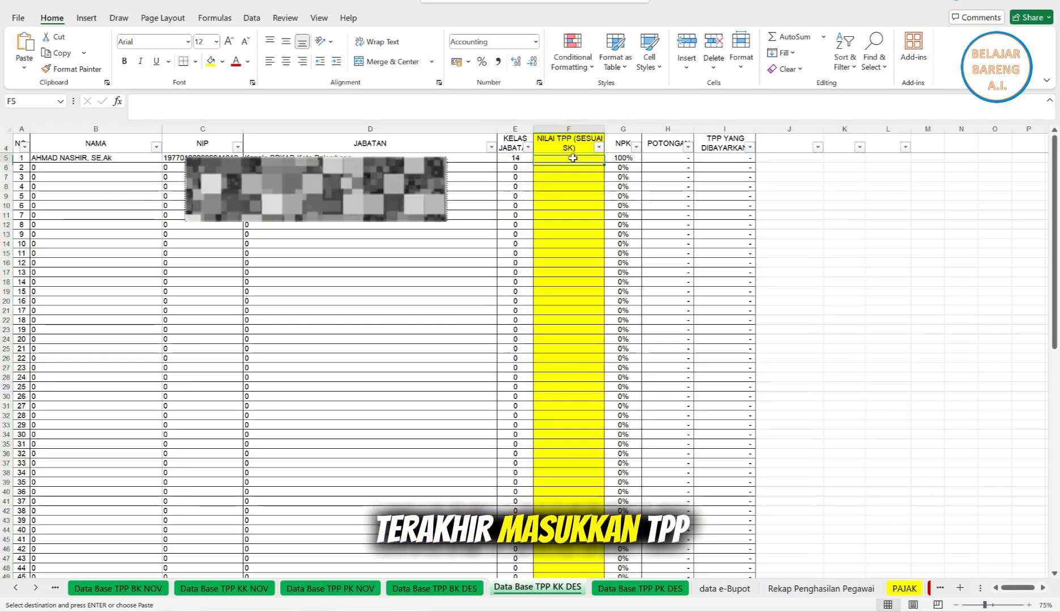
pyautogui.rightClick(572, 158)
pyautogui.click(618, 239)
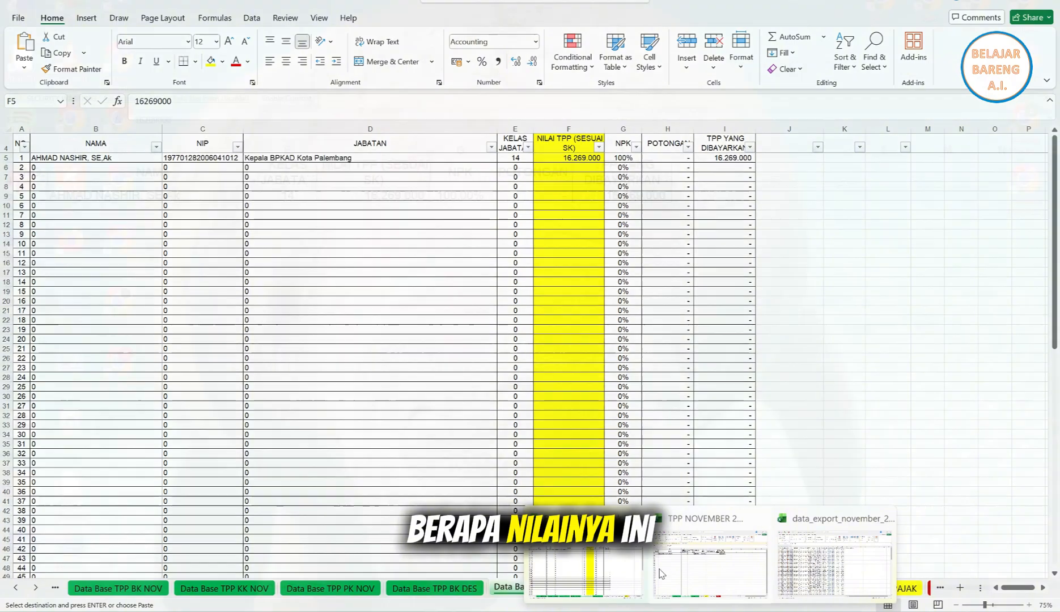
# Copy the 2.955.000 NILAI TPP from F5 of the November workbook's Data Base TPP PK and paste it as a value into F5 of Data Base TPP PK DES
pyautogui.click(703, 563)
pyautogui.click(394, 591)
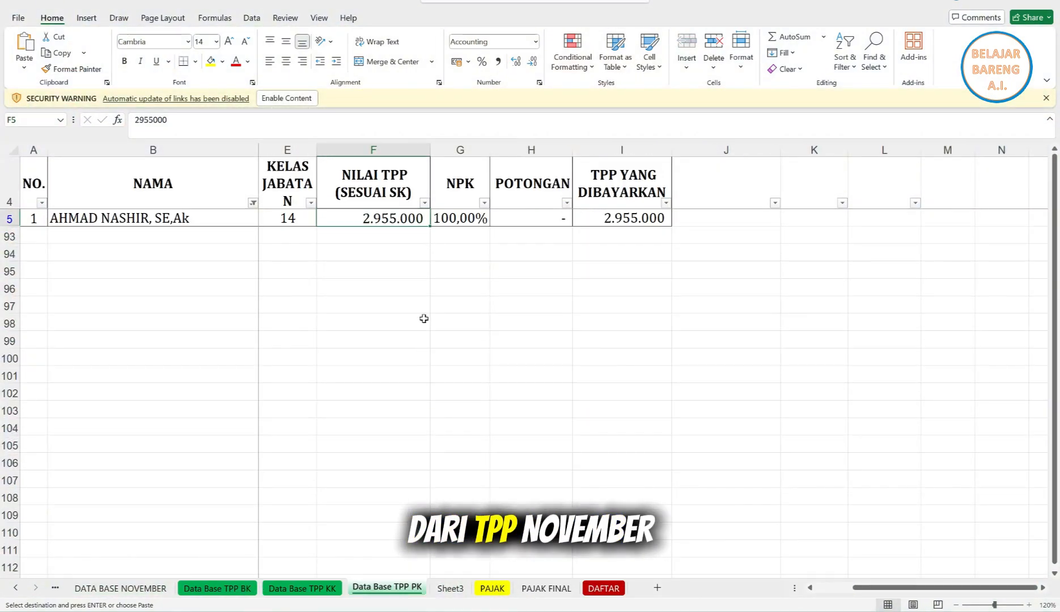
pyautogui.rightClick(409, 228)
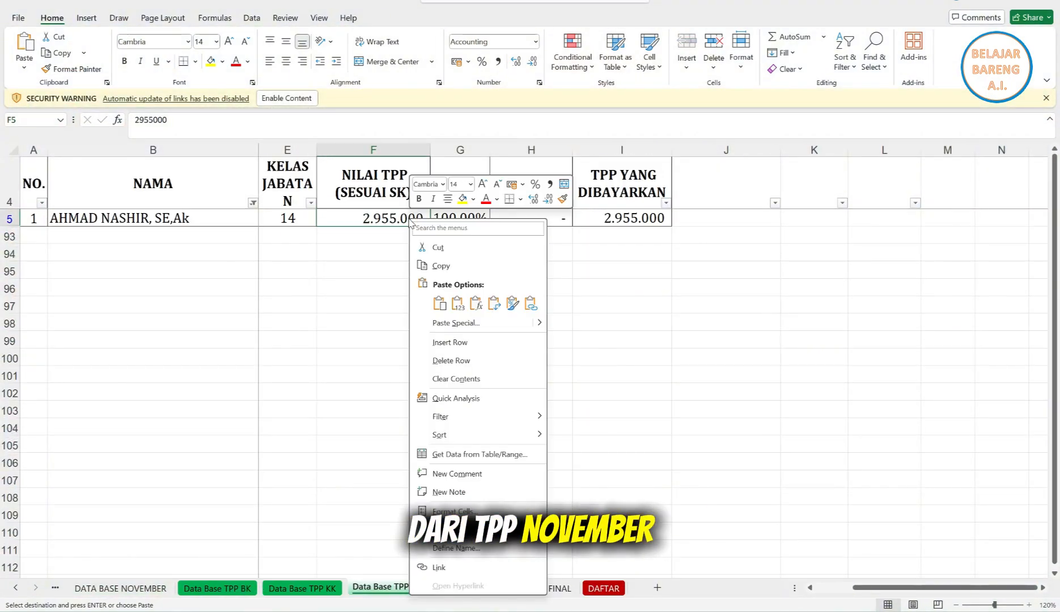
pyautogui.click(444, 267)
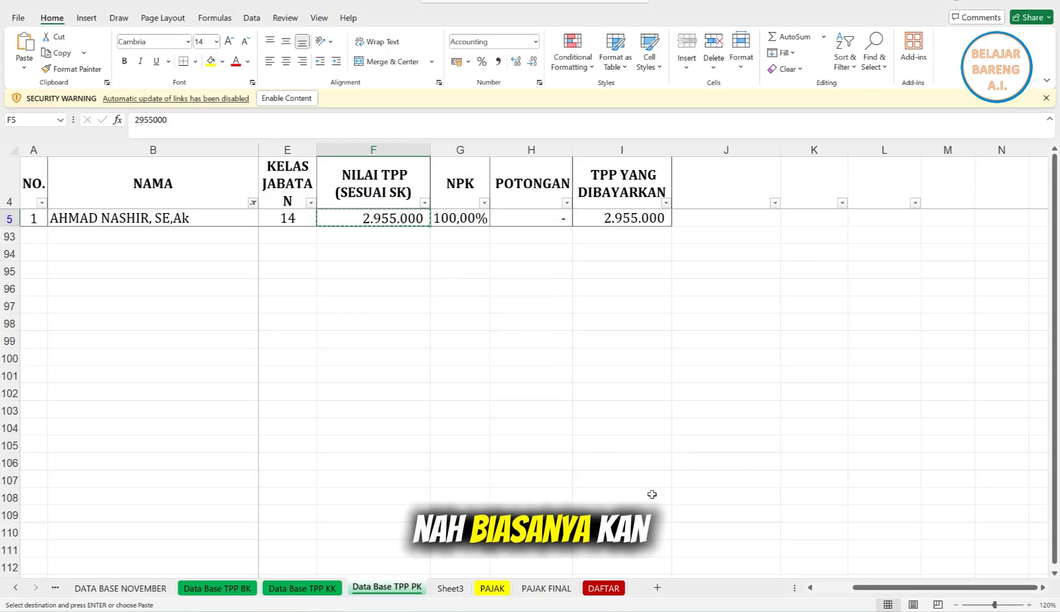
pyautogui.moveTo(708, 611)
pyautogui.click(626, 581)
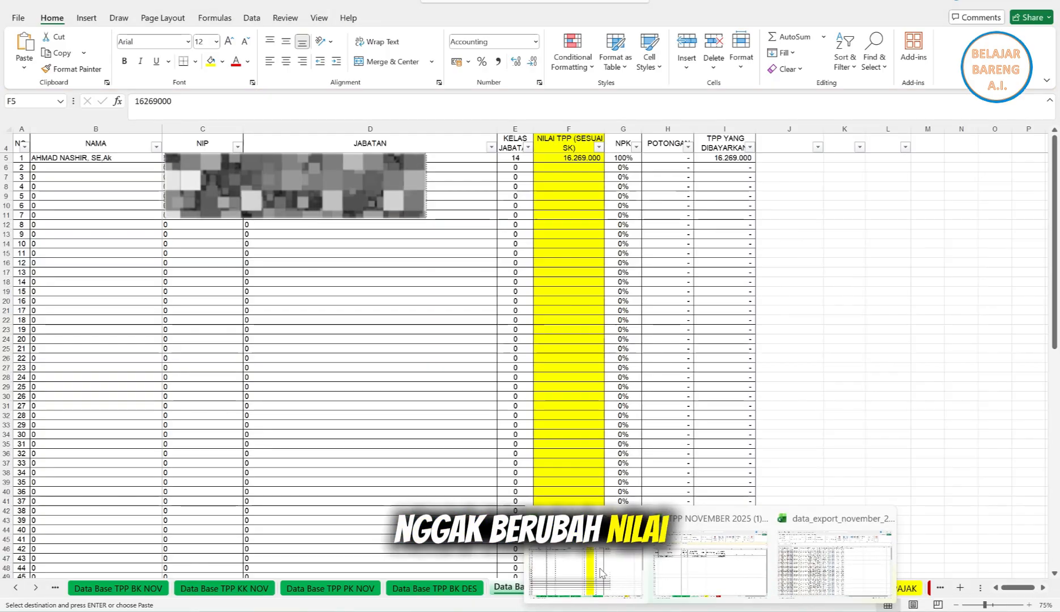
pyautogui.click(618, 589)
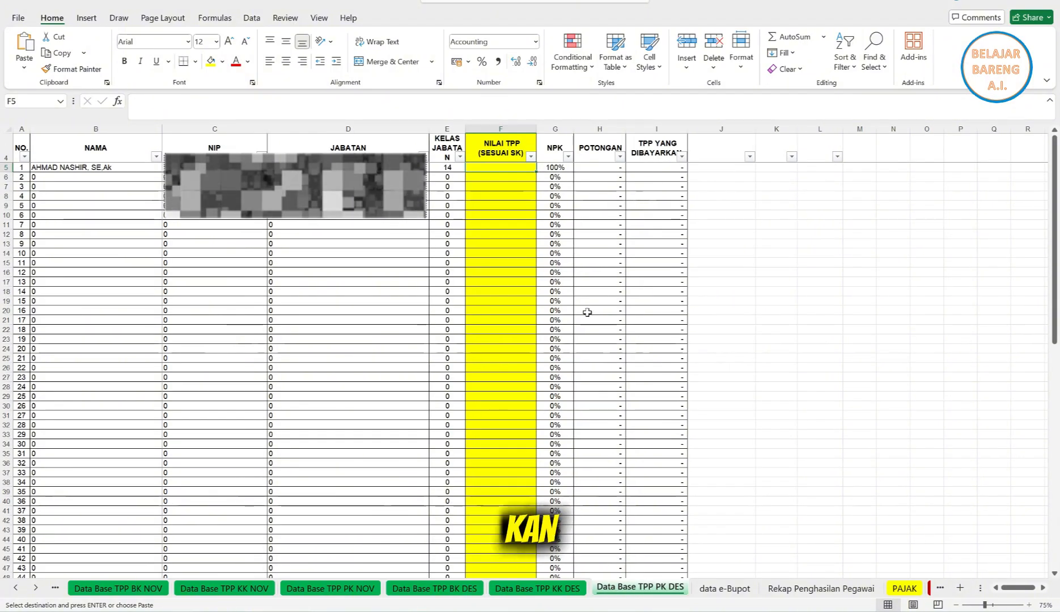
pyautogui.rightClick(506, 168)
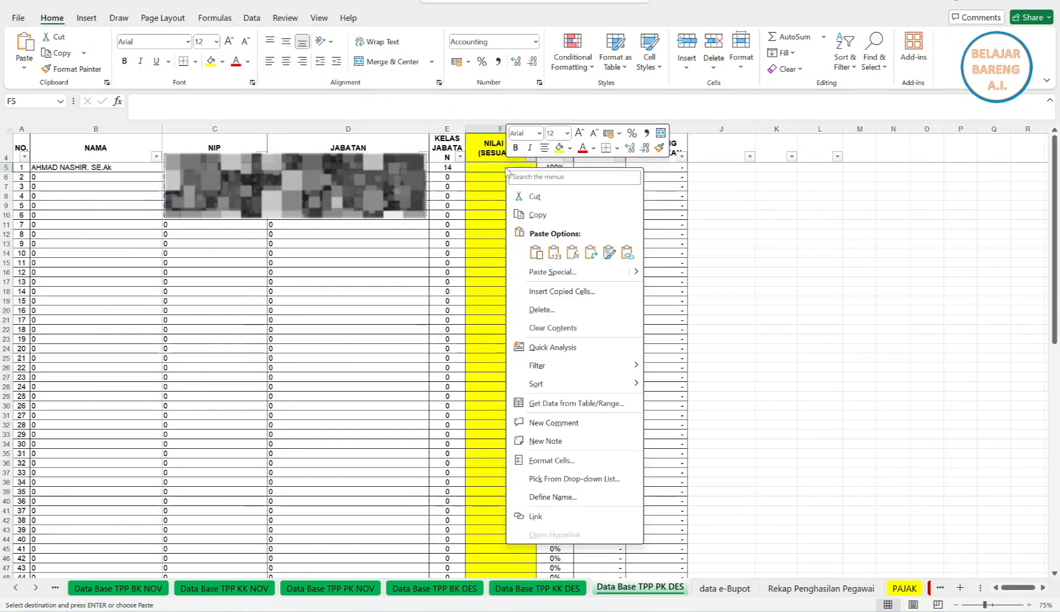
pyautogui.click(552, 253)
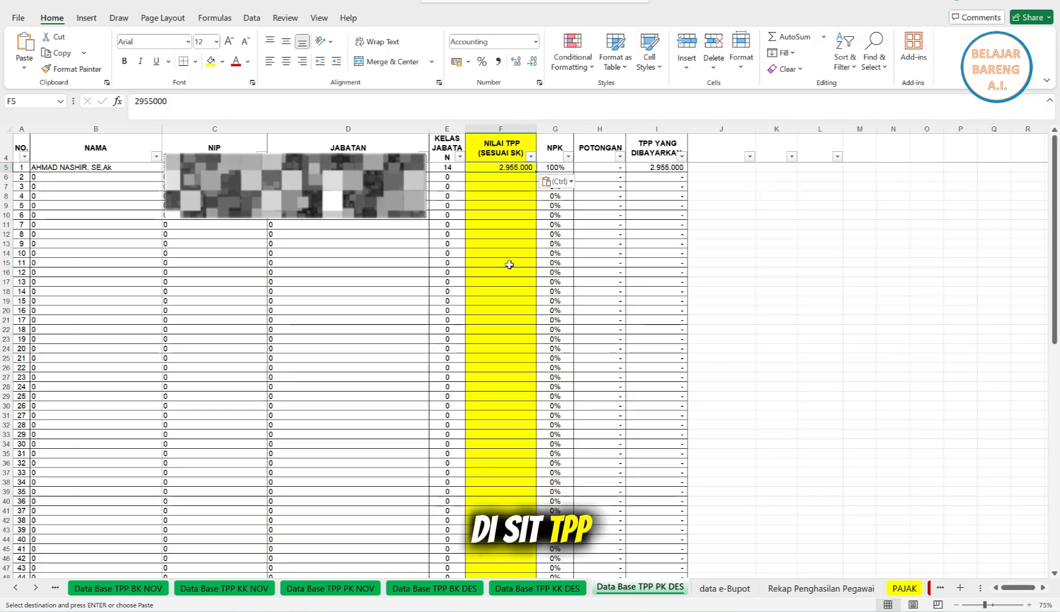
# Review the TPP Bulan Desember 2025 columns AB to AD in PAJAK, and inspect the TPP Beban Kerja lookup formula in AB4
pyautogui.click(904, 588)
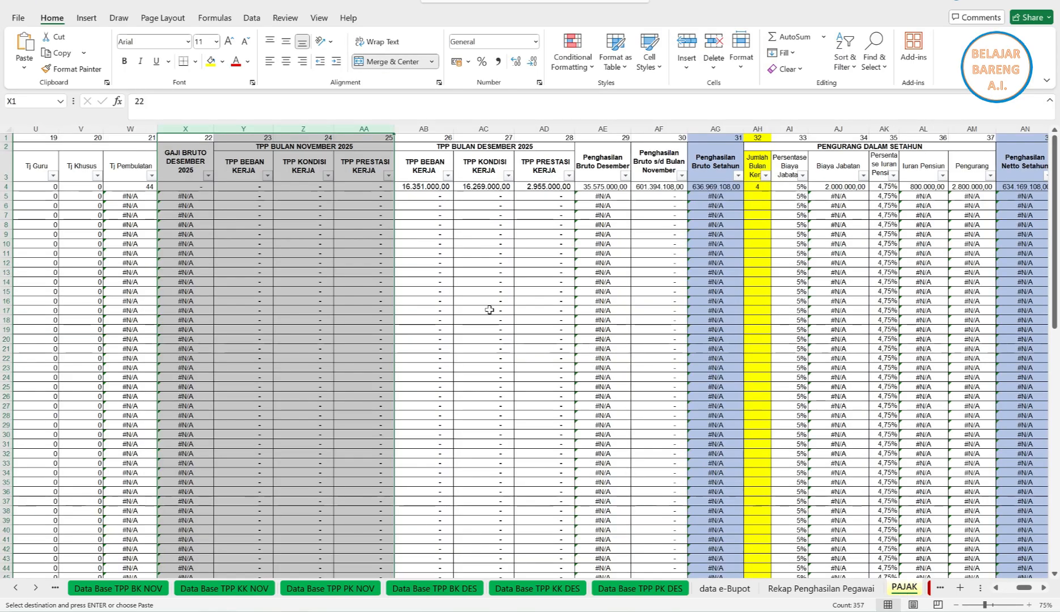
pyautogui.click(419, 187)
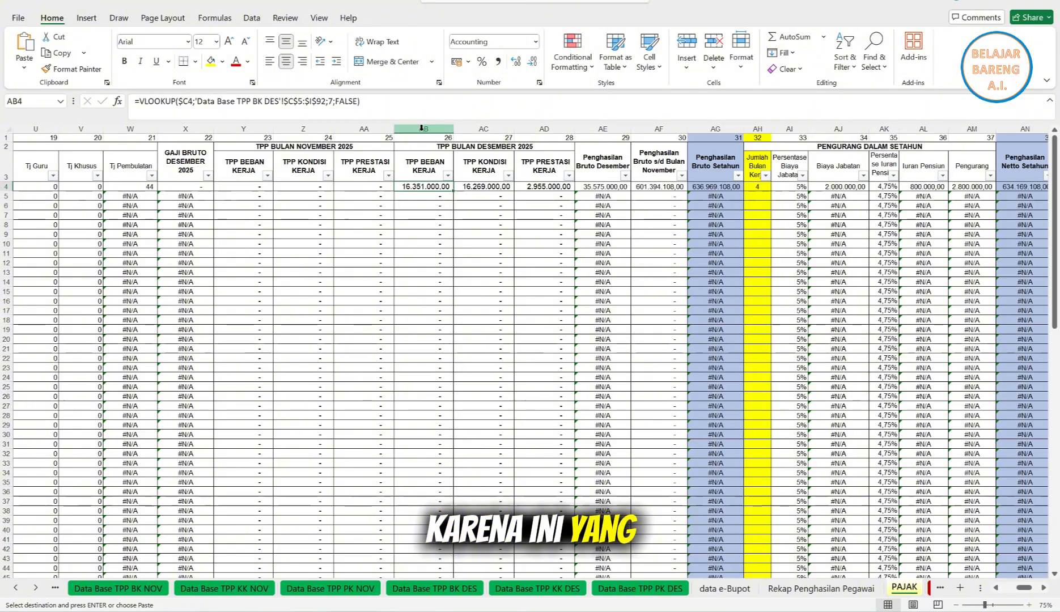
pyautogui.click(451, 130)
pyautogui.moveTo(453, 130); pyautogui.dragTo(542, 127)
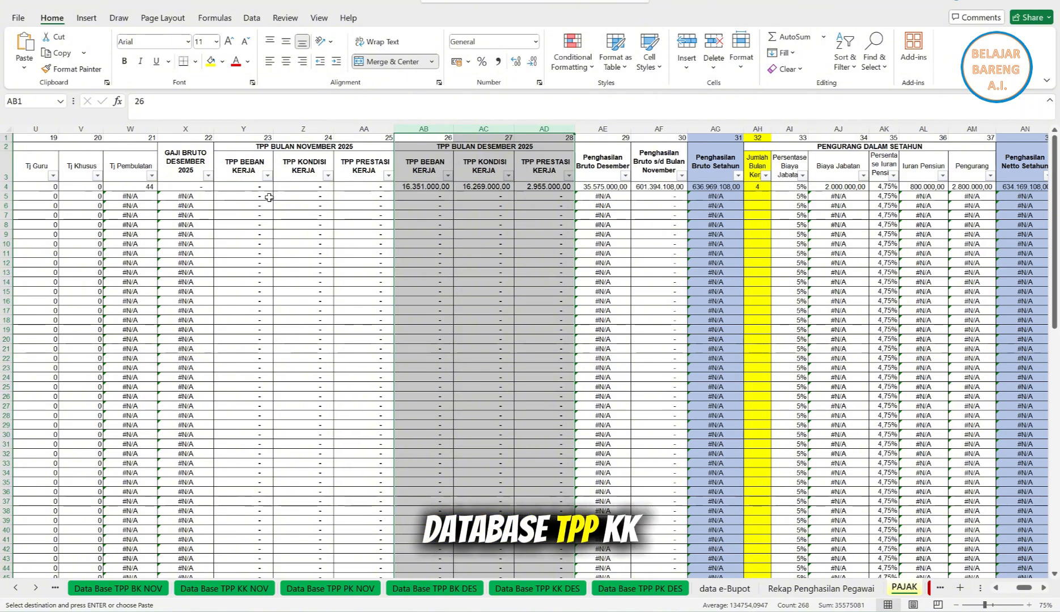
# Review the three November TPP data base sheets against the TPP Bulan November 2025 columns in PAJAK, and check NPK cell G5 in Data Base TPP BK NOV
pyautogui.click(125, 591)
pyautogui.click(204, 592)
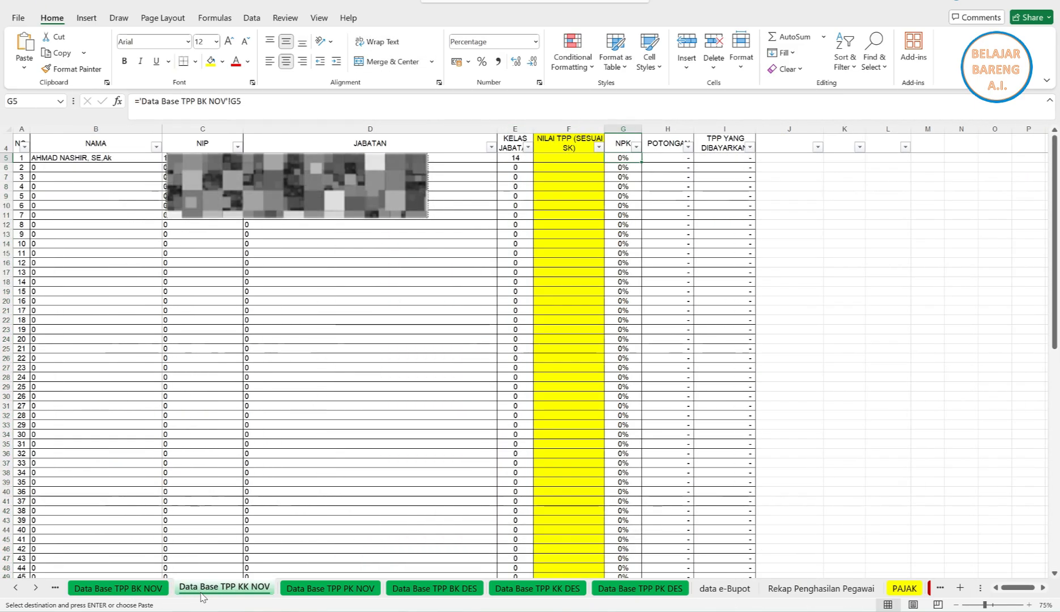
pyautogui.click(321, 592)
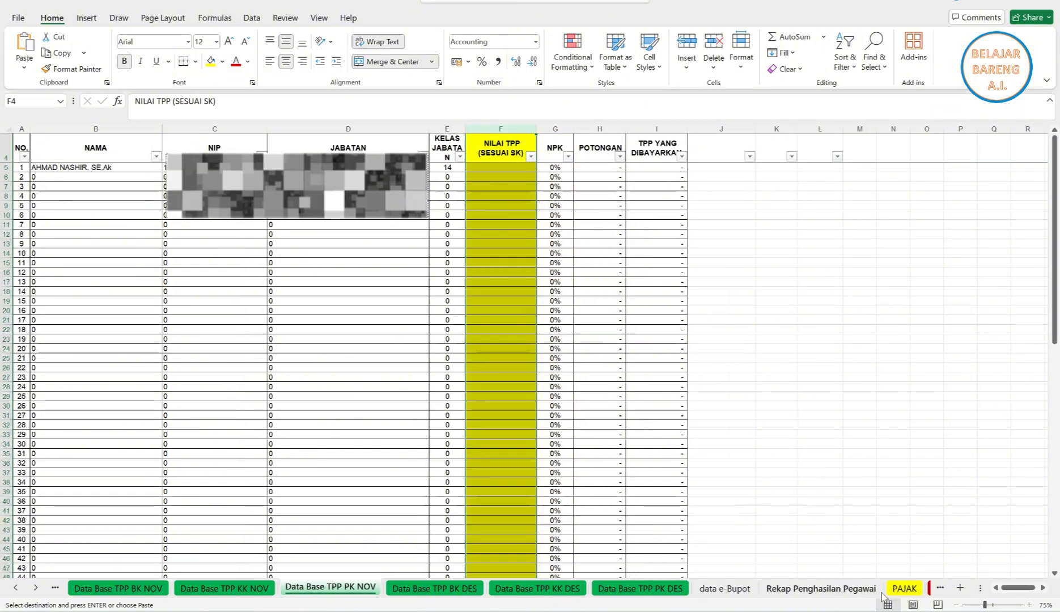
pyautogui.click(903, 588)
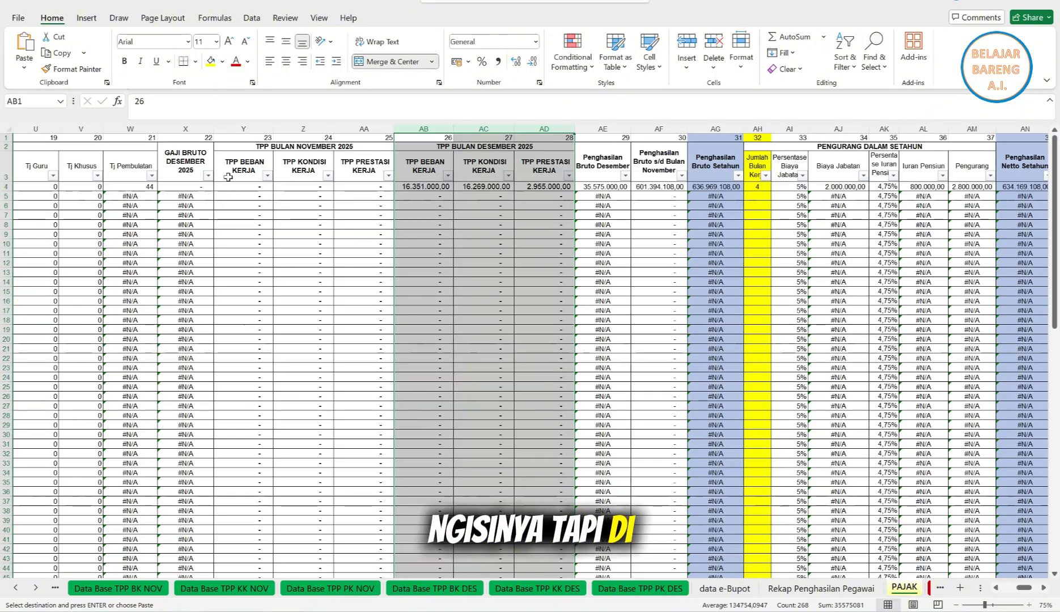
pyautogui.moveTo(243, 129); pyautogui.dragTo(342, 120)
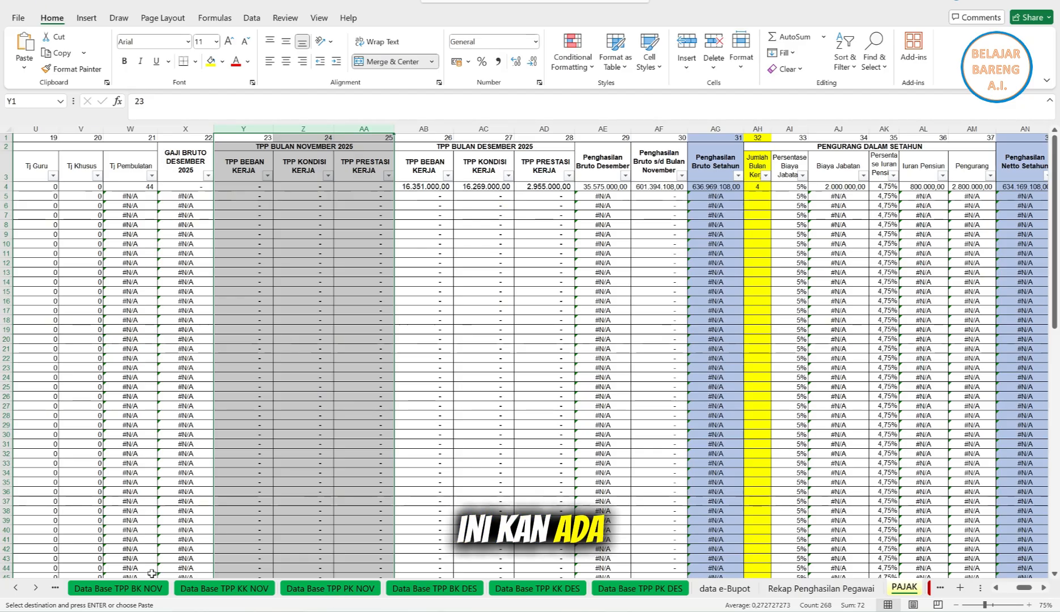
pyautogui.click(134, 590)
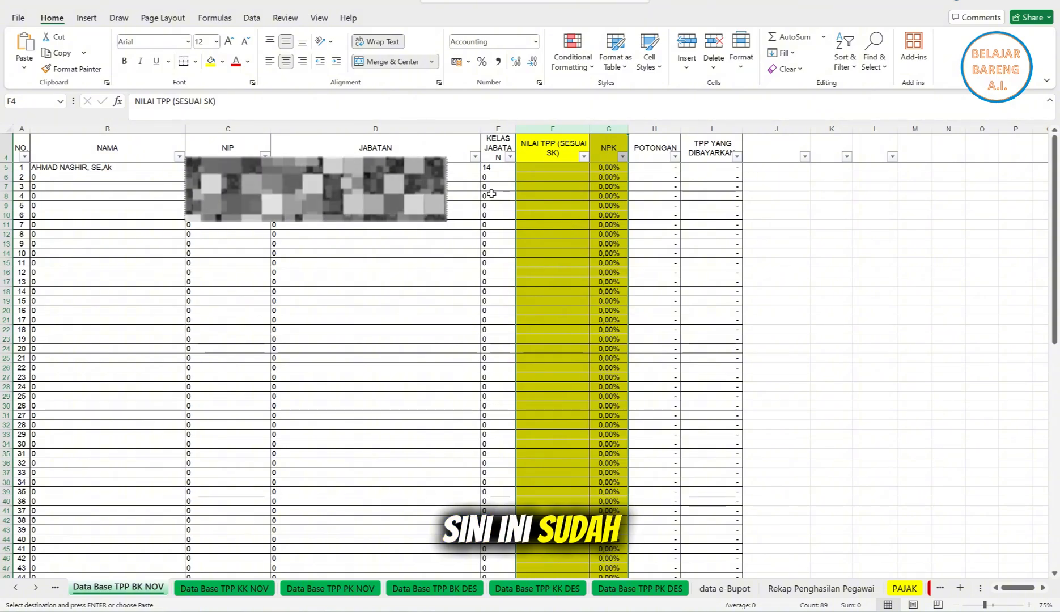
pyautogui.click(605, 169)
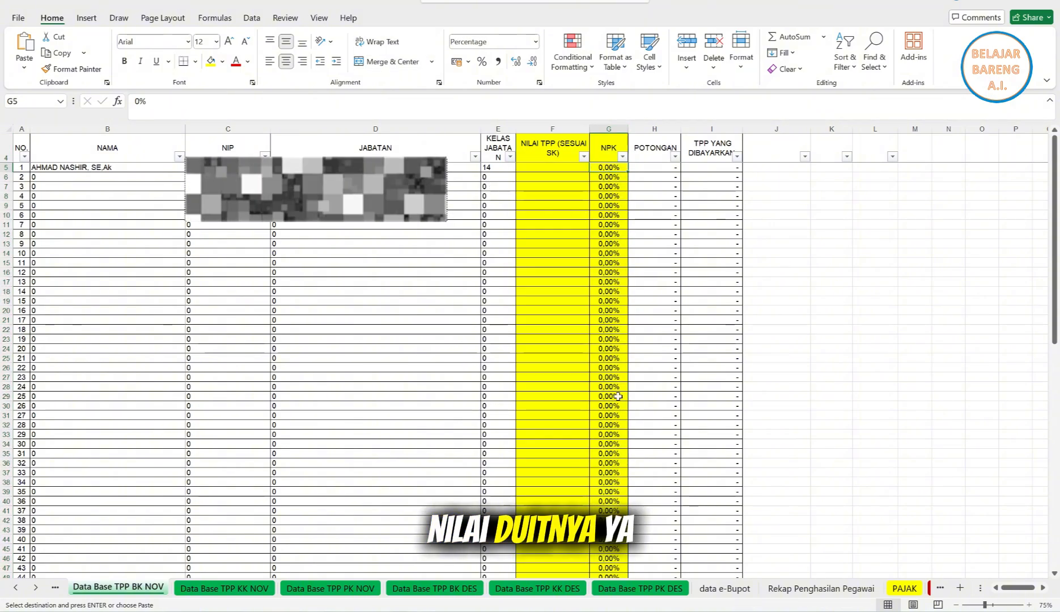
# Review the Gaji Bruto Desember 2025 and TPP Bulan November 2025 columns X to AA in PAJAK, and inspect the lookup formula in Y4
pyautogui.click(909, 589)
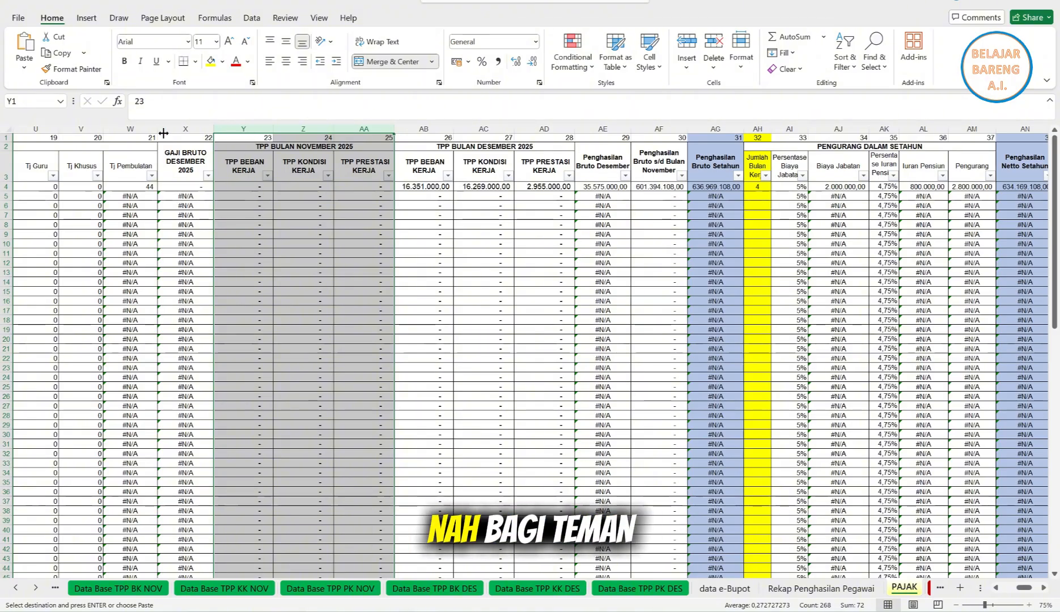
pyautogui.moveTo(176, 128); pyautogui.dragTo(357, 130)
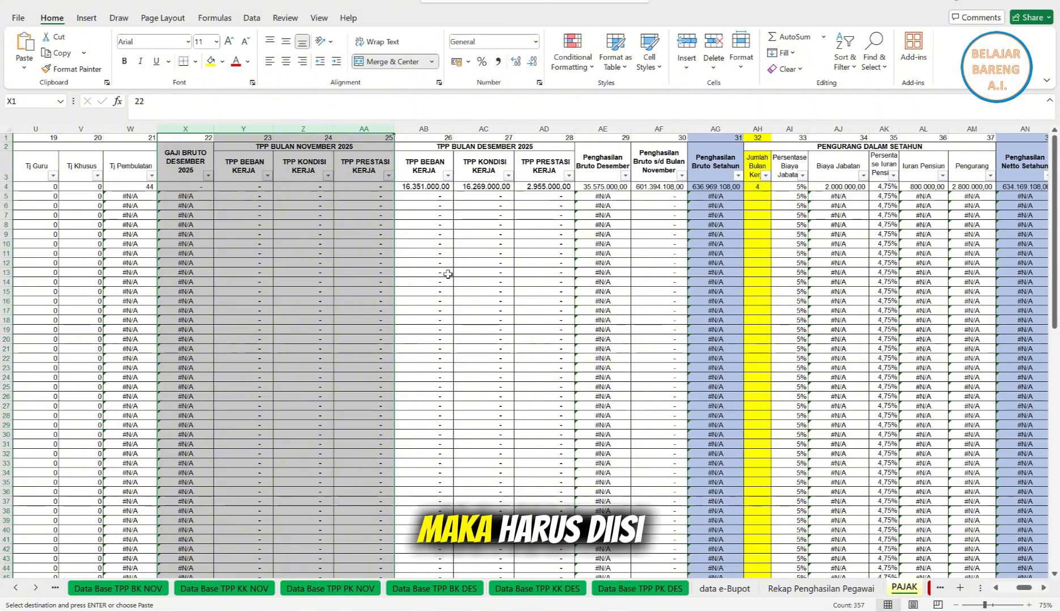
pyautogui.click(264, 188)
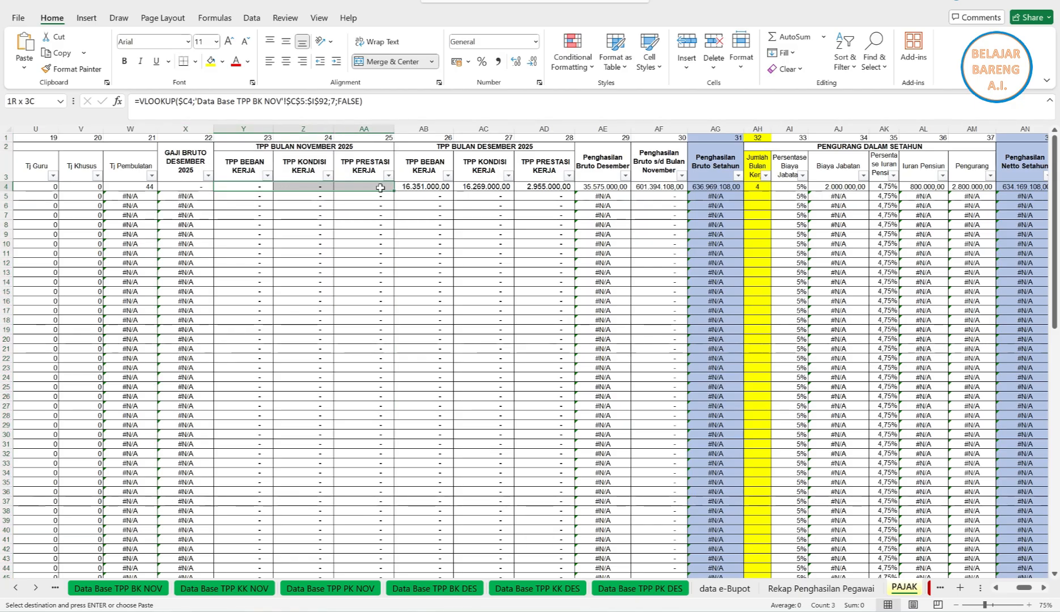
pyautogui.moveTo(380, 188); pyautogui.dragTo(380, 188)
pyautogui.moveTo(323, 132); pyautogui.dragTo(362, 132)
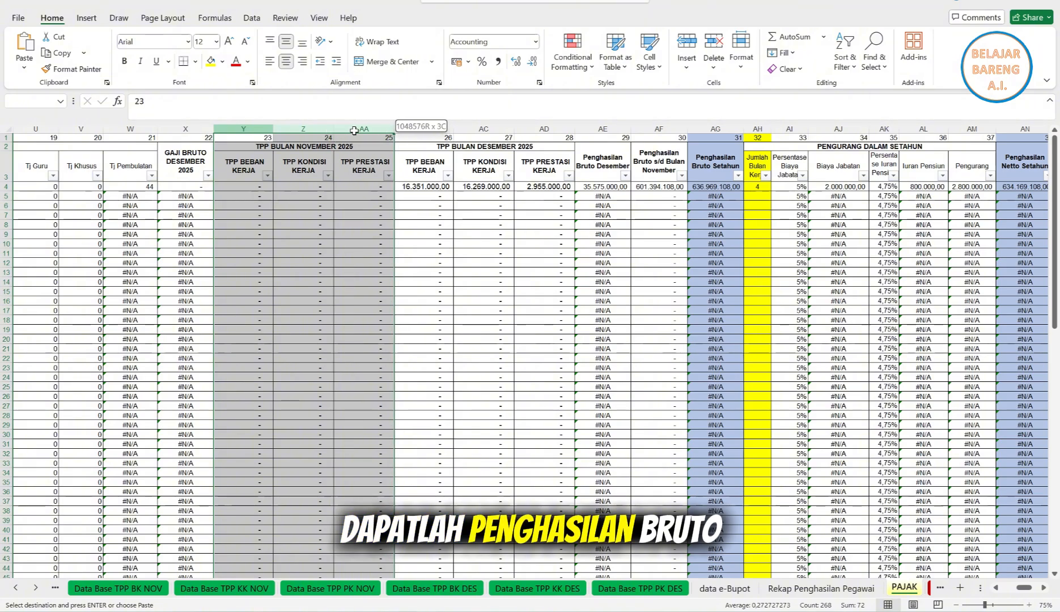
# Inspect the gross income formulas in AE4, AF4 and AG4 of PAJAK, and trace AF4 to Penghasilan Setahun Sudah Dibayar in Rekap Penghasilan Pegawai
pyautogui.click(1045, 587)
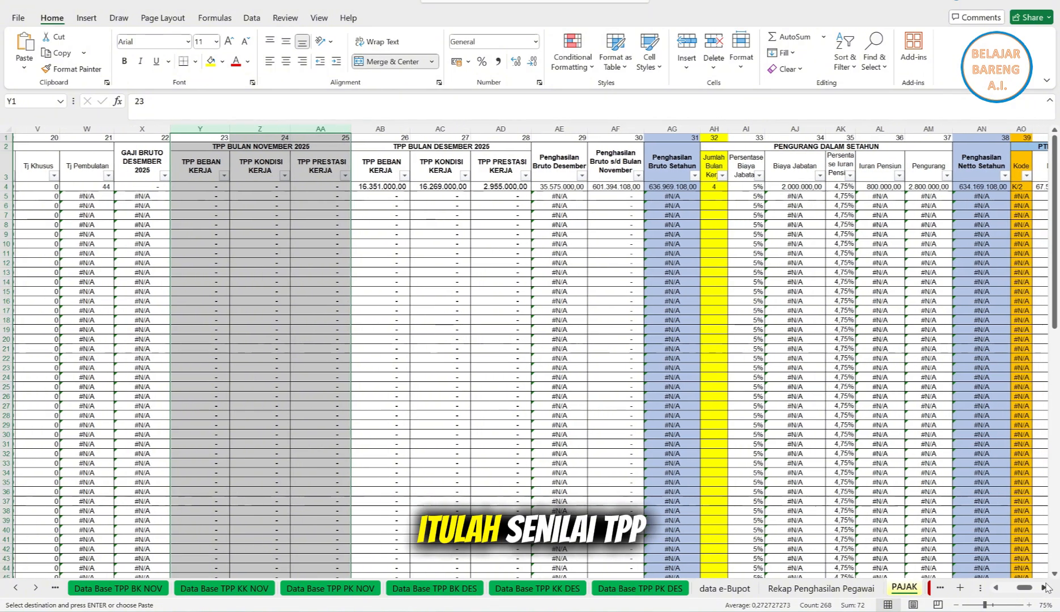
pyautogui.click(1046, 588)
pyautogui.click(1046, 587)
pyautogui.click(1045, 588)
pyautogui.click(1045, 588)
pyautogui.click(1045, 587)
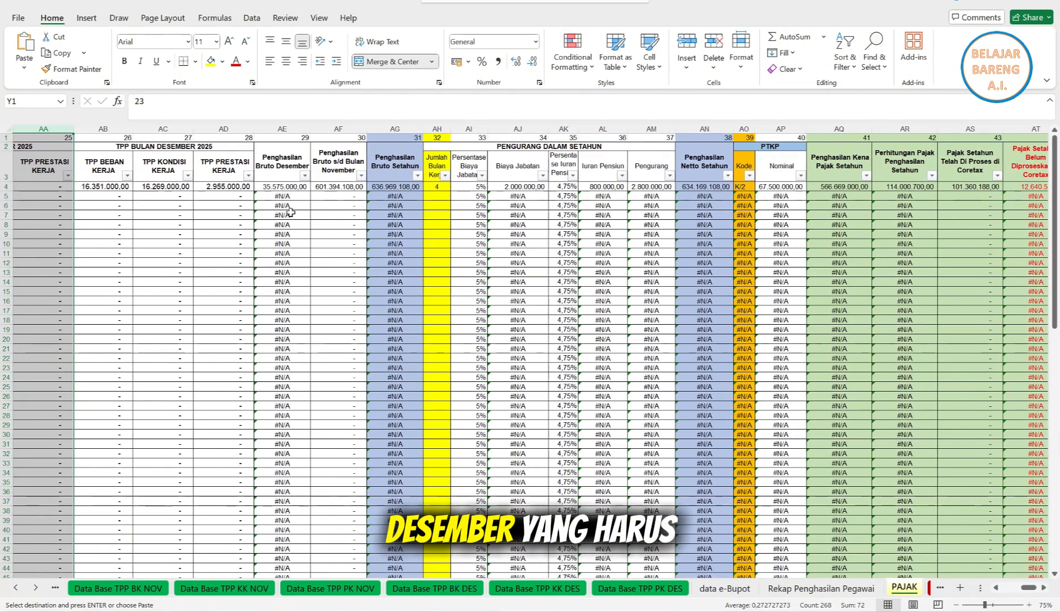
pyautogui.click(296, 190)
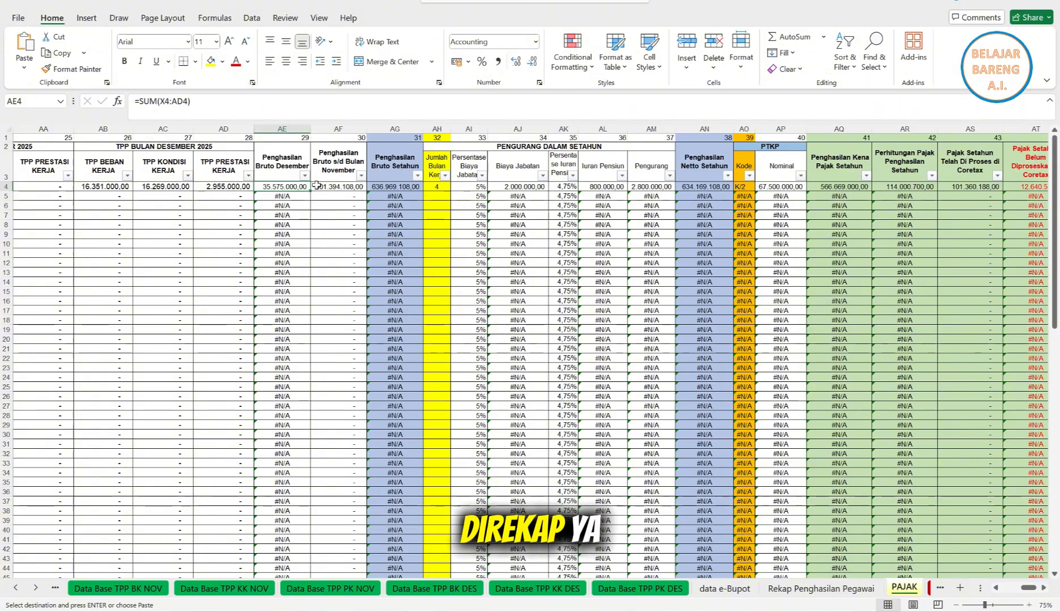
pyautogui.click(334, 187)
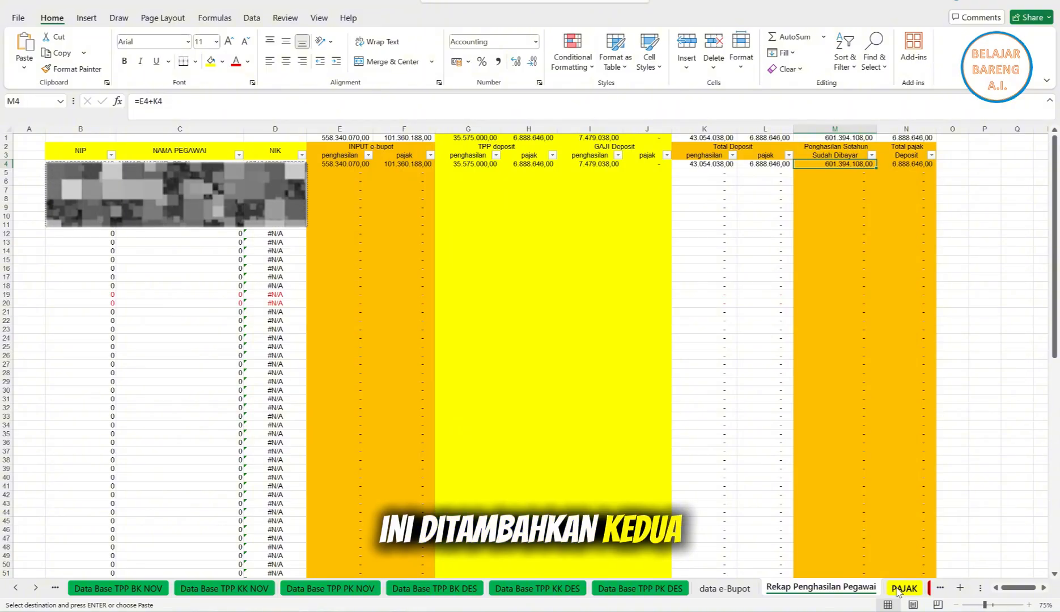
pyautogui.click(903, 589)
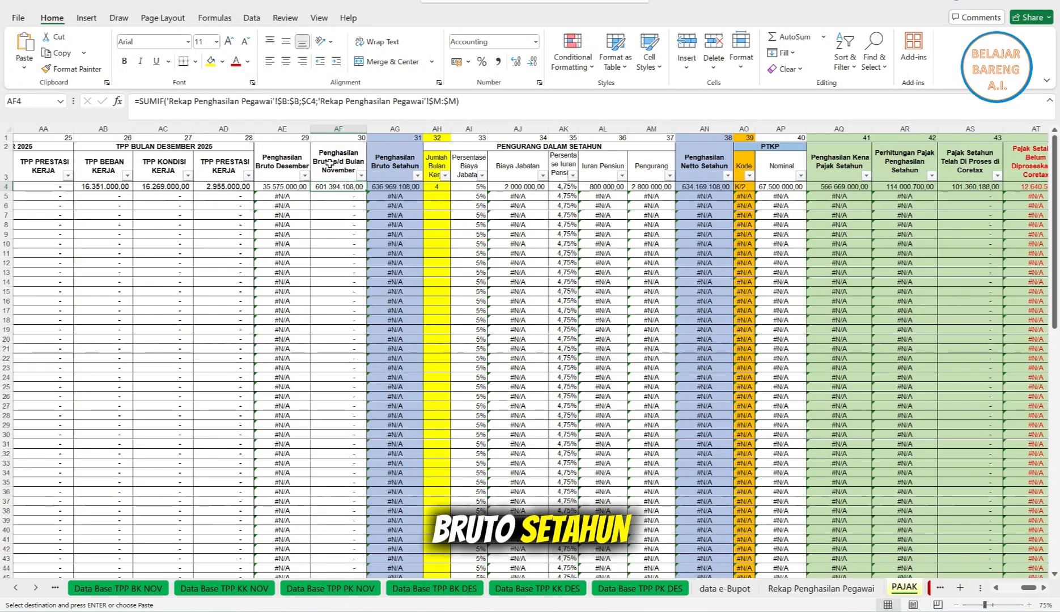
pyautogui.click(258, 192)
pyautogui.moveTo(258, 193); pyautogui.dragTo(340, 192)
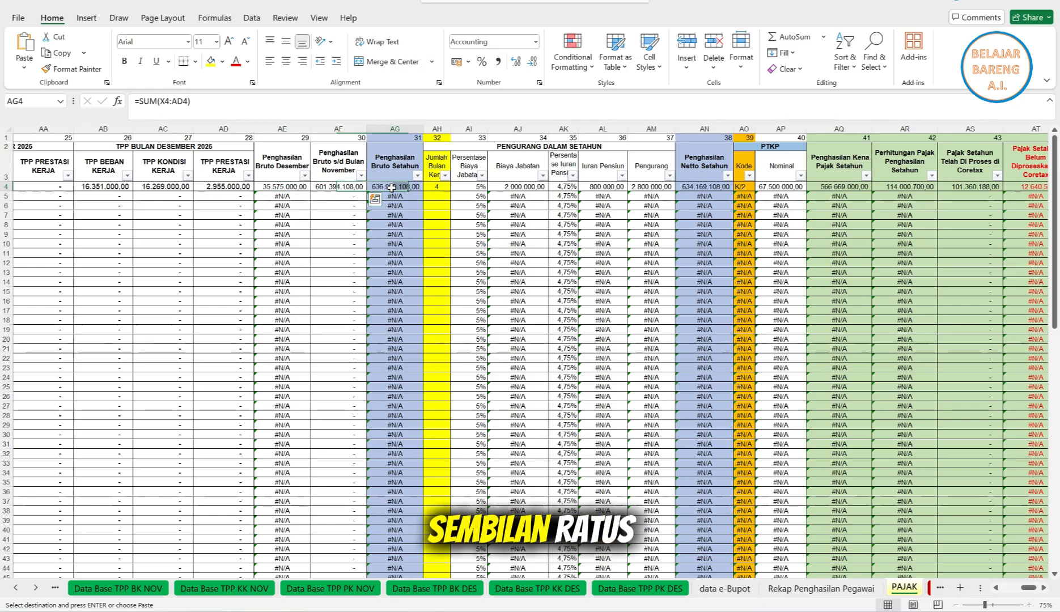
# Set the employee's Jumlah Bulan Kerja in AH4 of PAJAK to 12
pyautogui.click(375, 188)
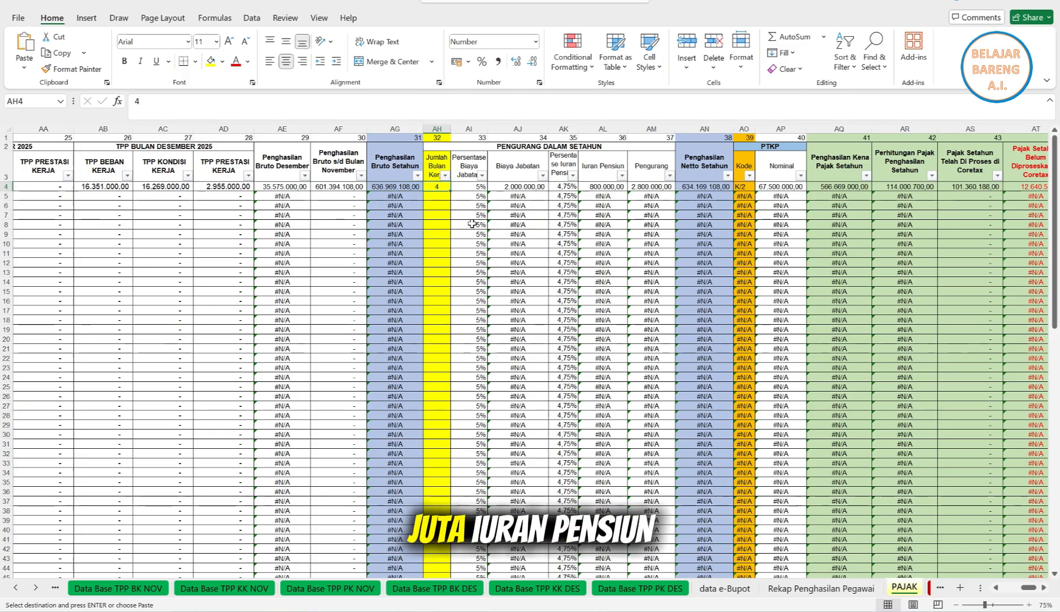
pyautogui.write('12')
pyautogui.press('Return')
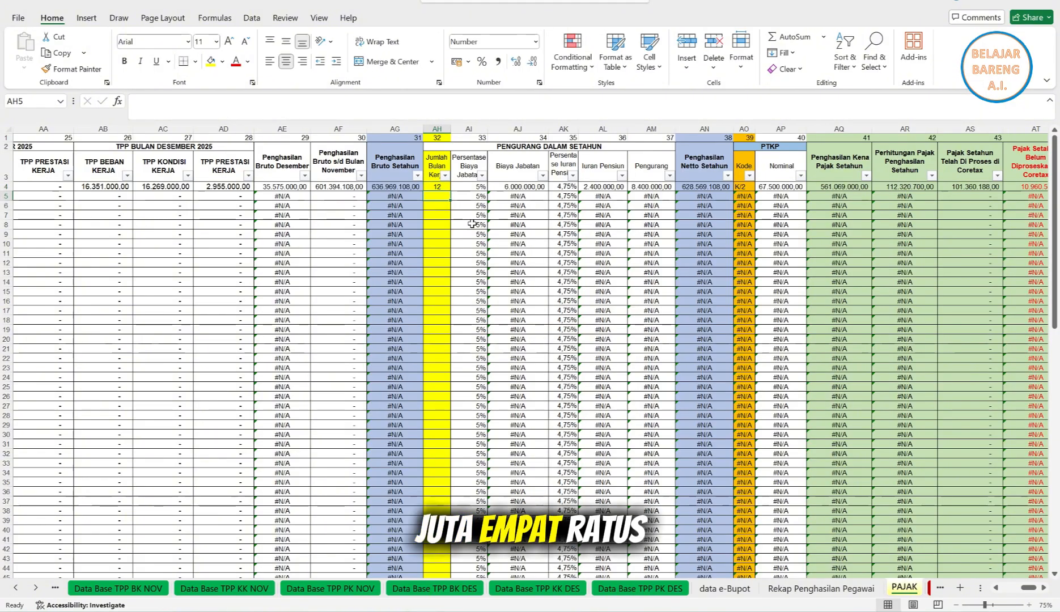
# Inspect the annual deduction formulas for Biaya Jabatan in AJ4, Iuran Pensiun in AL4 and total Pengurang in AM4
pyautogui.click(515, 186)
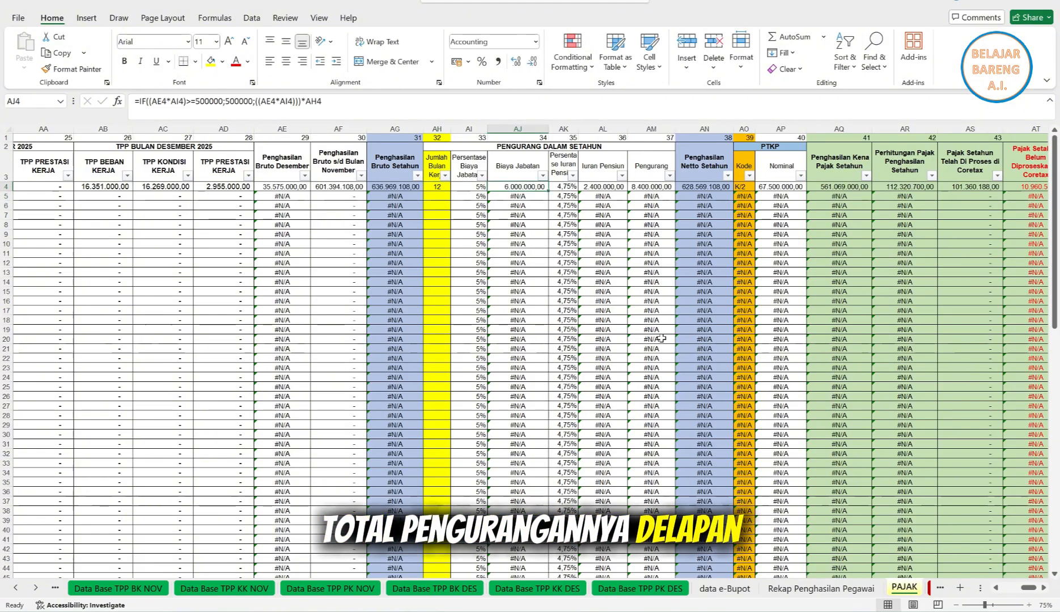
pyautogui.click(584, 187)
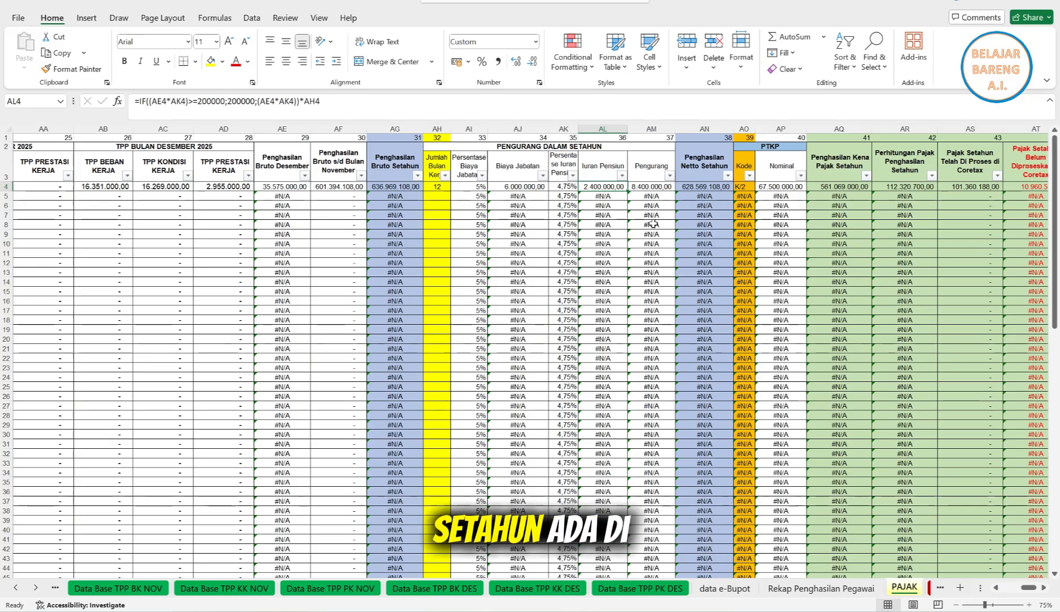
pyautogui.click(648, 188)
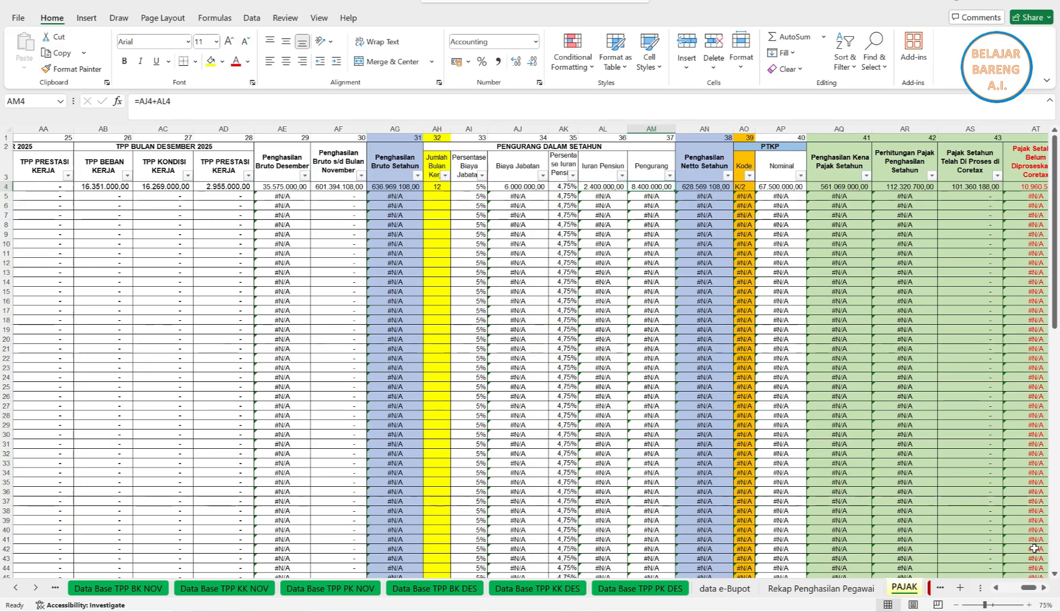
# Compare Penghasilan Netto Setahun in column AN with Penghasilan Bruto Setahun in column AG, and inspect the net income formula in AN4
pyautogui.click(1044, 589)
pyautogui.click(1044, 589)
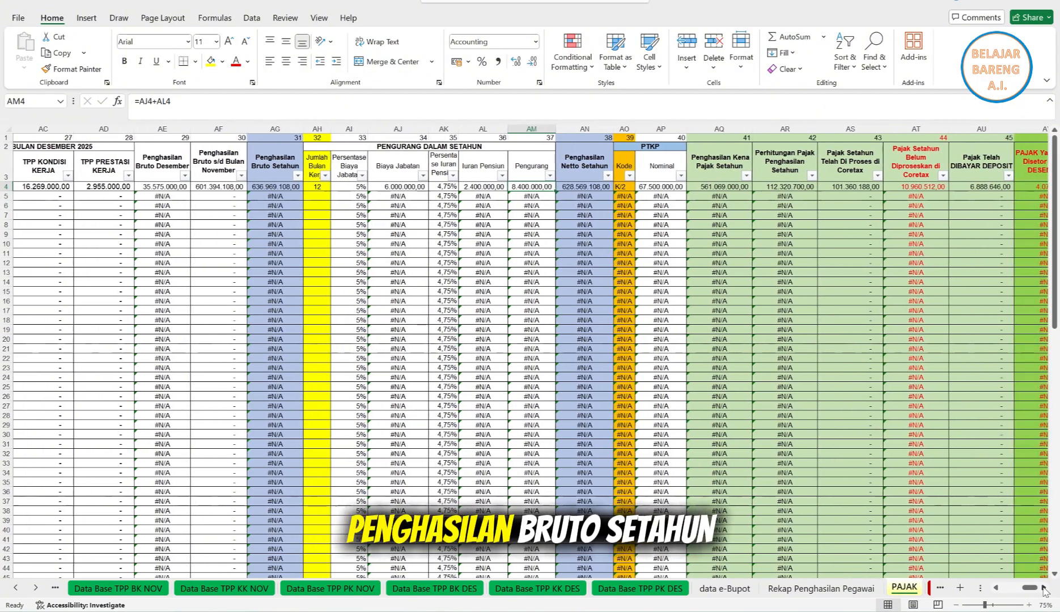
pyautogui.click(1043, 588)
pyautogui.click(521, 130)
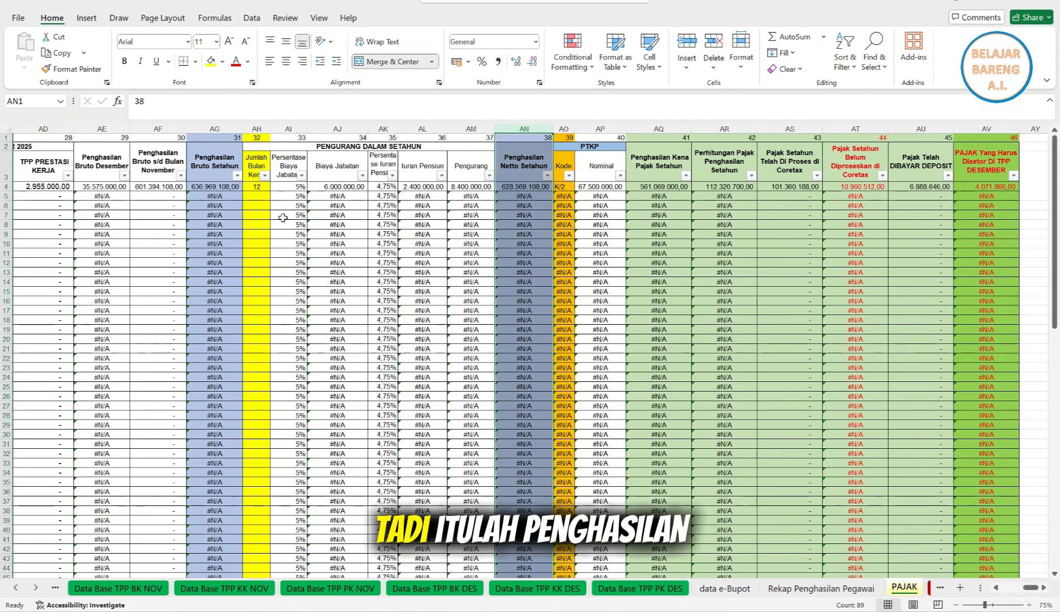
pyautogui.click(214, 129)
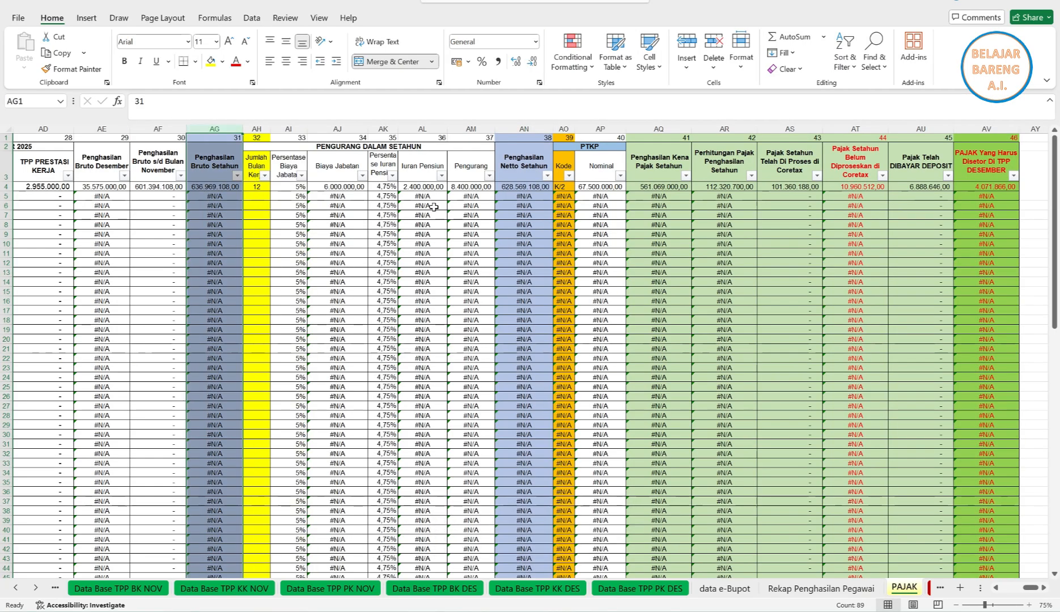
pyautogui.click(526, 130)
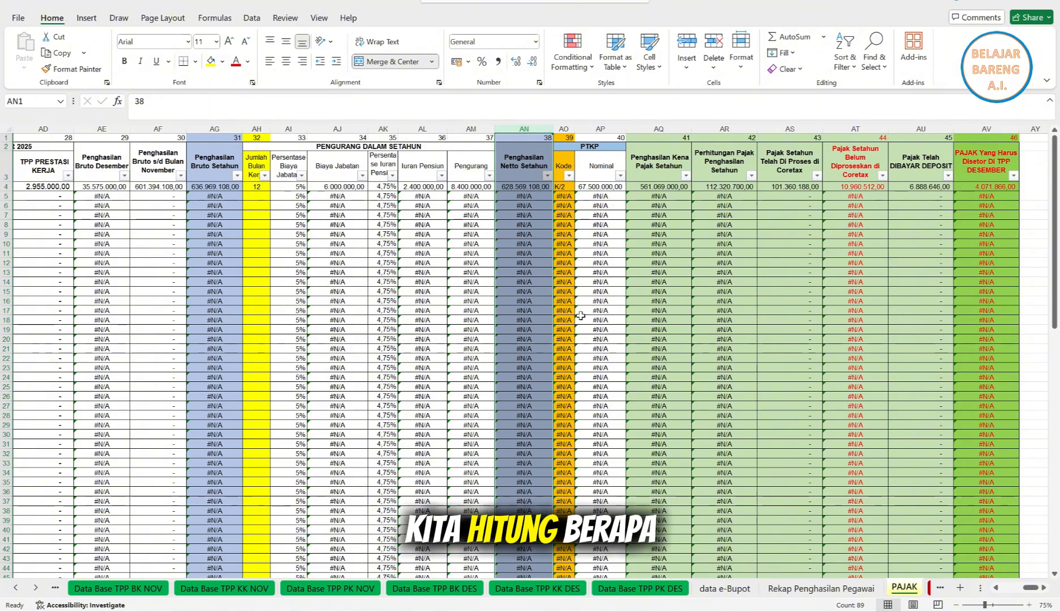
pyautogui.click(523, 196)
pyautogui.press('Up')
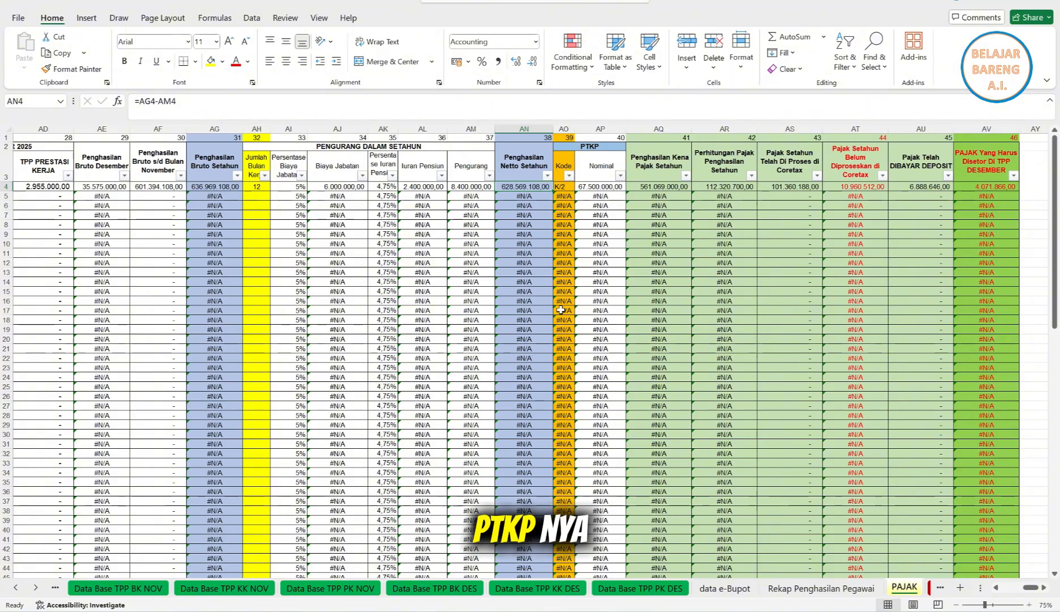
pyautogui.click(520, 160)
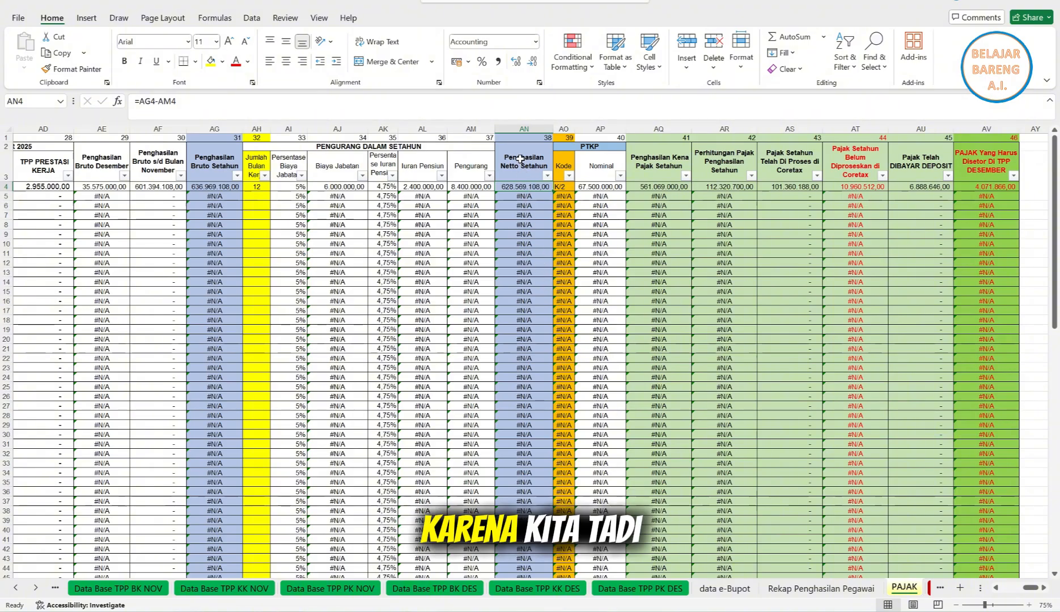
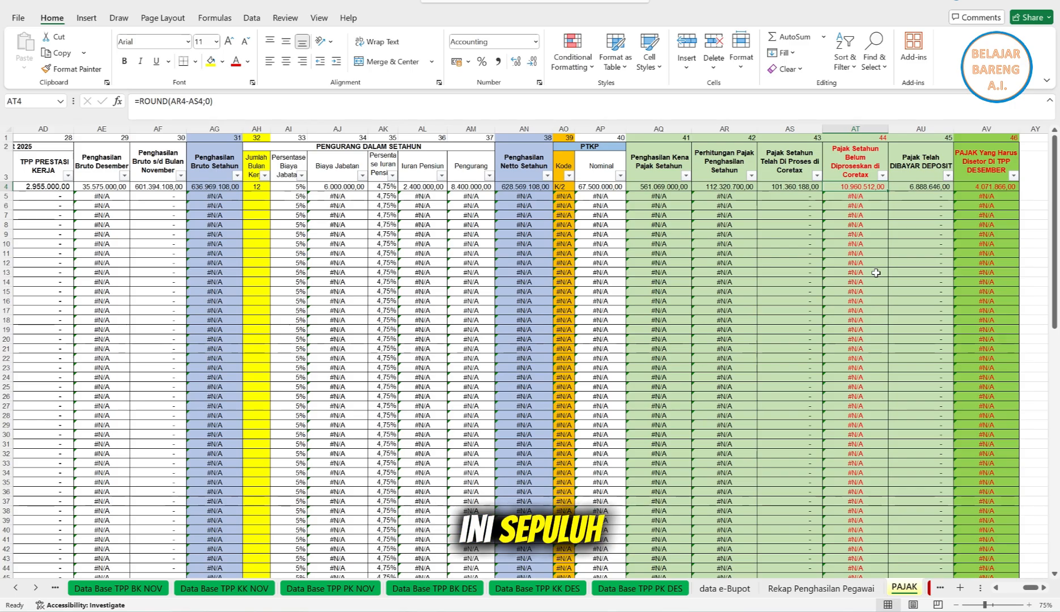
# Inspect the outstanding annual tax, deposited tax and December TPP tax formulas in AT4, AU4 and AV4, and check column AV's total in row 92
pyautogui.click(855, 129)
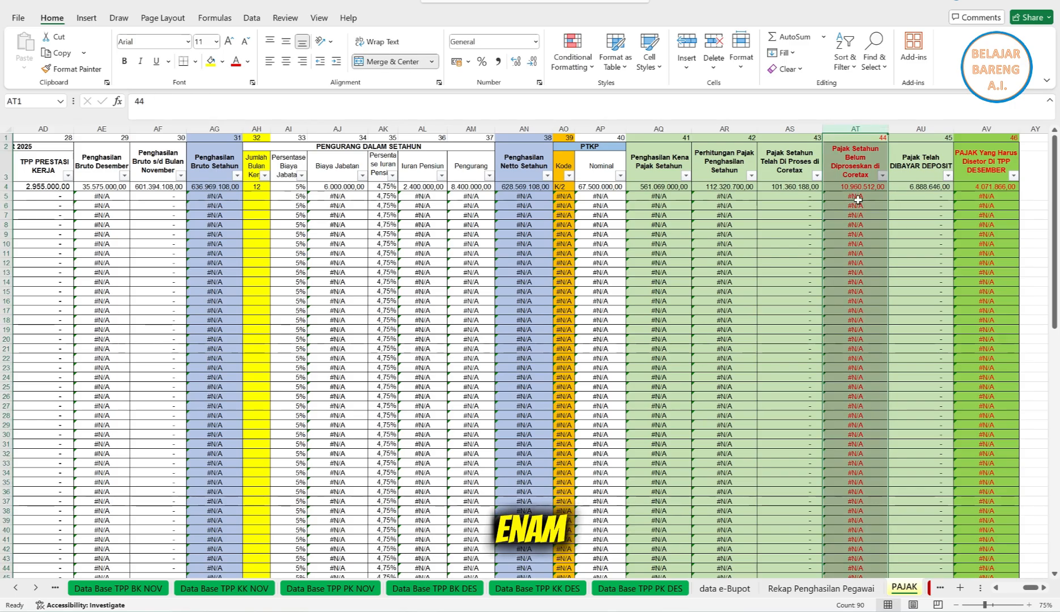
pyautogui.click(850, 187)
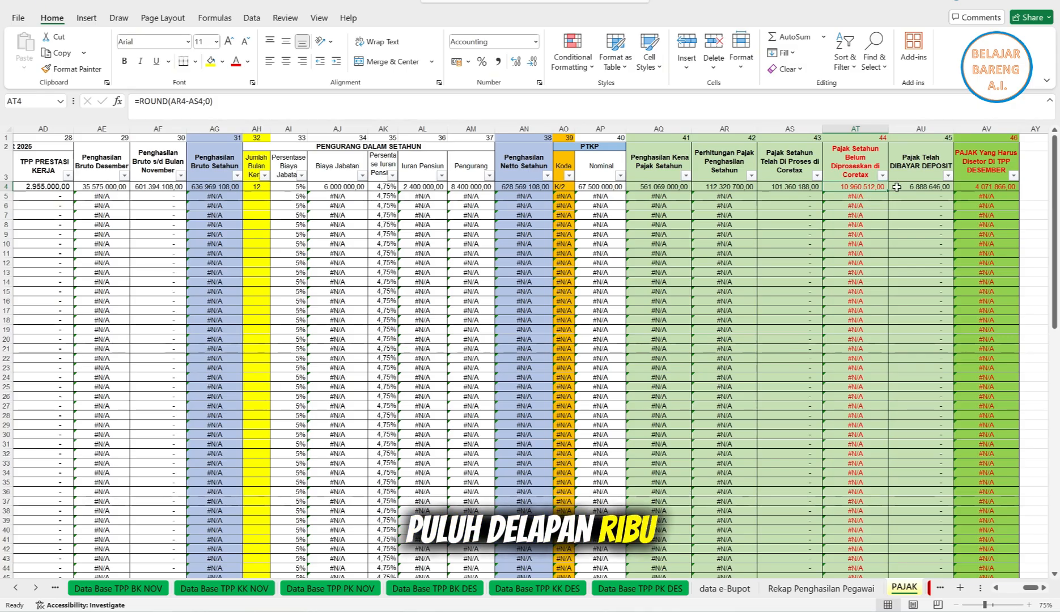
pyautogui.click(935, 187)
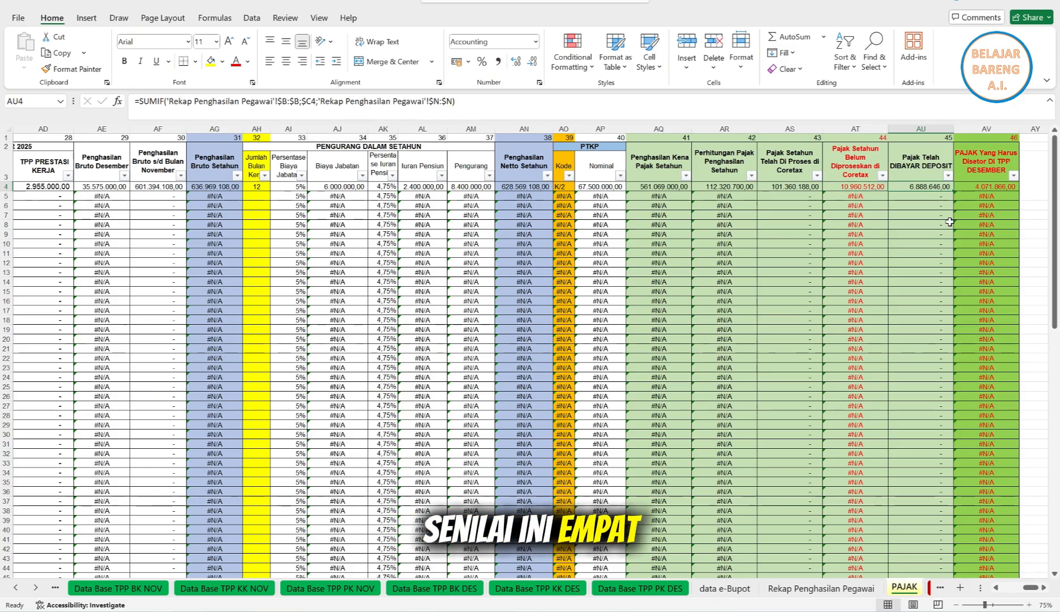
pyautogui.click(997, 185)
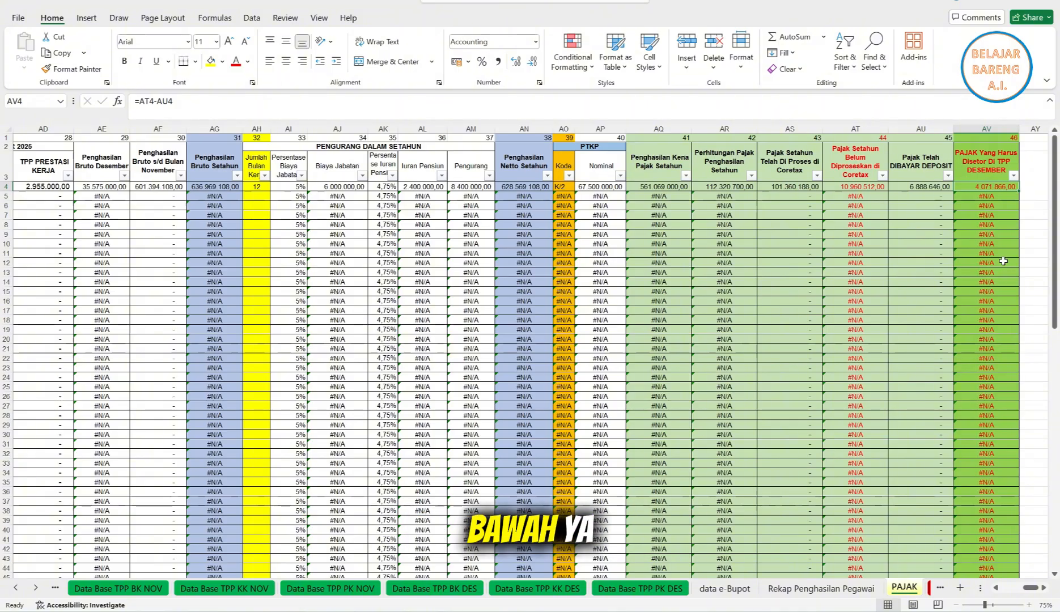
pyautogui.click(982, 133)
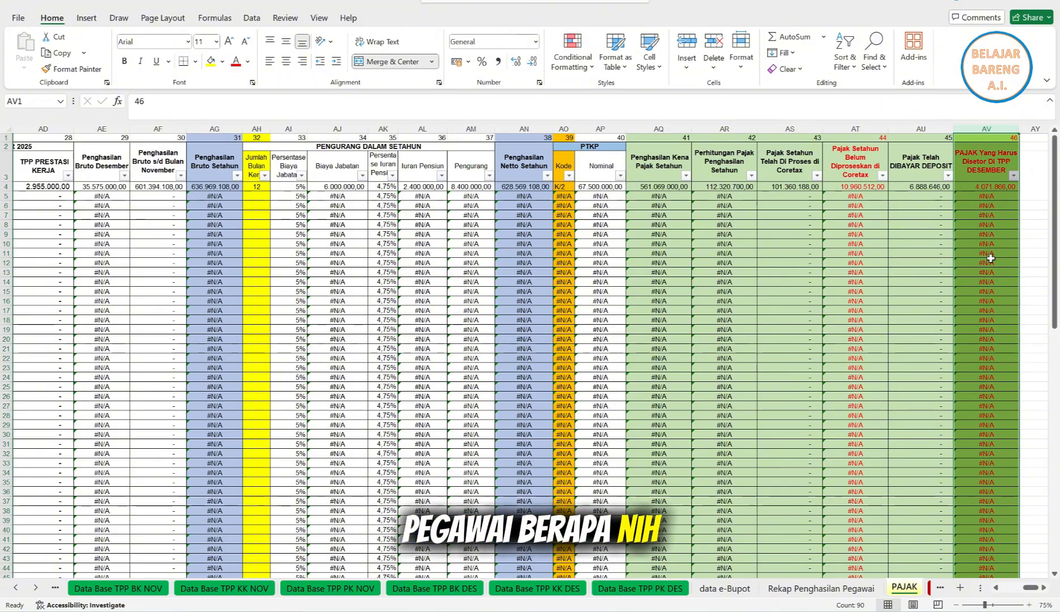
pyautogui.scroll(-20, 989, 259)
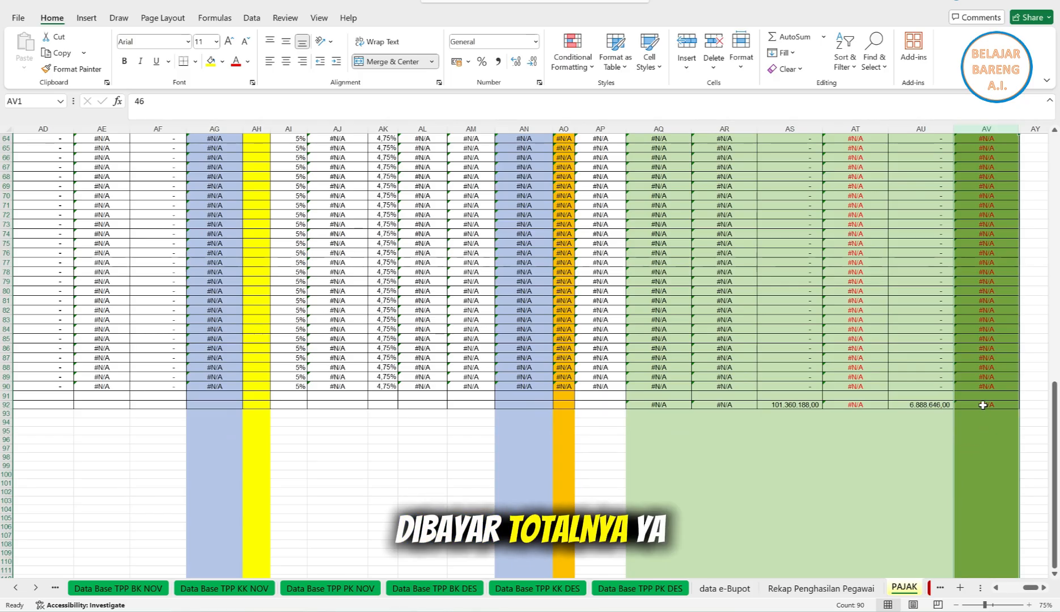
pyautogui.scroll(20, 982, 405)
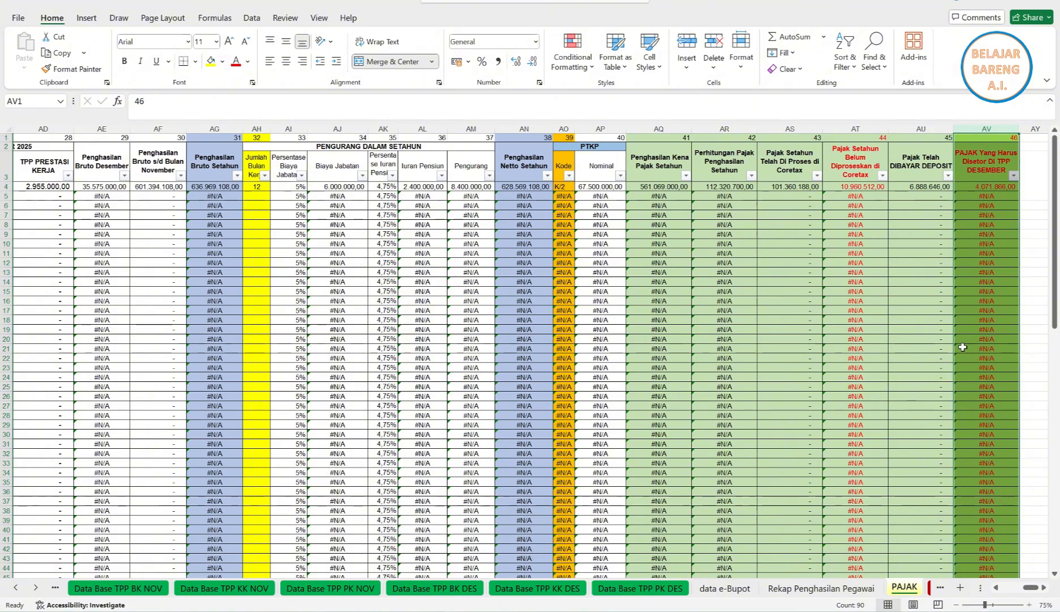
# Check the PAJAK totals row, and review the INPUT e-bupot, TPP deposit and GAJI Deposit columns (E:J) in Rekap Penghasilan Pegawai
pyautogui.scroll(-20, 962, 347)
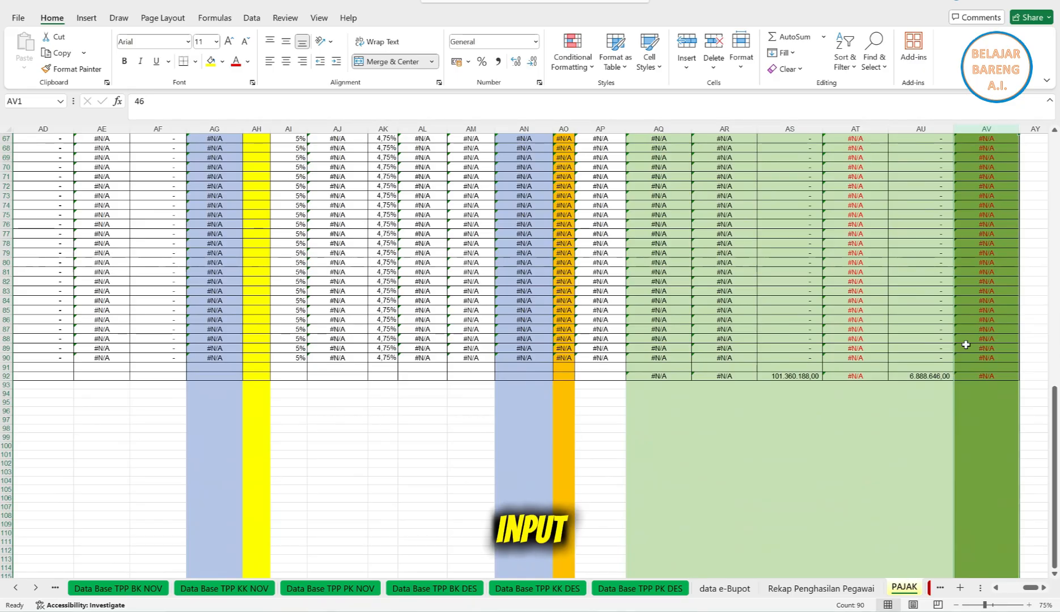
pyautogui.scroll(20, 965, 344)
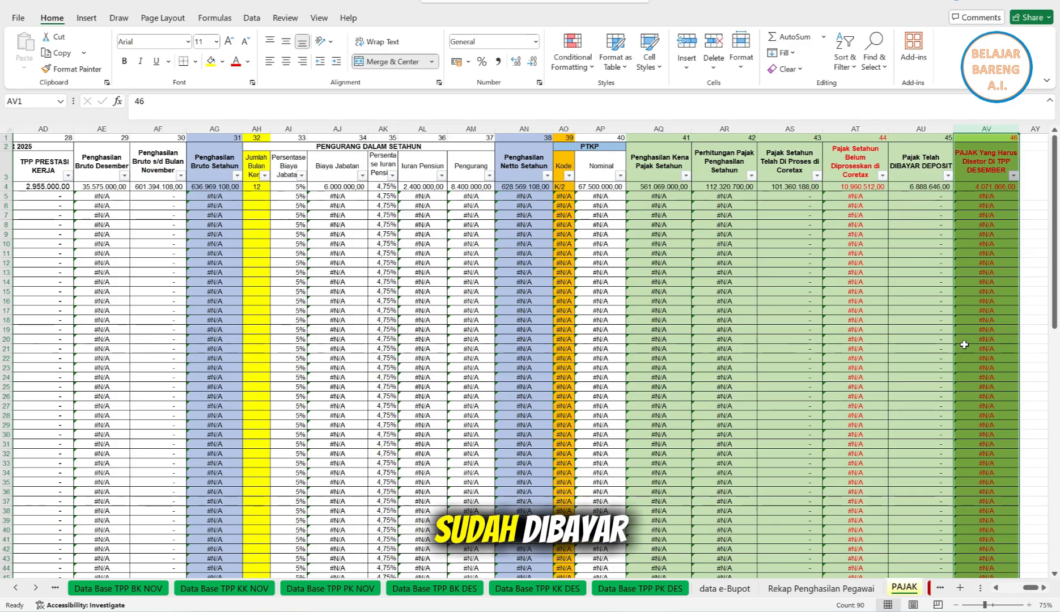
pyautogui.click(821, 588)
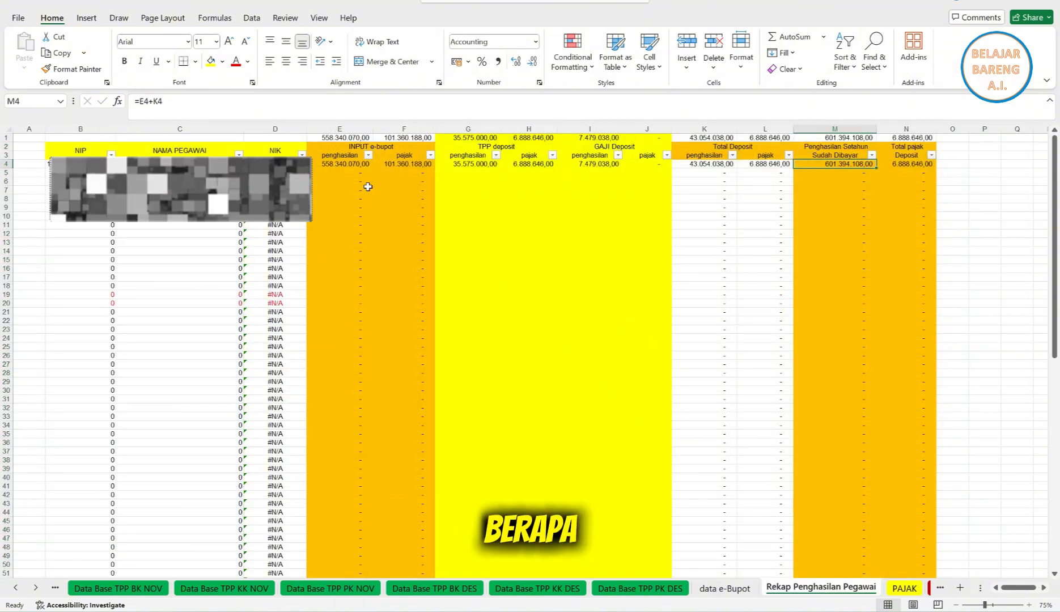
pyautogui.moveTo(403, 129); pyautogui.dragTo(350, 131)
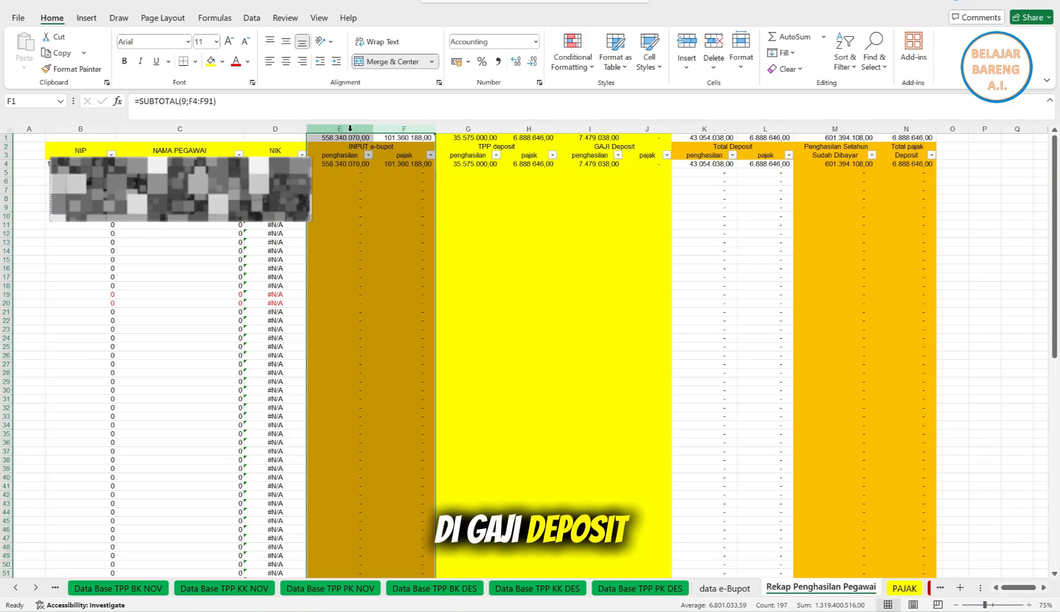
pyautogui.moveTo(458, 126); pyautogui.dragTo(524, 135)
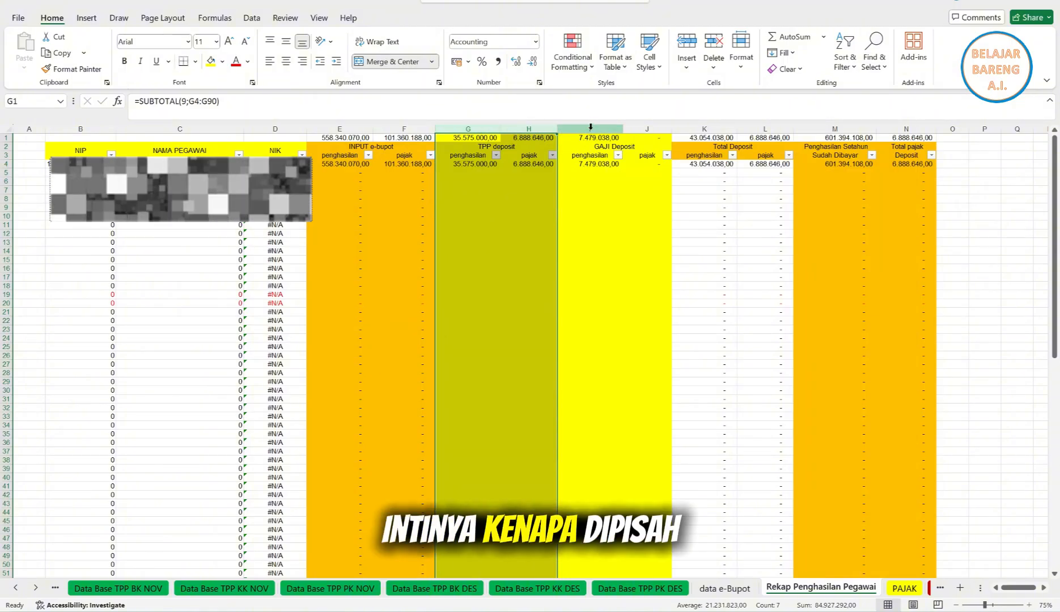
pyautogui.moveTo(589, 129); pyautogui.dragTo(664, 126)
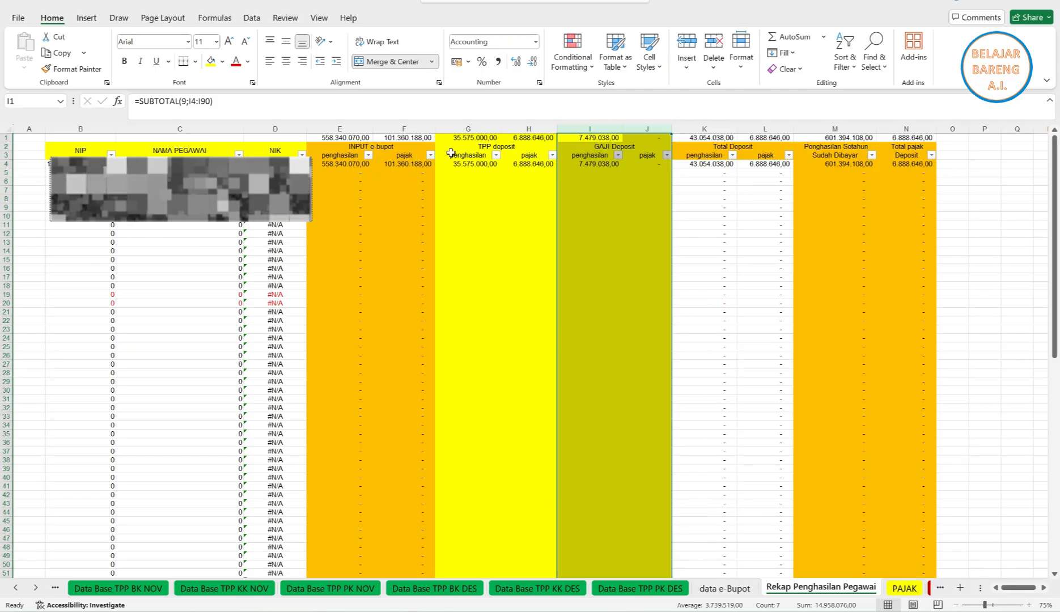
# Compare PAJAK columns AT, AU and AV: tax not yet processed in Coretax, tax paid by deposit, and tax due on December TPP
pyautogui.click(901, 590)
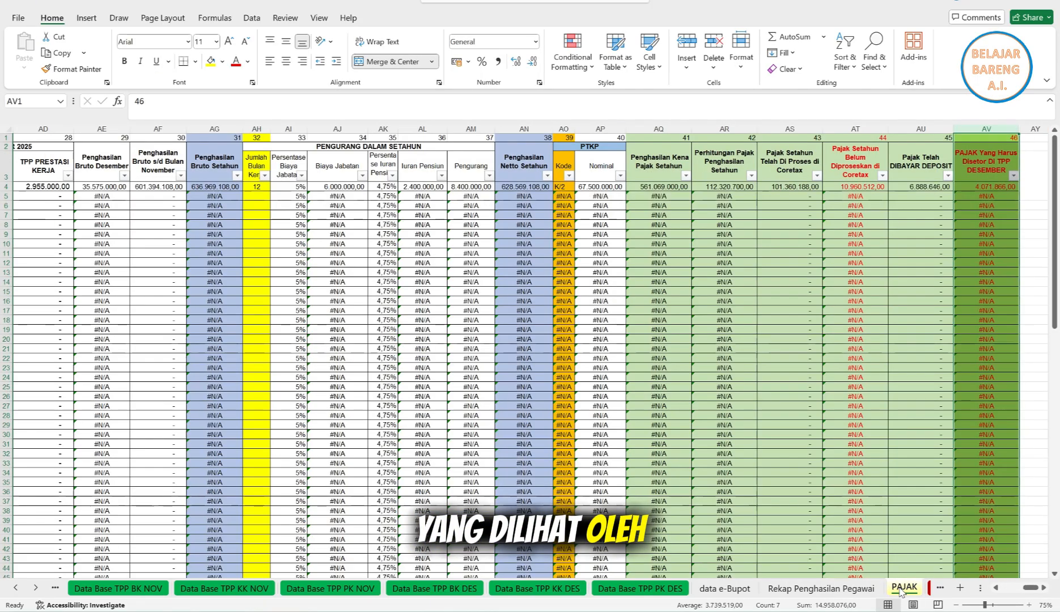
pyautogui.click(855, 129)
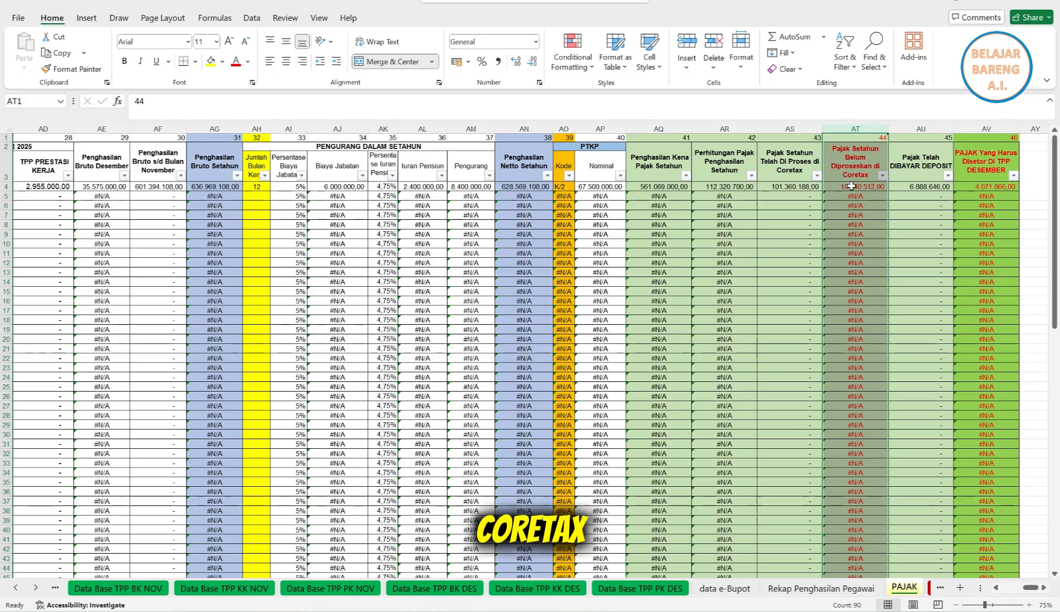
pyautogui.click(826, 187)
pyautogui.click(867, 130)
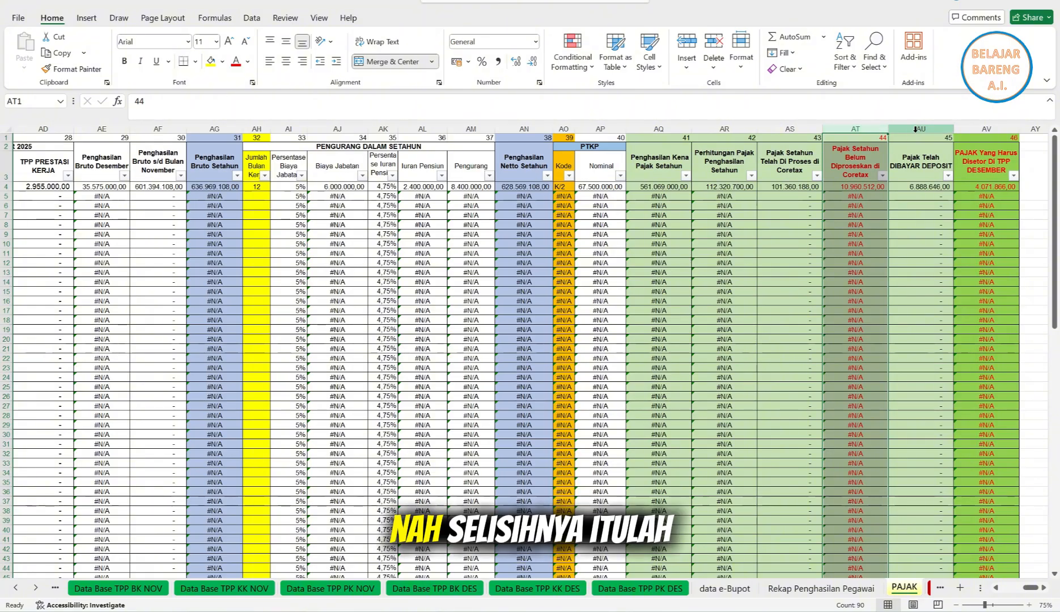
pyautogui.click(919, 128)
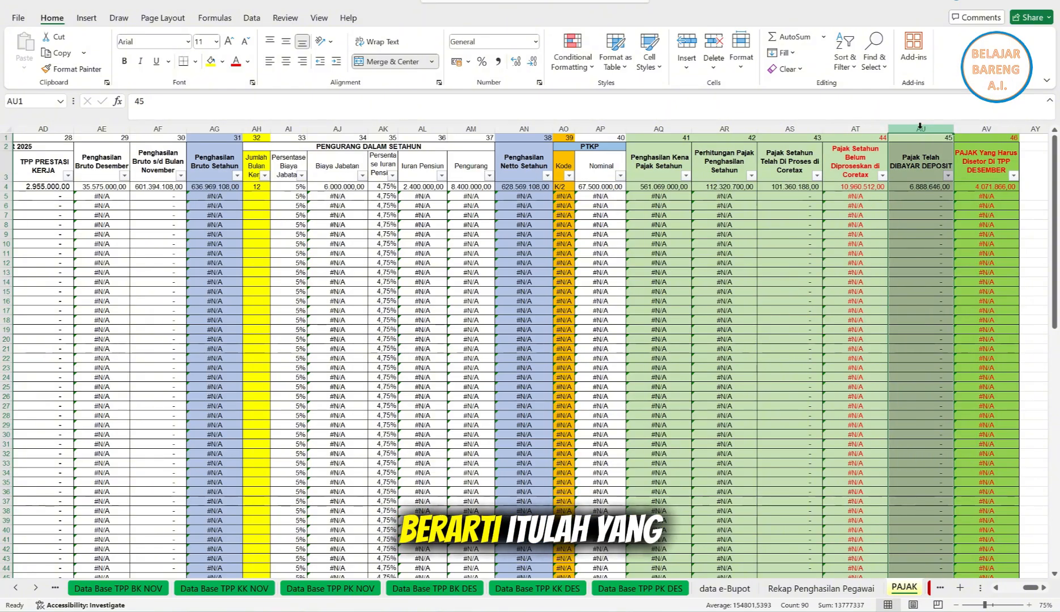
pyautogui.click(984, 128)
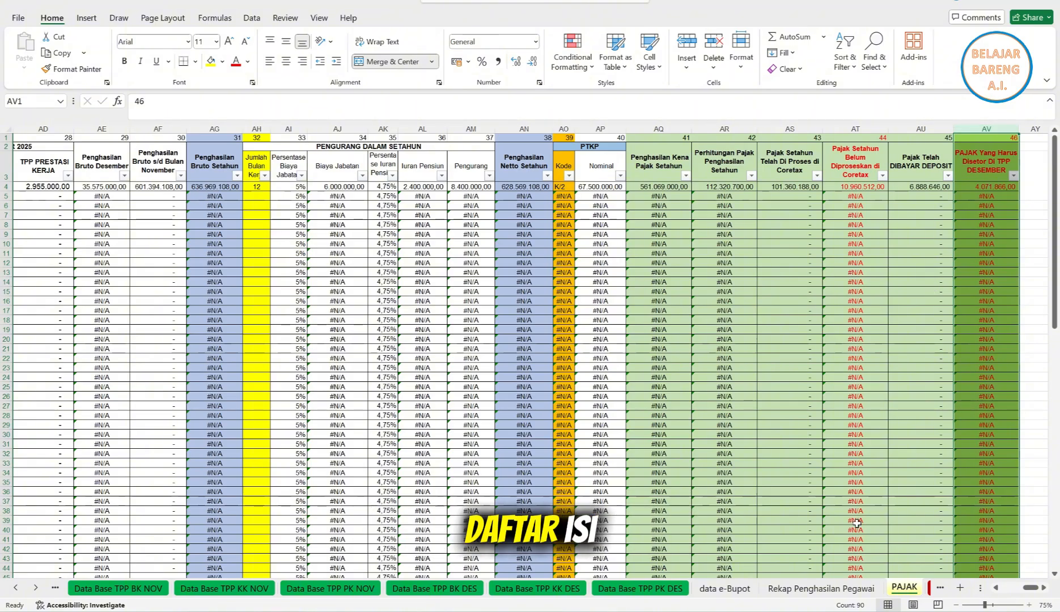
# Review the DAFTAR sheet's first employee row, the yellow employee data columns B:F, and the totals and signature block at the end
pyautogui.click(928, 590)
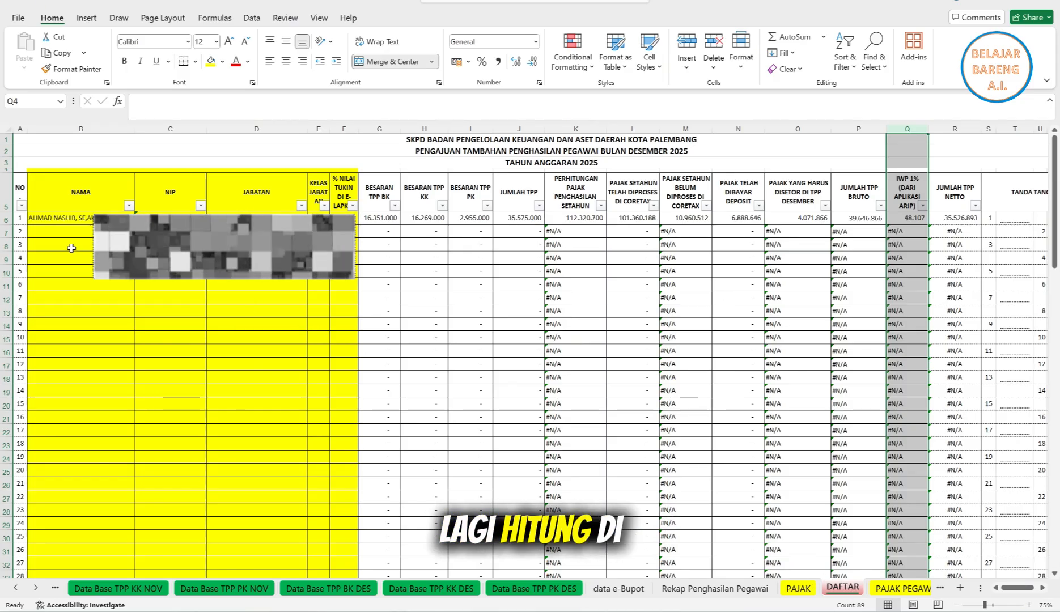
pyautogui.click(4, 220)
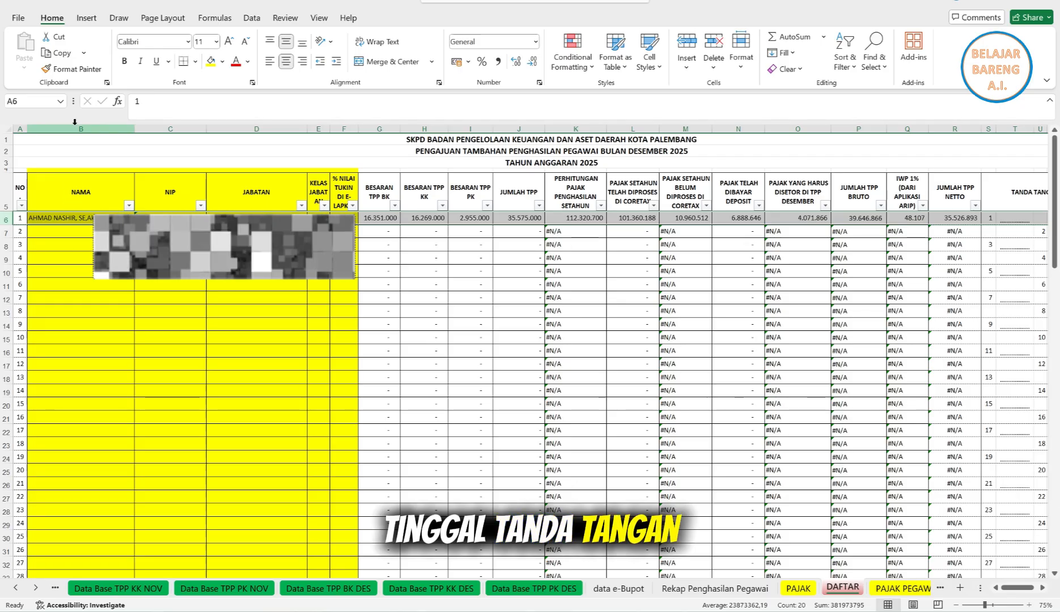
pyautogui.moveTo(75, 121); pyautogui.dragTo(346, 128)
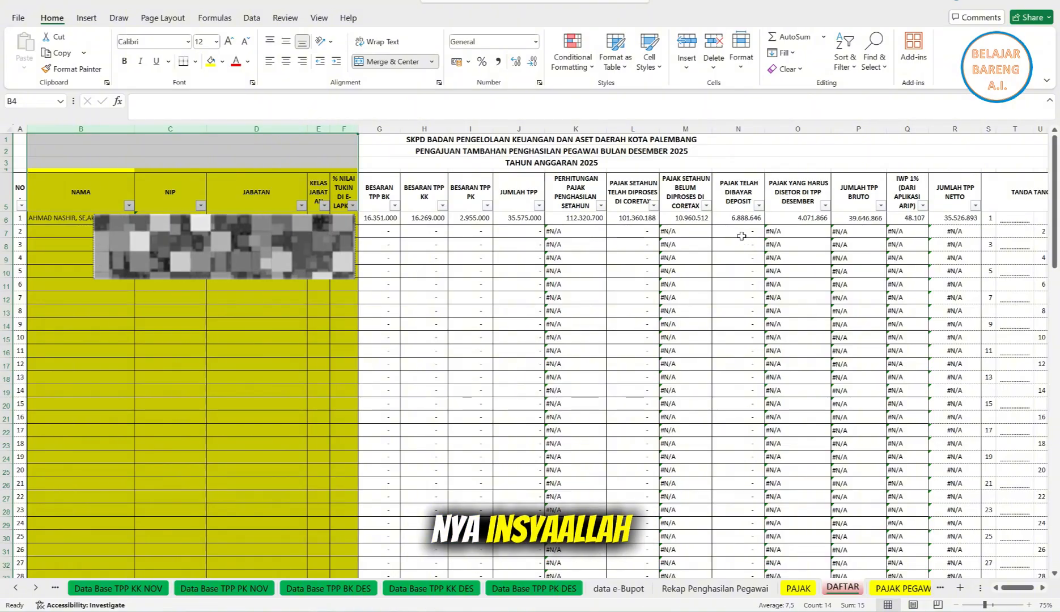
pyautogui.scroll(-20, 741, 236)
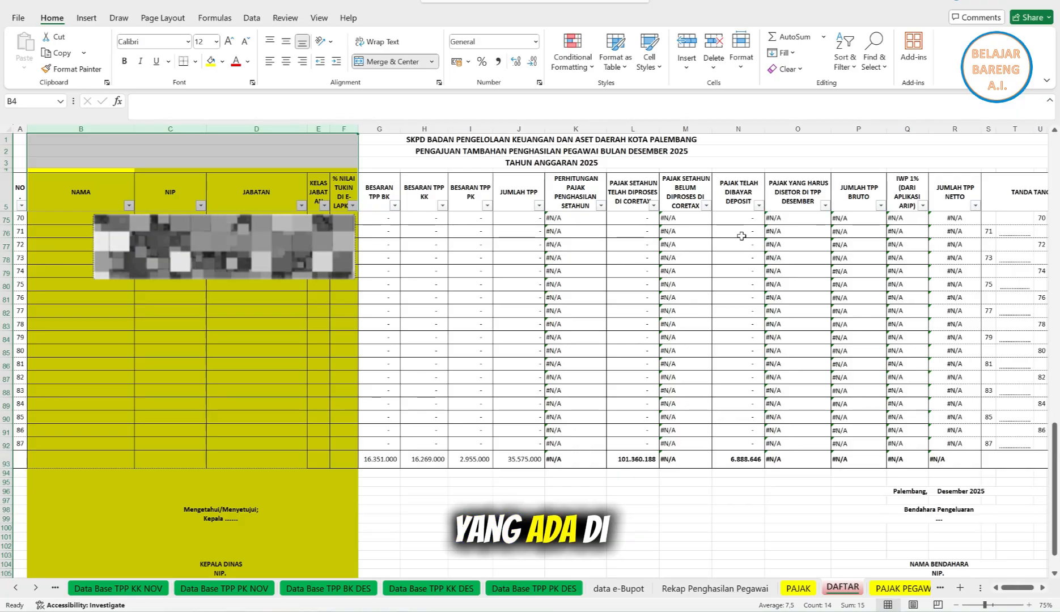
pyautogui.scroll(20, 742, 235)
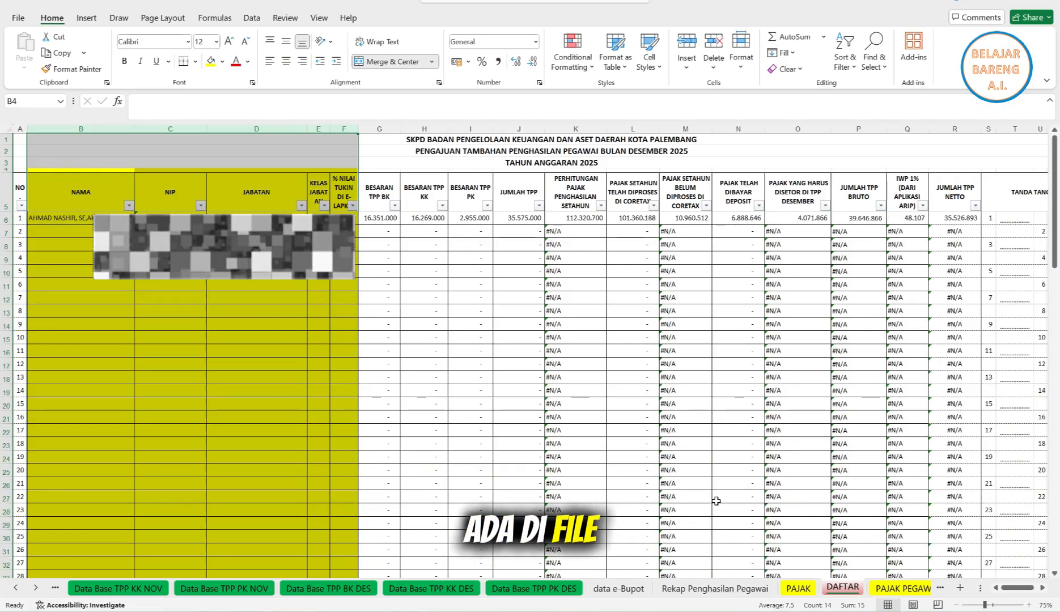
# Review deposit columns G:J in Rekap Penghasilan Pegawai, and examine the NPWP through Pajak Penghasilan range G1236:J1243 in data e-Bupot
pyautogui.click(715, 588)
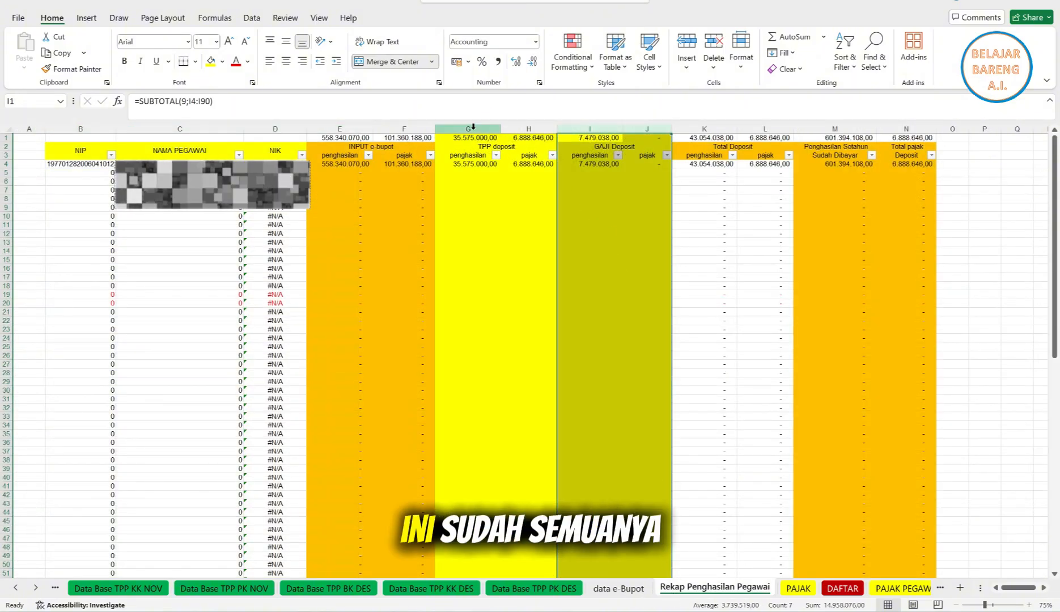
pyautogui.moveTo(473, 127); pyautogui.dragTo(646, 127)
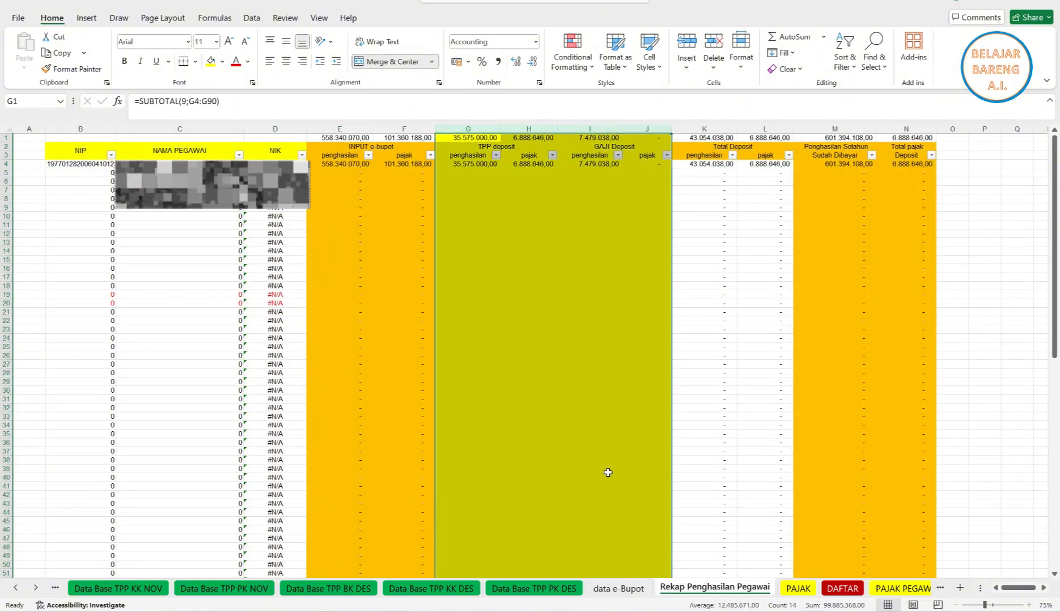
pyautogui.click(616, 593)
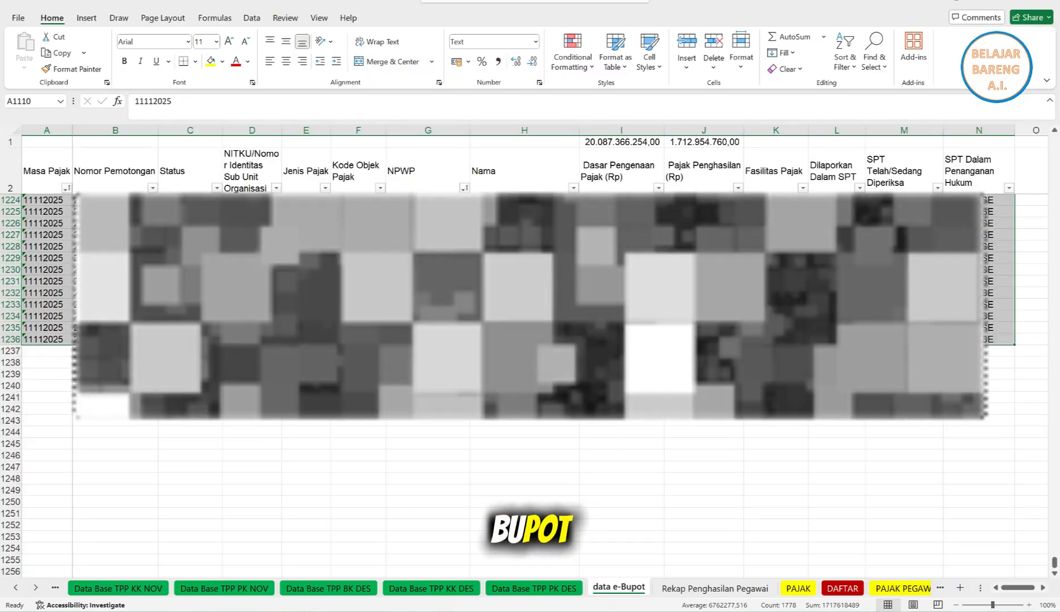
pyautogui.click(358, 351)
pyautogui.click(358, 397)
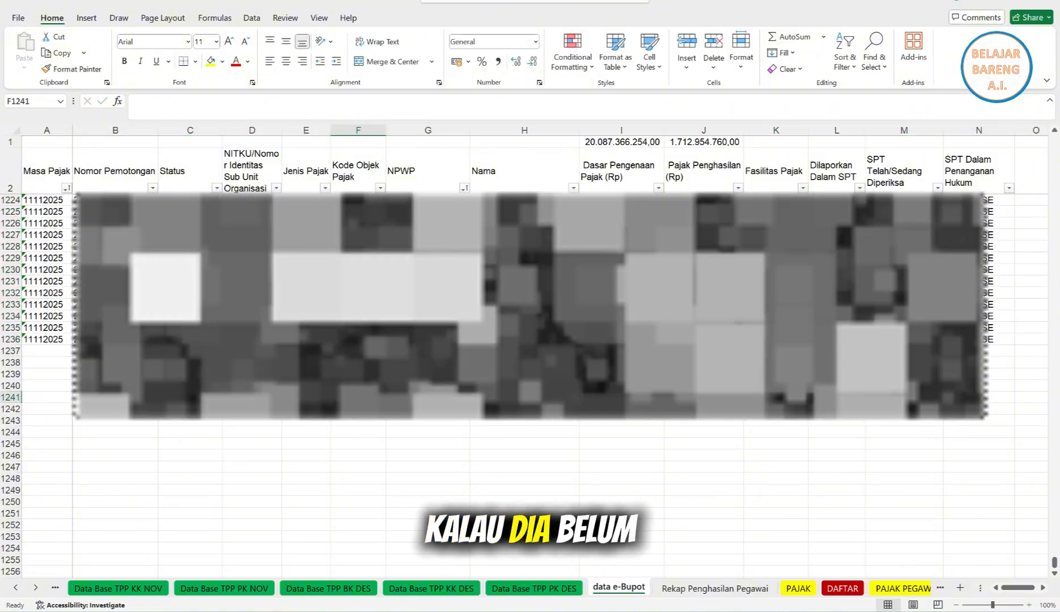
pyautogui.moveTo(428, 339); pyautogui.dragTo(761, 430)
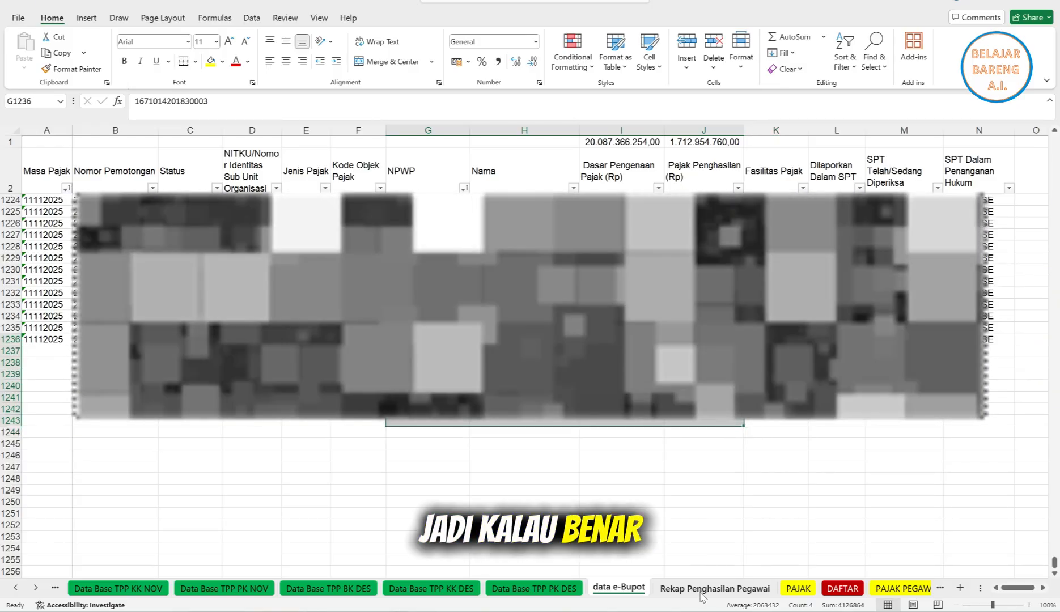
# Compare the TPP and GAJI deposit entries in Rekap Penghasilan Pegawai with the last records in data e-Bupot
pyautogui.click(703, 588)
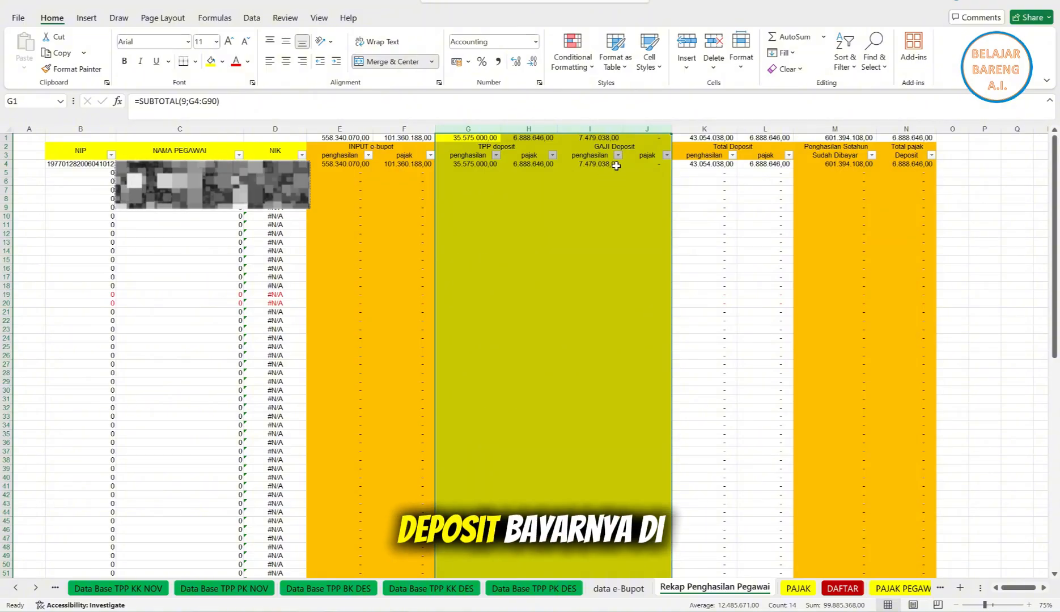
pyautogui.click(621, 589)
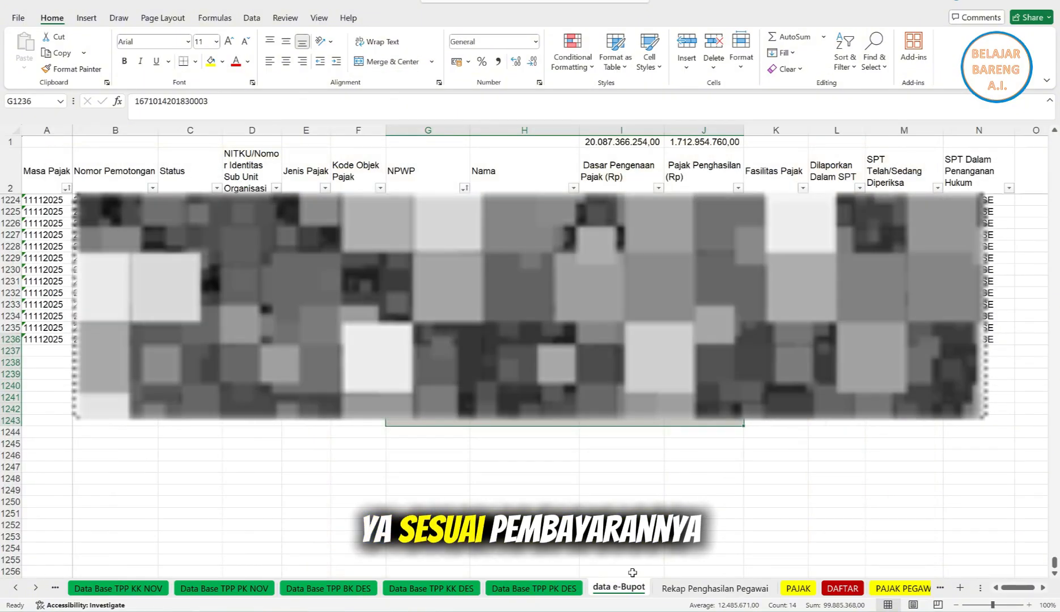
pyautogui.hotkey('ctrl', 'v')
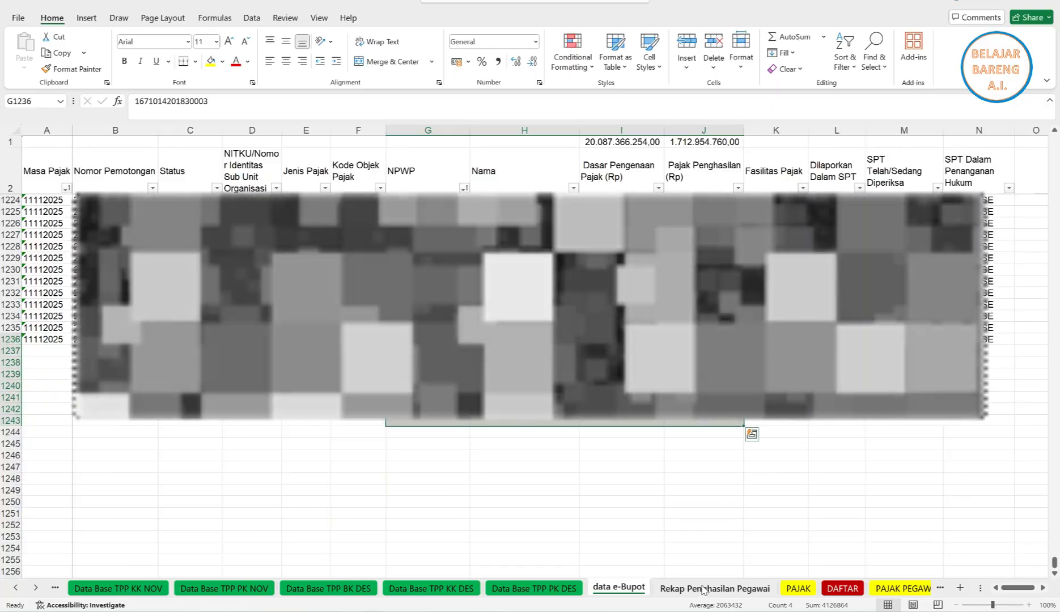
pyautogui.click(702, 589)
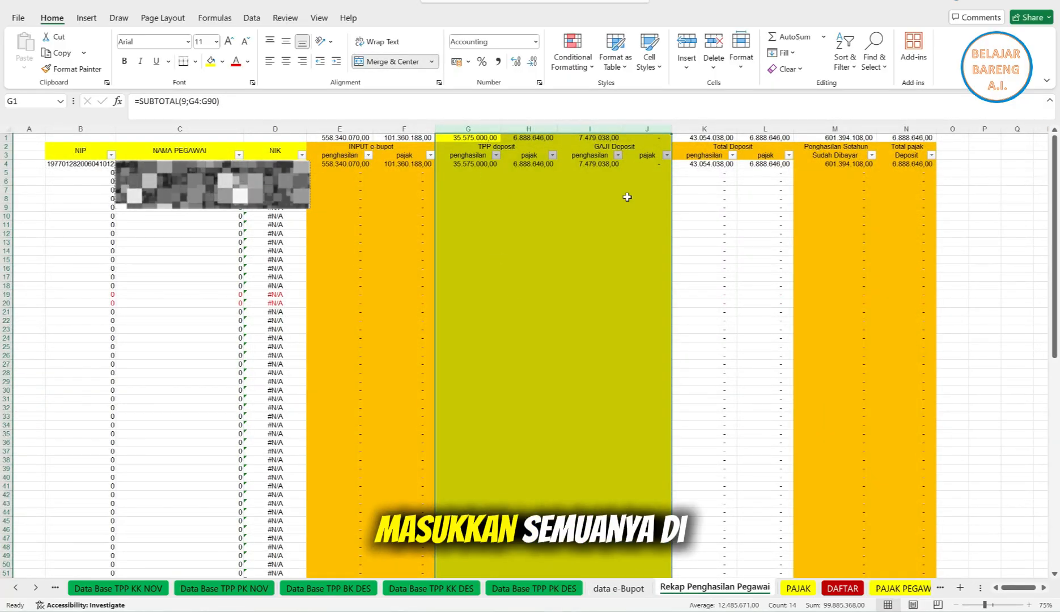
# Examine data e-Bupot range G1237:J1243 for additional income records, and check INPUT e-bupot columns E:F in Rekap Penghasilan Pegawai
pyautogui.click(613, 590)
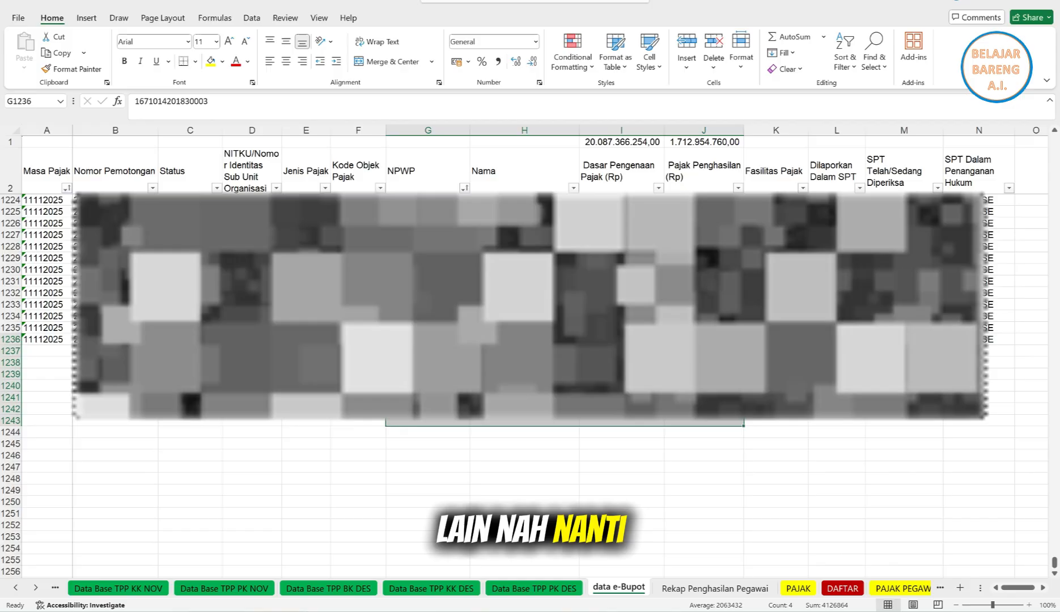
pyautogui.click(428, 351)
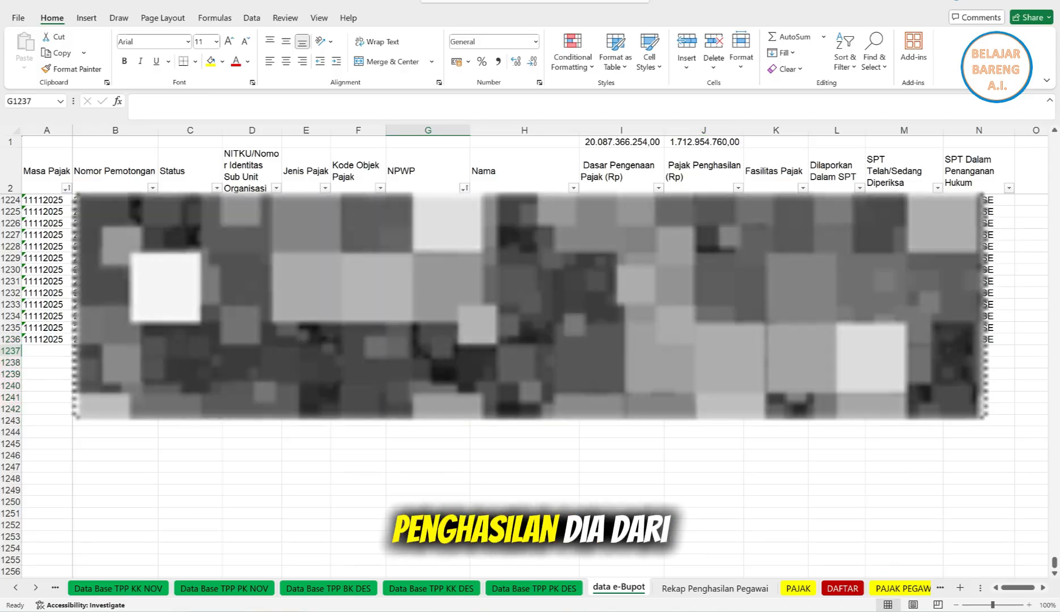
pyautogui.moveTo(428, 350); pyautogui.dragTo(723, 421)
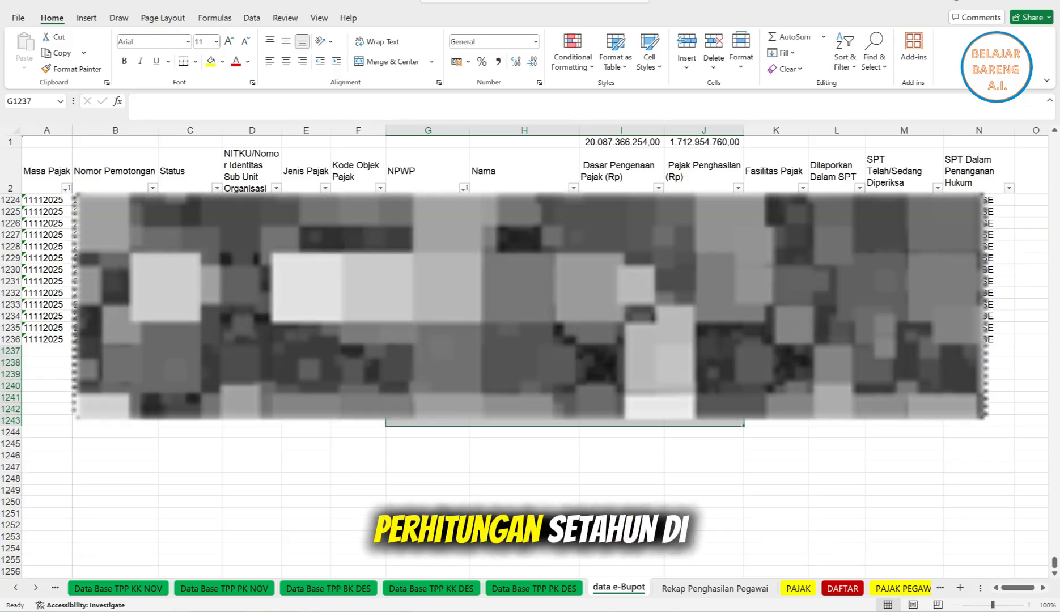
pyautogui.moveTo(428, 351); pyautogui.dragTo(677, 424)
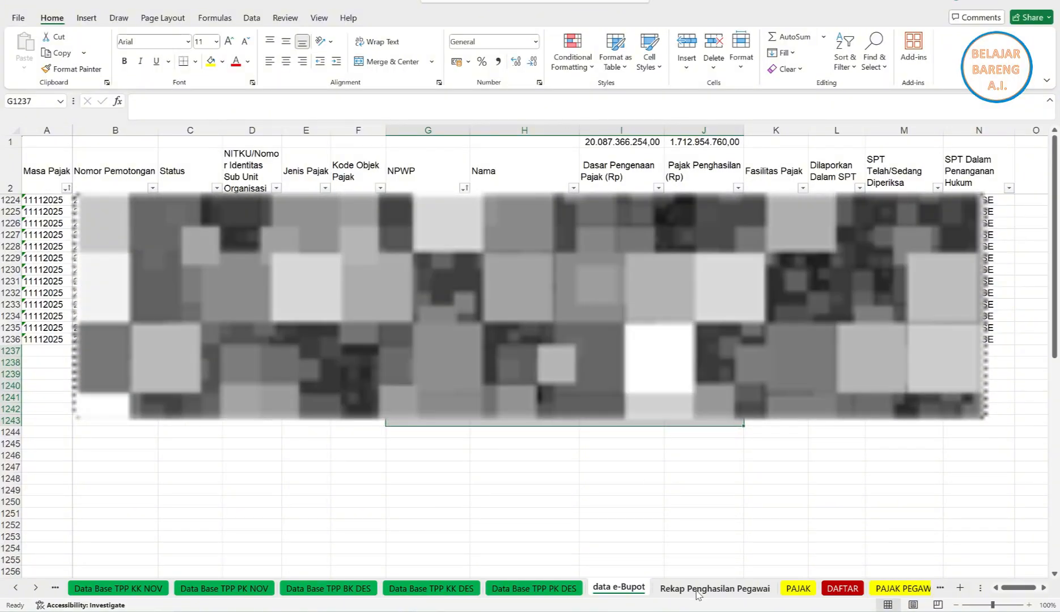
pyautogui.click(714, 588)
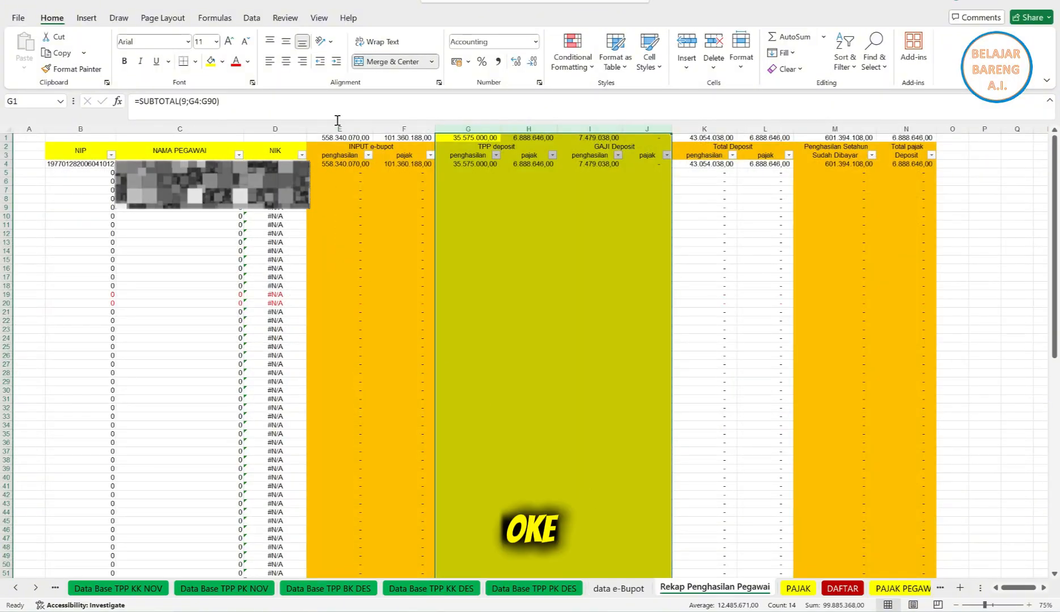
pyautogui.moveTo(335, 128); pyautogui.dragTo(375, 124)
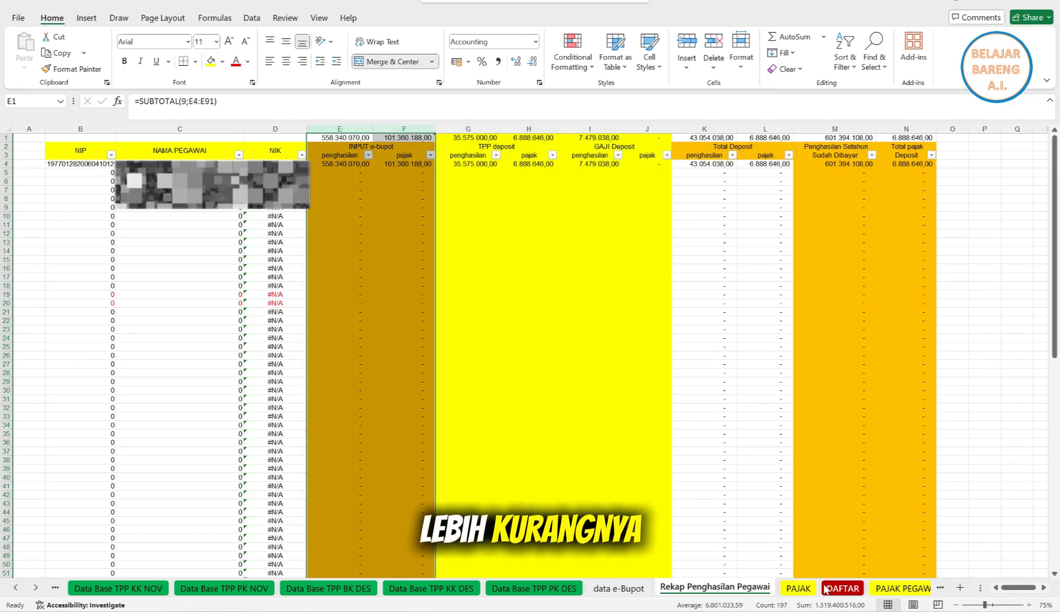